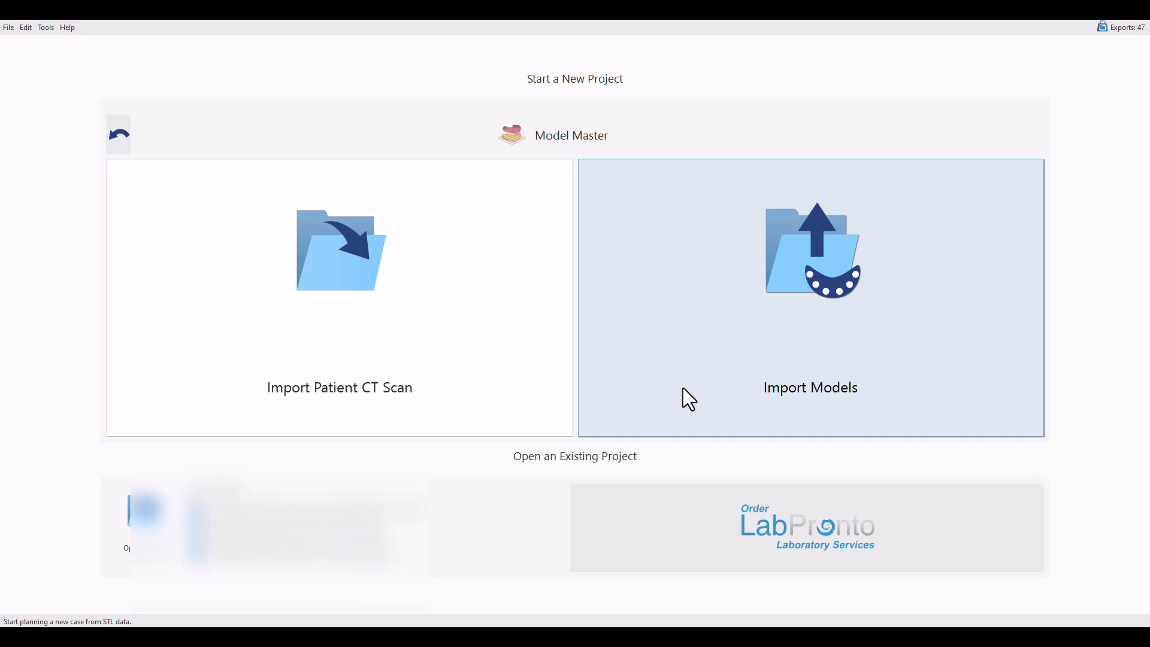
# Import LowerJaw.stl and UpperJaw.stl from Free Model Project > Project #2.
pyautogui.click(712, 324)
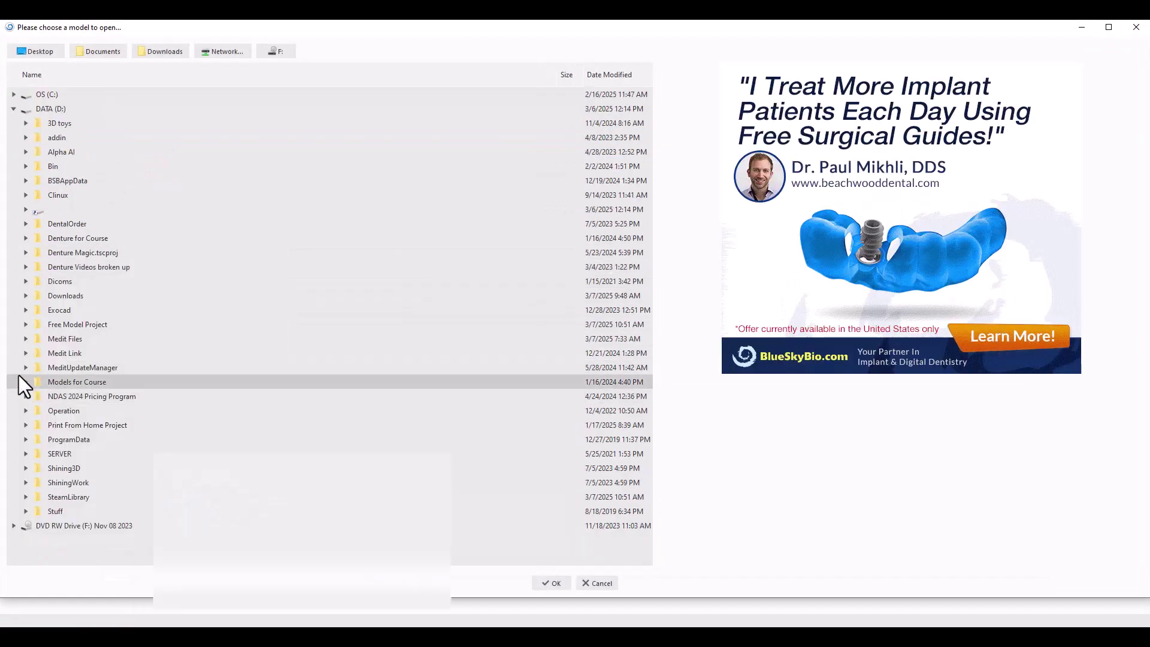
pyautogui.click(26, 324)
pyautogui.click(77, 351)
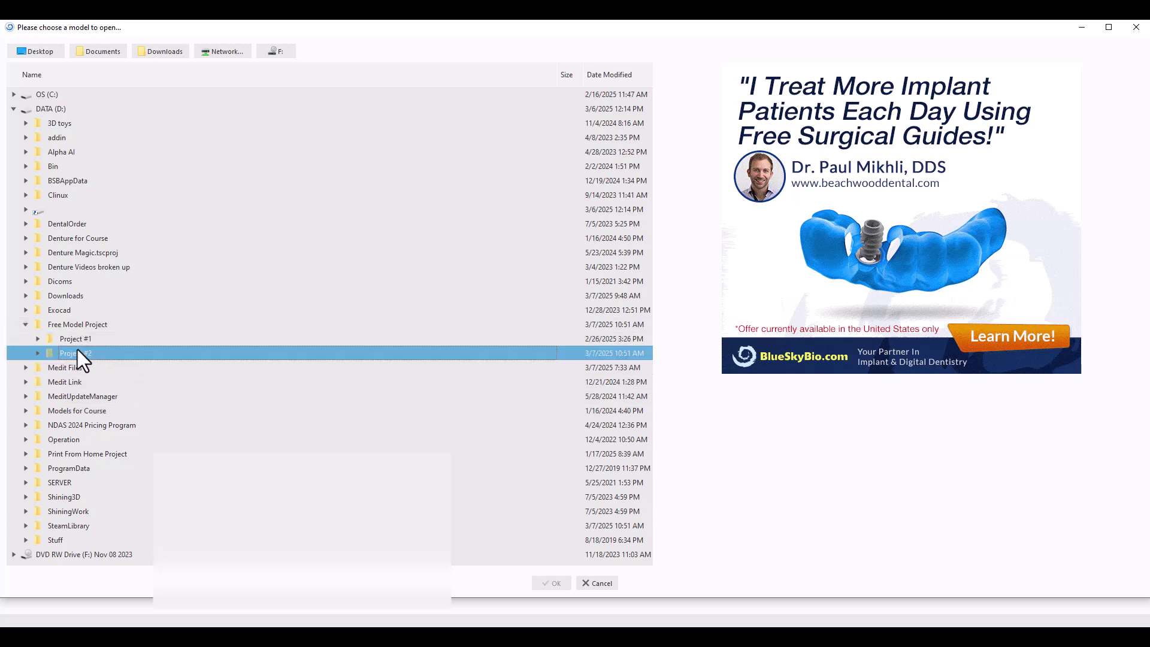
pyautogui.doubleClick(77, 351)
pyautogui.click(99, 371)
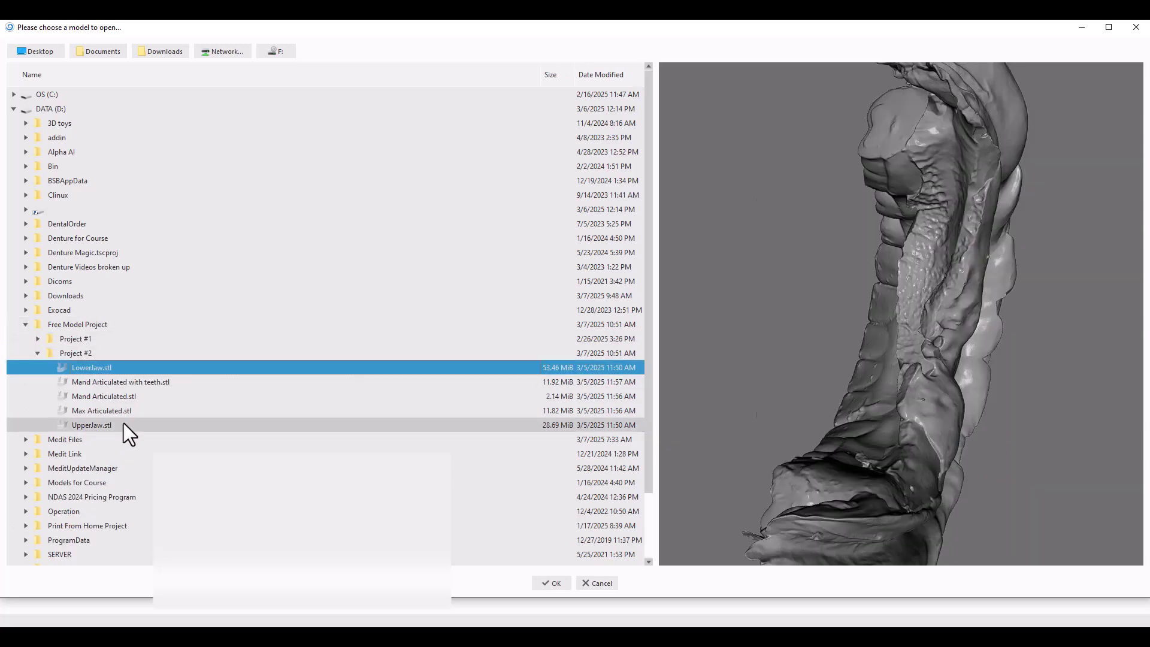
pyautogui.keyDown('ctrl'); pyautogui.click(123, 425); pyautogui.keyUp('ctrl')
pyautogui.click(551, 583)
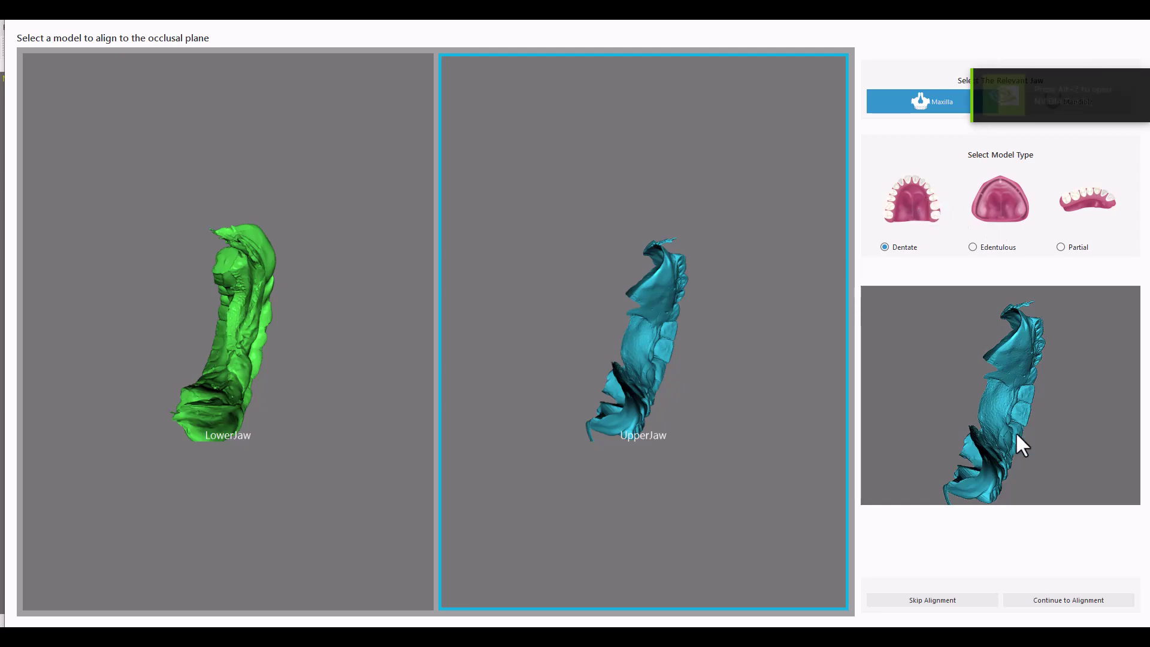
# Check the upper-jaw preview and accept the alignment so both jaws load into Model Master.
pyautogui.scroll(2, 933, 413)
pyautogui.moveTo(933, 414)
pyautogui.mouseDown()
pyautogui.moveTo(896, 405)
pyautogui.moveTo(1021, 465)
pyautogui.moveTo(1039, 431)
pyautogui.moveTo(968, 469)
pyautogui.moveTo(1035, 405)
pyautogui.moveTo(975, 360)
pyautogui.moveTo(948, 429)
pyautogui.mouseUp()
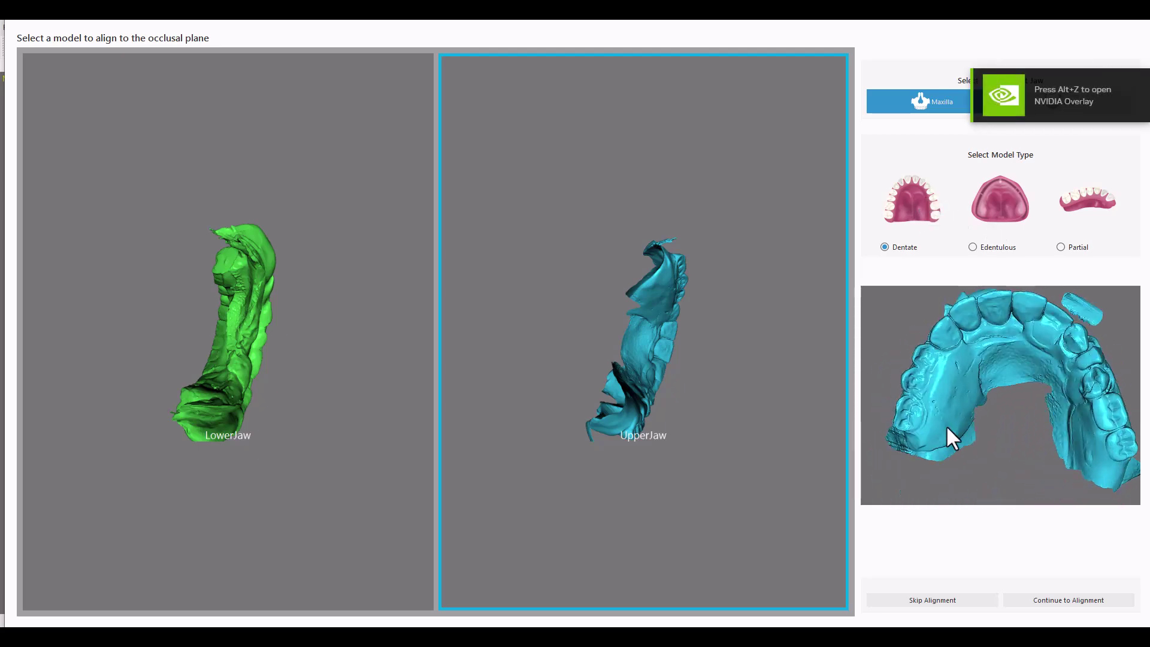
pyautogui.moveTo(1003, 390); pyautogui.dragTo(937, 442)
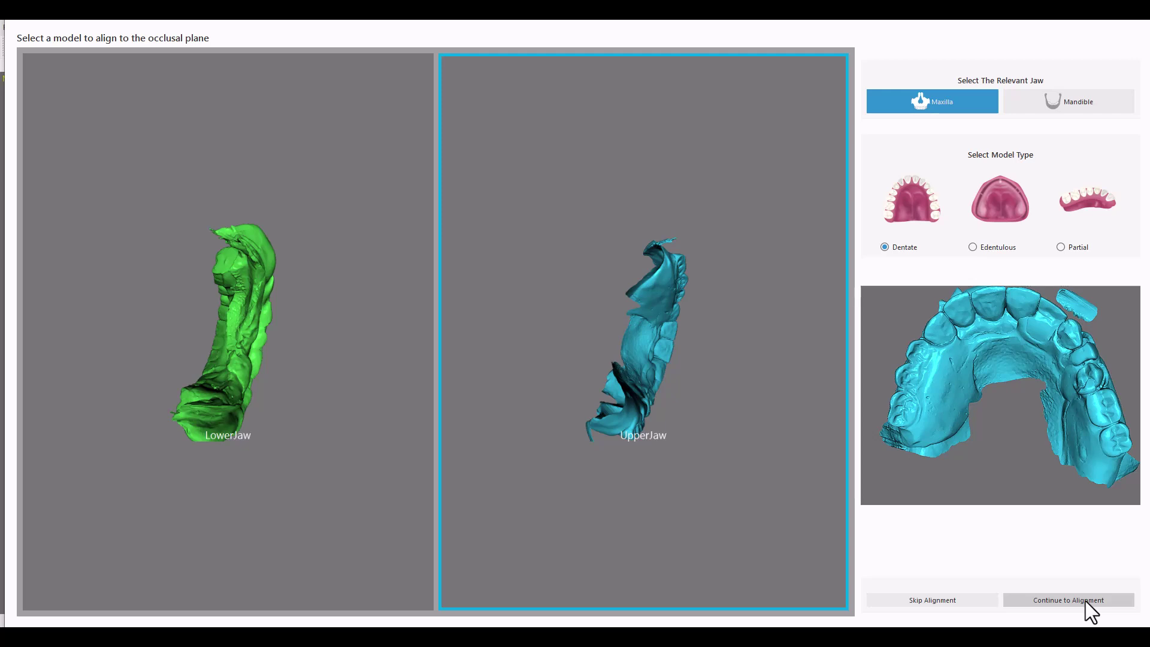
pyautogui.click(1061, 599)
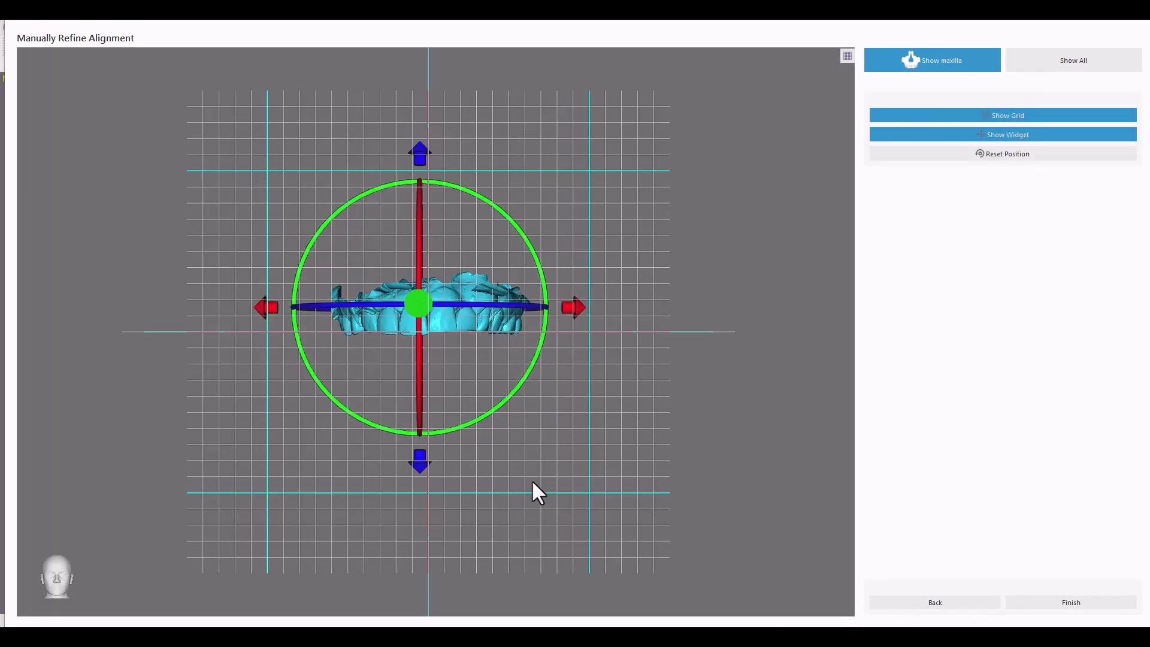
pyautogui.moveTo(610, 335); pyautogui.dragTo(850, 584)
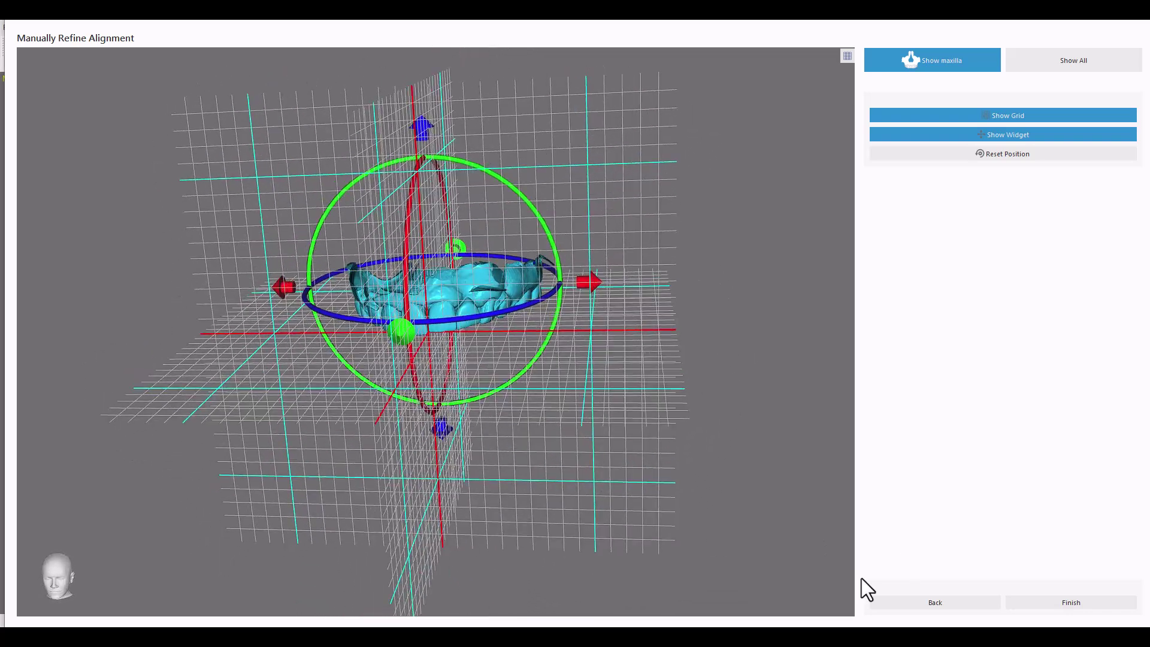
pyautogui.click(1040, 605)
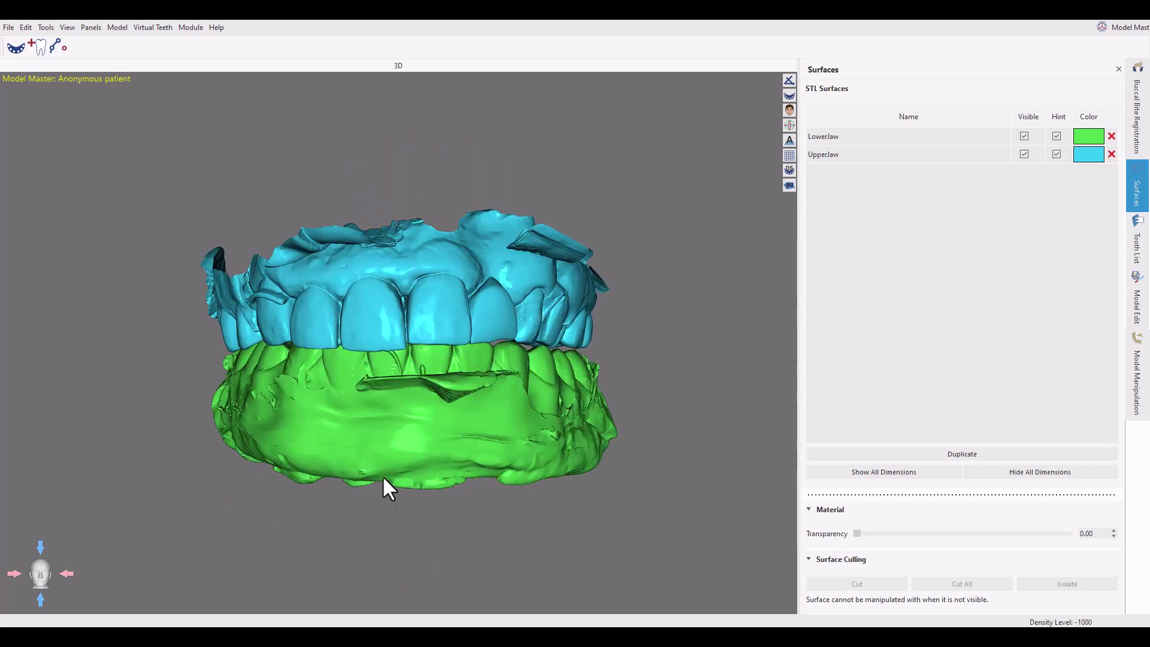
# Hide UpperJaw in the Surfaces list and bring up Model Edit for LowerJaw.
pyautogui.moveTo(385, 482); pyautogui.dragTo(317, 459)
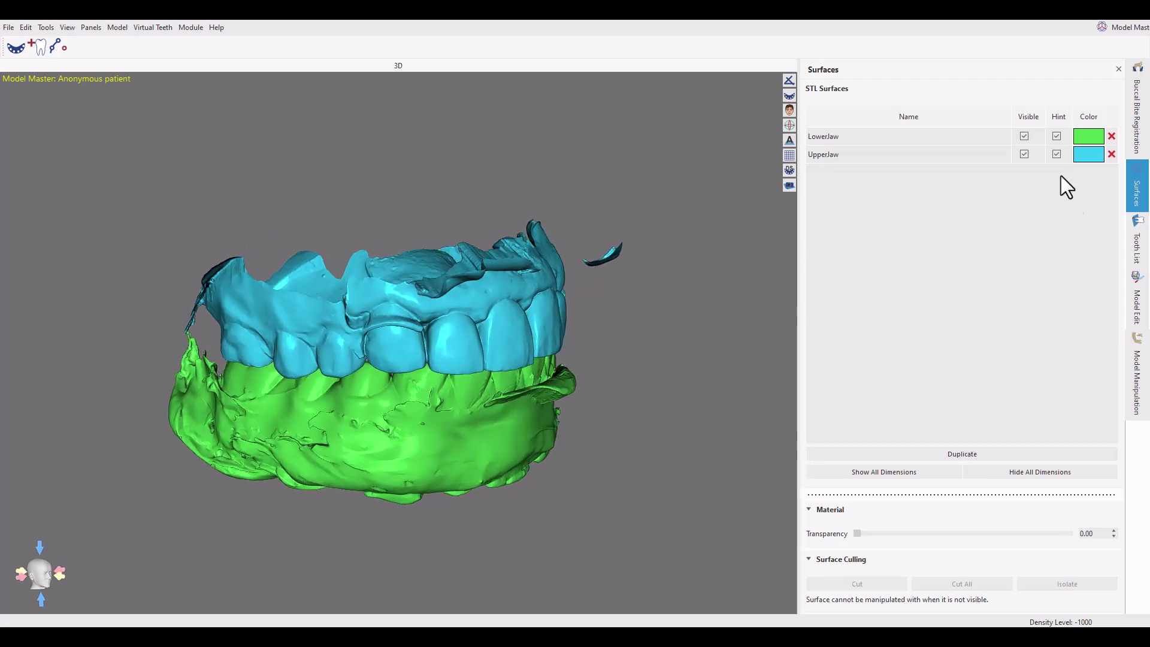
pyautogui.click(1027, 155)
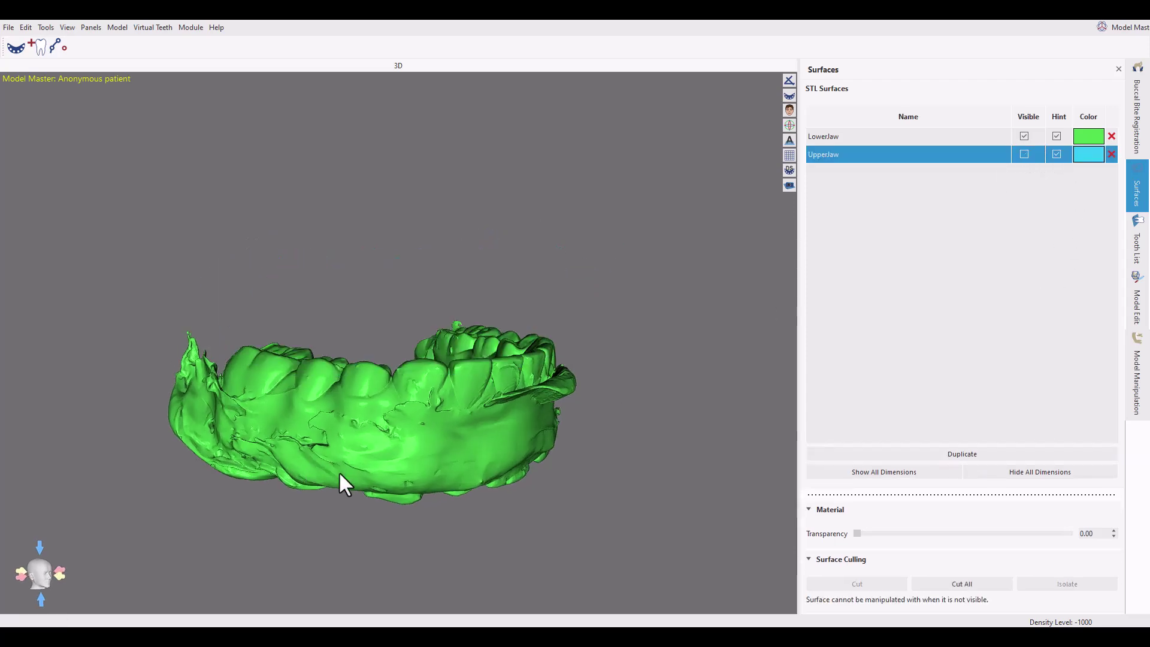
pyautogui.moveTo(339, 470); pyautogui.dragTo(566, 408)
pyautogui.click(1138, 304)
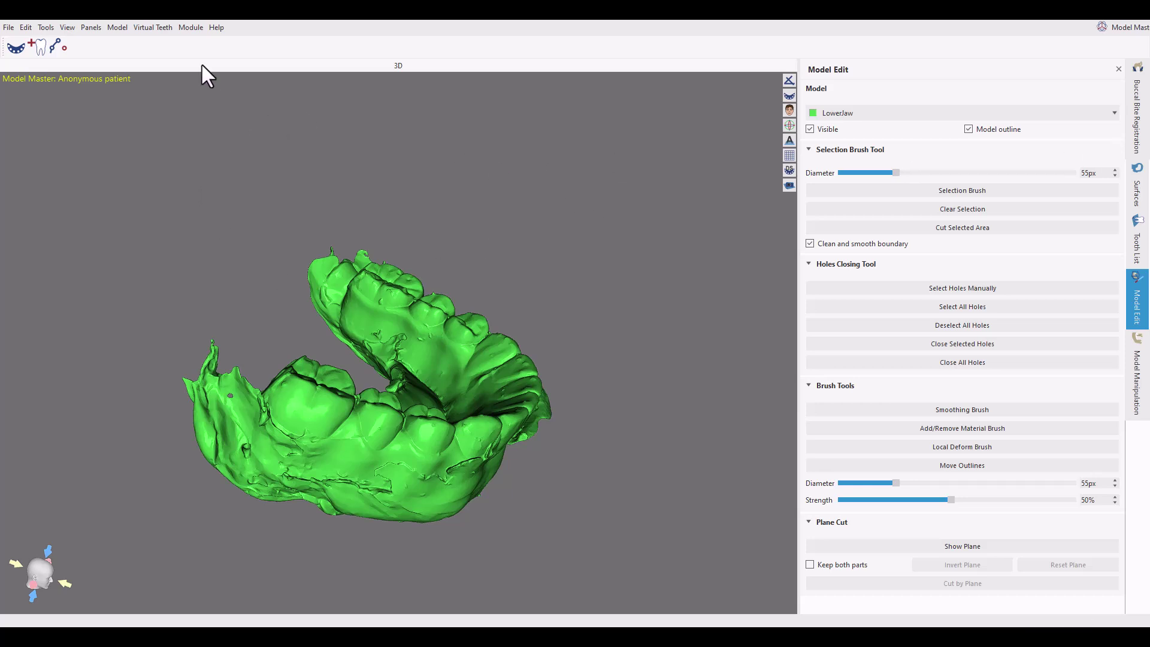
# Turn on manual hole selection and inspect the lower jaw from several angles, then return to Surfaces.
pyautogui.click(962, 289)
pyautogui.moveTo(218, 484); pyautogui.dragTo(105, 439)
pyautogui.moveTo(368, 506); pyautogui.dragTo(212, 442)
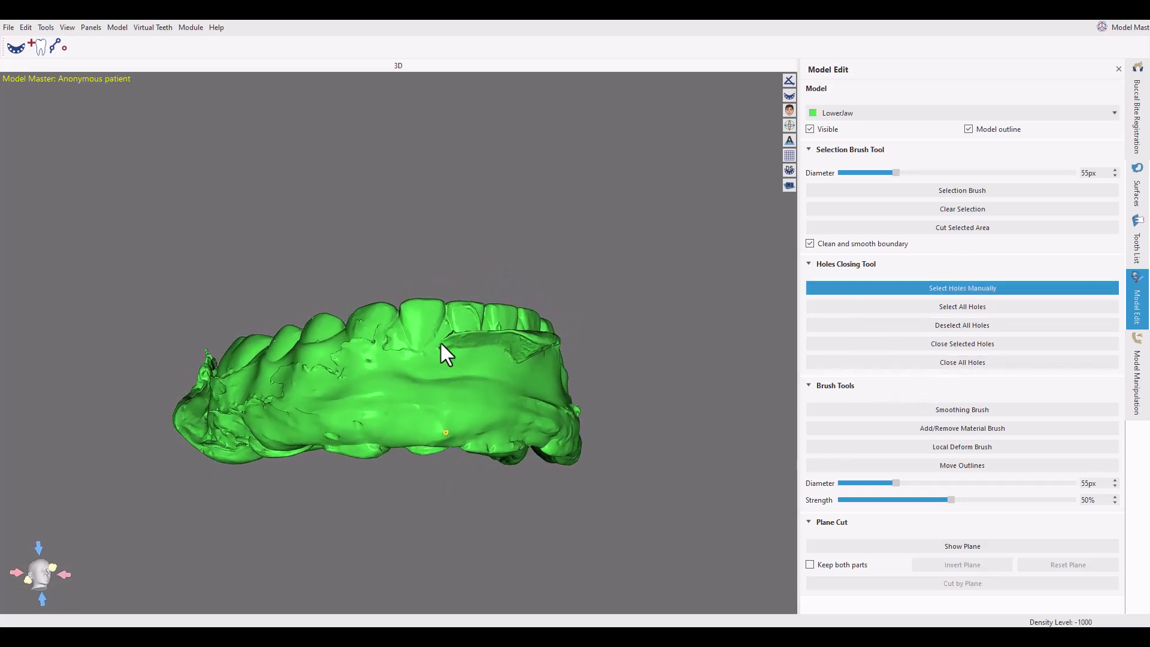
pyautogui.moveTo(440, 340); pyautogui.dragTo(315, 368)
pyautogui.moveTo(196, 472); pyautogui.dragTo(402, 466)
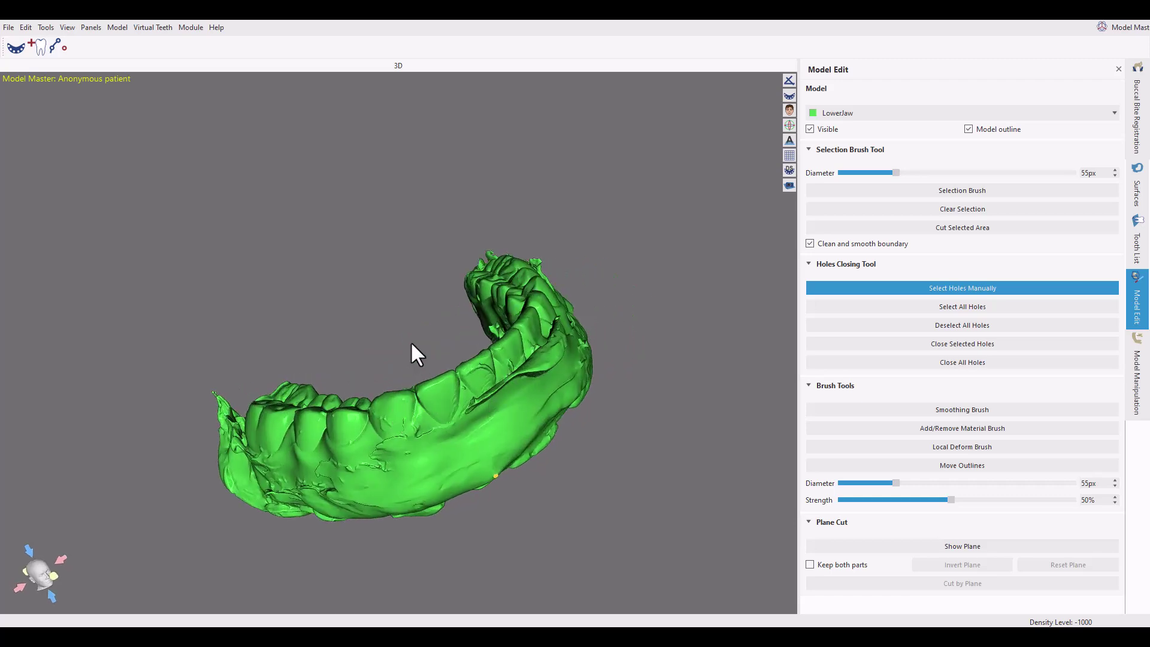
pyautogui.moveTo(411, 345); pyautogui.dragTo(573, 466)
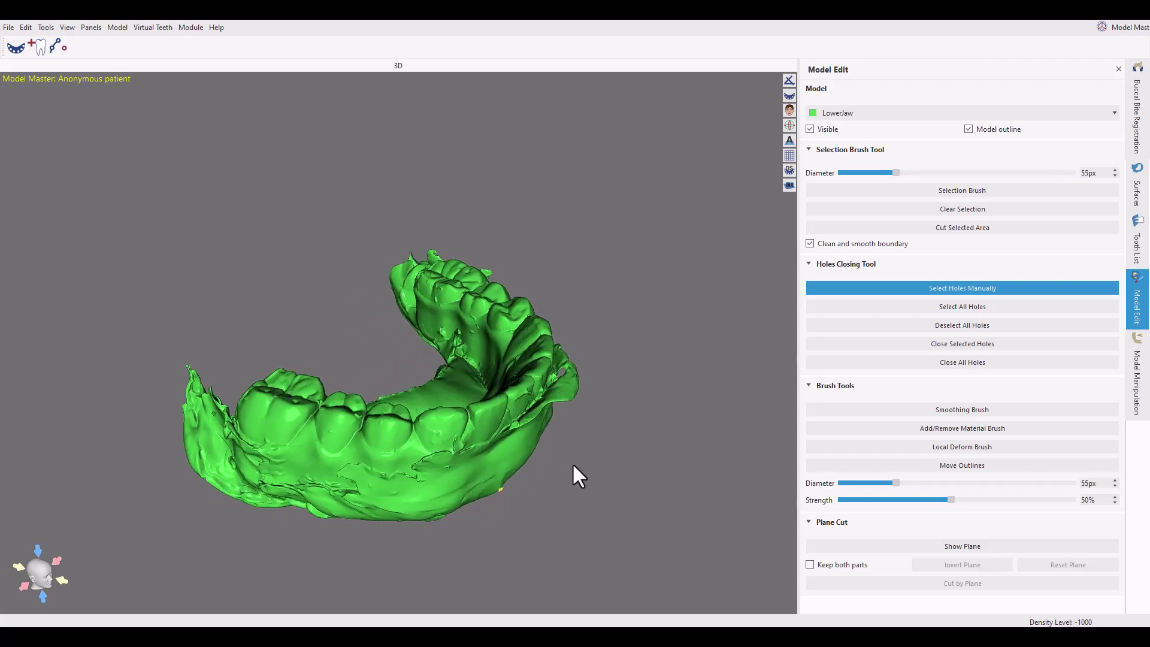
pyautogui.moveTo(508, 490); pyautogui.dragTo(336, 465)
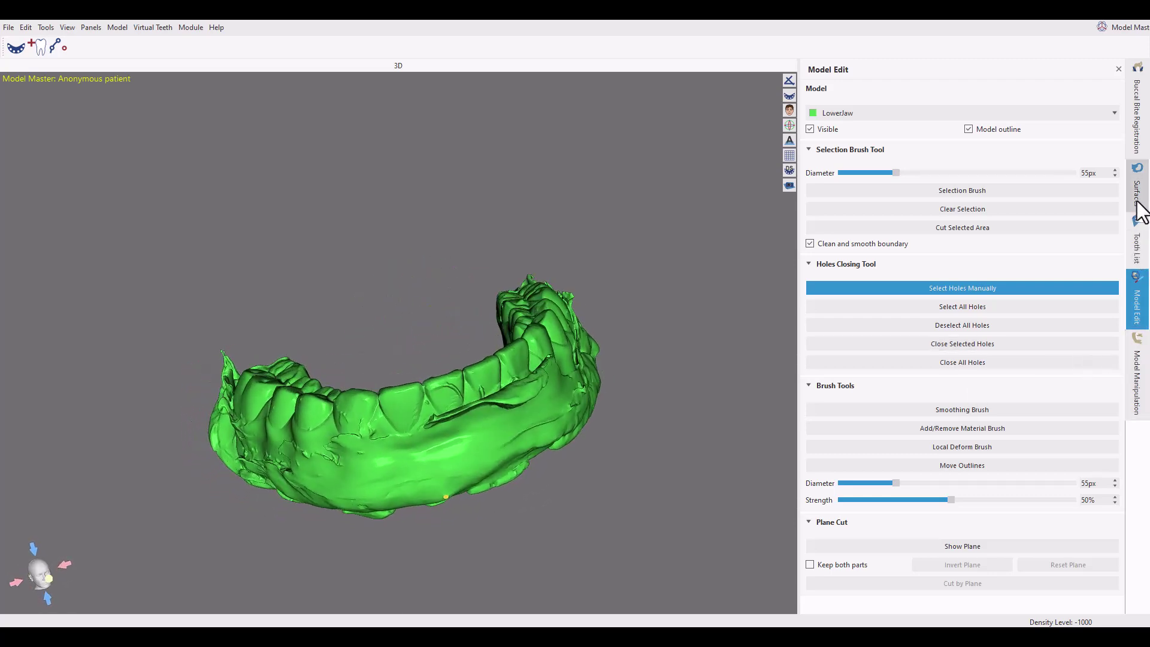
pyautogui.moveTo(665, 448); pyautogui.dragTo(587, 437)
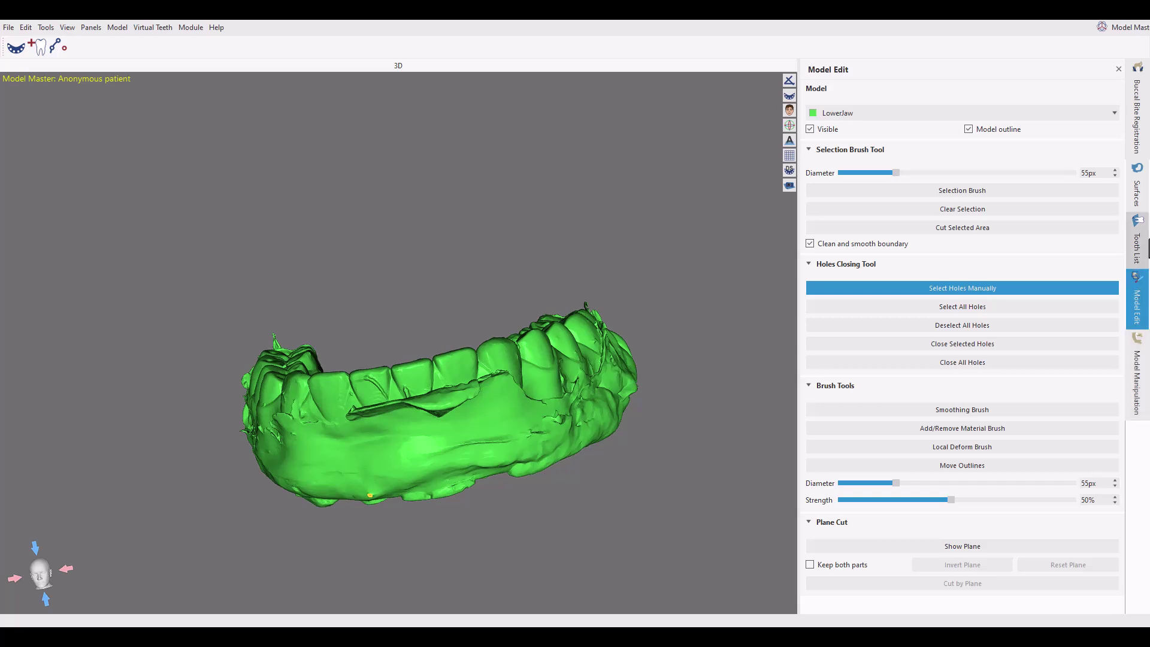
pyautogui.click(1137, 187)
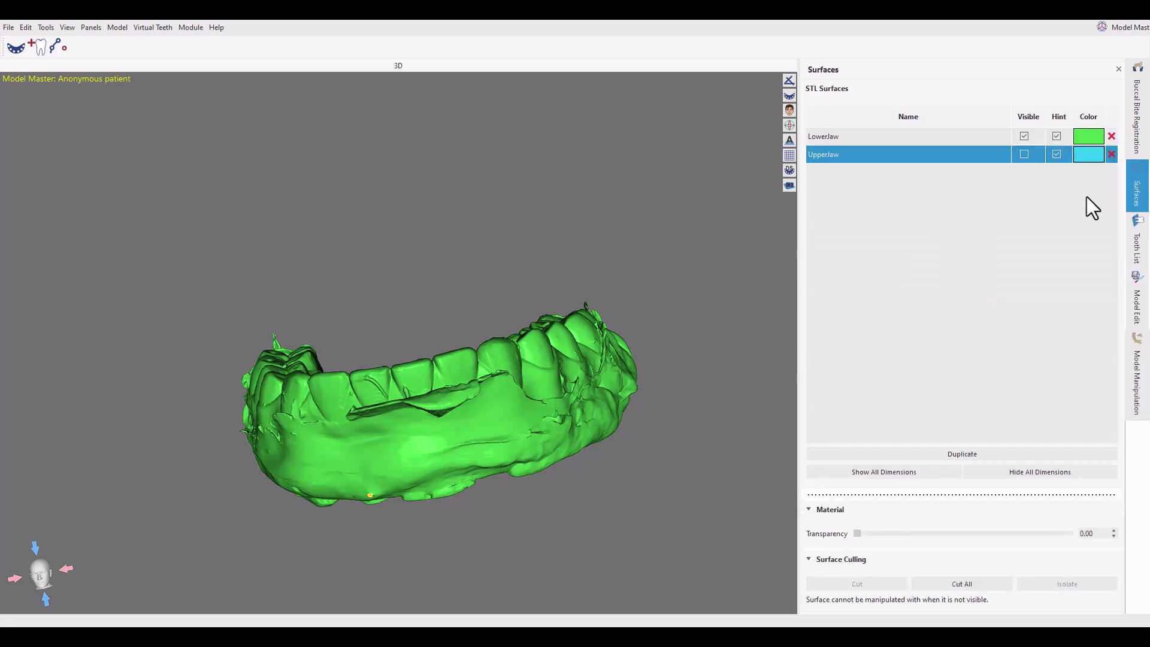
# Hide LowerJaw, show UpperJaw, and bring up Model Edit for the upper jaw.
pyautogui.click(1024, 136)
pyautogui.click(1024, 154)
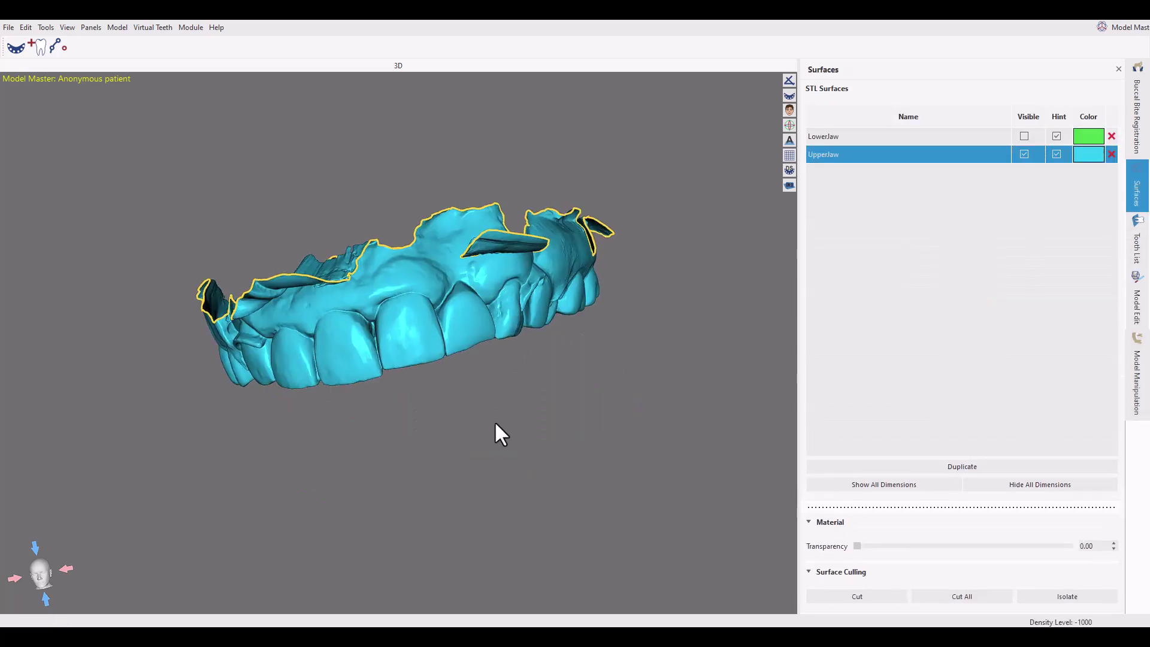
pyautogui.moveTo(494, 420); pyautogui.dragTo(389, 360)
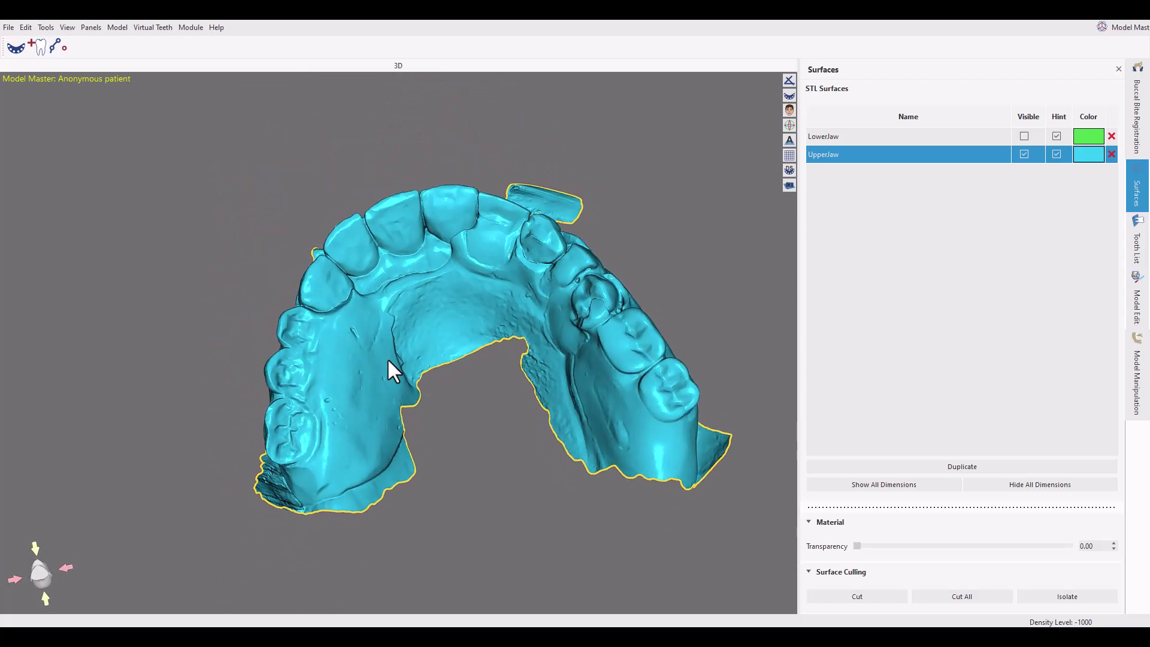
pyautogui.moveTo(398, 437); pyautogui.dragTo(491, 458)
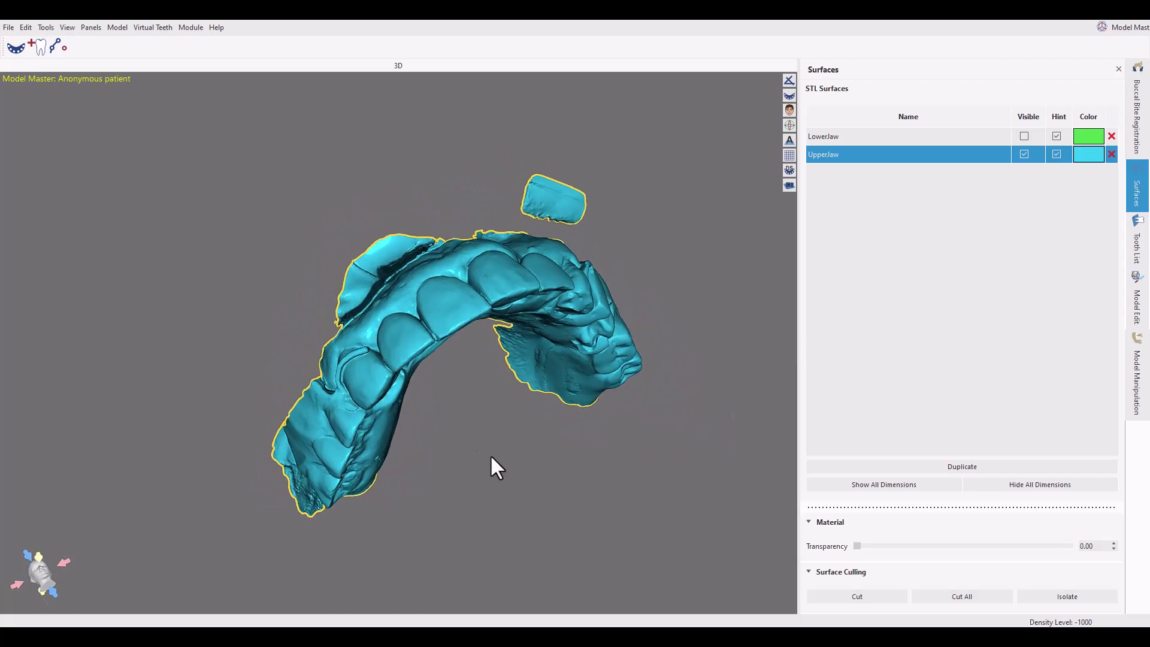
pyautogui.click(1137, 303)
# With the Selection Brush, paint a red band along the upper jaw's ridge toward the back.
pyautogui.click(961, 192)
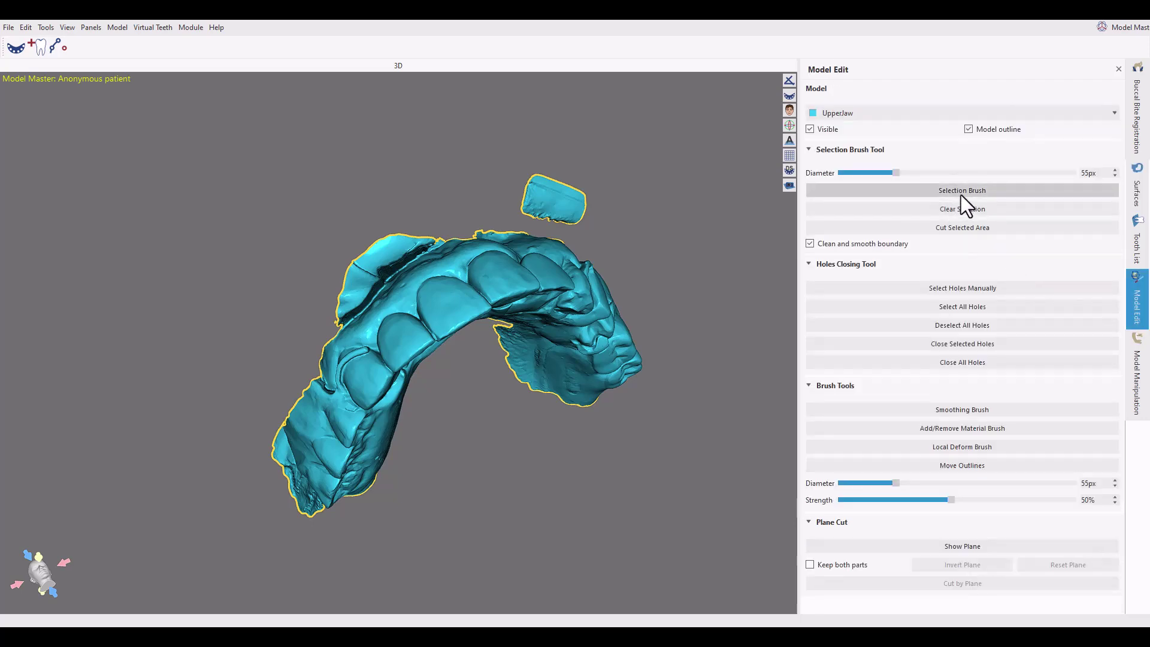
pyautogui.moveTo(397, 279)
pyautogui.mouseDown(button='right')
pyautogui.moveTo(415, 335)
pyautogui.moveTo(311, 377)
pyautogui.mouseUp(button='right')
pyautogui.moveTo(311, 377)
pyautogui.mouseDown()
pyautogui.moveTo(333, 343)
pyautogui.moveTo(397, 318)
pyautogui.moveTo(447, 260)
pyautogui.mouseUp()
pyautogui.hotkey('ctrl', 'z')
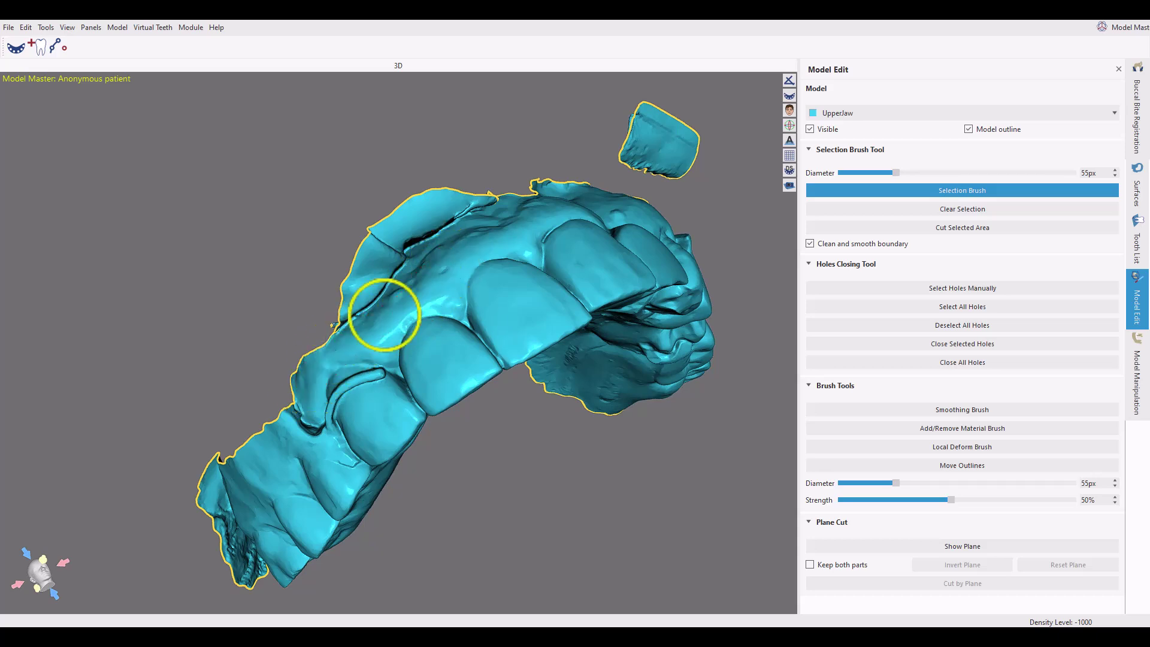
pyautogui.keyDown('ctrl'); pyautogui.scroll(-8, 380, 310); pyautogui.keyUp('ctrl')
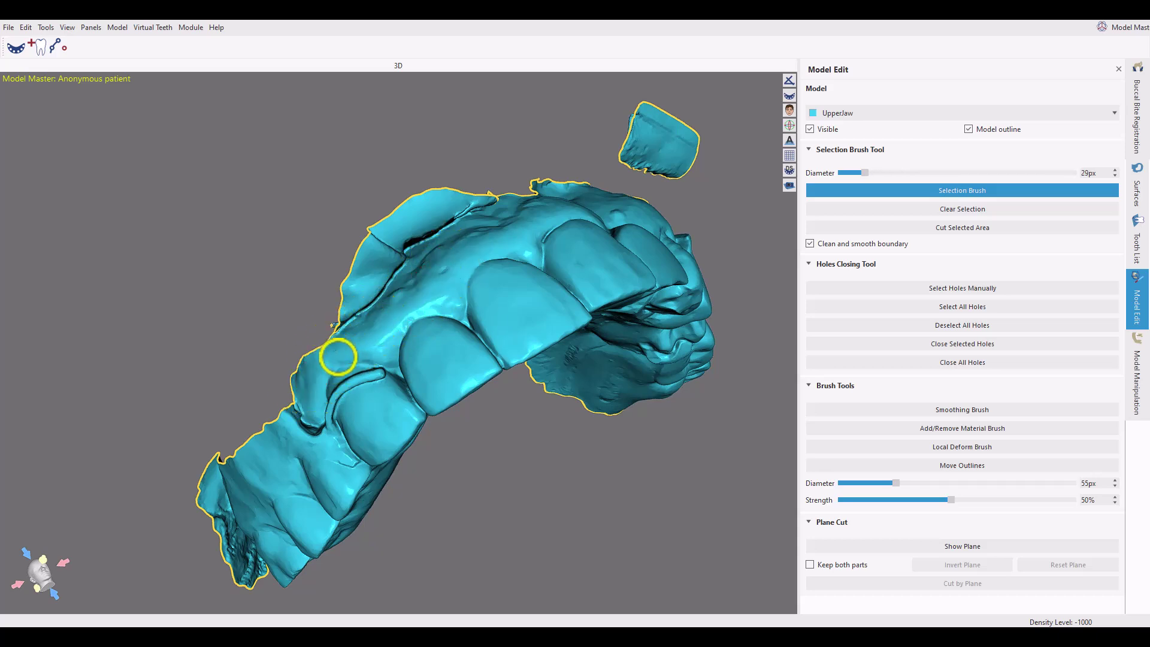
pyautogui.moveTo(333, 358)
pyautogui.mouseDown()
pyautogui.moveTo(422, 281)
pyautogui.moveTo(542, 205)
pyautogui.mouseUp()
pyautogui.moveTo(541, 205); pyautogui.dragTo(411, 277, button='right')
pyautogui.moveTo(411, 277); pyautogui.dragTo(547, 215)
pyautogui.moveTo(465, 252); pyautogui.dragTo(441, 282, button='right')
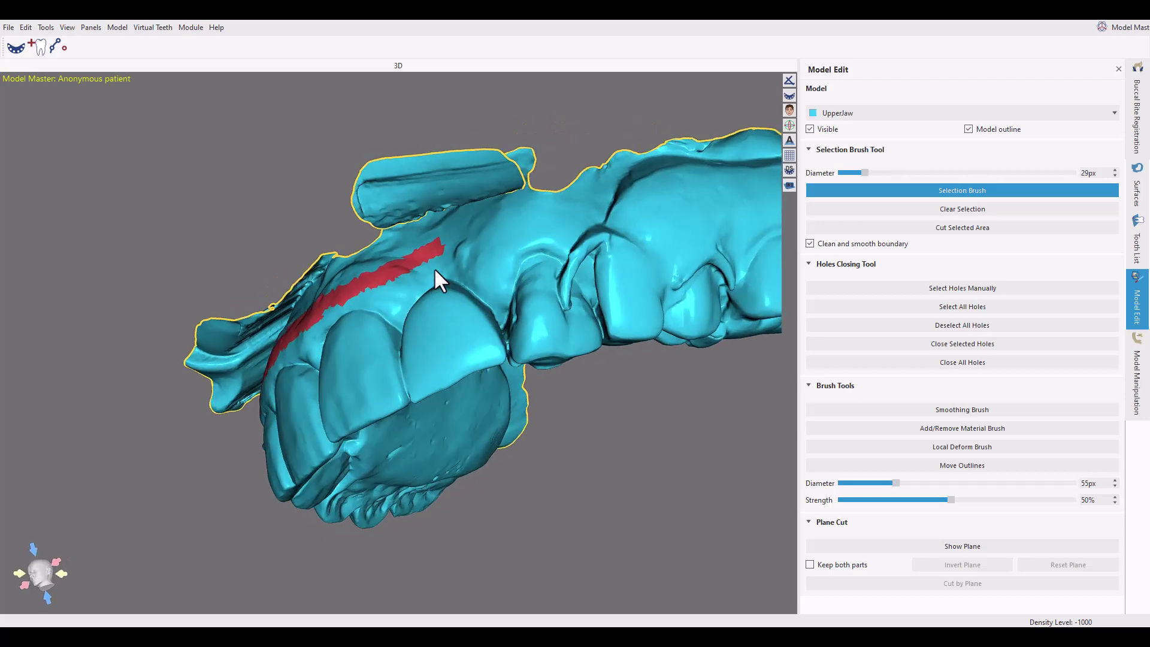
pyautogui.moveTo(447, 241); pyautogui.dragTo(554, 191)
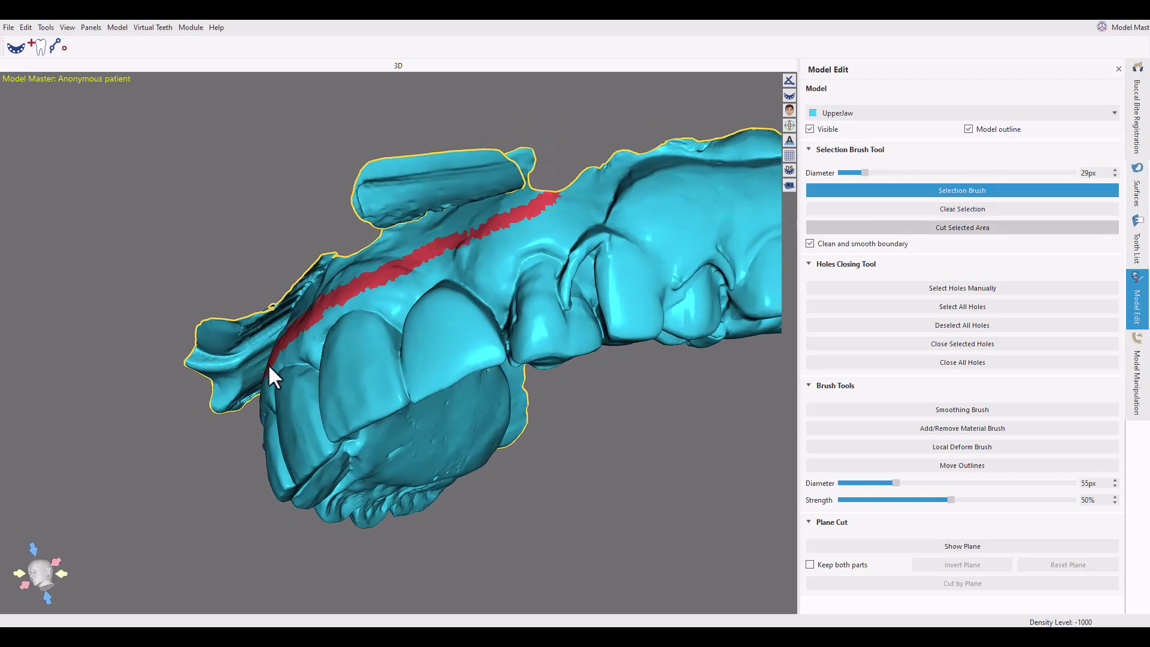
# Cut the painted band, delete the detached flap, and select the next loose flap.
pyautogui.moveTo(268, 364)
pyautogui.mouseDown(button='right')
pyautogui.moveTo(541, 194)
pyautogui.moveTo(447, 259)
pyautogui.mouseUp(button='right')
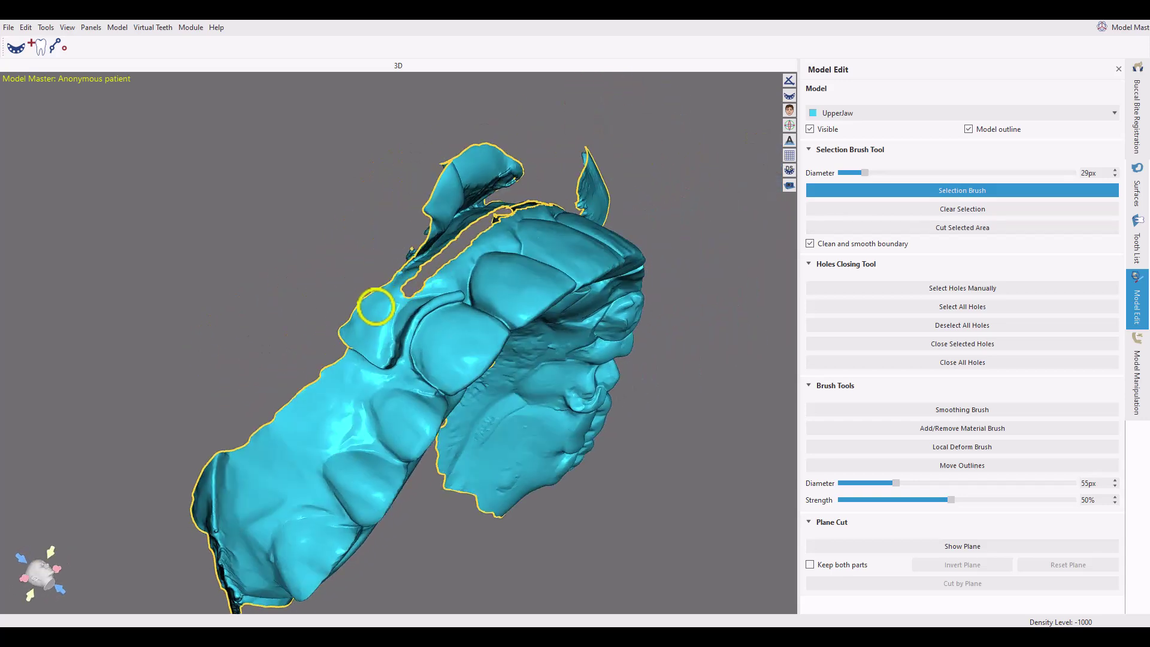
pyautogui.moveTo(402, 288); pyautogui.dragTo(346, 328)
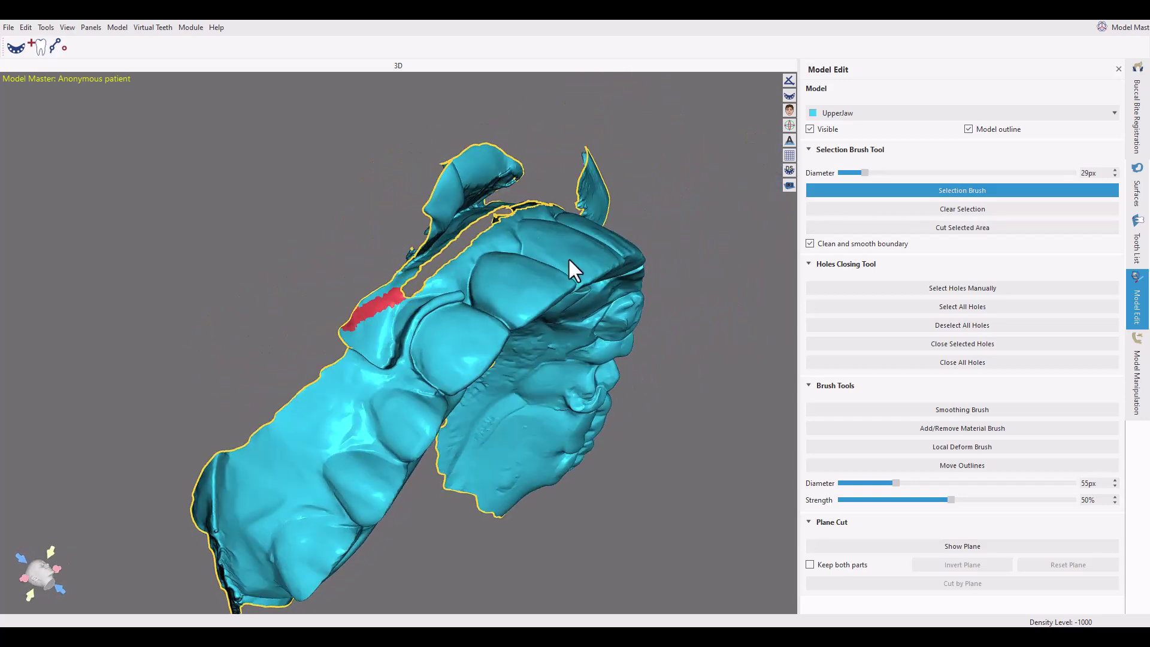
pyautogui.click(881, 230)
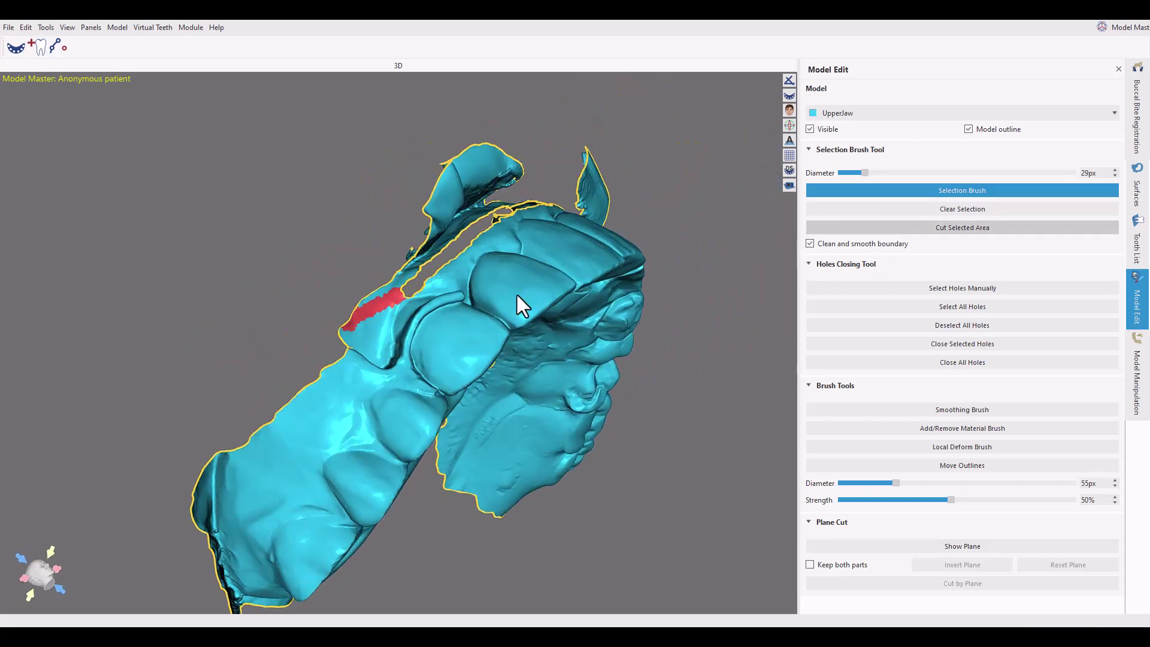
pyautogui.doubleClick(401, 272)
pyautogui.click(908, 230)
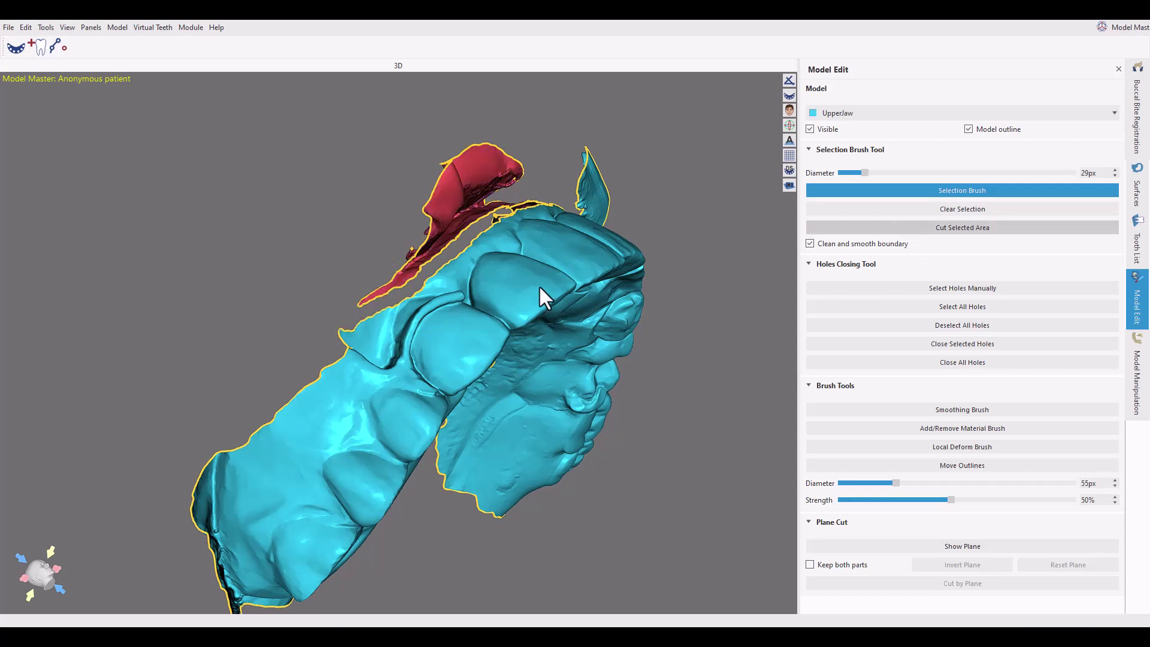
pyautogui.moveTo(526, 272); pyautogui.dragTo(513, 123, button='right')
pyautogui.click(616, 98)
pyautogui.doubleClick(616, 97)
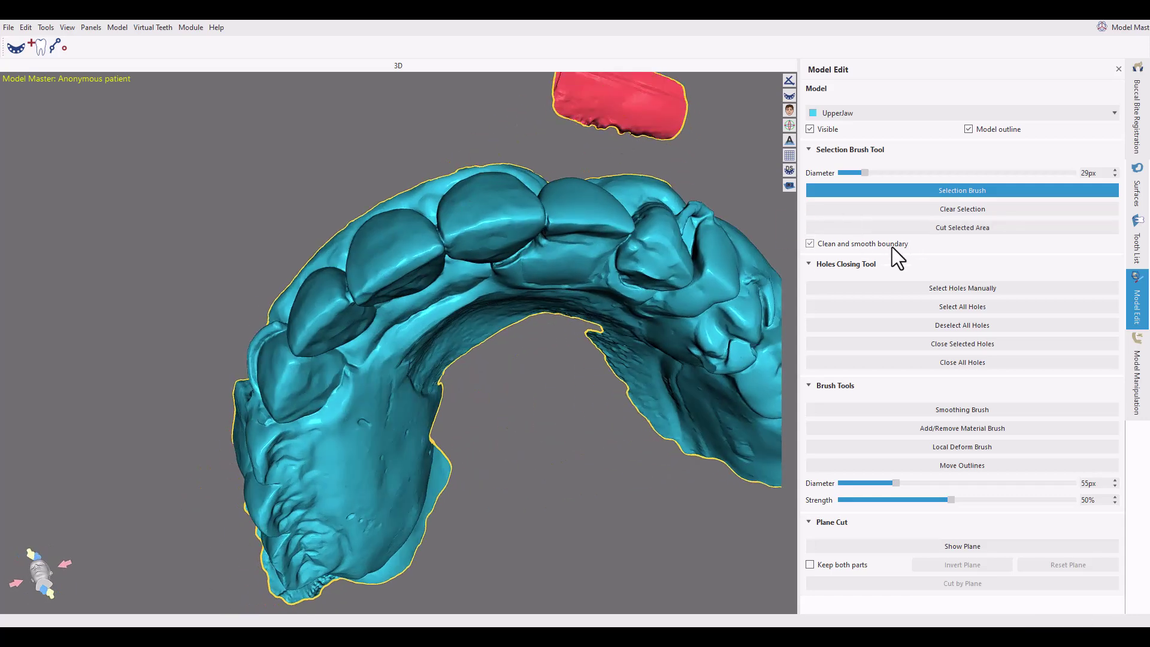
# Remove the selected flap, then paint and cut a line down the palate.
pyautogui.click(908, 228)
pyautogui.moveTo(579, 432)
pyautogui.mouseDown(button='right')
pyautogui.moveTo(429, 282)
pyautogui.moveTo(457, 321)
pyautogui.mouseUp(button='right')
pyautogui.moveTo(470, 289)
pyautogui.mouseDown()
pyautogui.moveTo(418, 321)
pyautogui.moveTo(447, 288)
pyautogui.moveTo(516, 281)
pyautogui.moveTo(442, 295)
pyautogui.moveTo(412, 331)
pyautogui.moveTo(392, 405)
pyautogui.moveTo(394, 505)
pyautogui.moveTo(393, 411)
pyautogui.mouseUp()
pyautogui.moveTo(392, 411); pyautogui.dragTo(414, 378, button='right')
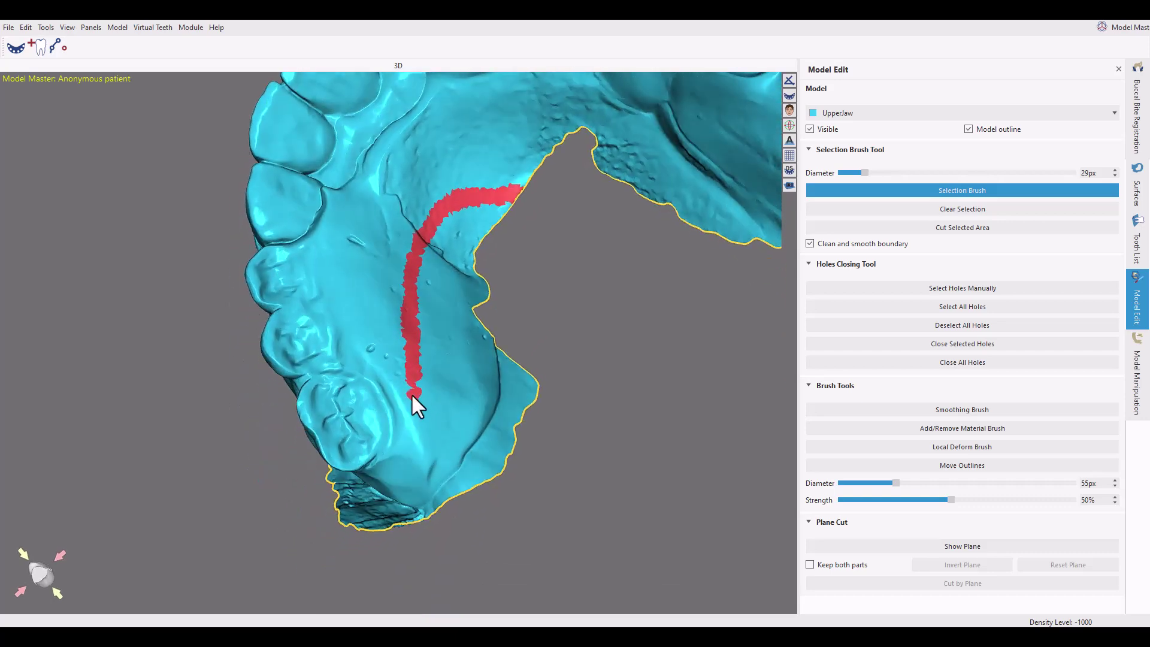
pyautogui.moveTo(395, 463)
pyautogui.mouseDown(button='right')
pyautogui.moveTo(419, 410)
pyautogui.moveTo(479, 384)
pyautogui.mouseUp(button='right')
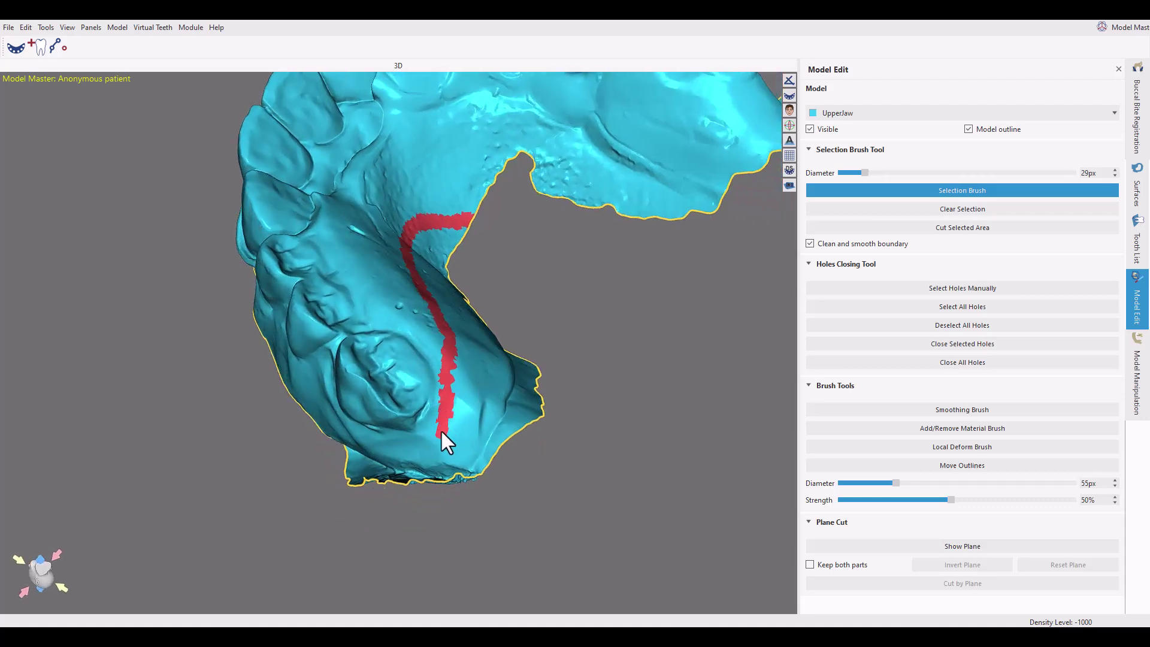
pyautogui.moveTo(399, 448)
pyautogui.mouseDown(button='right')
pyautogui.moveTo(472, 423)
pyautogui.moveTo(451, 425)
pyautogui.mouseUp(button='right')
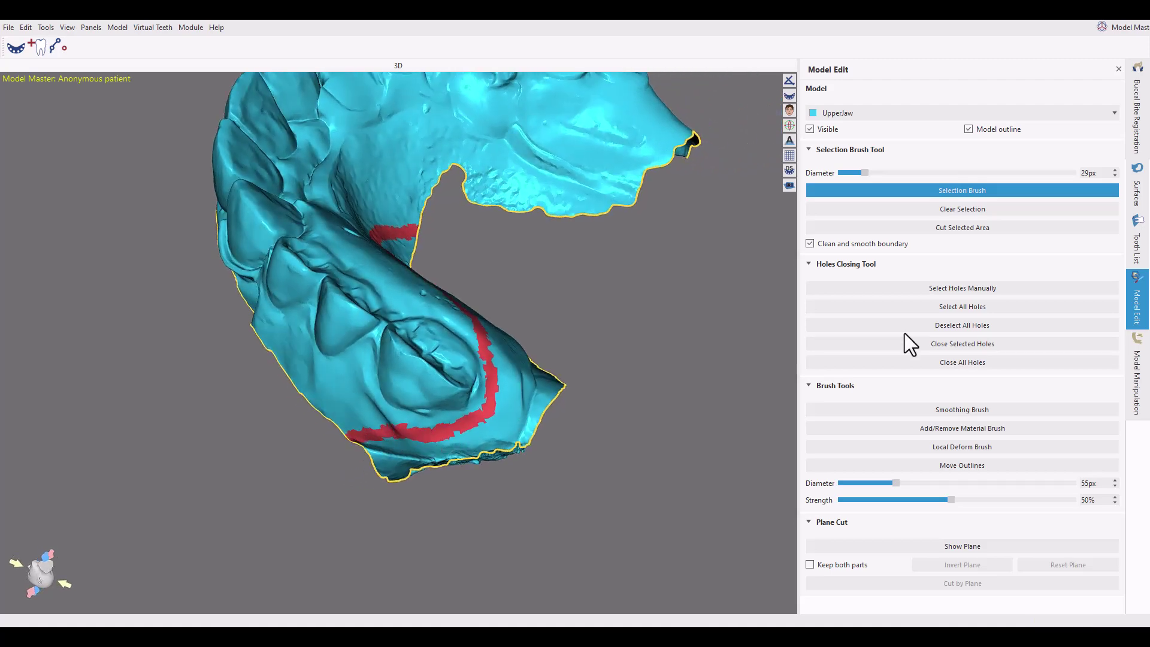
pyautogui.click(921, 226)
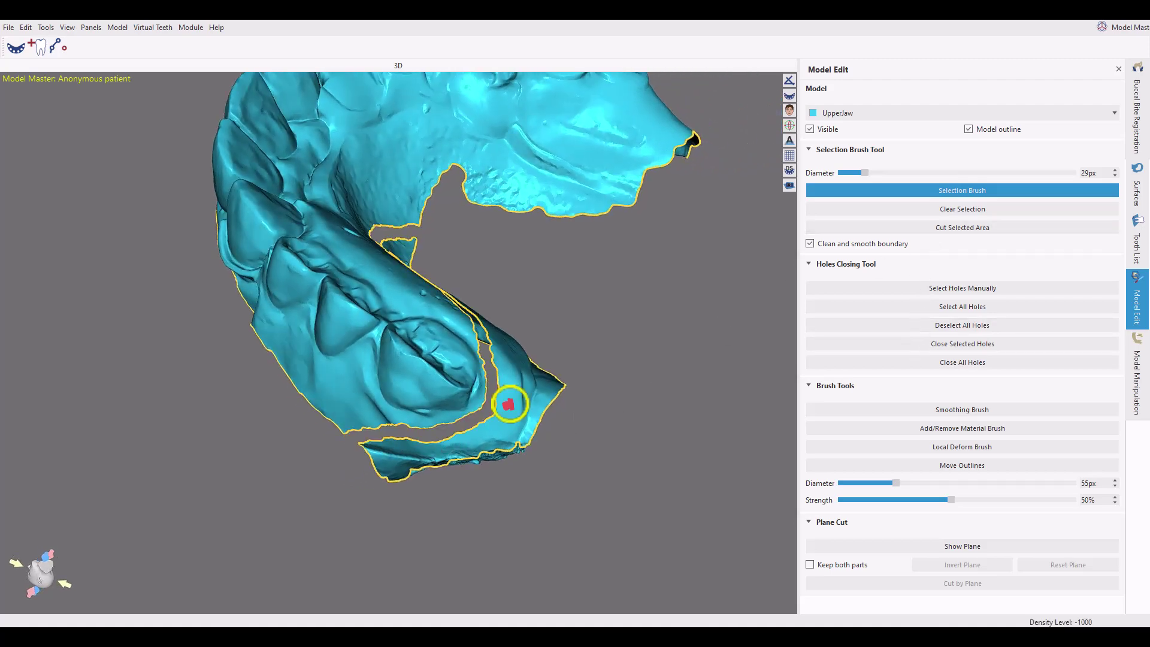
pyautogui.click(508, 403)
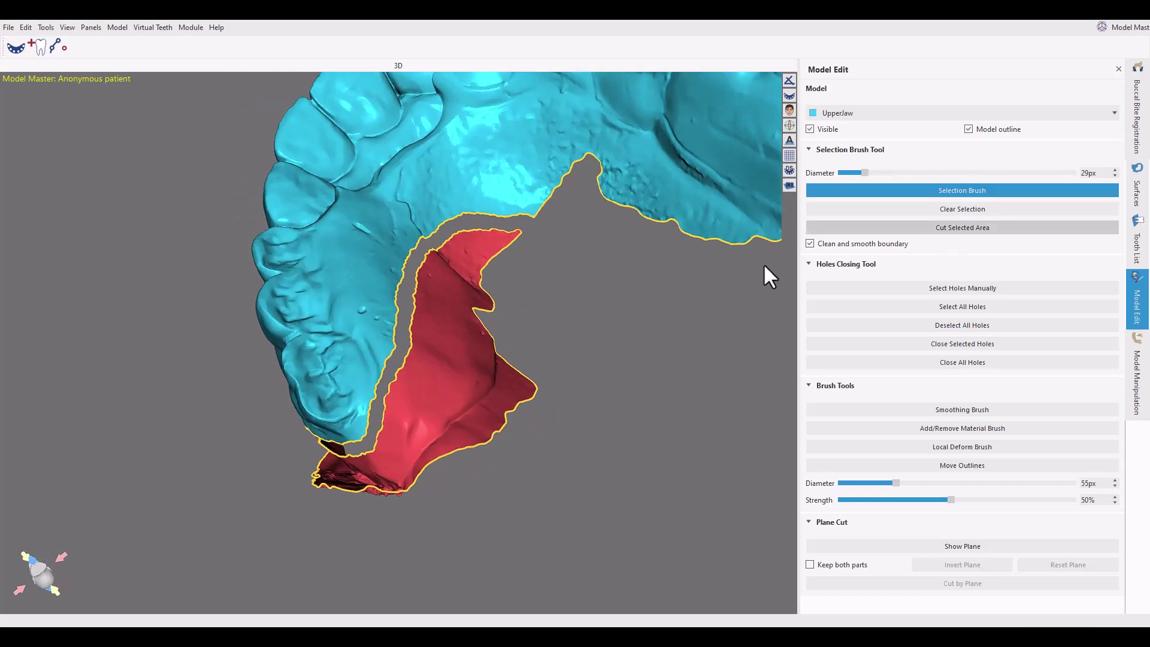
# Cut across the palate and delete both split-off palate pieces.
pyautogui.moveTo(273, 340)
pyautogui.mouseDown()
pyautogui.moveTo(316, 303)
pyautogui.moveTo(275, 329)
pyautogui.moveTo(410, 284)
pyautogui.moveTo(575, 303)
pyautogui.moveTo(618, 323)
pyautogui.mouseUp()
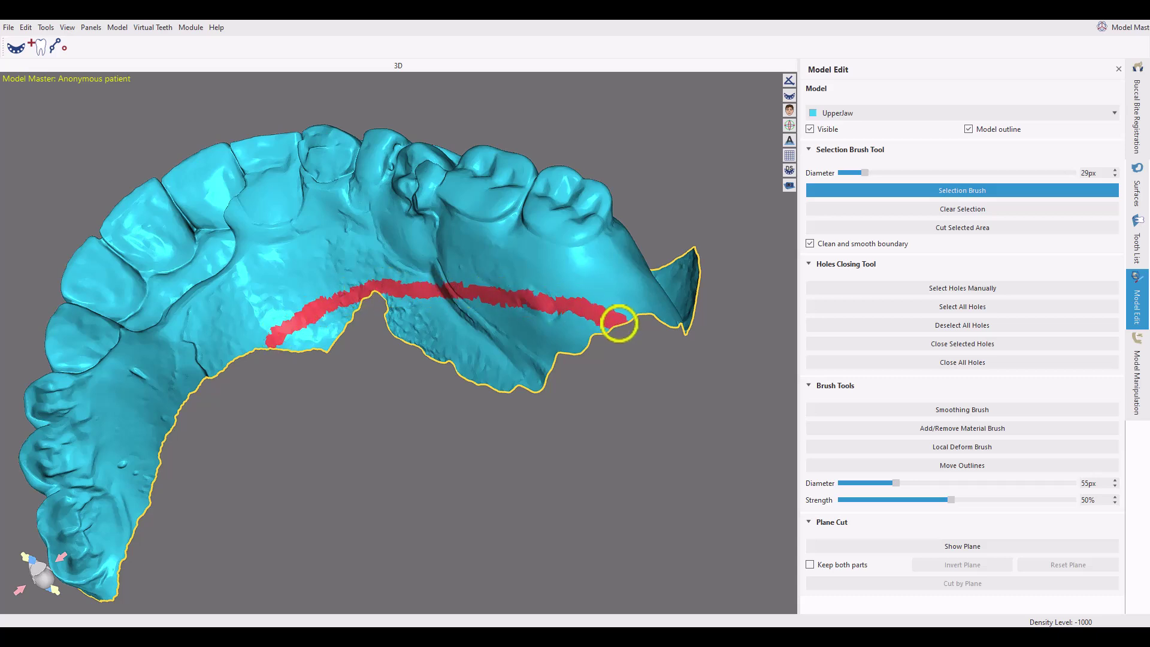
pyautogui.click(944, 228)
pyautogui.click(493, 359)
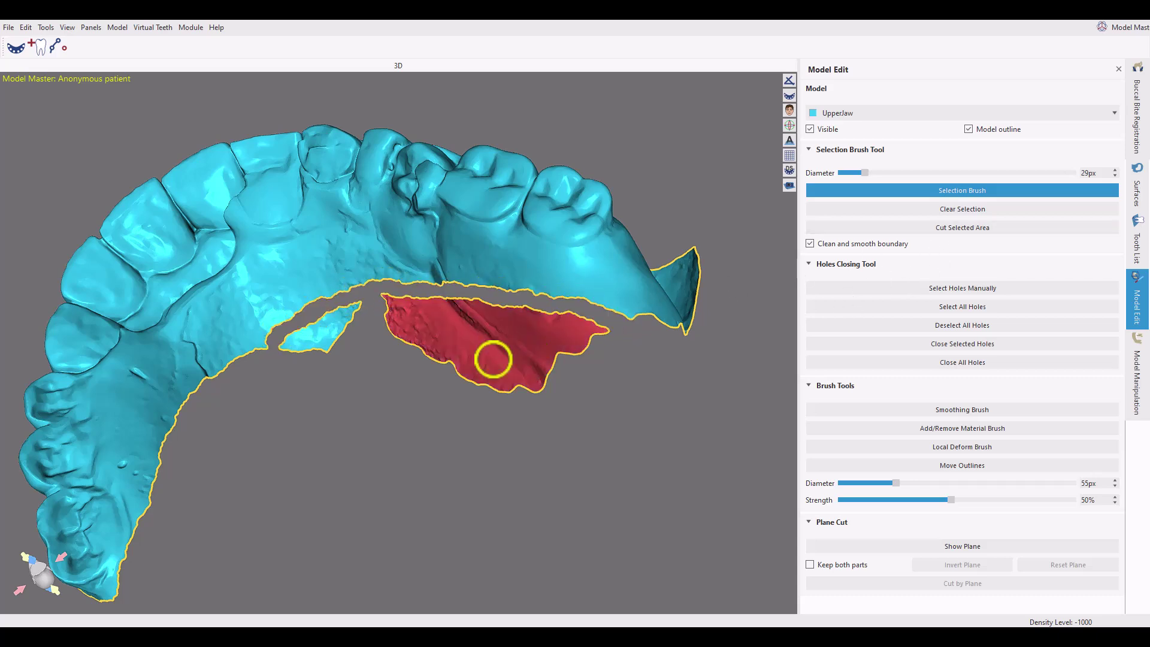
pyautogui.click(313, 339)
pyautogui.click(905, 228)
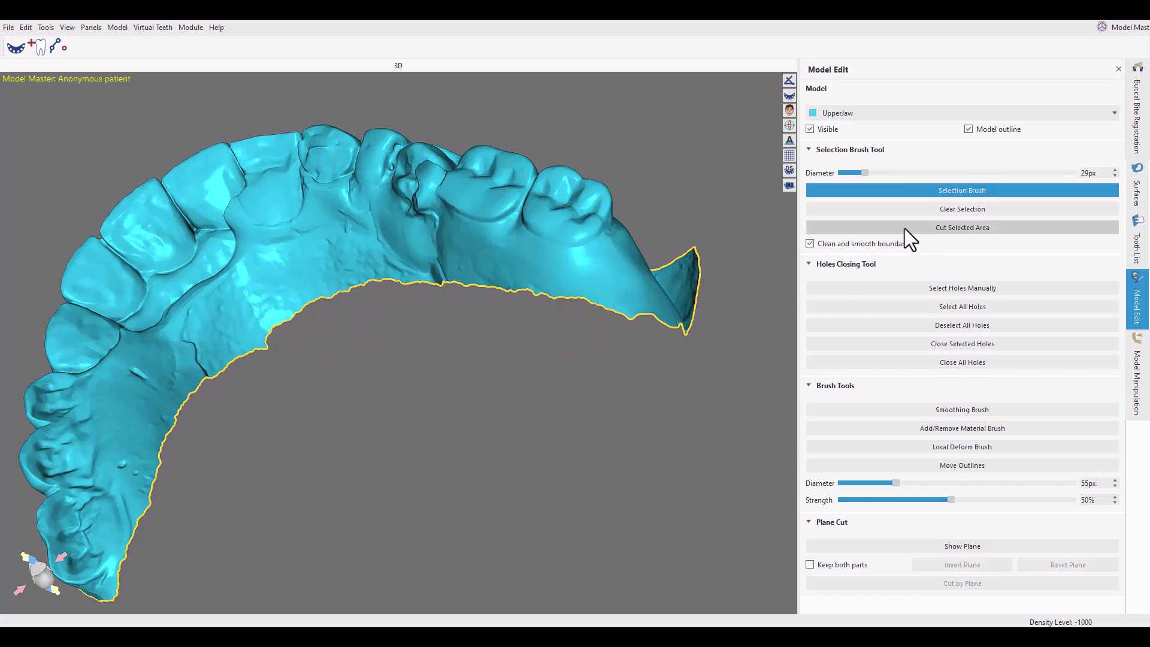
# Trim two loose pieces off the base and palate edge using painted cut strips.
pyautogui.moveTo(659, 324)
pyautogui.mouseDown(button='right')
pyautogui.moveTo(526, 375)
pyautogui.moveTo(377, 405)
pyautogui.mouseUp(button='right')
pyautogui.moveTo(380, 403)
pyautogui.mouseDown()
pyautogui.moveTo(524, 331)
pyautogui.moveTo(451, 367)
pyautogui.moveTo(498, 345)
pyautogui.mouseUp()
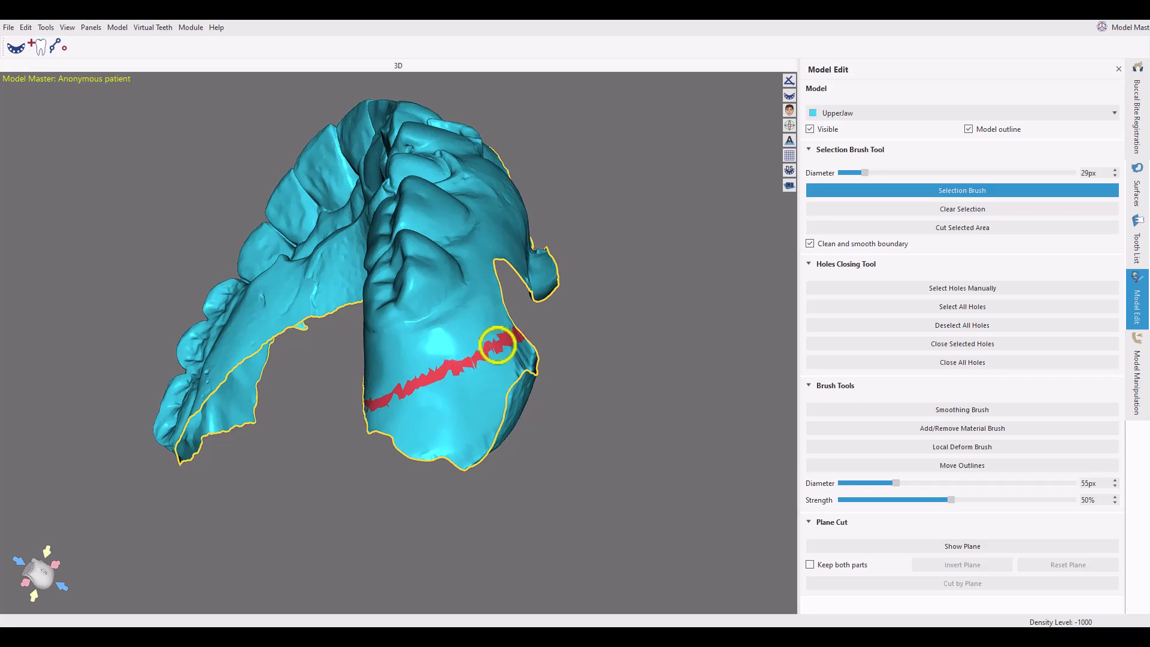
pyautogui.click(878, 226)
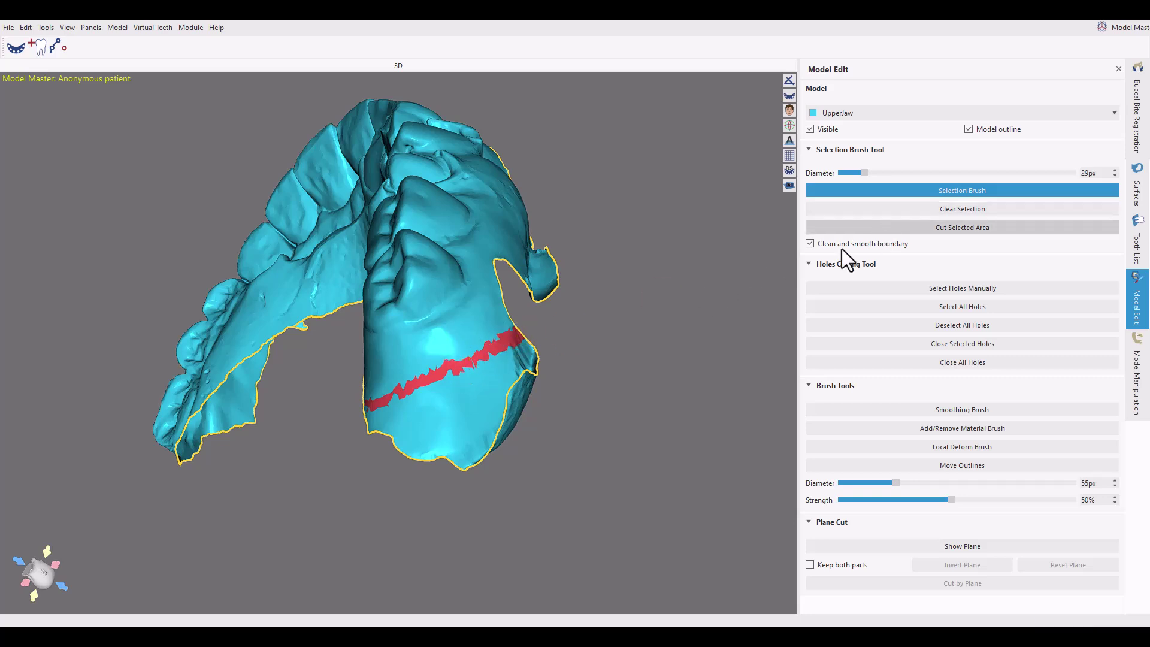
pyautogui.click(494, 395)
pyautogui.click(923, 230)
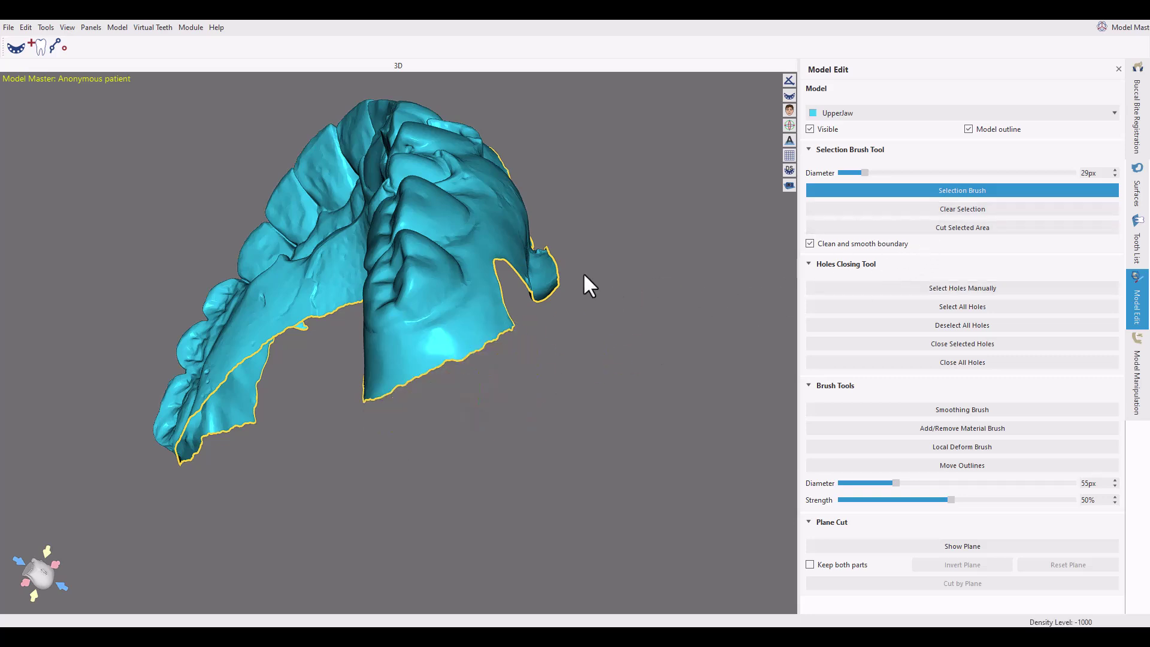
pyautogui.moveTo(583, 272); pyautogui.dragTo(359, 348, button='right')
pyautogui.moveTo(359, 355)
pyautogui.mouseDown()
pyautogui.moveTo(413, 325)
pyautogui.moveTo(397, 347)
pyautogui.moveTo(504, 226)
pyautogui.mouseUp()
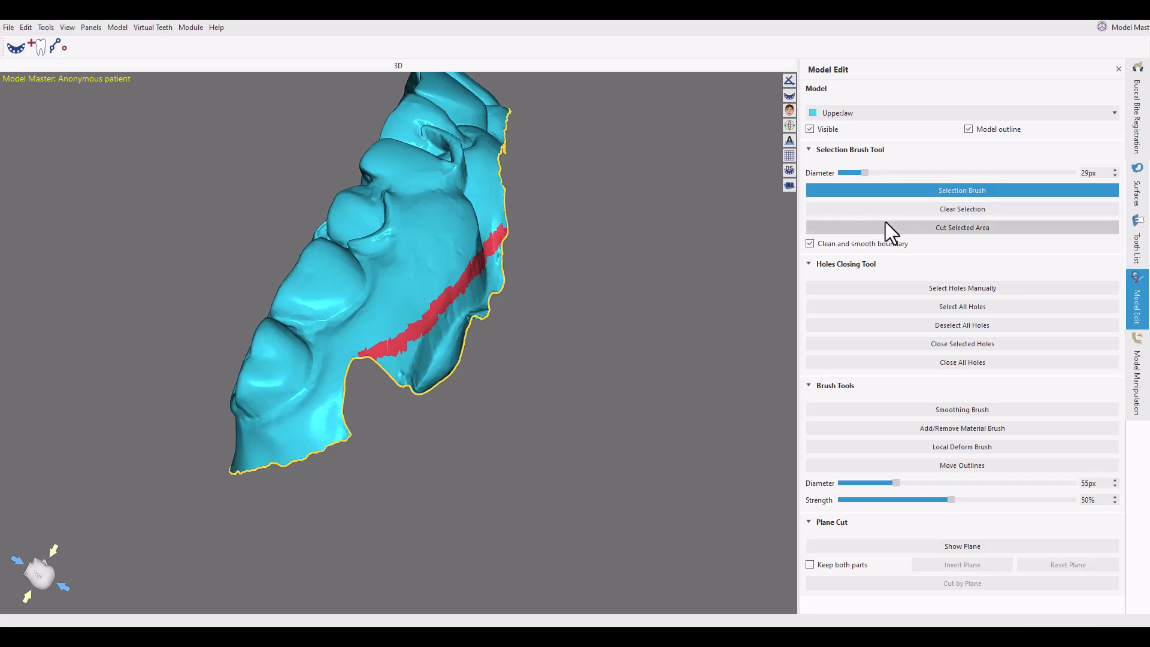
pyautogui.click(885, 226)
pyautogui.moveTo(659, 288); pyautogui.dragTo(530, 315, button='right')
pyautogui.click(405, 347)
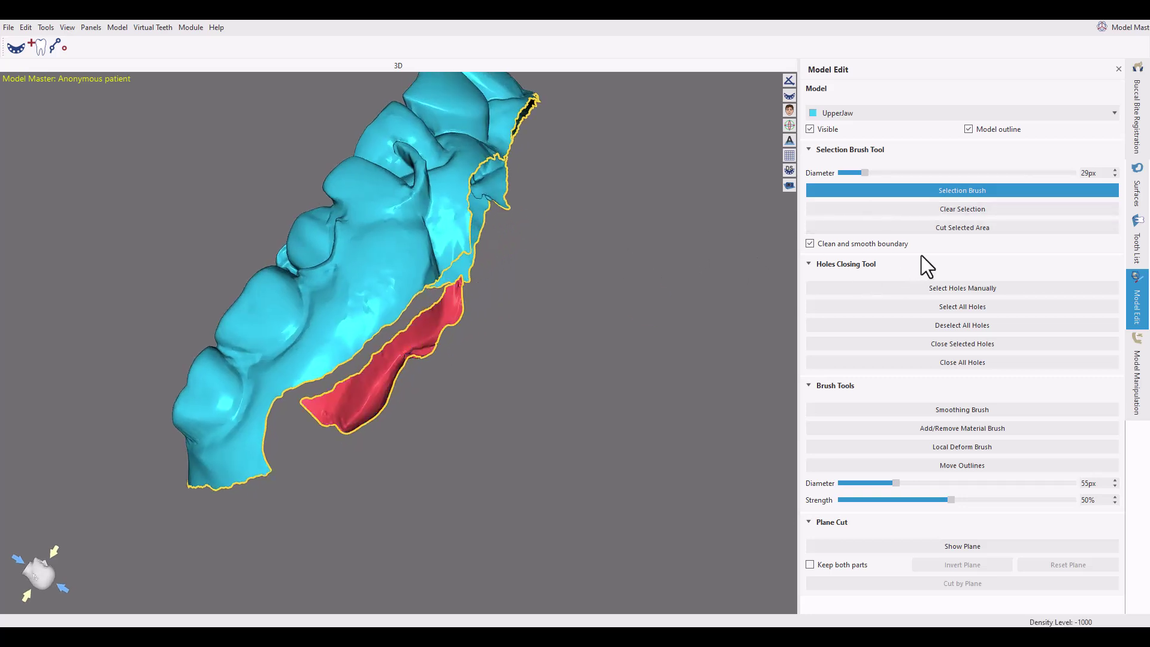
pyautogui.click(925, 229)
# Cut and delete a final fragment along the jaw's lower edge.
pyautogui.moveTo(258, 443); pyautogui.dragTo(189, 477)
pyautogui.click(886, 228)
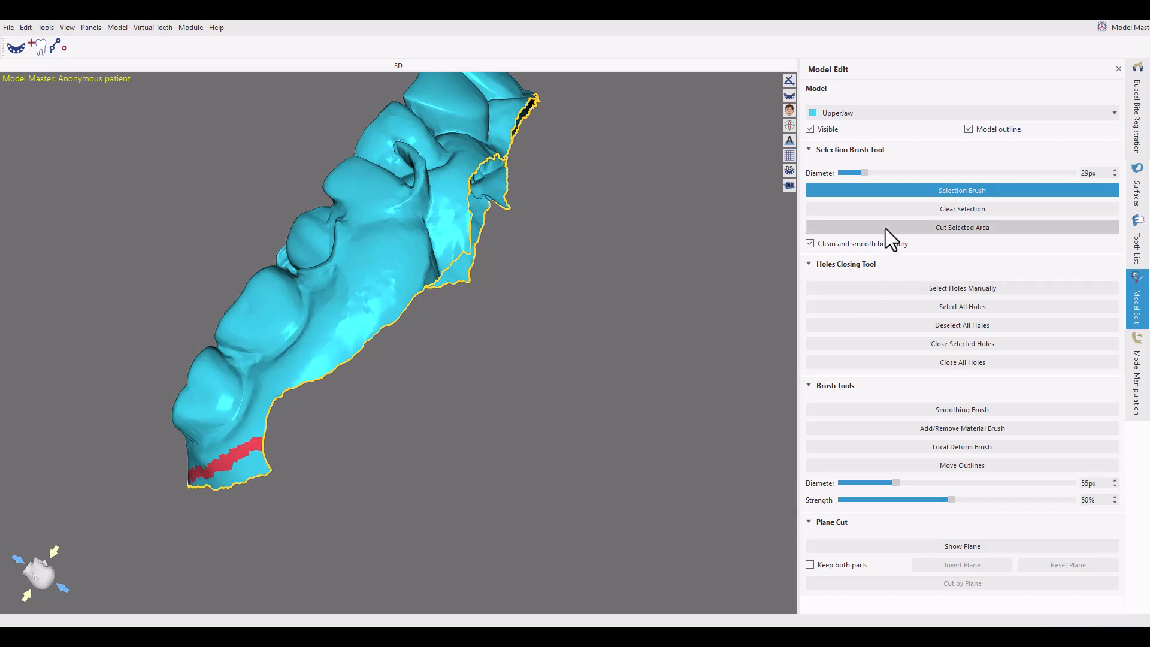
pyautogui.click(245, 470)
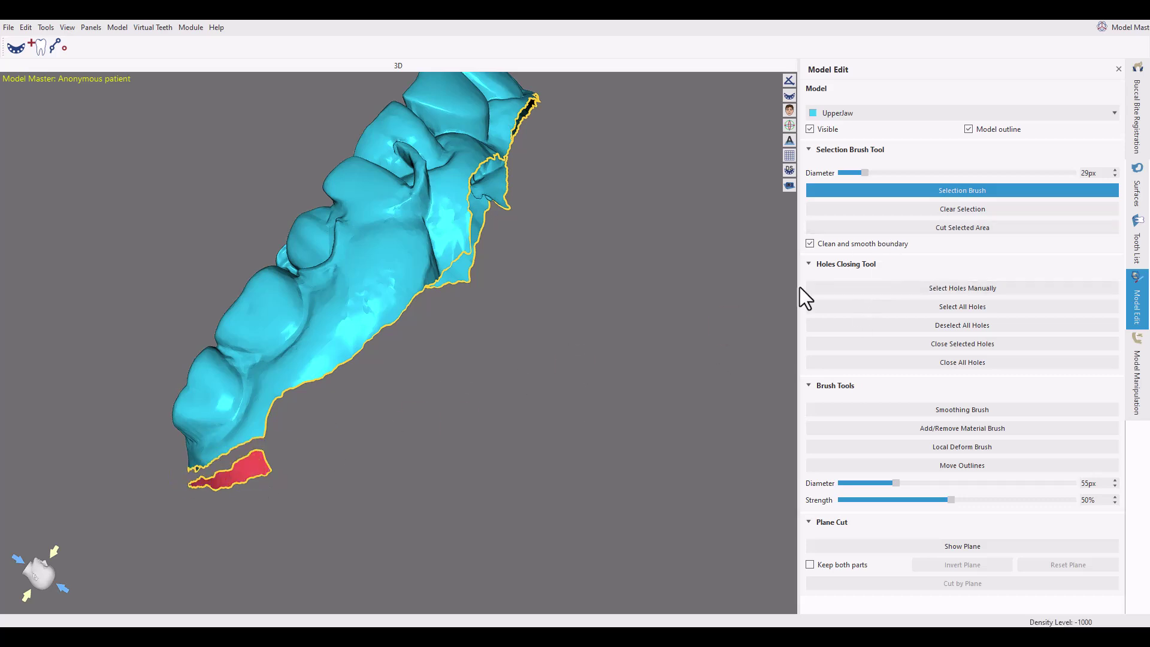
pyautogui.click(925, 228)
pyautogui.moveTo(599, 366); pyautogui.dragTo(320, 503, button='right')
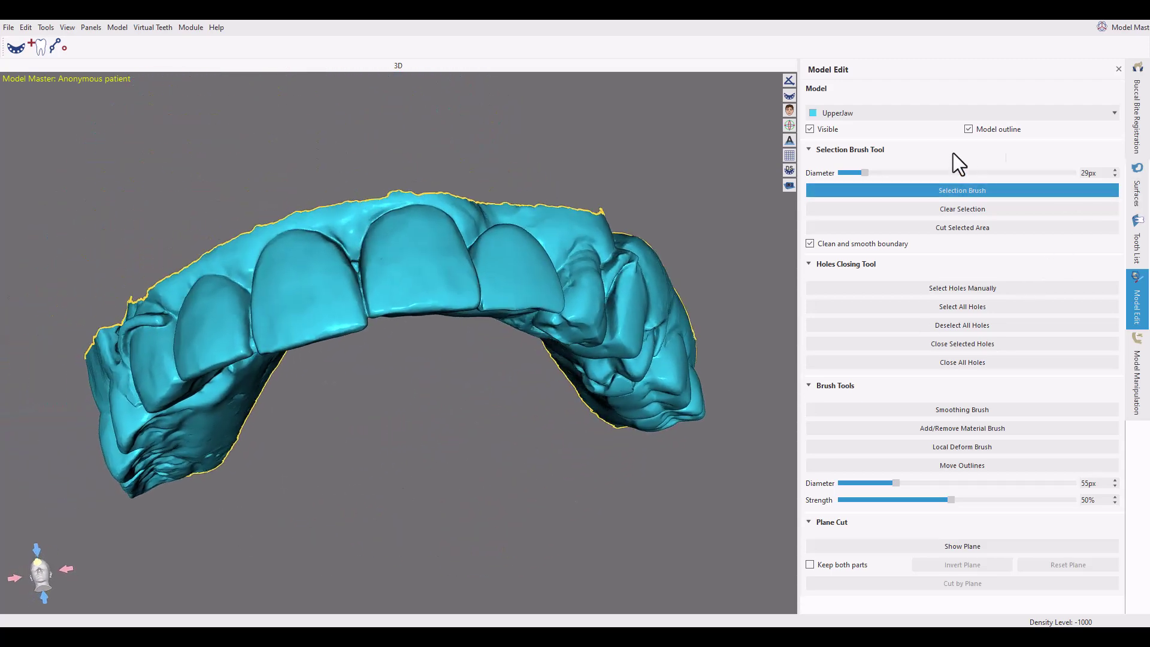
# In Surfaces, hide UpperJaw and show LowerJaw.
pyautogui.click(1137, 179)
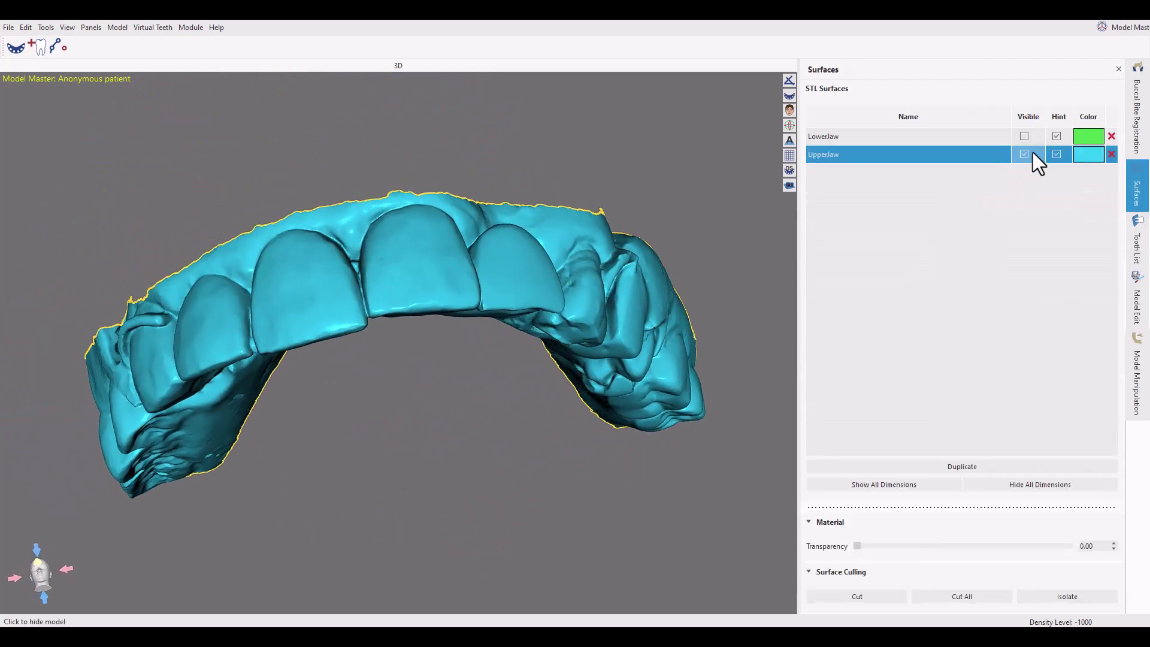
pyautogui.click(1024, 154)
pyautogui.click(1024, 136)
pyautogui.moveTo(437, 241); pyautogui.dragTo(455, 270, button='right')
# Duplicate LowerJaw, then recolour the first copy cyan and hide it.
pyautogui.rightClick(955, 142)
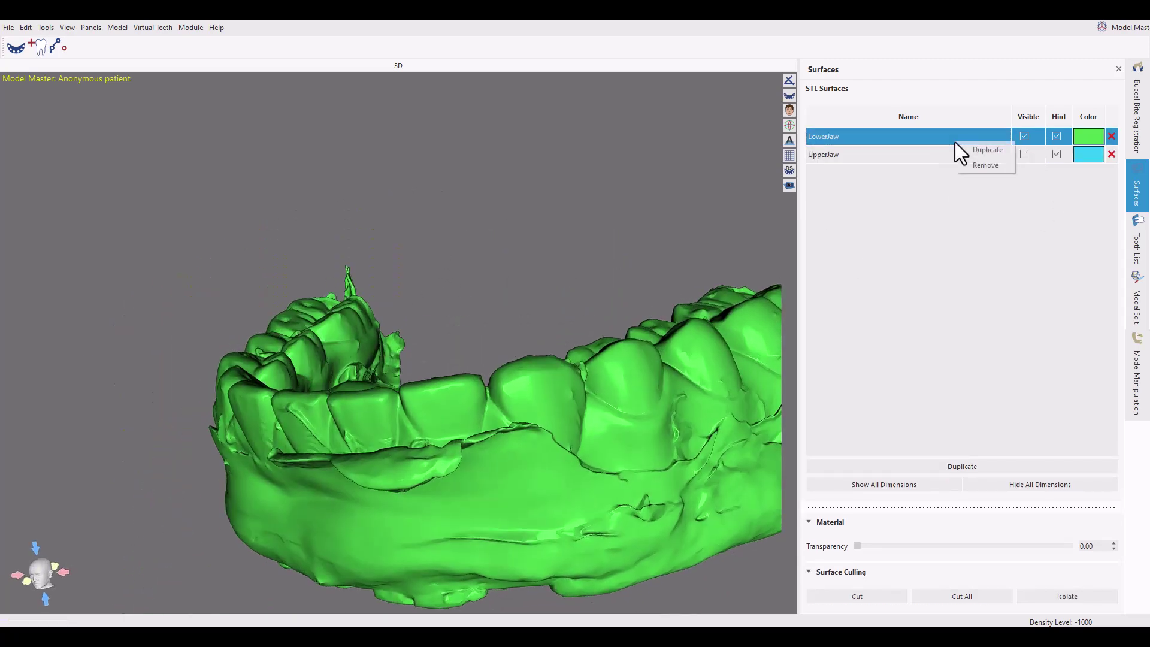
pyautogui.click(998, 152)
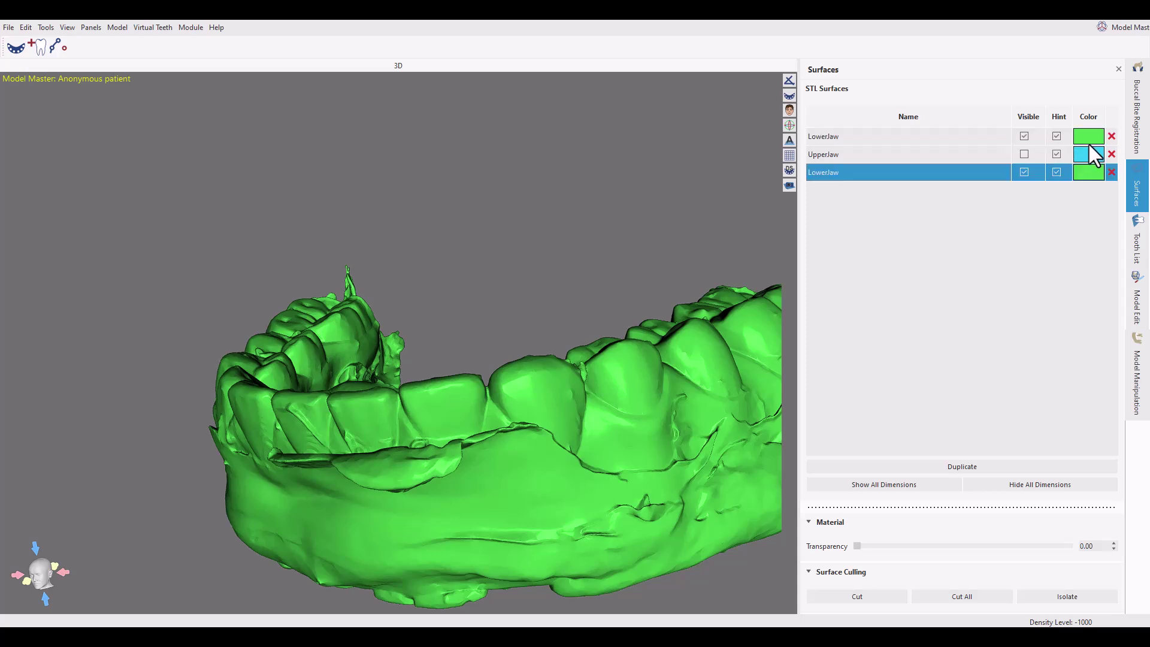
pyautogui.click(1089, 140)
pyautogui.moveTo(563, 220); pyautogui.dragTo(617, 214)
pyautogui.click(663, 432)
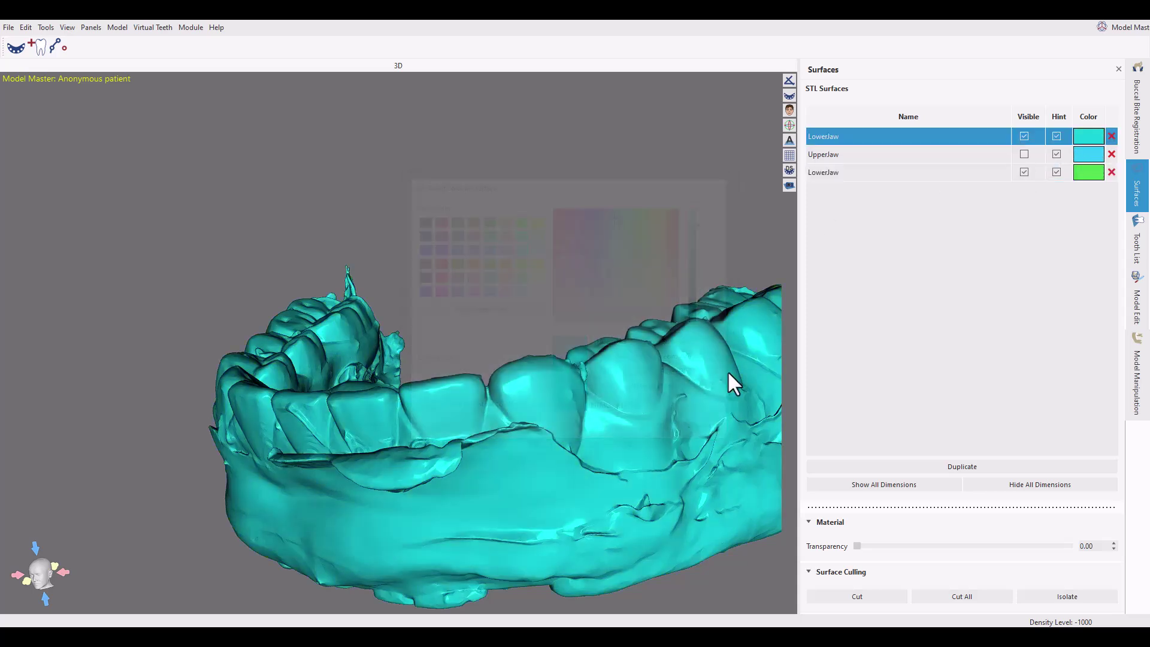
pyautogui.click(1024, 136)
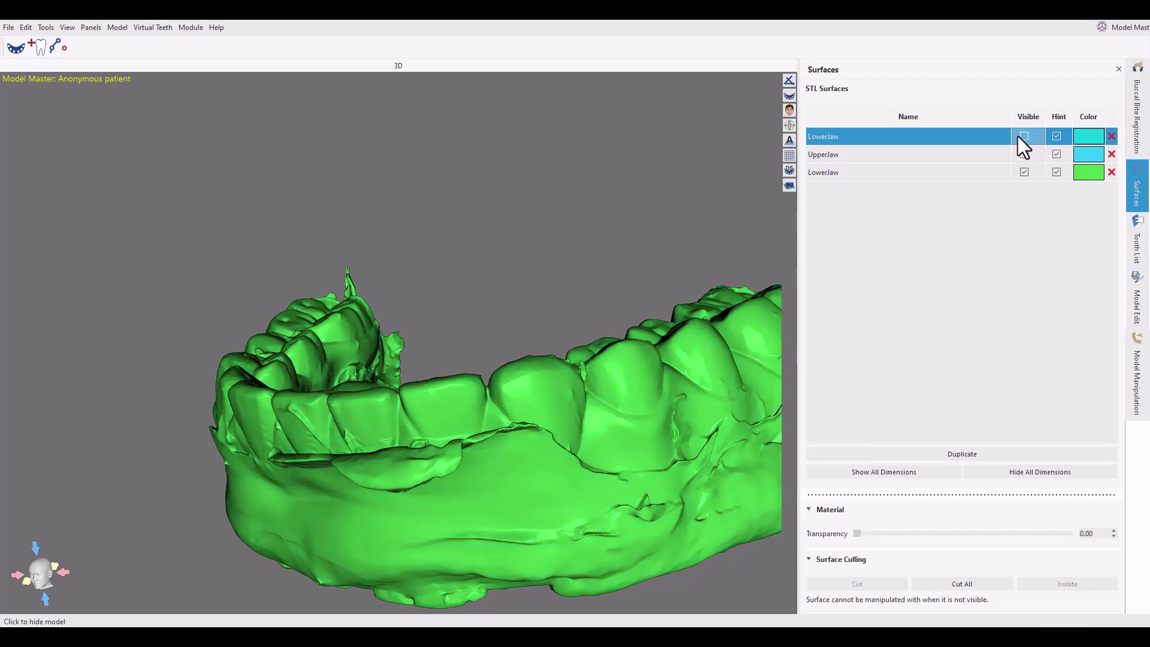
pyautogui.moveTo(574, 282); pyautogui.dragTo(474, 360)
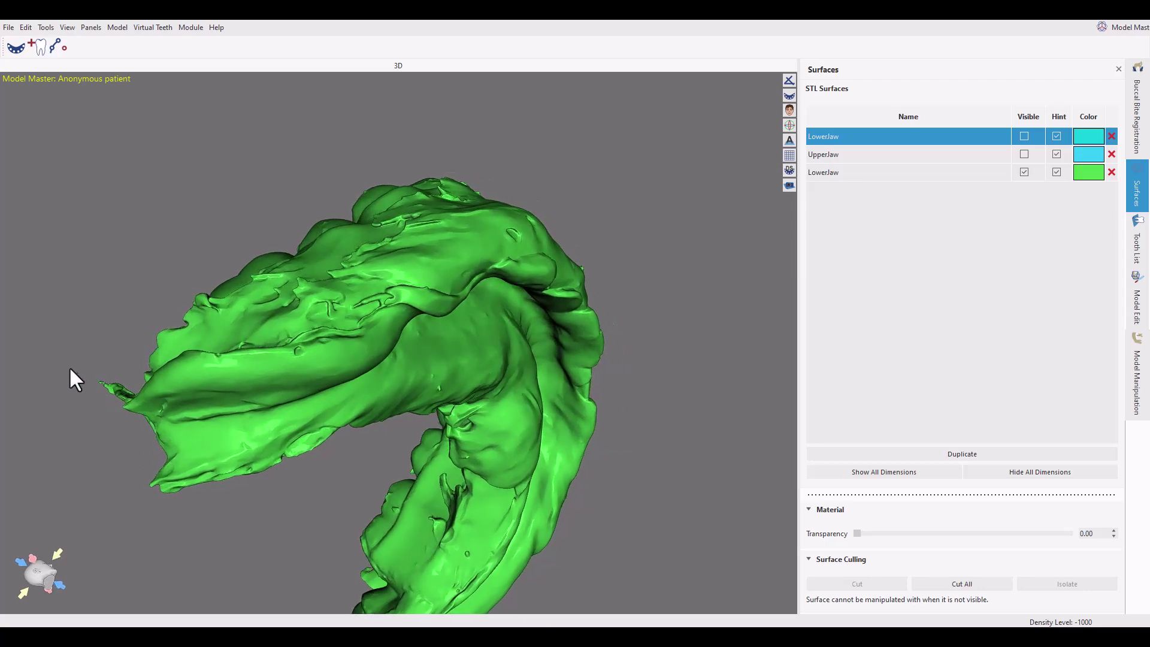
pyautogui.moveTo(70, 370); pyautogui.dragTo(616, 357)
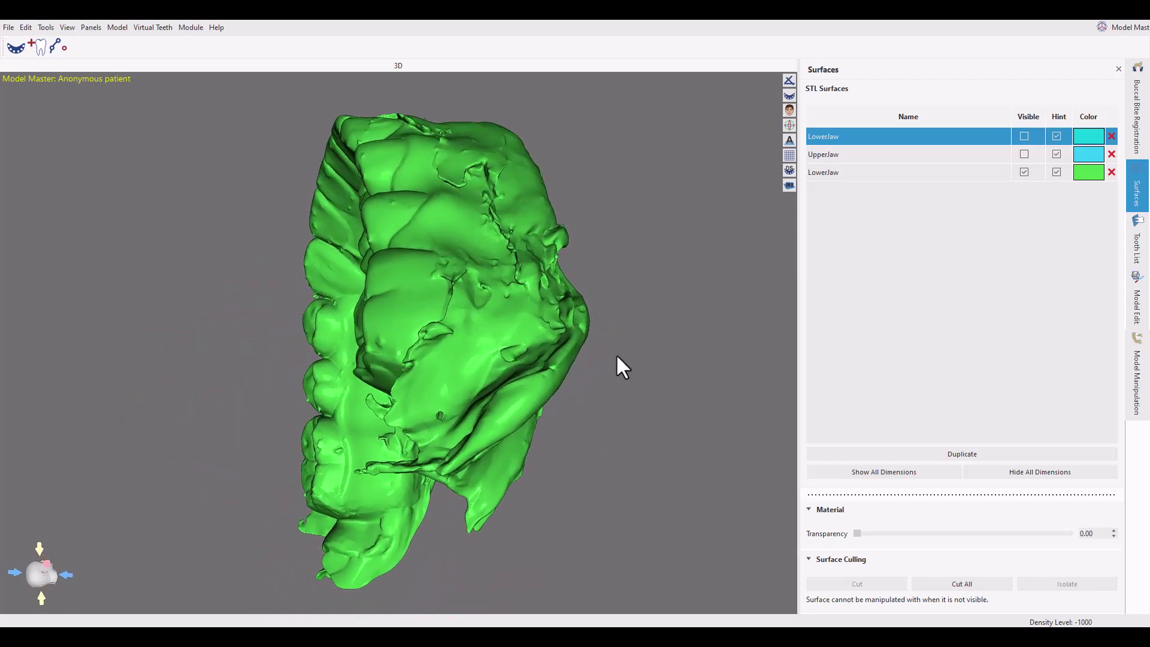
pyautogui.click(1136, 298)
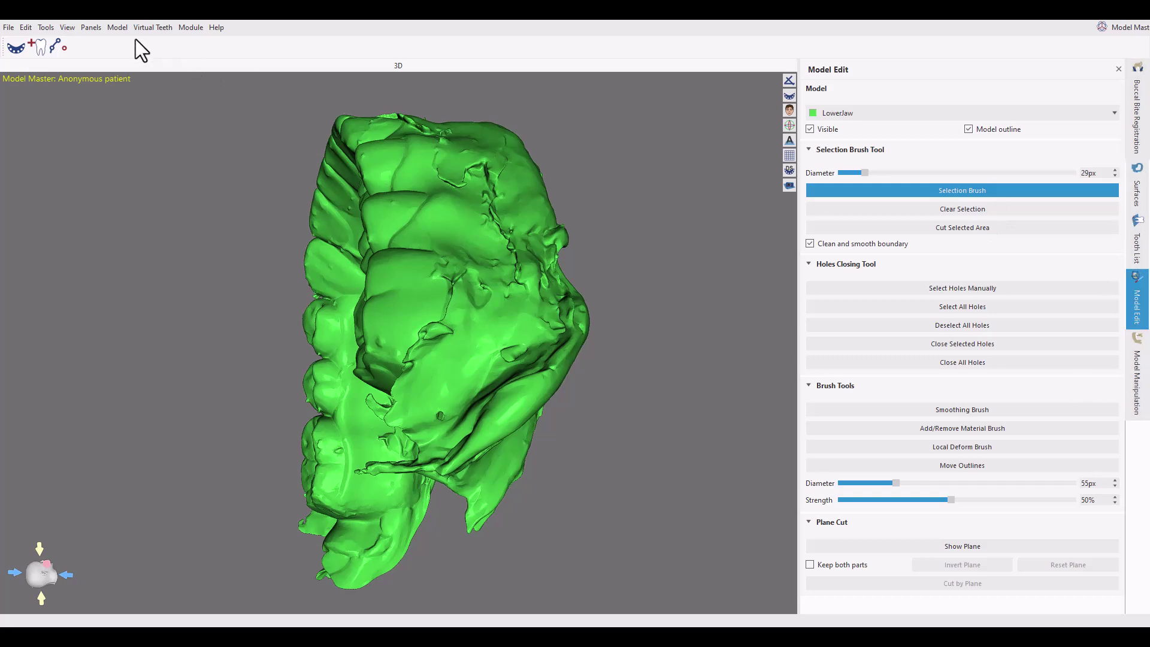
# Keep Model Edit shown and start the red cut line up the lower jaw's side.
pyautogui.click(91, 27)
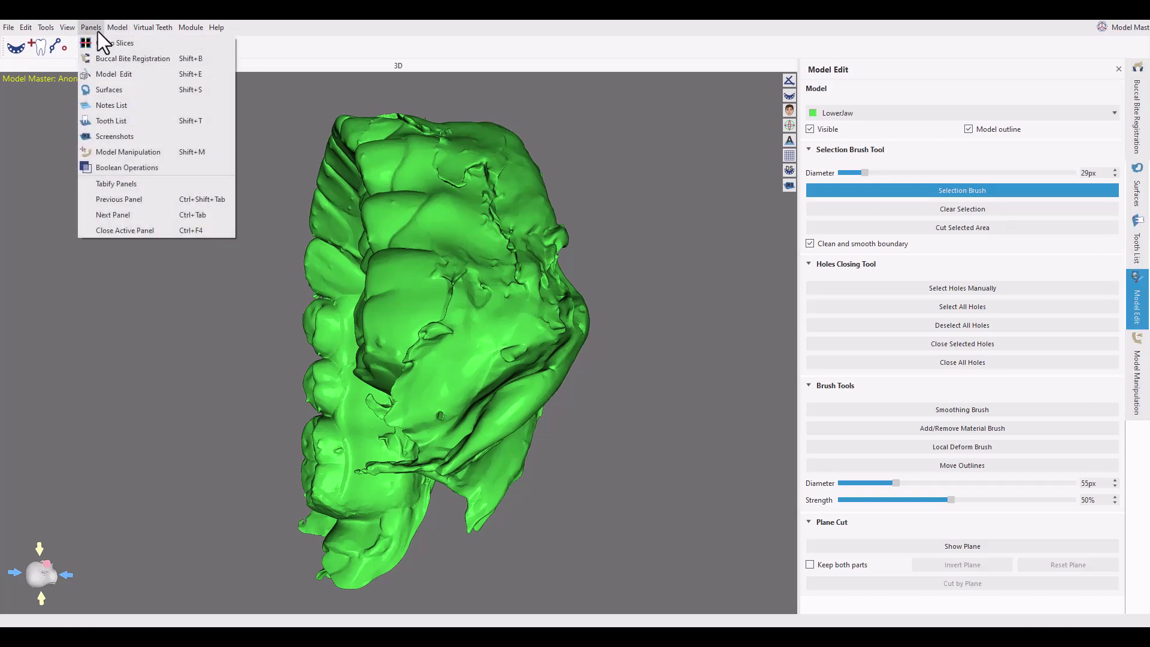
pyautogui.click(123, 74)
pyautogui.moveTo(689, 371); pyautogui.dragTo(656, 397, button='right')
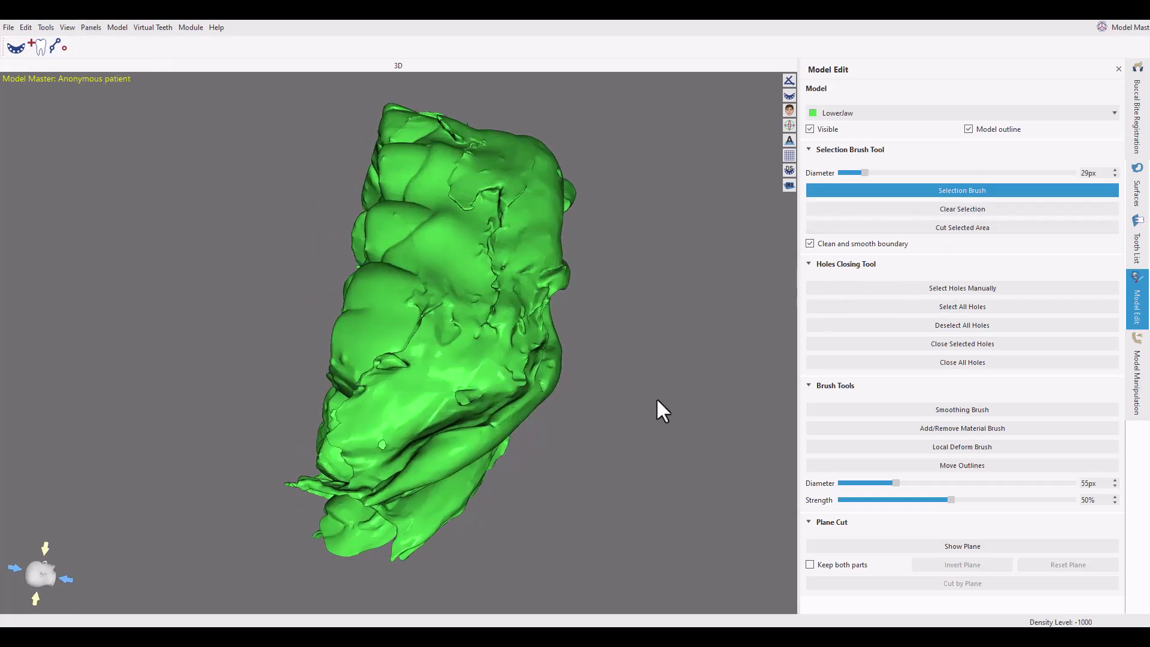
pyautogui.moveTo(407, 454); pyautogui.dragTo(432, 535, button='right')
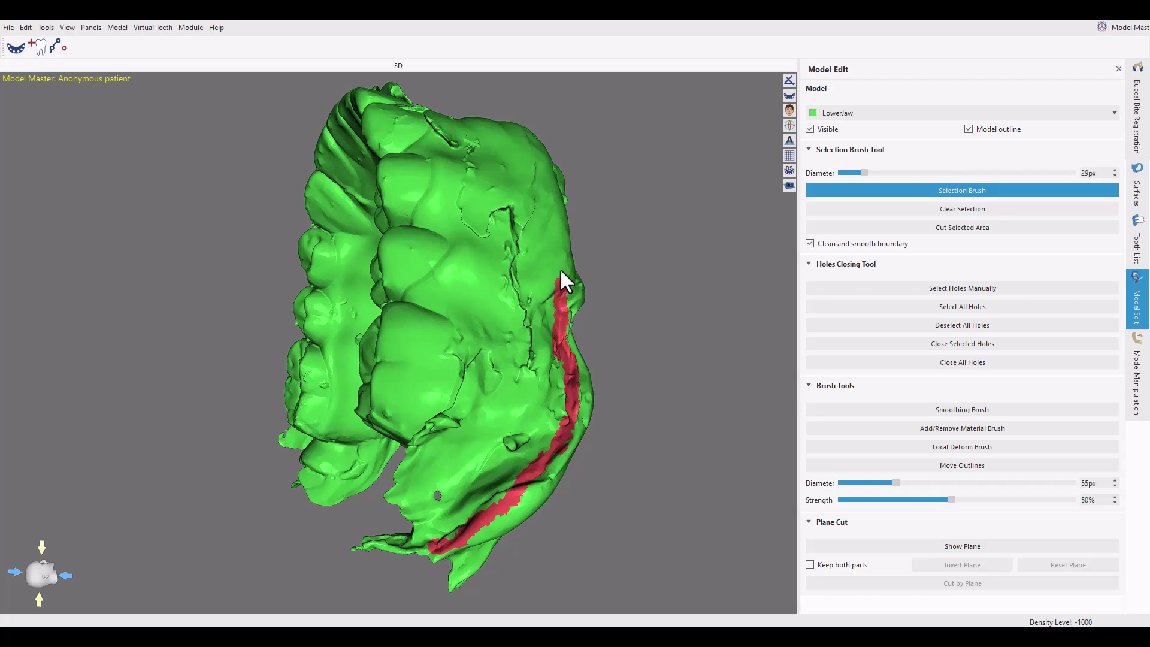
pyautogui.moveTo(548, 207); pyautogui.dragTo(472, 332, button='right')
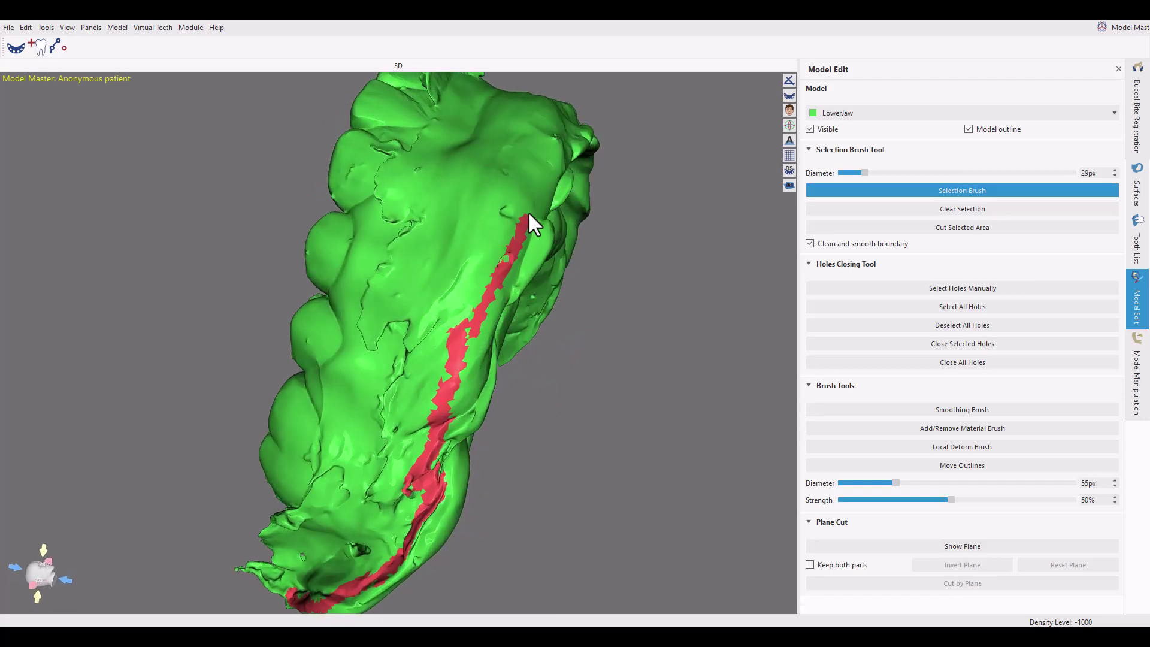
pyautogui.moveTo(528, 214); pyautogui.dragTo(539, 178)
pyautogui.moveTo(556, 149); pyautogui.dragTo(454, 284, button='right')
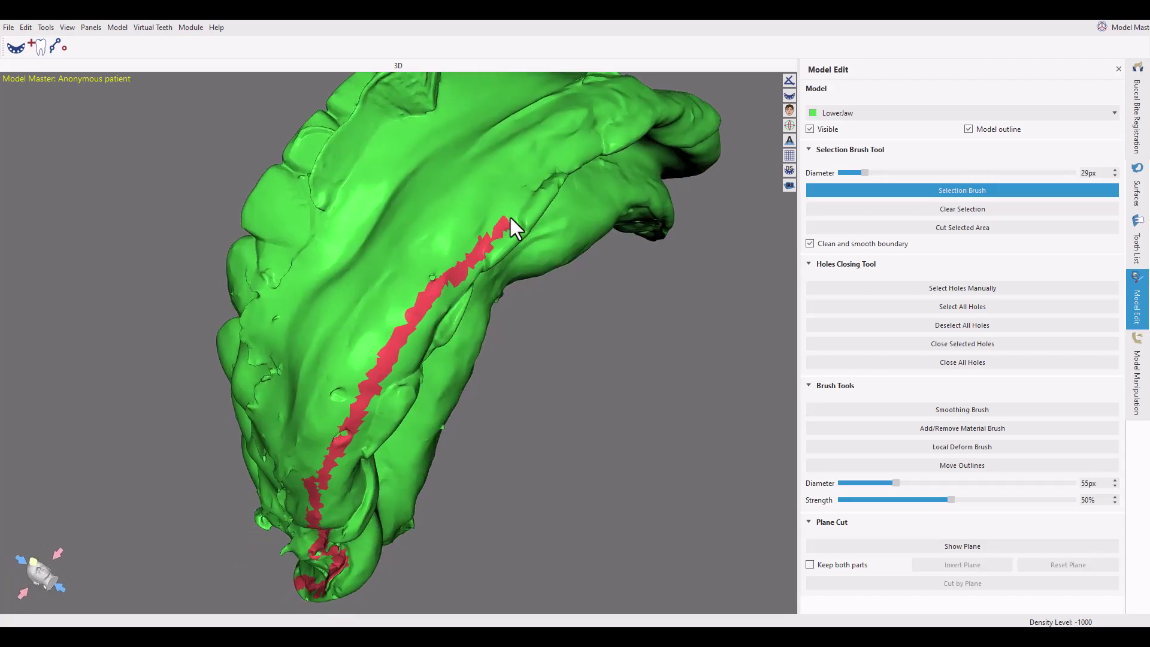
# Extend the cut line further along the ridge and check it from several angles.
pyautogui.moveTo(552, 168); pyautogui.dragTo(575, 152)
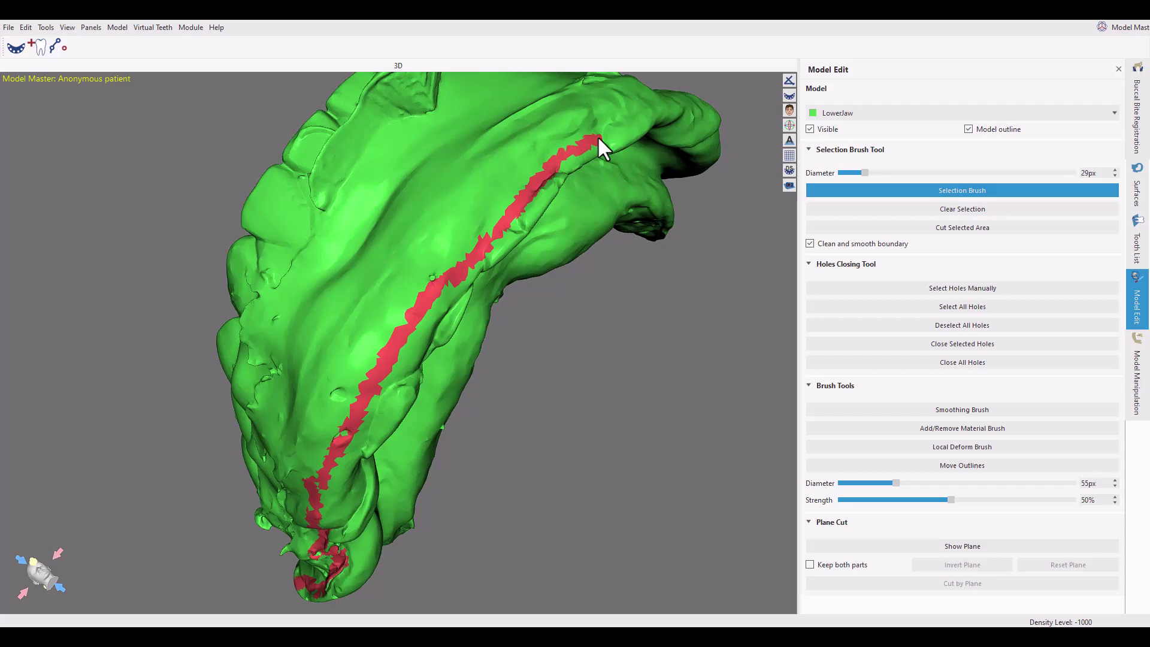
pyautogui.moveTo(597, 137)
pyautogui.mouseDown(button='right')
pyautogui.moveTo(545, 204)
pyautogui.moveTo(468, 242)
pyautogui.mouseUp(button='right')
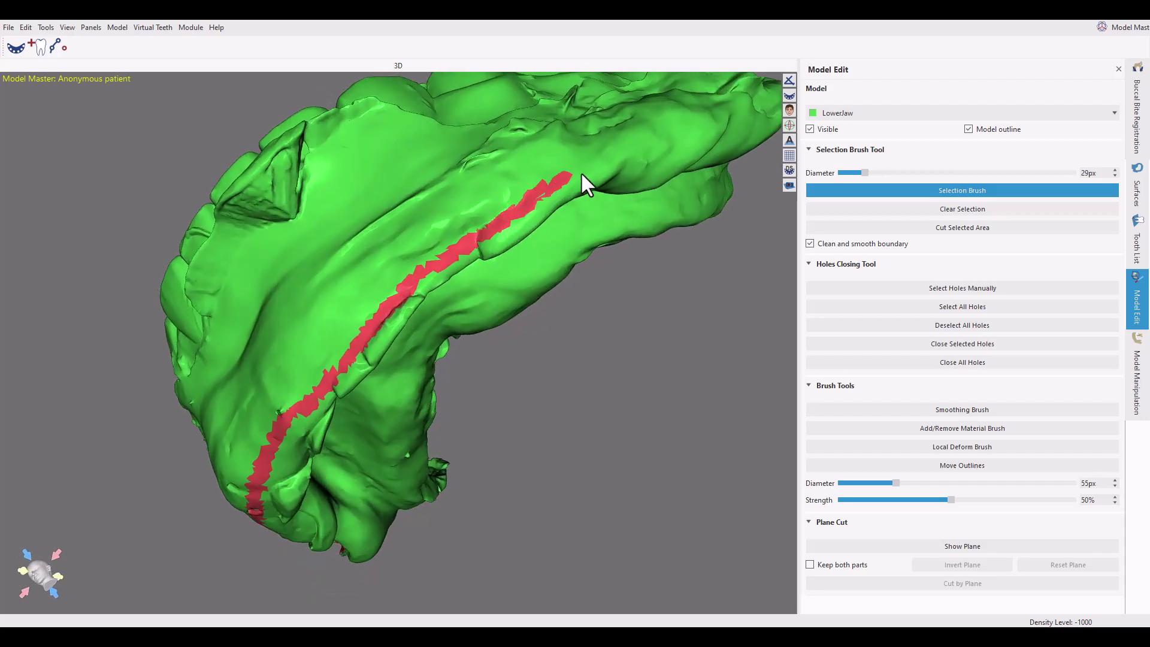
pyautogui.moveTo(581, 174); pyautogui.dragTo(636, 159)
pyautogui.moveTo(662, 141); pyautogui.dragTo(461, 288, button='right')
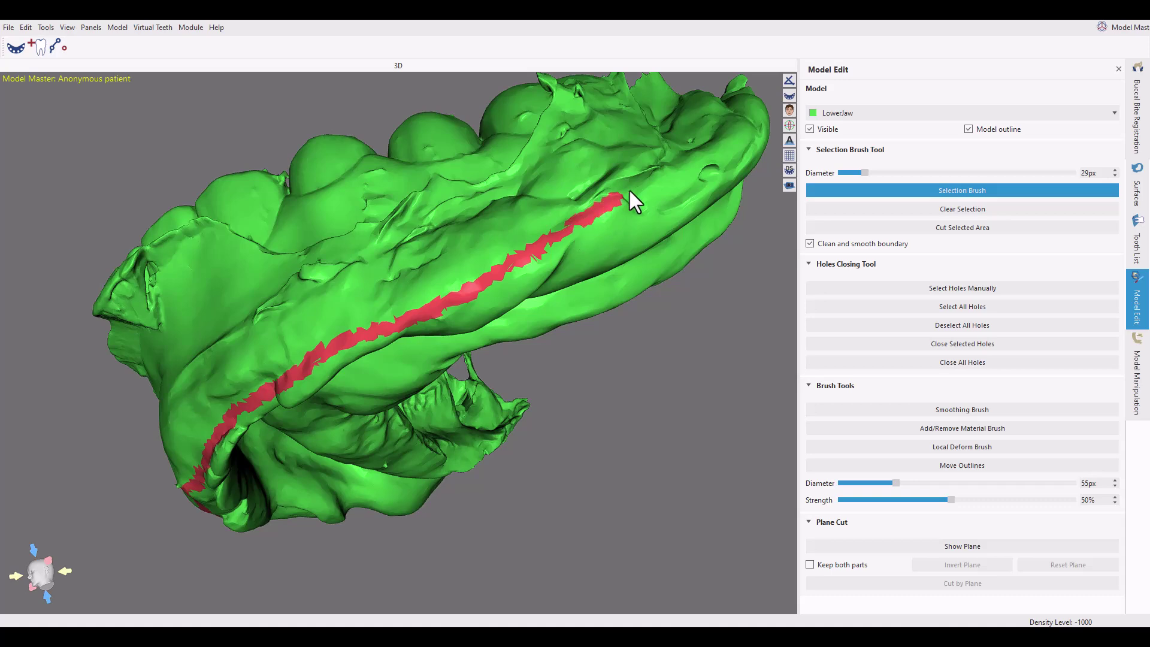
pyautogui.moveTo(668, 177); pyautogui.dragTo(423, 340, button='right')
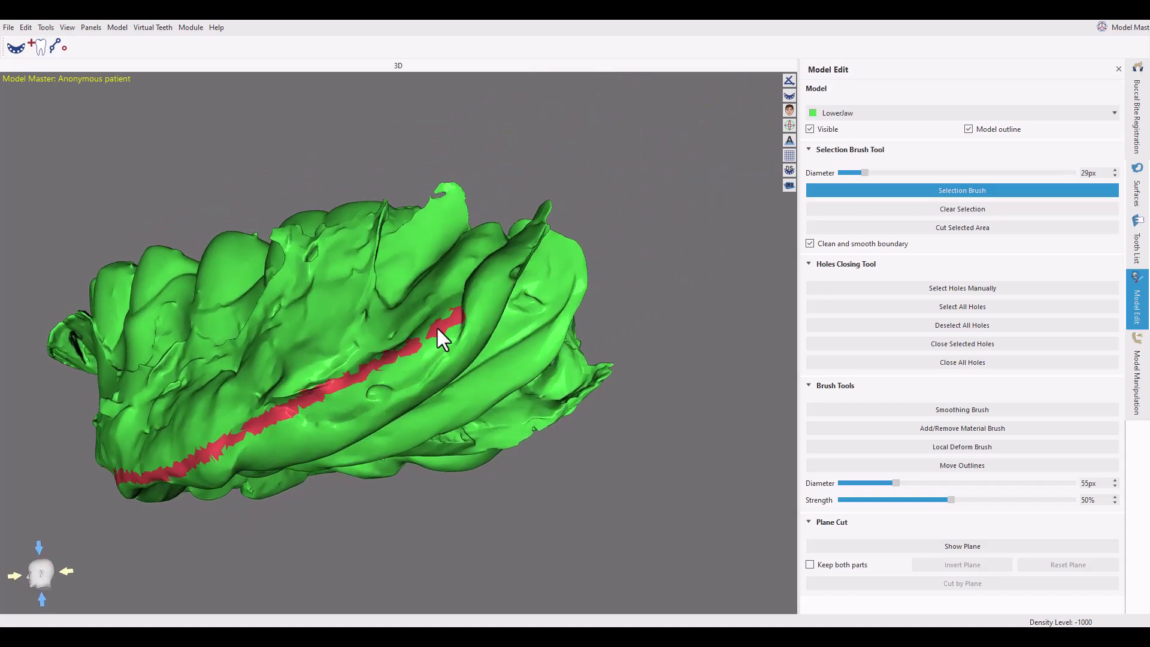
pyautogui.moveTo(419, 341); pyautogui.dragTo(460, 383, button='right')
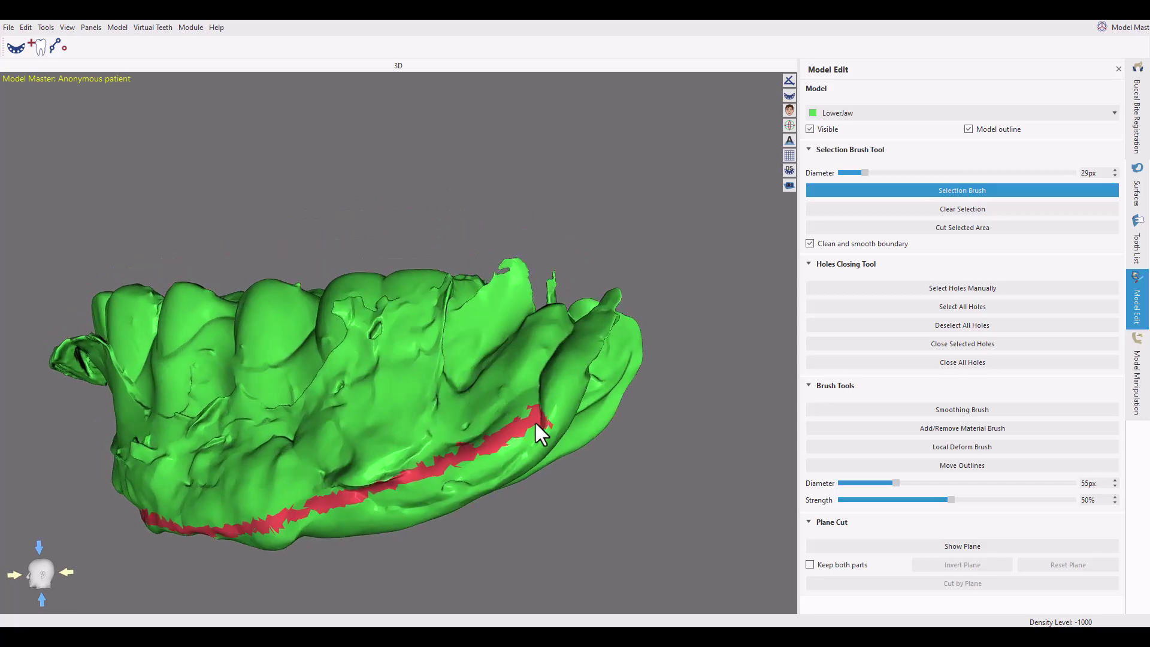
pyautogui.moveTo(581, 347)
pyautogui.mouseDown(button='right')
pyautogui.moveTo(464, 500)
pyautogui.moveTo(443, 473)
pyautogui.moveTo(418, 551)
pyautogui.moveTo(433, 467)
pyautogui.moveTo(311, 566)
pyautogui.mouseUp(button='right')
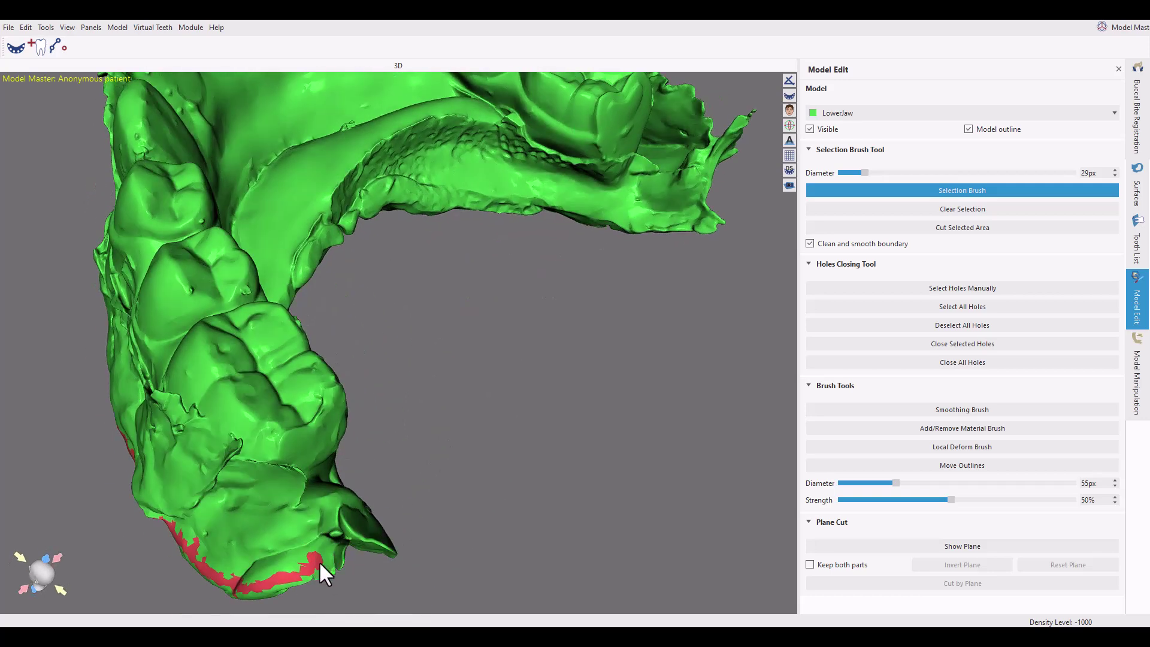
# Continue the cut line past the back tooth and around to the jaw's inner side.
pyautogui.moveTo(319, 561); pyautogui.dragTo(358, 530)
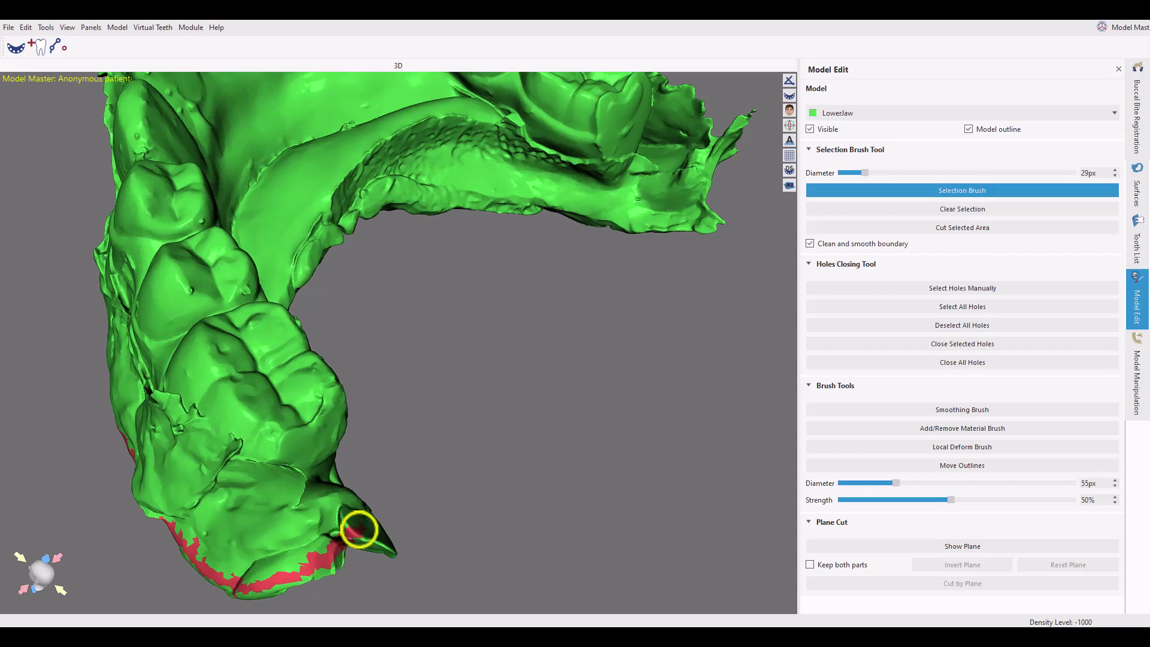
pyautogui.moveTo(359, 529); pyautogui.dragTo(283, 511, button='right')
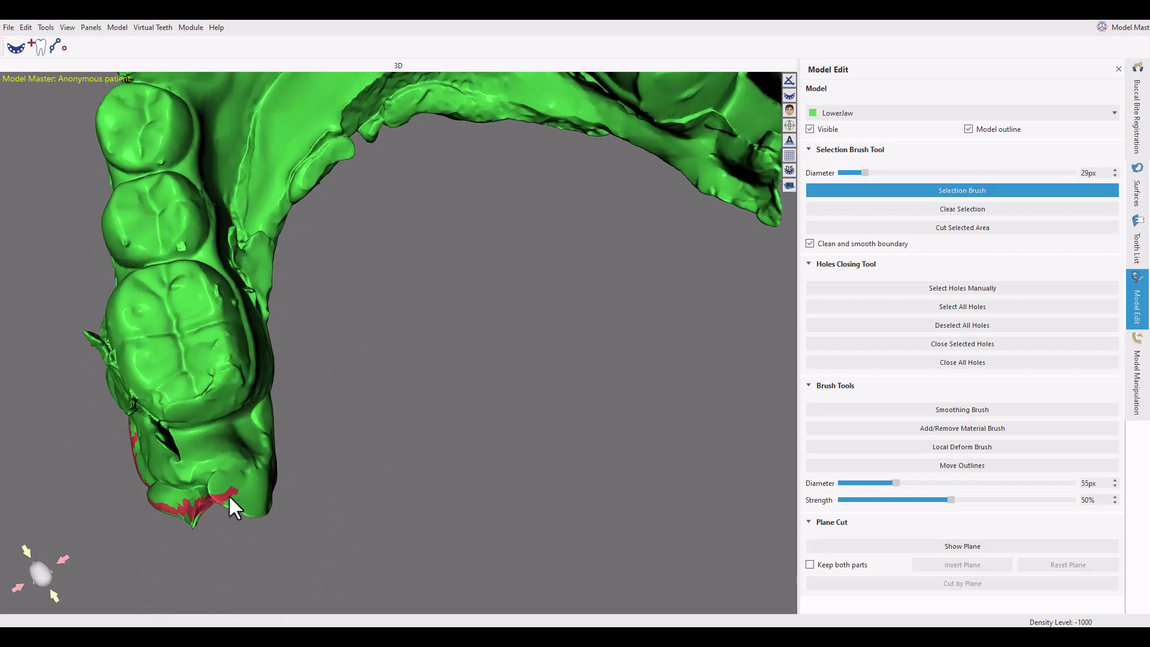
pyautogui.moveTo(250, 495); pyautogui.dragTo(148, 488, button='right')
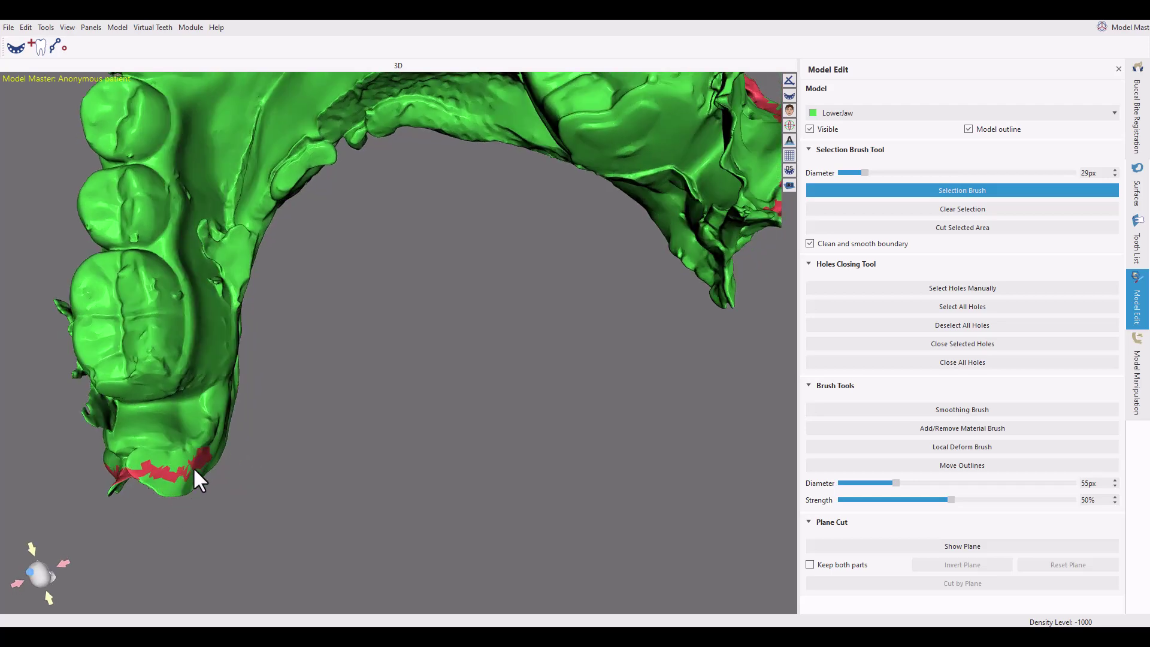
pyautogui.moveTo(261, 420); pyautogui.dragTo(188, 400, button='right')
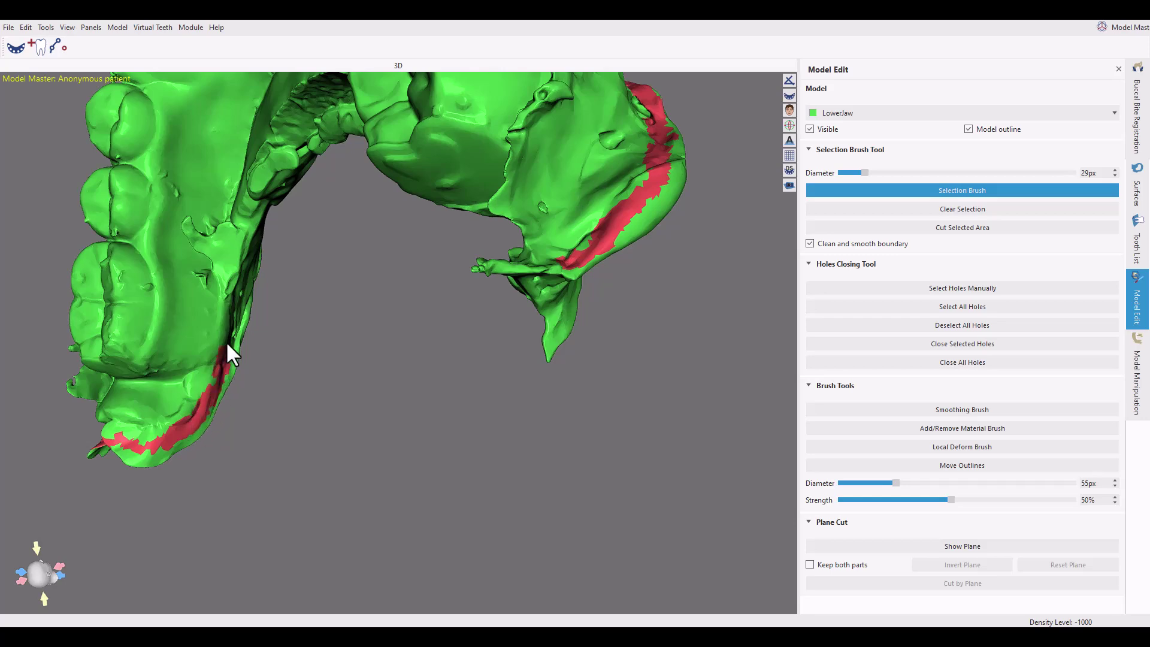
pyautogui.moveTo(242, 338); pyautogui.dragTo(222, 243, button='right')
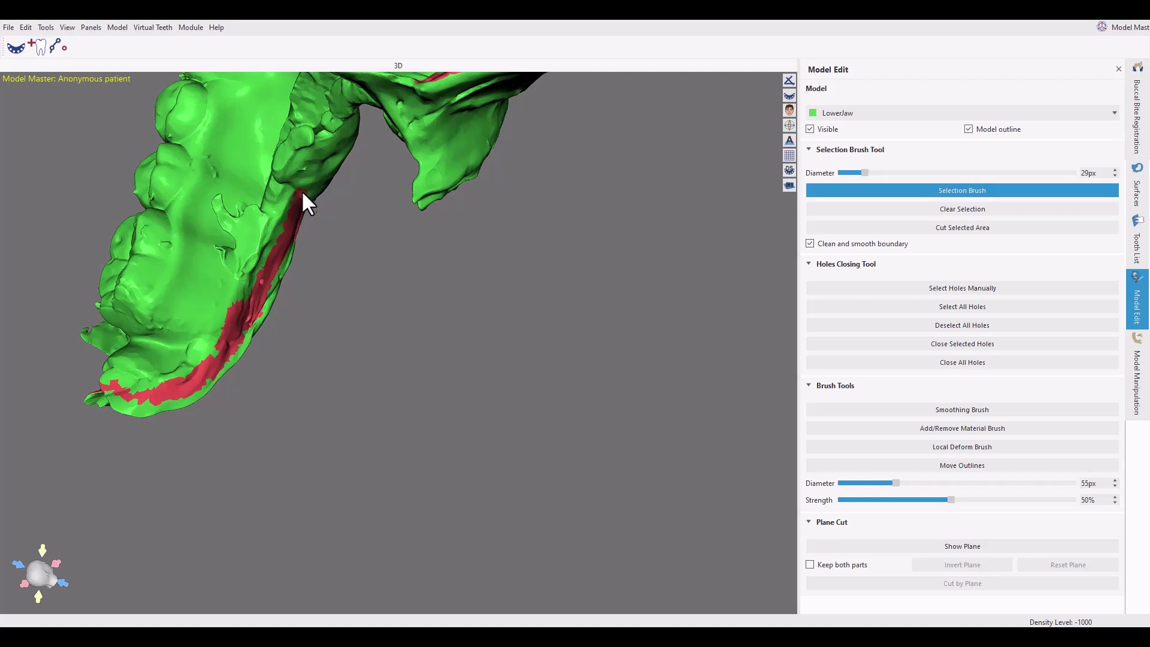
pyautogui.moveTo(328, 191); pyautogui.dragTo(348, 126, button='right')
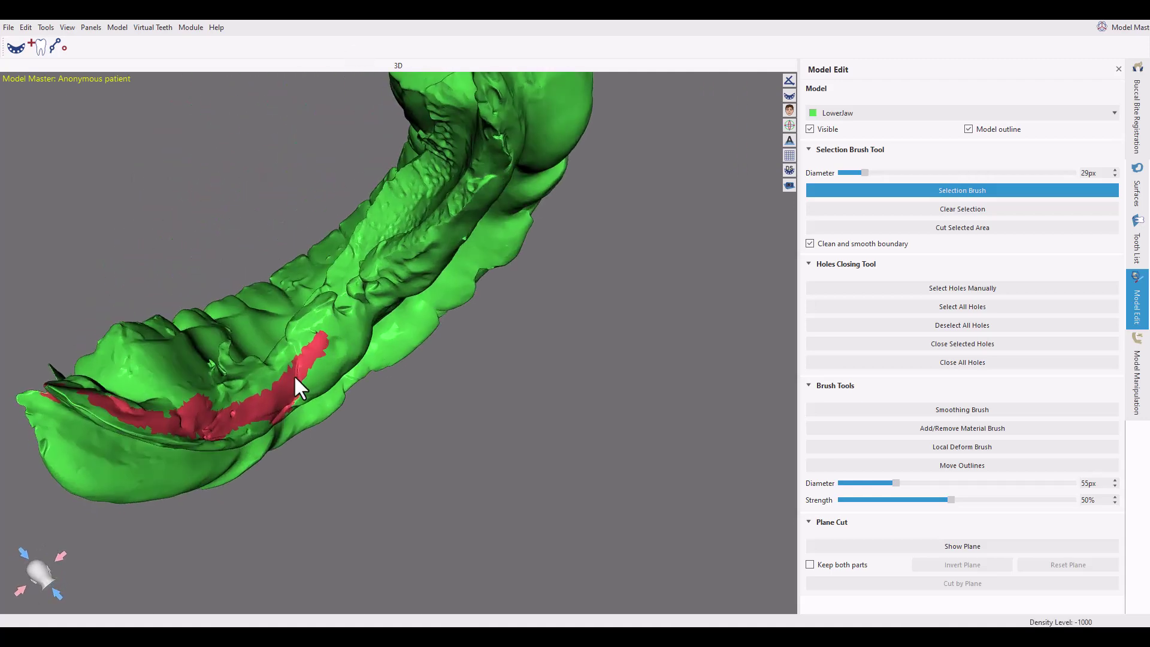
# Undo the faulty stroke, repaint the line along the jaw side, and inspect the cut.
pyautogui.hotkey('ctrl', 'z')
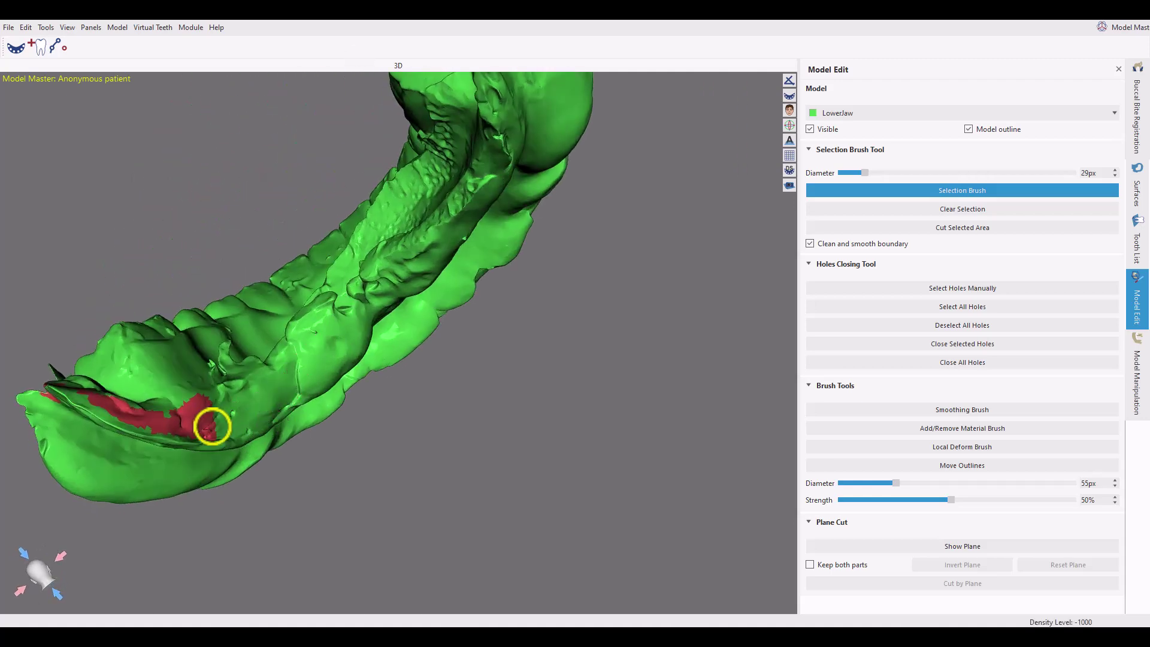
pyautogui.moveTo(227, 427)
pyautogui.mouseDown()
pyautogui.moveTo(344, 345)
pyautogui.moveTo(377, 290)
pyautogui.moveTo(443, 239)
pyautogui.moveTo(482, 183)
pyautogui.mouseUp()
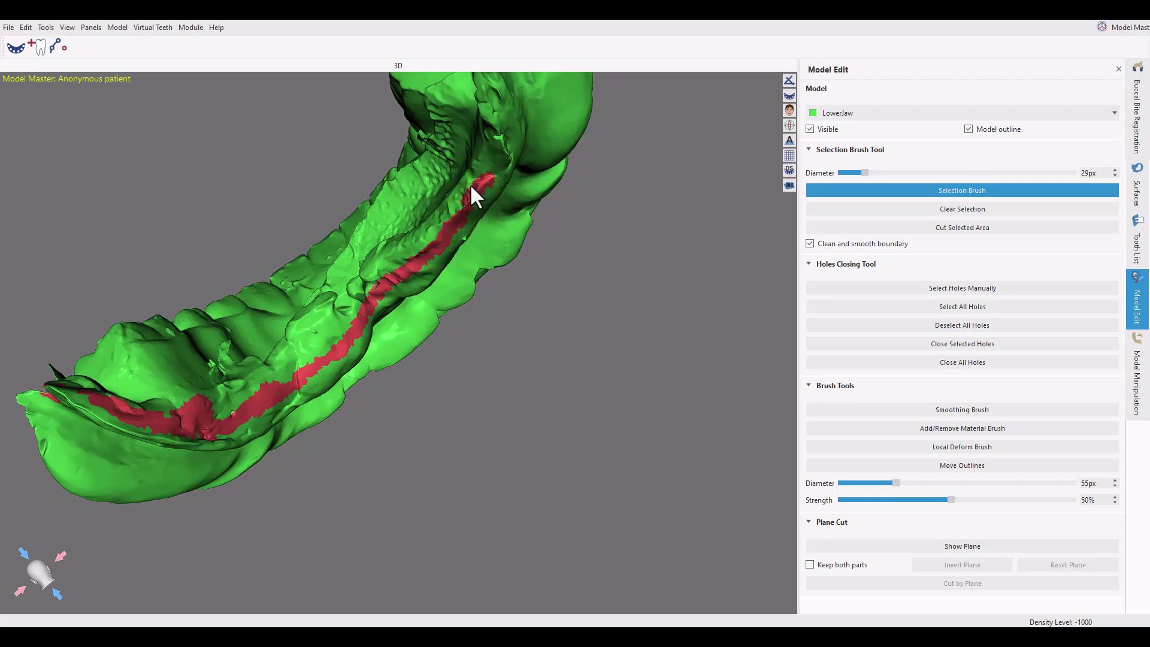
pyautogui.moveTo(470, 185); pyautogui.dragTo(470, 241, button='right')
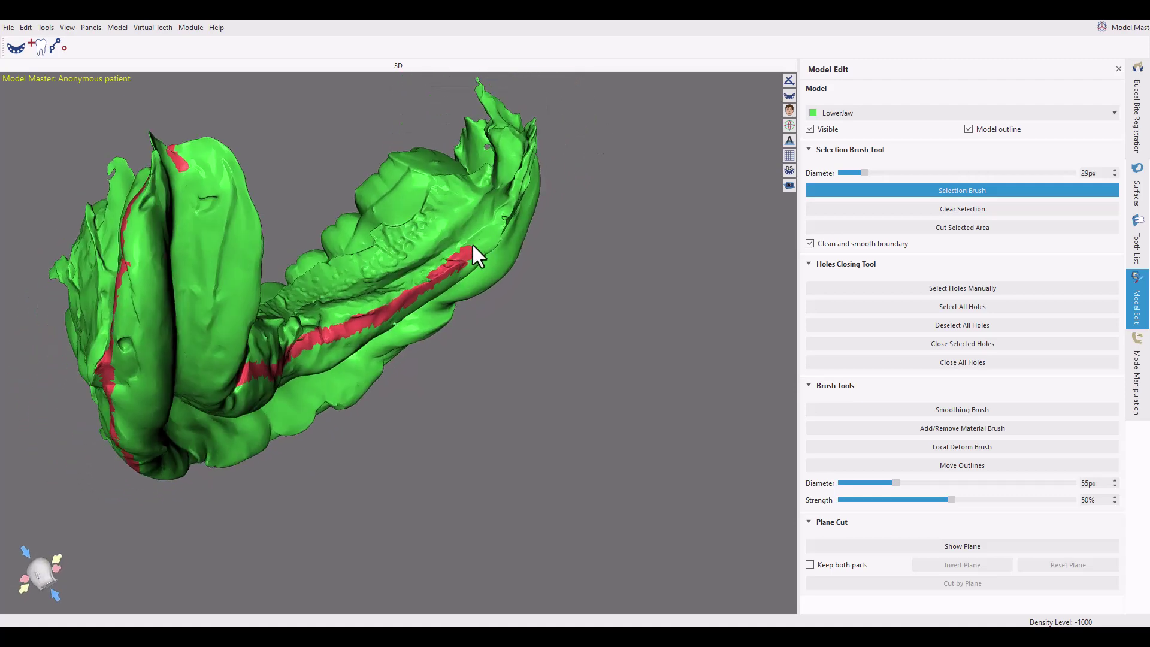
pyautogui.moveTo(514, 185); pyautogui.dragTo(467, 386, button='right')
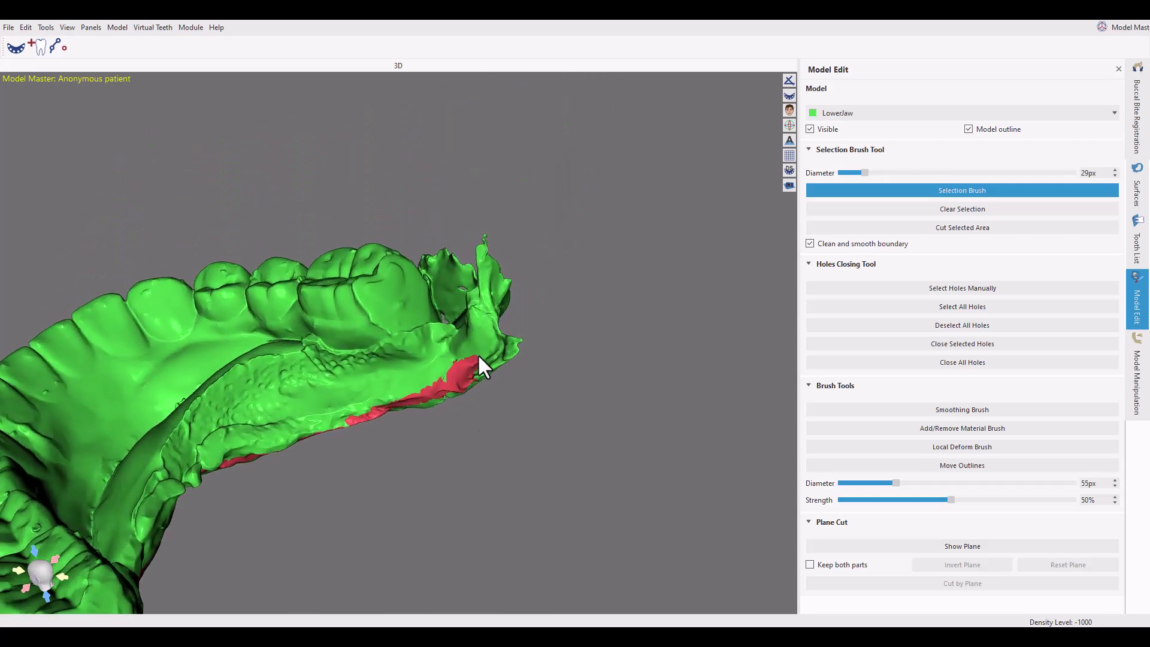
pyautogui.moveTo(481, 305); pyautogui.dragTo(473, 350, button='right')
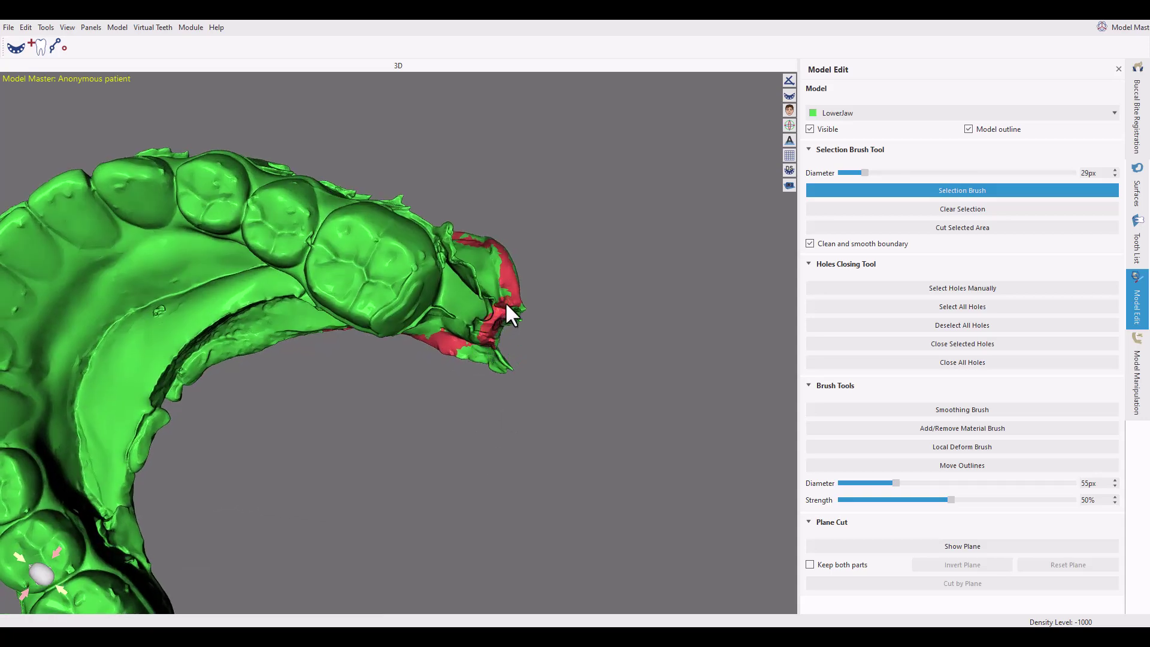
pyautogui.moveTo(505, 300); pyautogui.dragTo(592, 325, button='right')
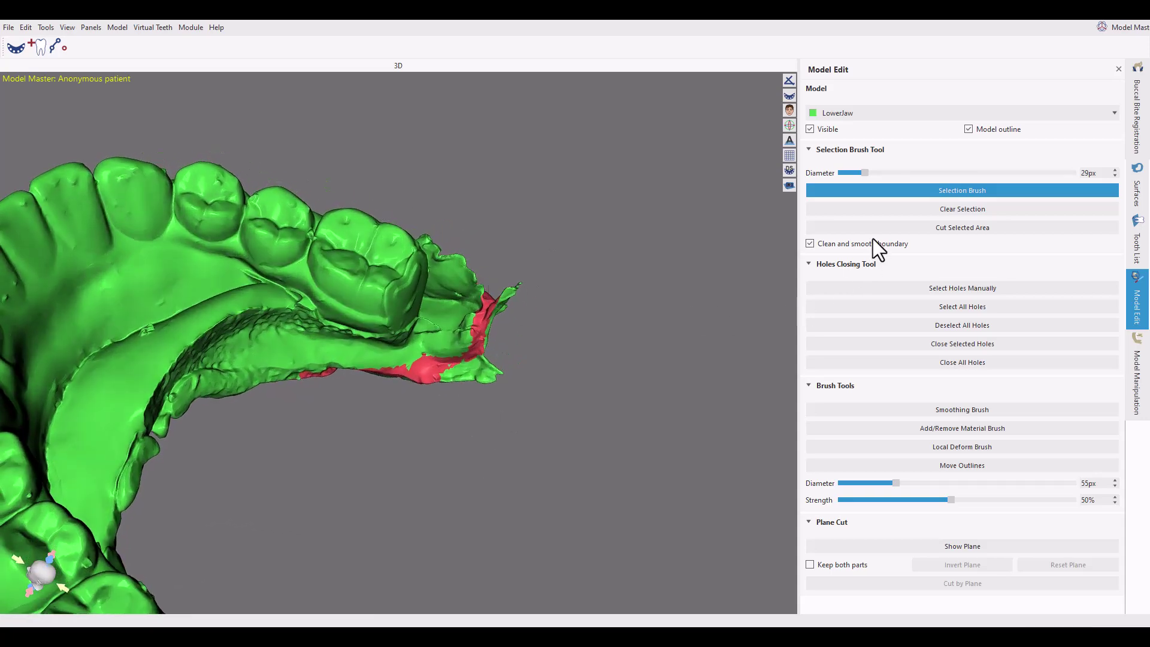
pyautogui.moveTo(521, 385); pyautogui.dragTo(384, 263, button='right')
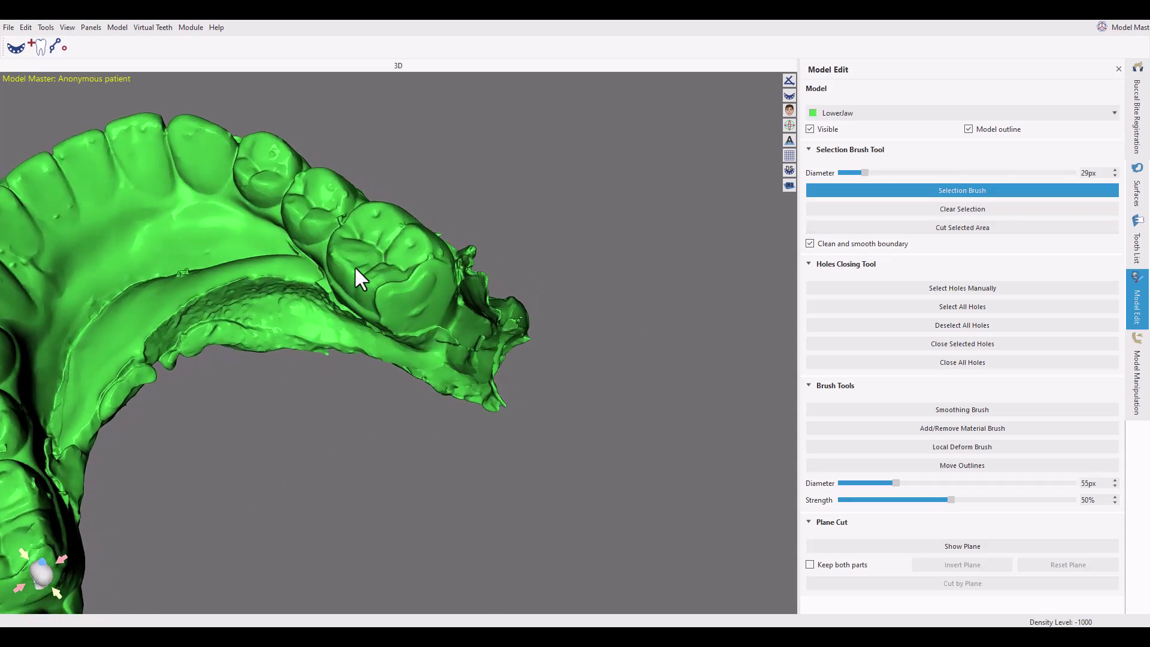
# Select and cut away the tooth-bearing piece above the cut.
pyautogui.click(354, 265)
pyautogui.moveTo(464, 318); pyautogui.dragTo(425, 311, button='right')
pyautogui.click(1010, 228)
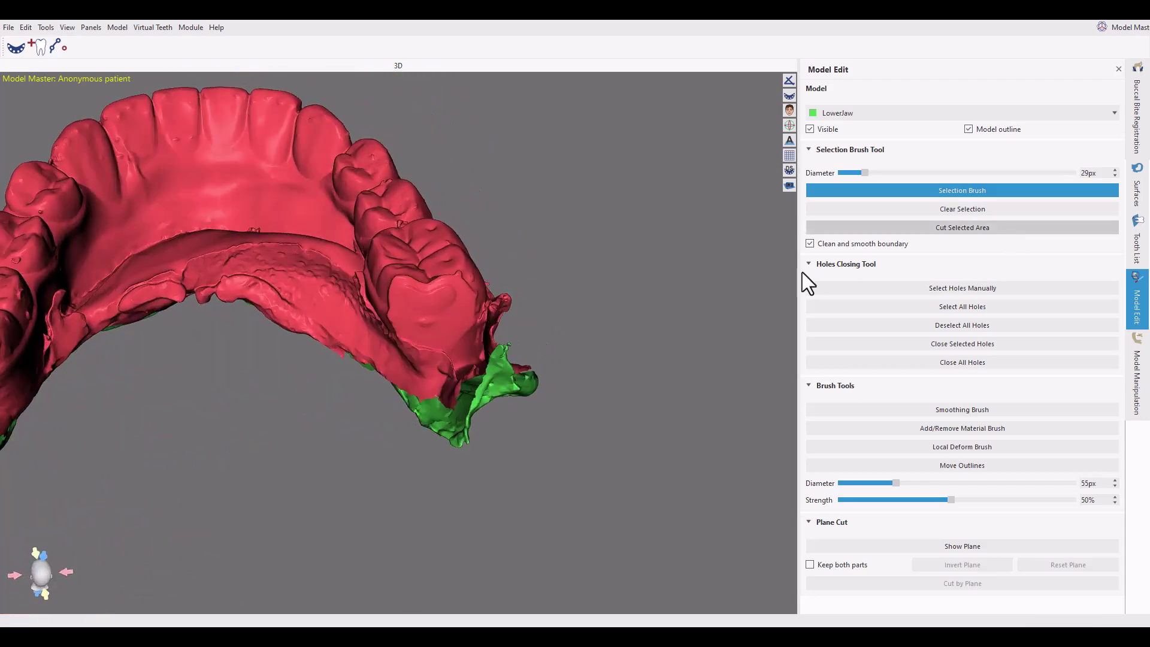
# Select and cut away the small loose fragment left on the green base strip.
pyautogui.moveTo(345, 441)
pyautogui.mouseDown(button='right')
pyautogui.moveTo(521, 362)
pyautogui.moveTo(96, 539)
pyautogui.moveTo(511, 516)
pyautogui.moveTo(427, 275)
pyautogui.moveTo(369, 328)
pyautogui.moveTo(143, 414)
pyautogui.moveTo(622, 316)
pyautogui.mouseUp(button='right')
pyautogui.scroll(3, 383, 318)
pyautogui.click(393, 300)
pyautogui.click(965, 233)
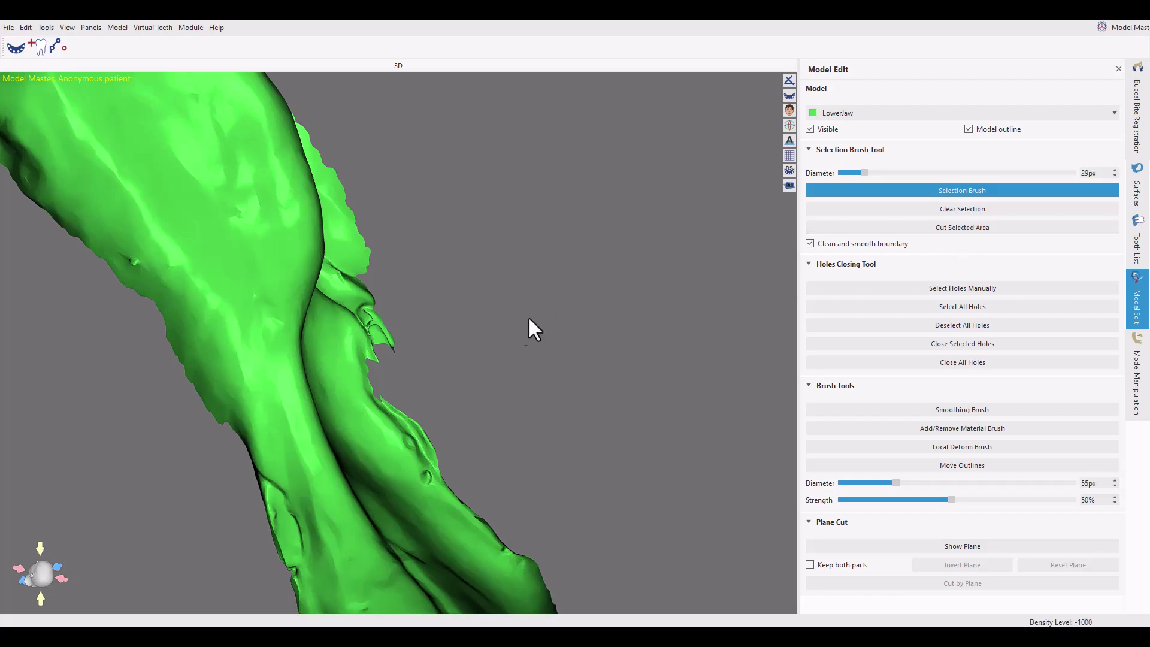
pyautogui.moveTo(527, 315); pyautogui.dragTo(279, 307, button='right')
pyautogui.scroll(5, 278, 297)
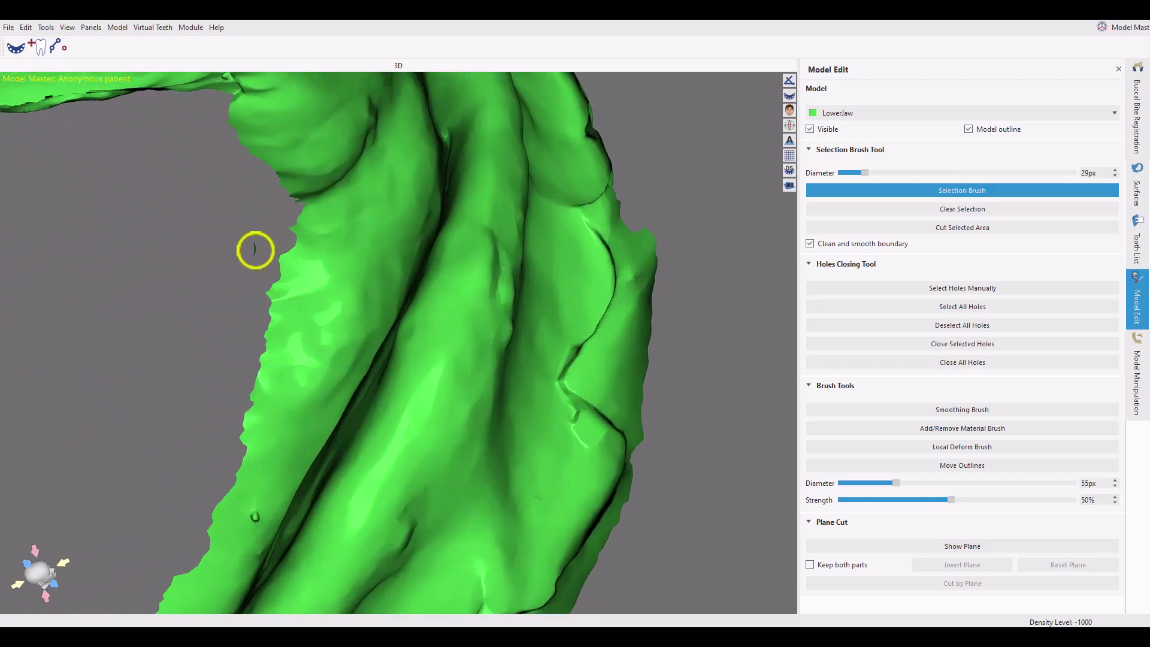
pyautogui.moveTo(252, 249)
pyautogui.mouseDown(button='right')
pyautogui.moveTo(310, 300)
pyautogui.moveTo(128, 280)
pyautogui.mouseUp(button='right')
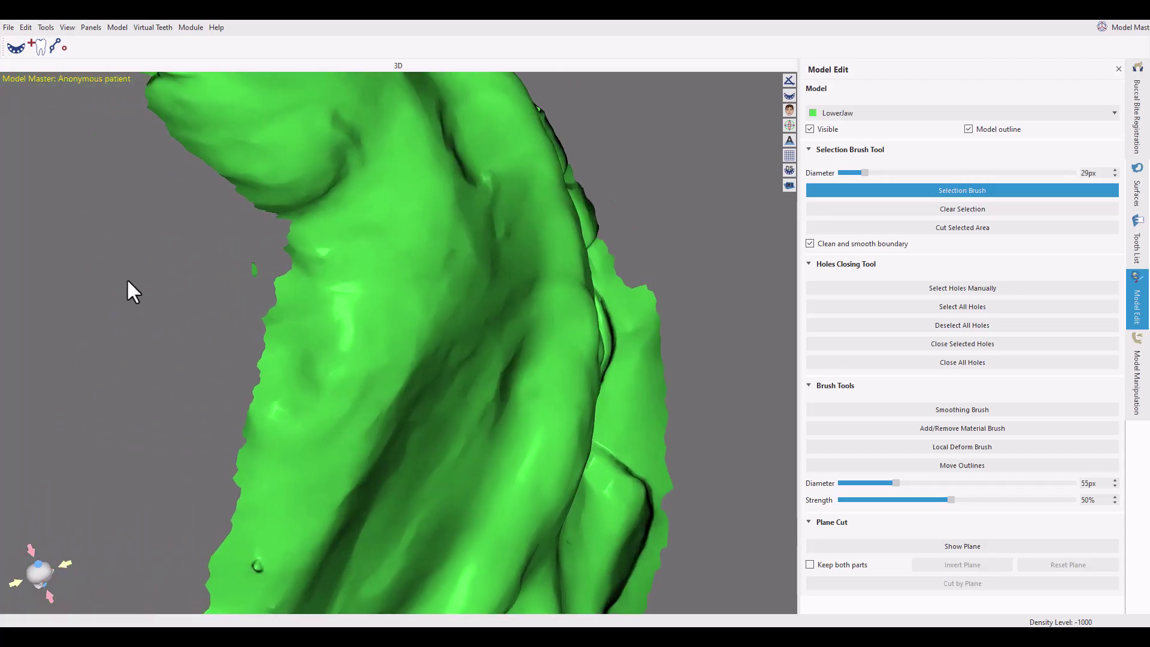
pyautogui.click(881, 229)
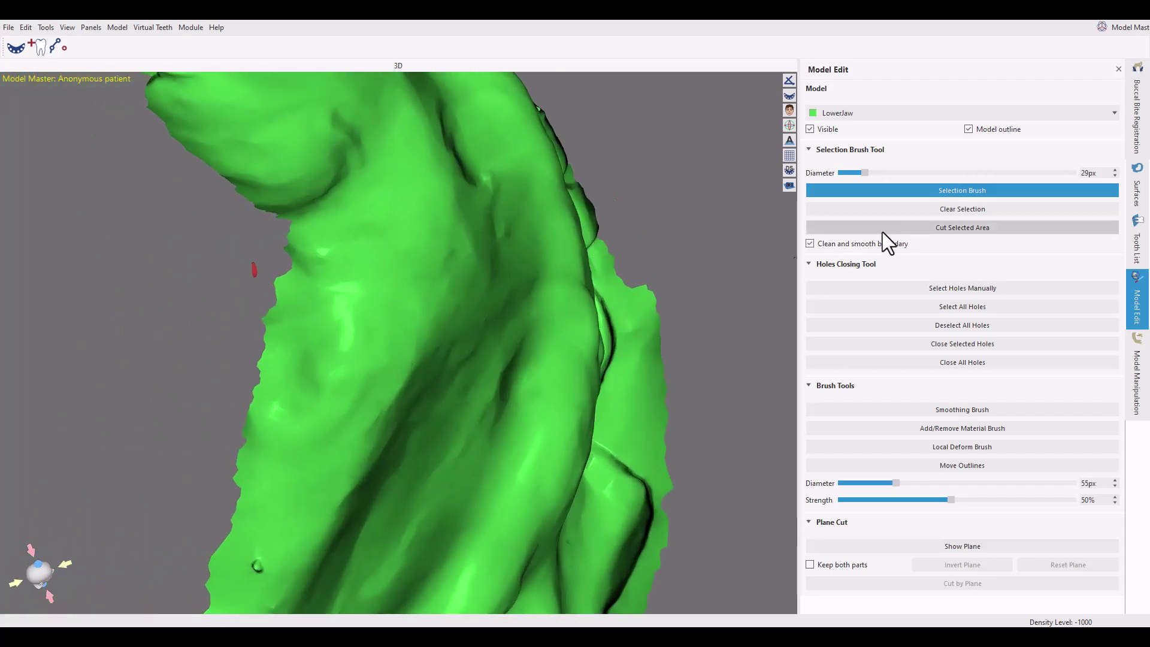
pyautogui.scroll(-5, 206, 385)
pyautogui.moveTo(329, 334); pyautogui.dragTo(476, 438, button='right')
pyautogui.moveTo(475, 435); pyautogui.dragTo(357, 410, button='middle')
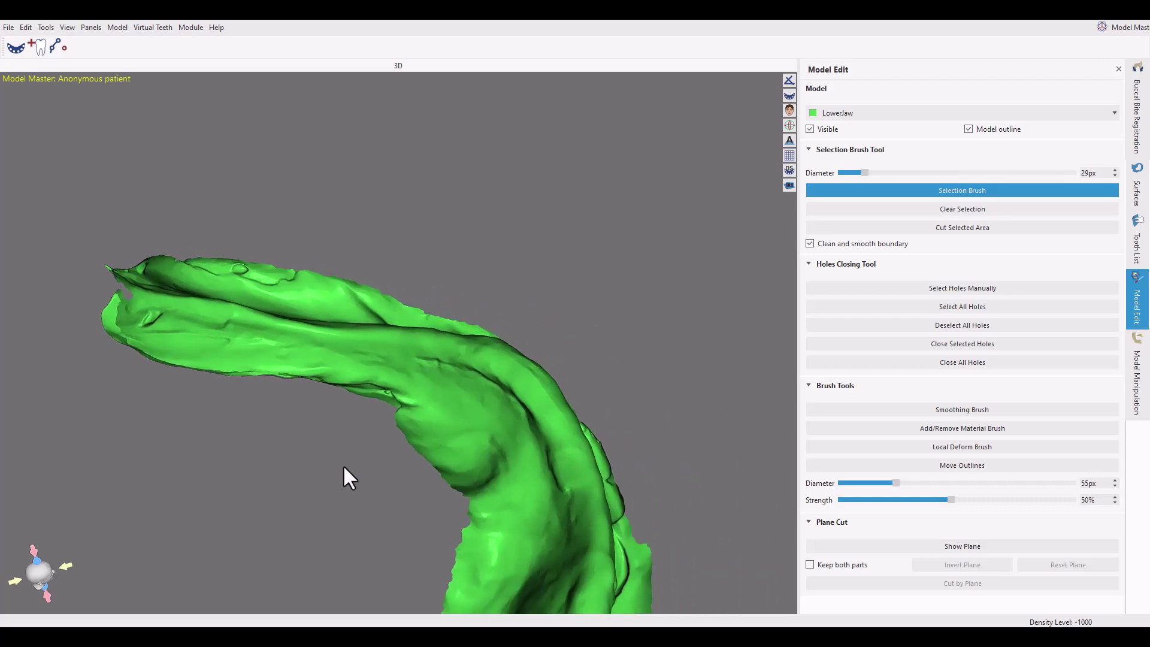
pyautogui.moveTo(344, 467); pyautogui.dragTo(566, 490, button='right')
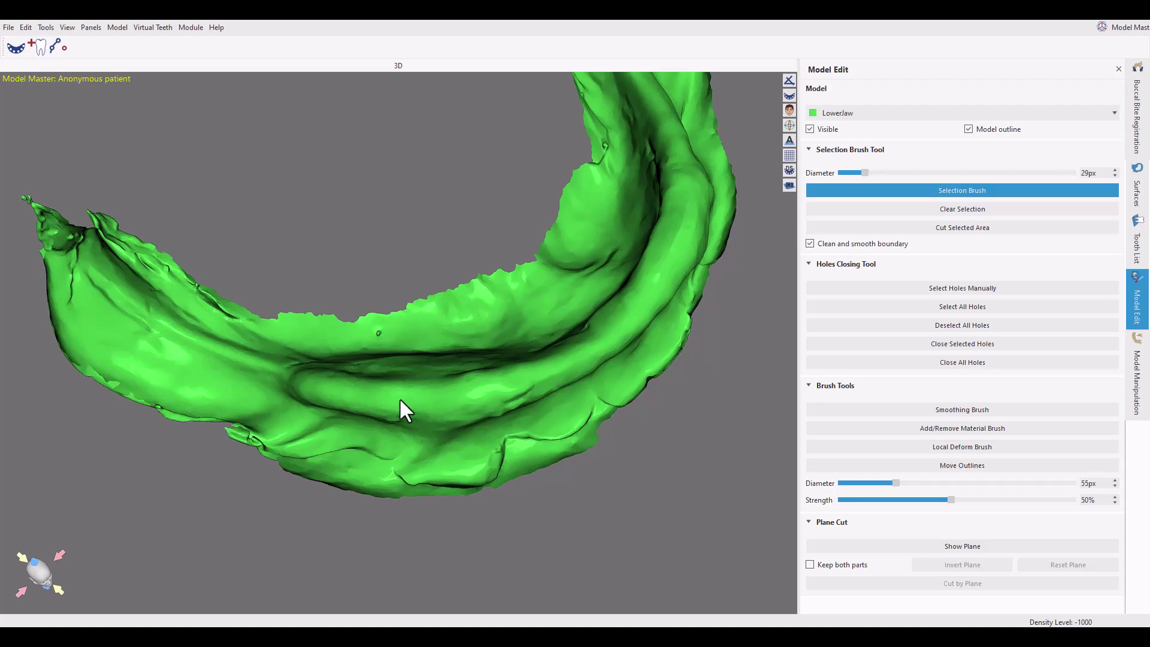
pyautogui.moveTo(451, 529); pyautogui.dragTo(478, 354, button='right')
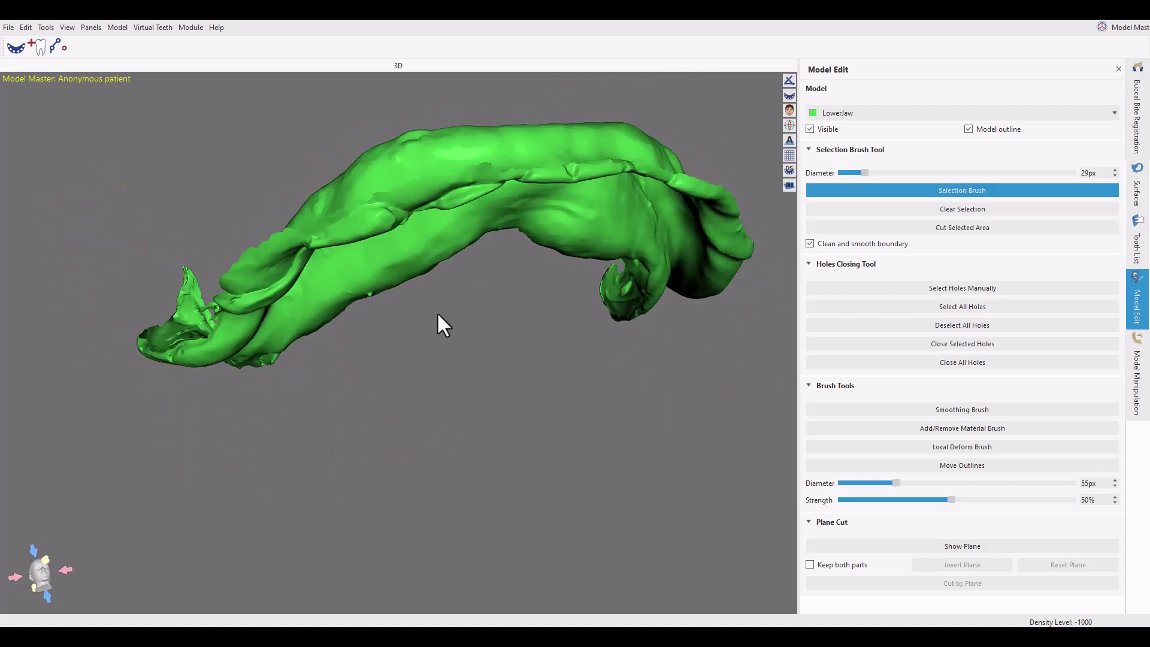
pyautogui.moveTo(443, 326); pyautogui.dragTo(423, 537, button='right')
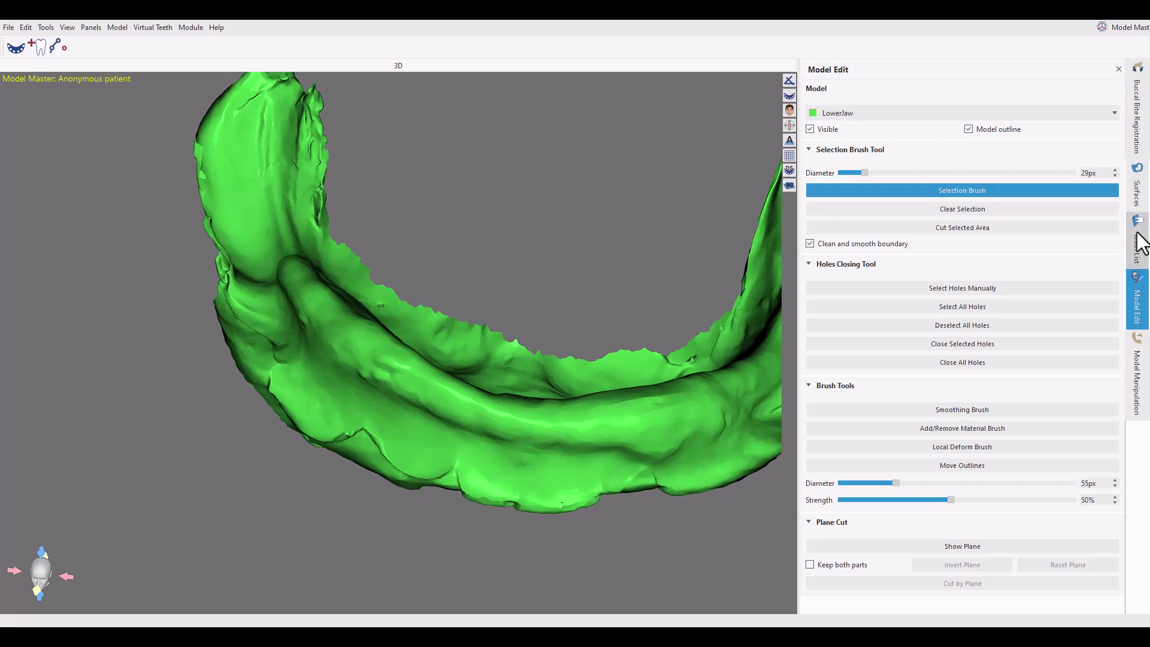
# Set the LowerJaw as Mandible and generate its hollow model, then inspect the shell.
pyautogui.click(1137, 377)
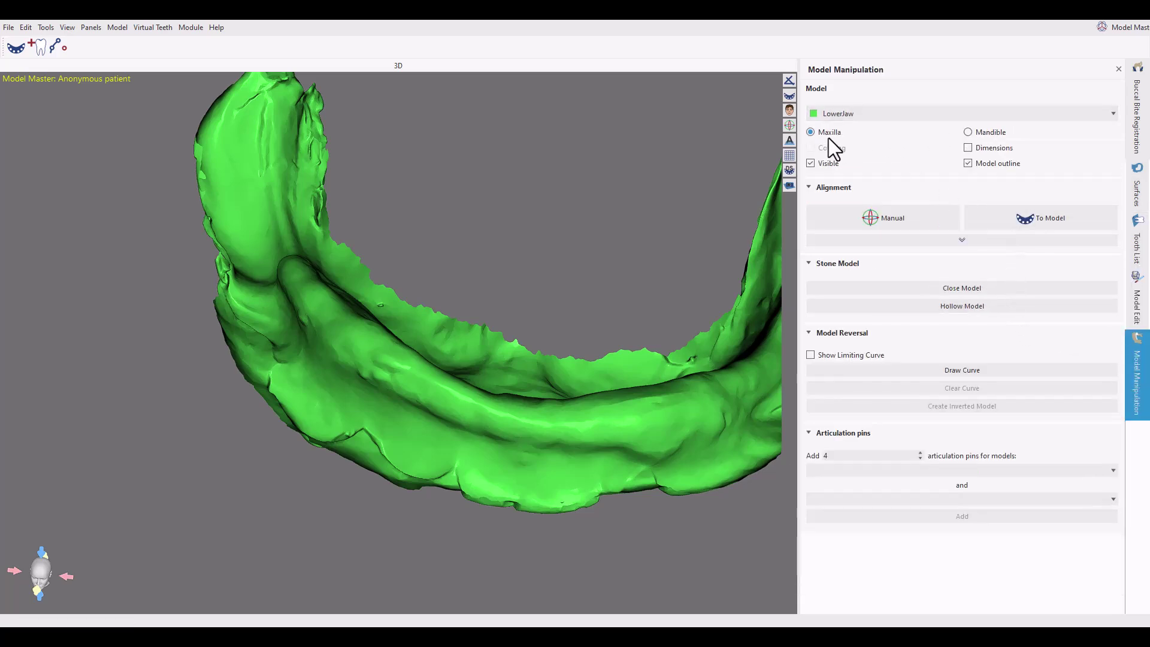
pyautogui.click(971, 132)
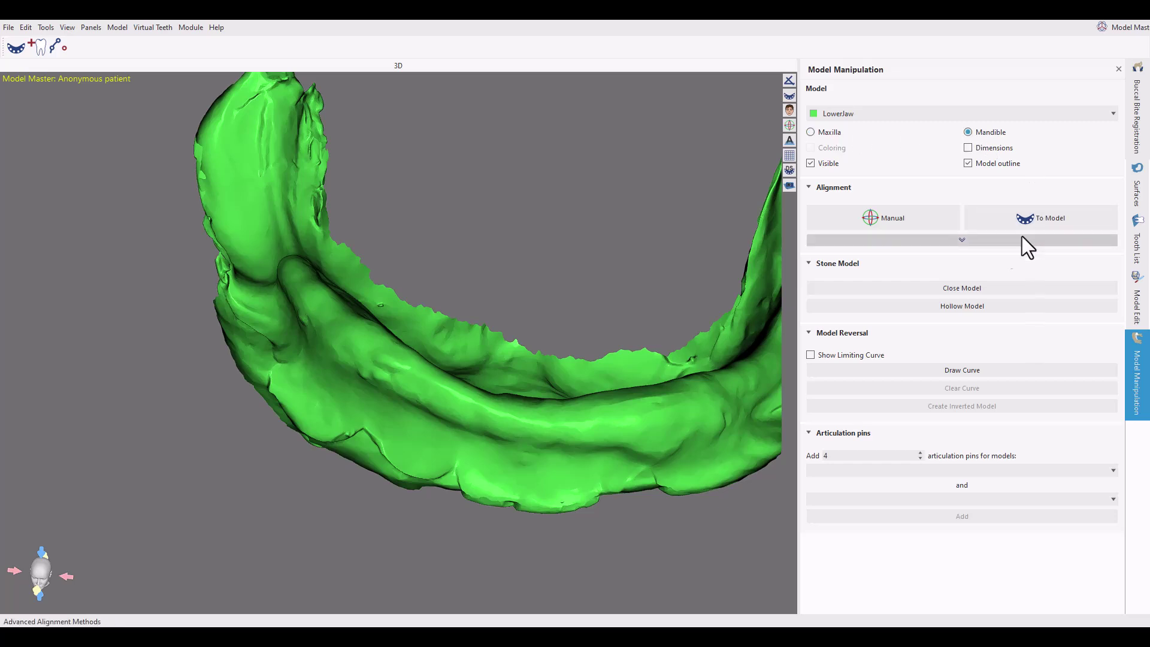
pyautogui.click(984, 303)
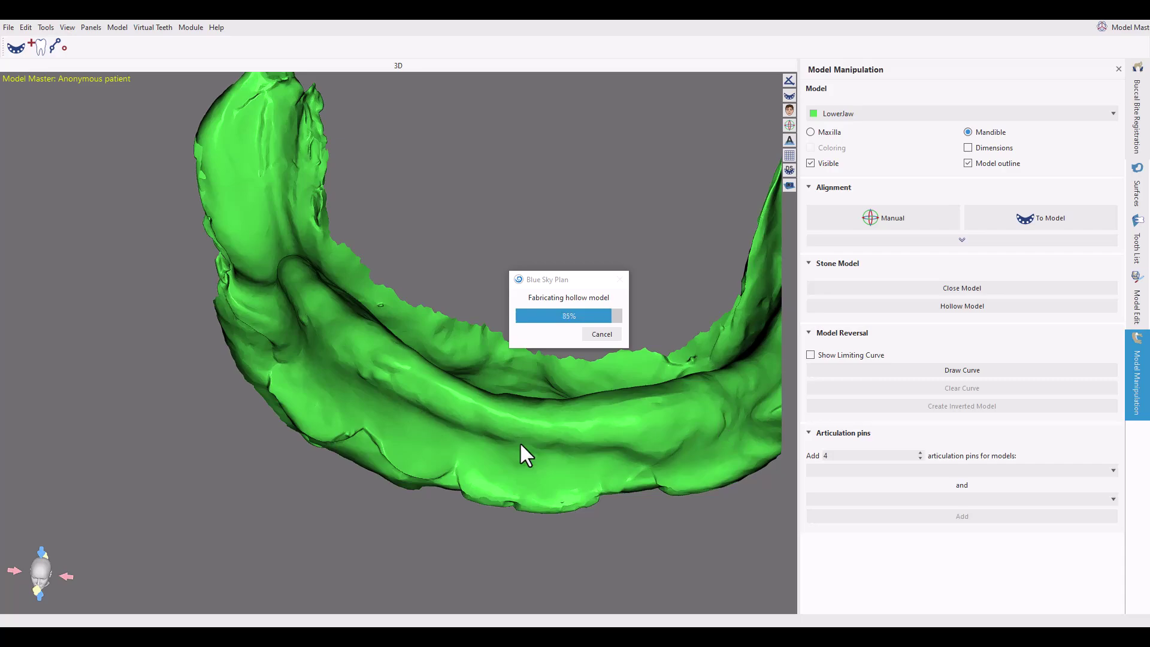
pyautogui.moveTo(520, 440); pyautogui.dragTo(174, 312)
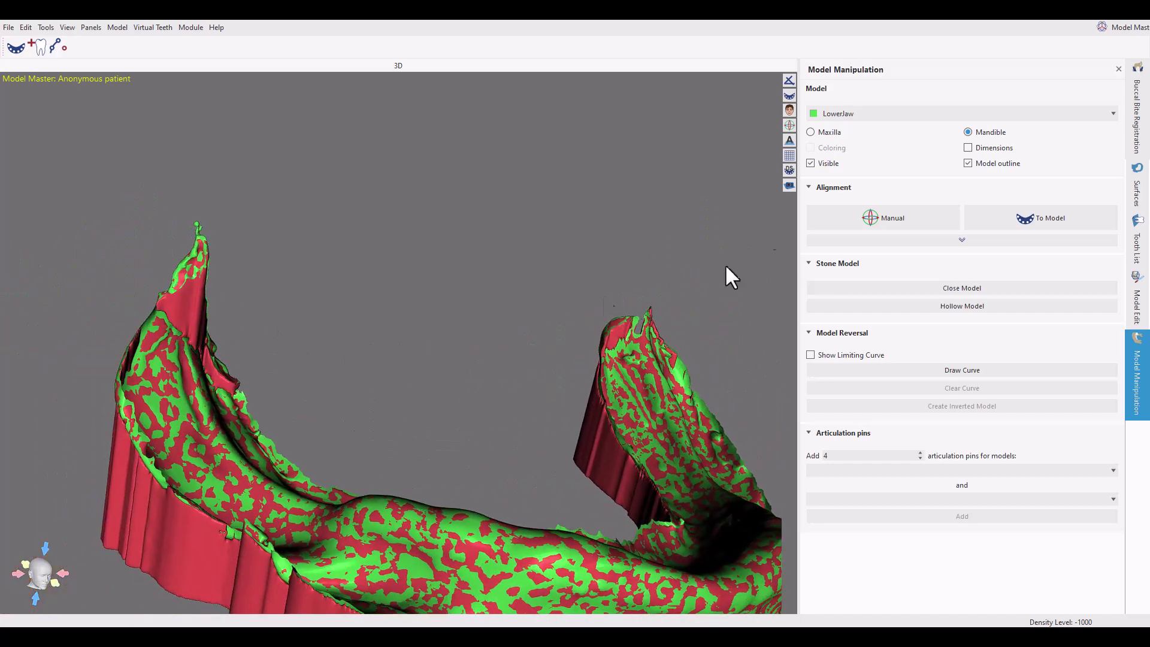
pyautogui.moveTo(629, 359); pyautogui.dragTo(341, 387)
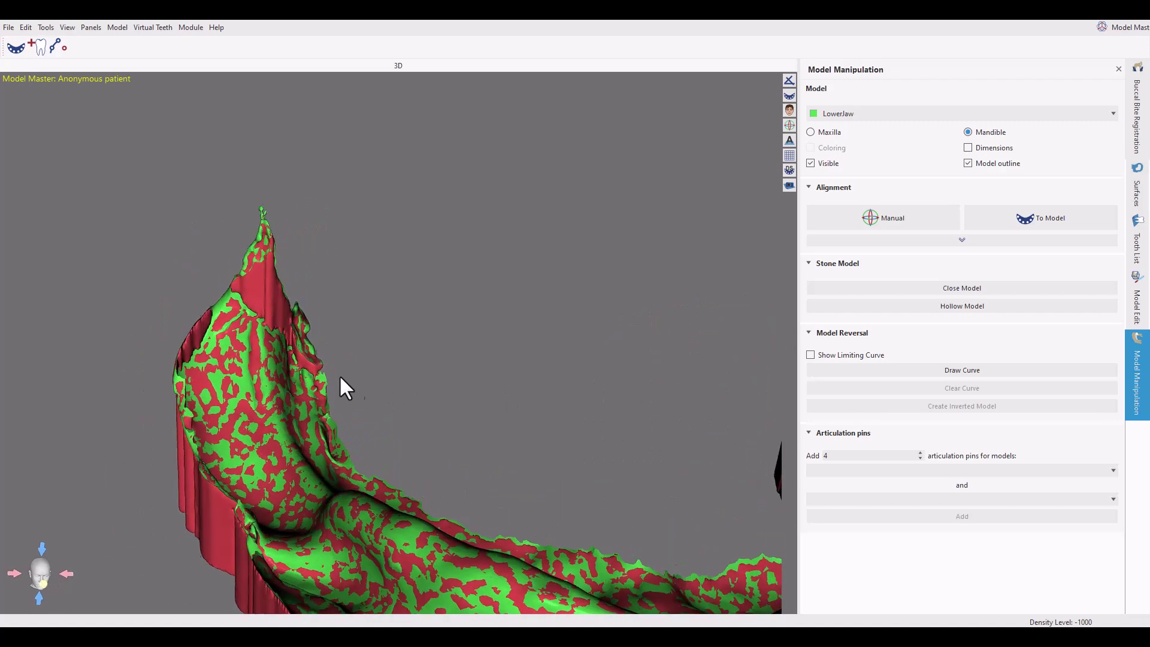
pyautogui.moveTo(376, 325); pyautogui.dragTo(307, 329)
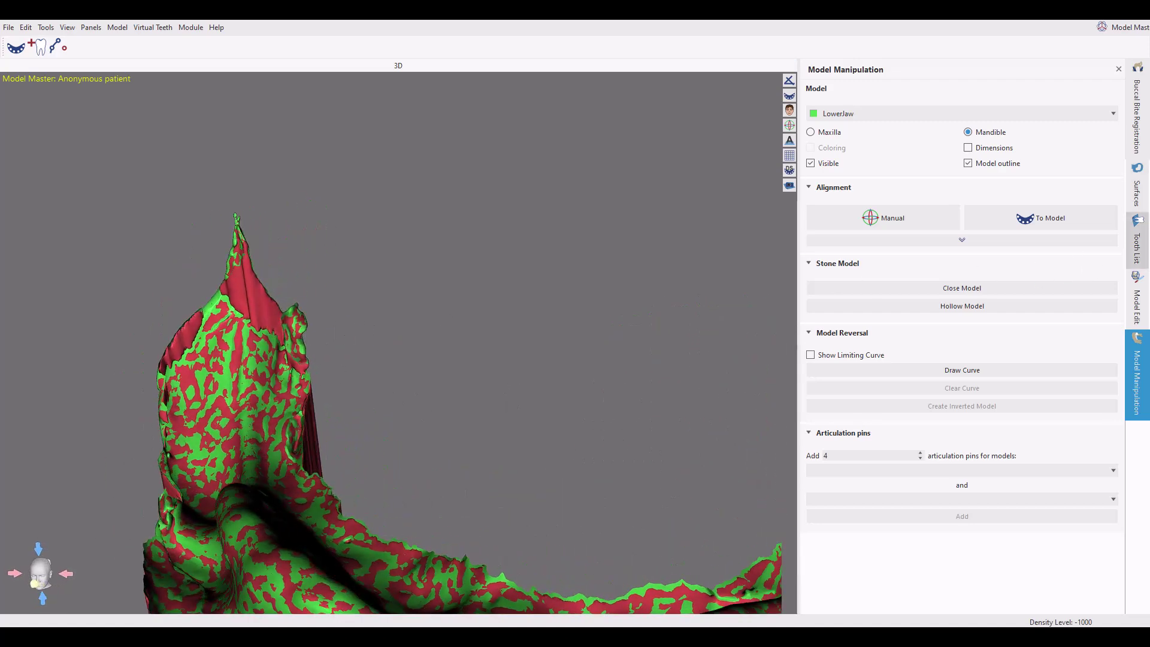
# Hide and delete the 'LowerJaw - hollow' surface, keeping the green LowerJaw.
pyautogui.click(1137, 197)
pyautogui.click(1024, 190)
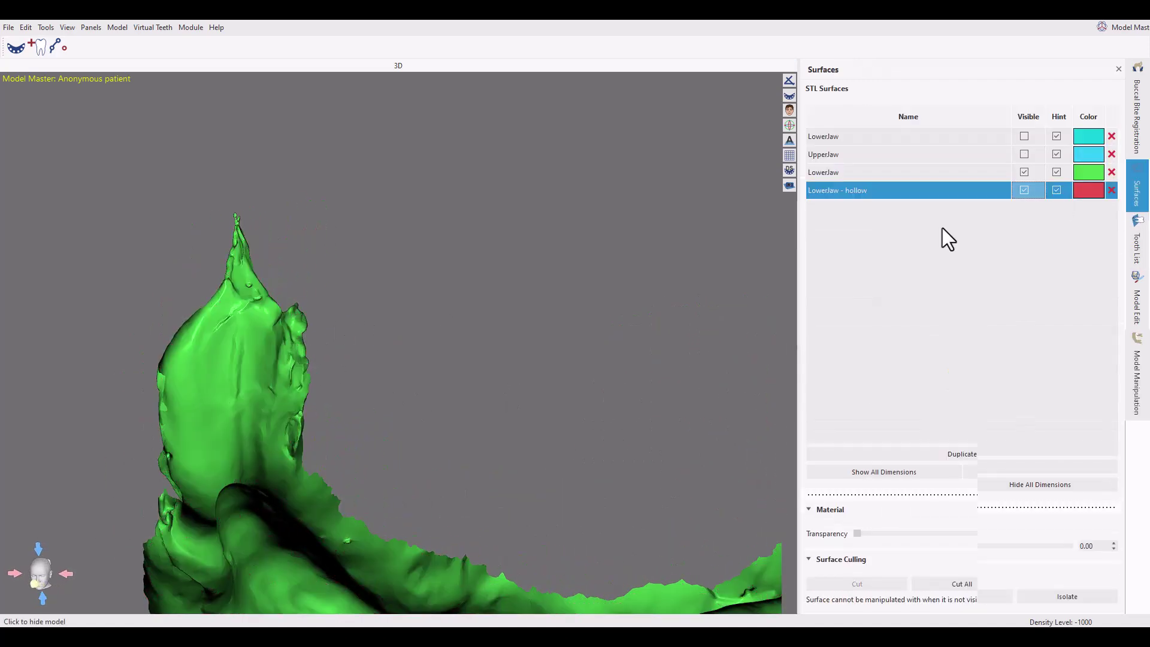
pyautogui.moveTo(718, 300); pyautogui.dragTo(517, 317)
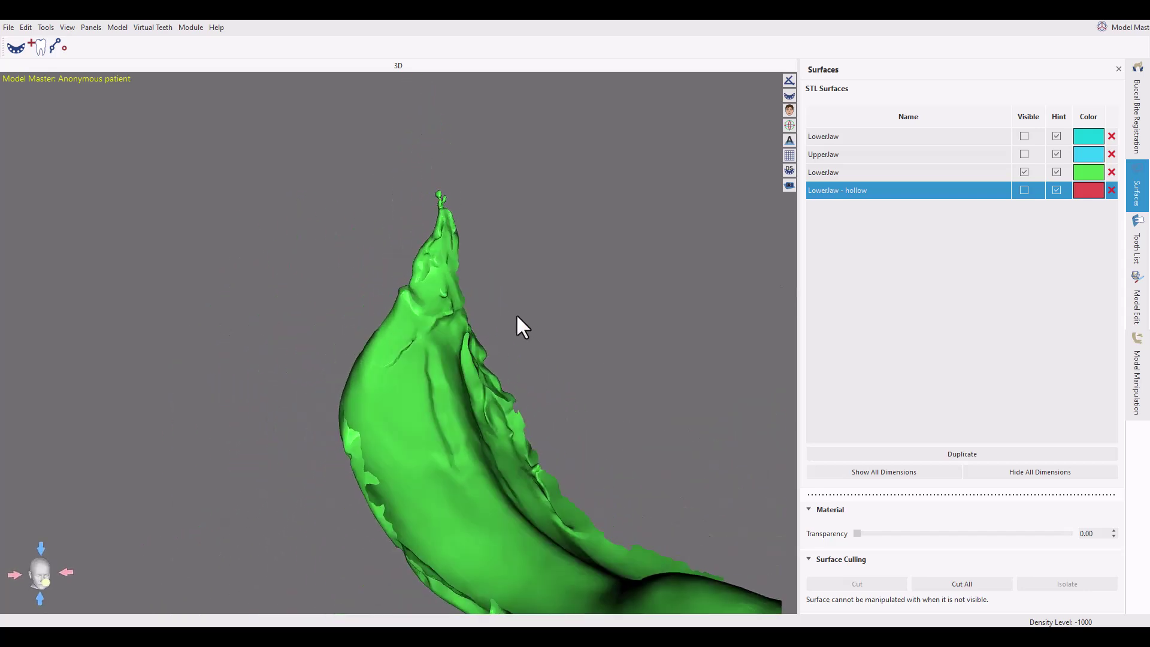
pyautogui.click(1111, 191)
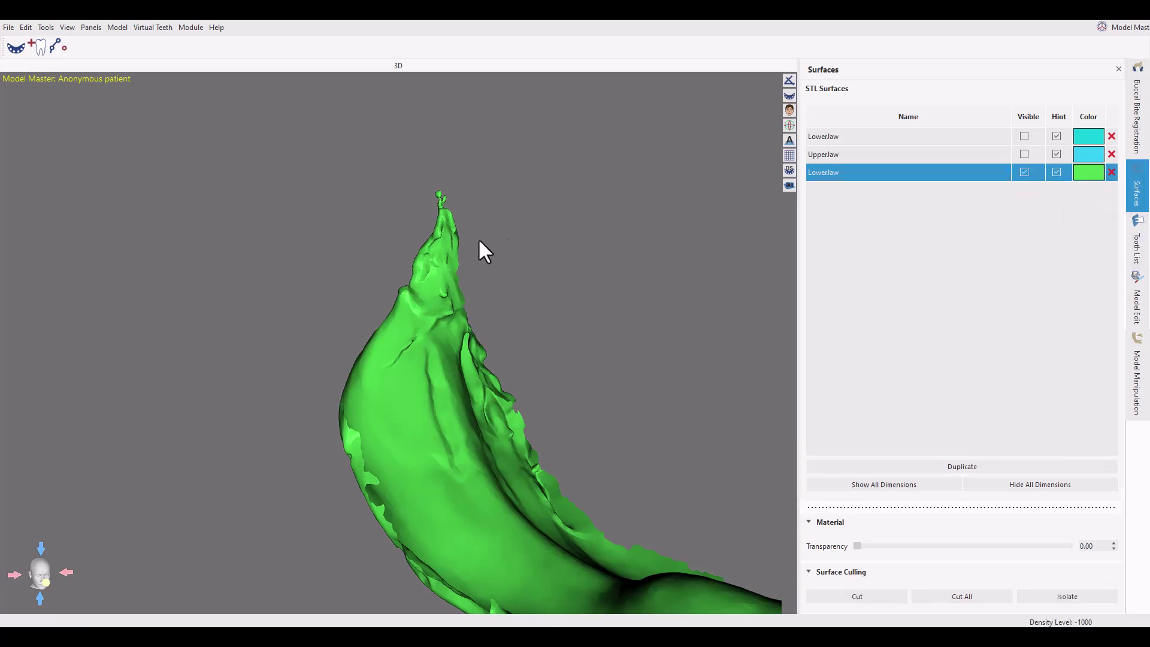
pyautogui.moveTo(412, 313); pyautogui.dragTo(550, 340)
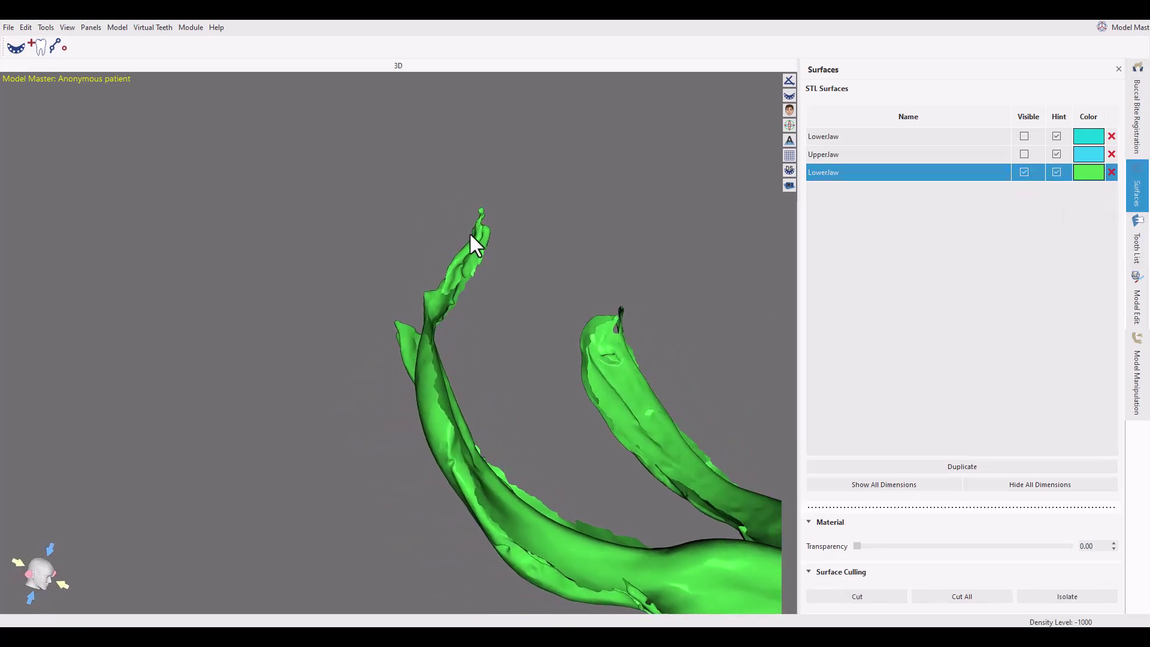
pyautogui.moveTo(454, 336); pyautogui.dragTo(366, 329)
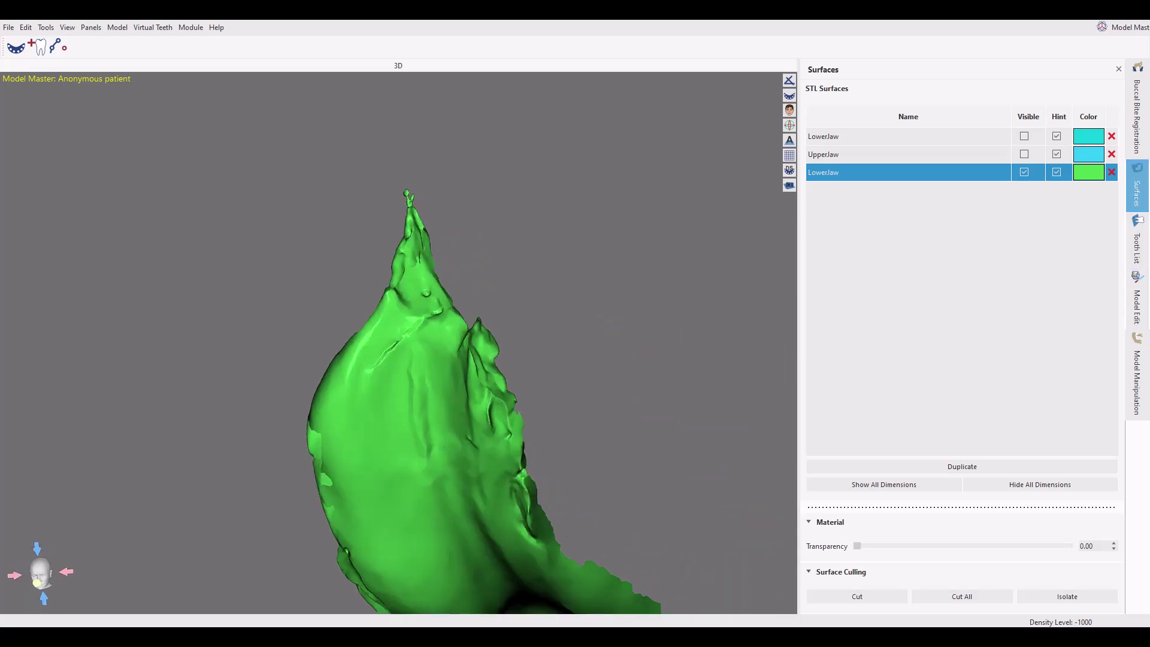
# Brush a band across the jaw ridge and cut away the loose upper fragment of the tip.
pyautogui.click(1139, 309)
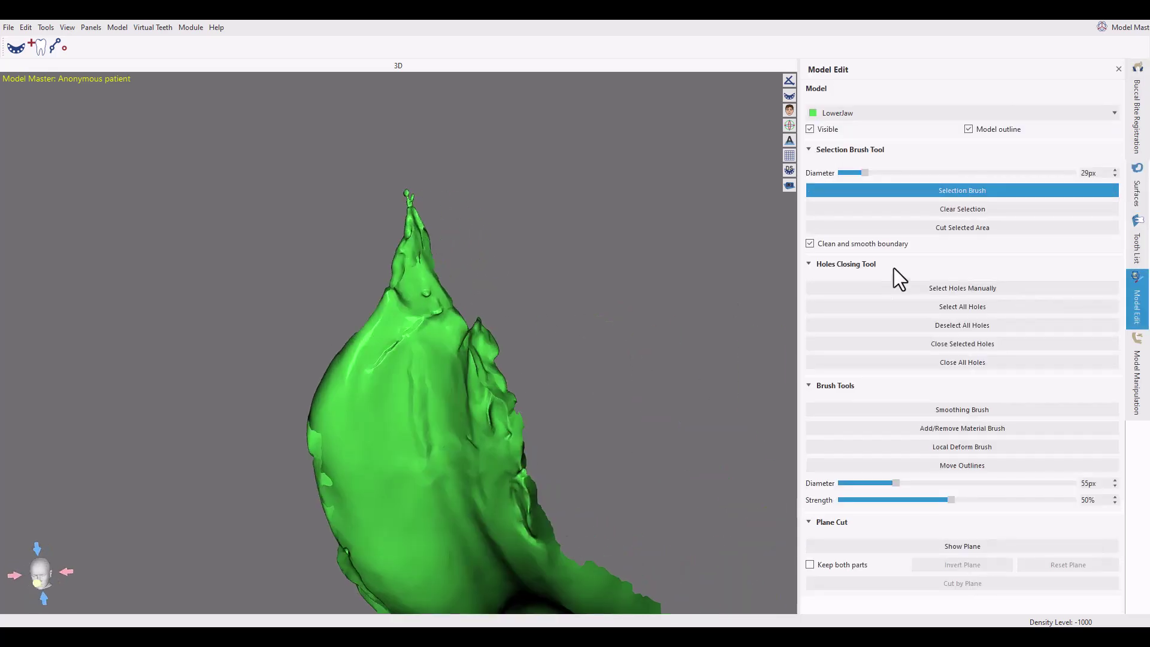
pyautogui.moveTo(397, 294)
pyautogui.mouseDown()
pyautogui.moveTo(457, 329)
pyautogui.moveTo(506, 326)
pyautogui.mouseUp()
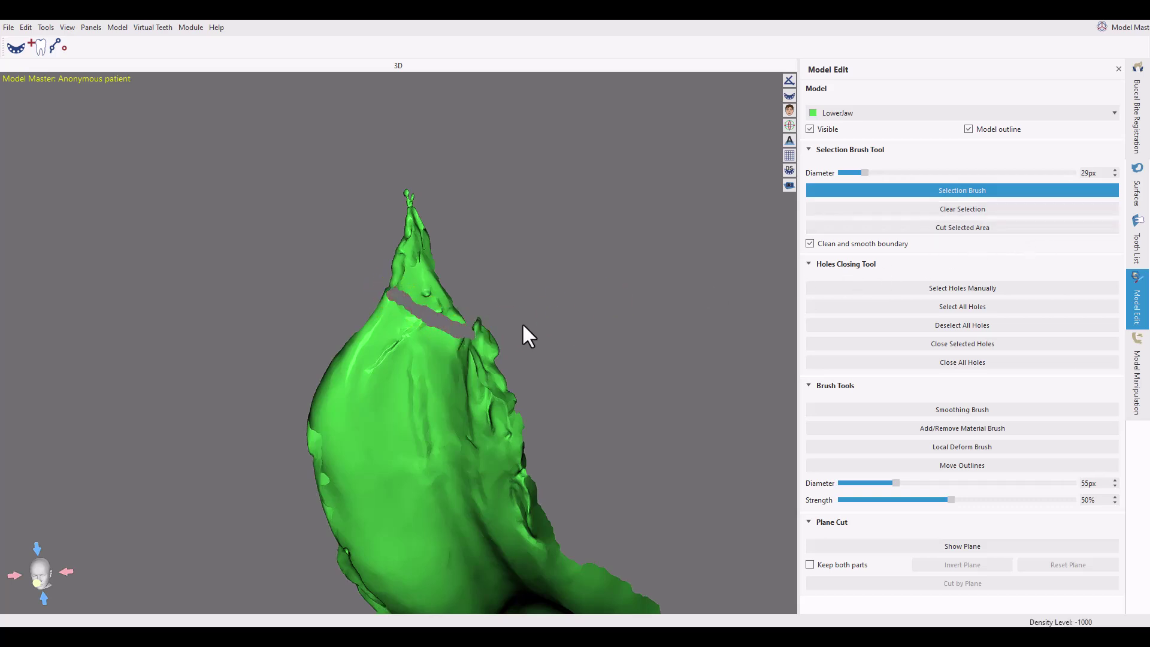
pyautogui.moveTo(522, 322); pyautogui.dragTo(336, 294, button='right')
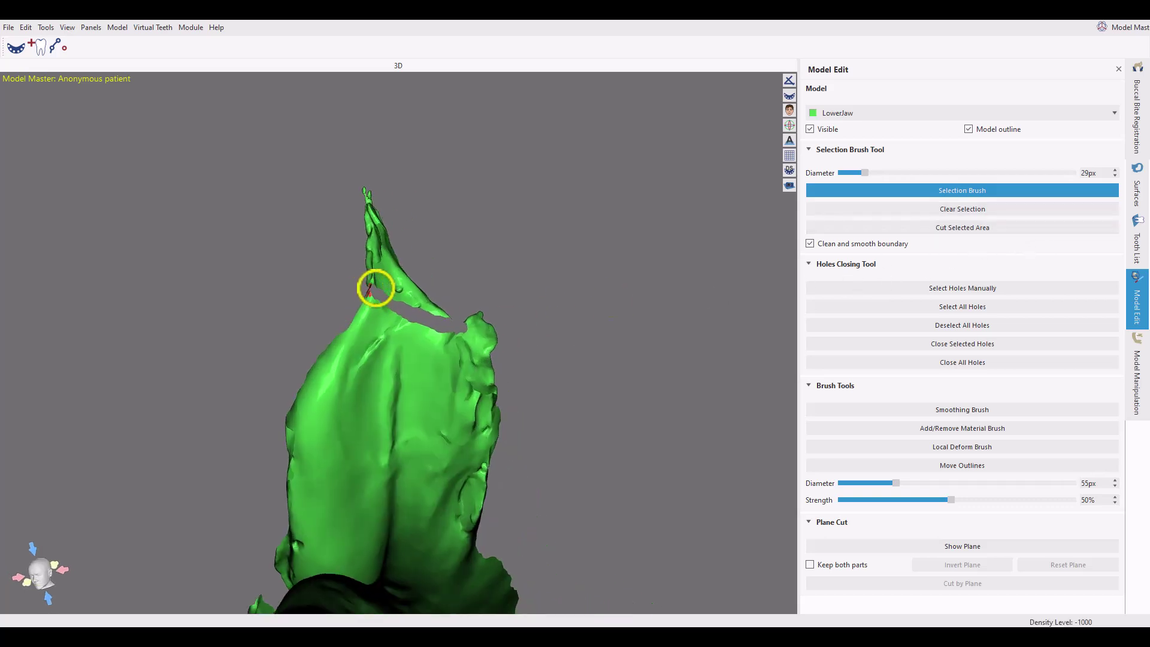
pyautogui.moveTo(393, 287); pyautogui.dragTo(386, 276)
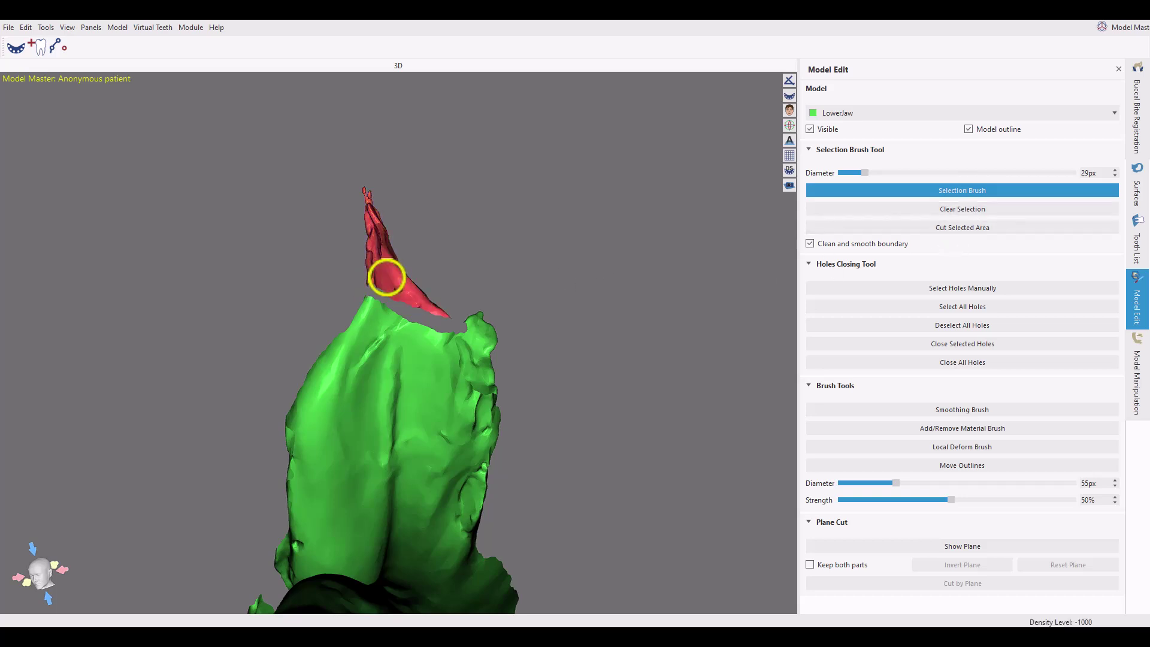
pyautogui.click(969, 230)
# Brush and cut away more of the jaw tip and a strip along the ridge.
pyautogui.moveTo(505, 329); pyautogui.dragTo(285, 486, button='right')
pyautogui.moveTo(326, 328); pyautogui.dragTo(316, 322, button='right')
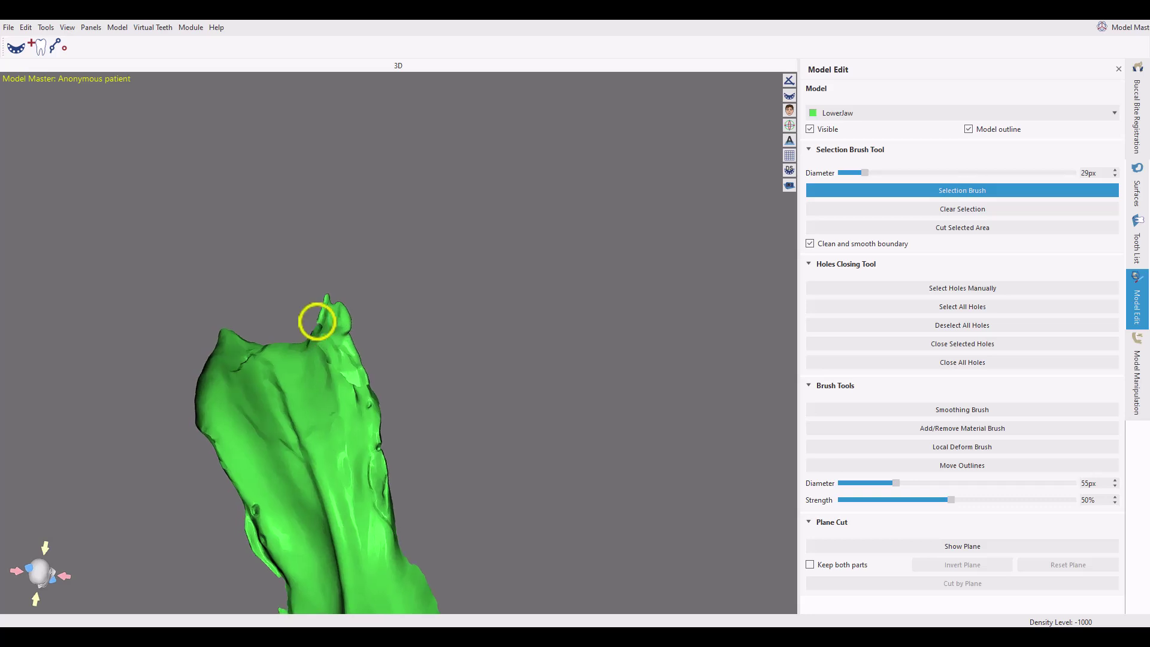
pyautogui.moveTo(325, 322); pyautogui.dragTo(349, 334)
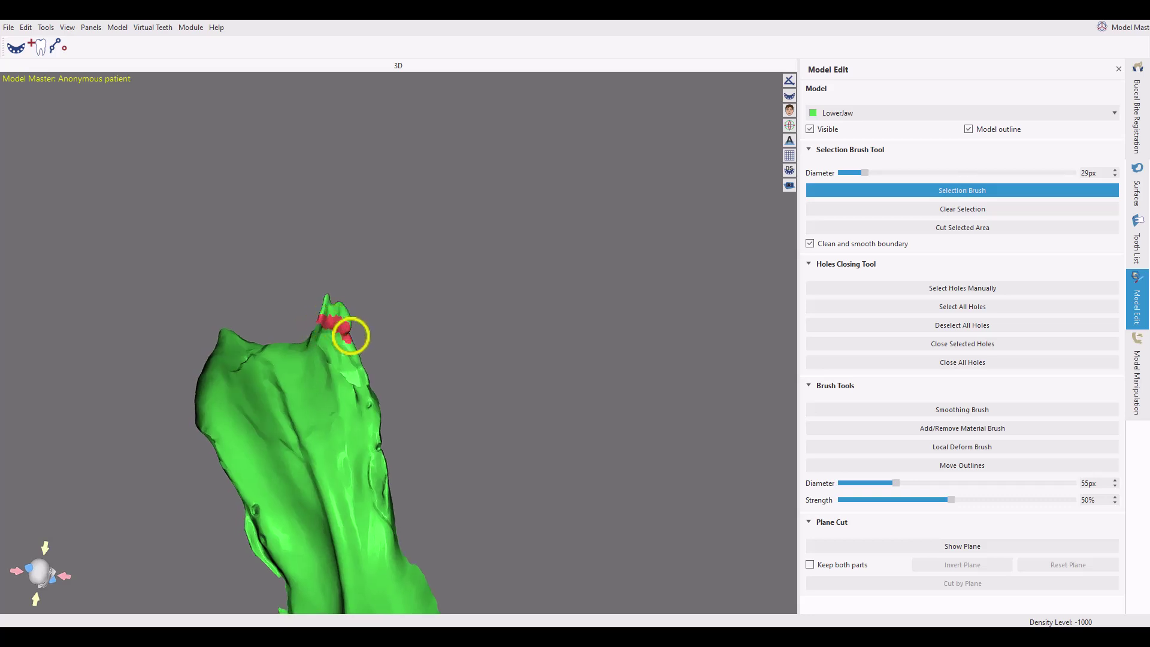
pyautogui.click(923, 228)
pyautogui.moveTo(477, 345); pyautogui.dragTo(385, 331, button='right')
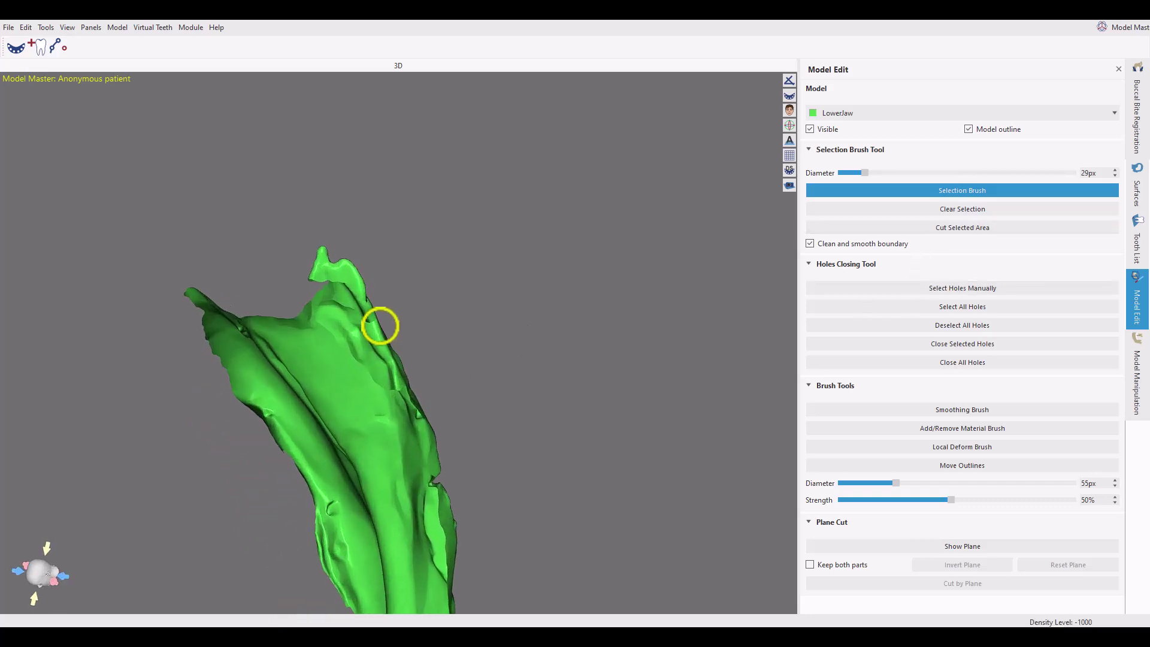
pyautogui.moveTo(380, 325); pyautogui.dragTo(400, 376)
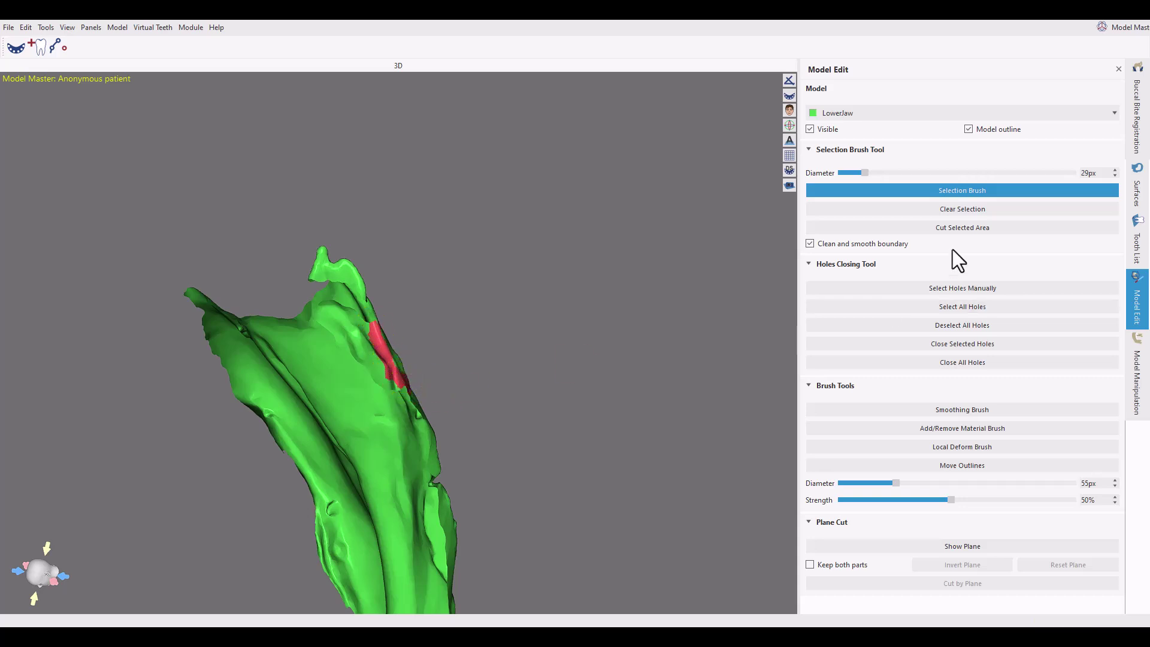
pyautogui.click(959, 228)
# Cut off a larger ridge area, the jagged jaw tip and one last sliver.
pyautogui.moveTo(757, 300)
pyautogui.mouseDown(button='right')
pyautogui.moveTo(432, 429)
pyautogui.moveTo(413, 345)
pyautogui.mouseUp(button='right')
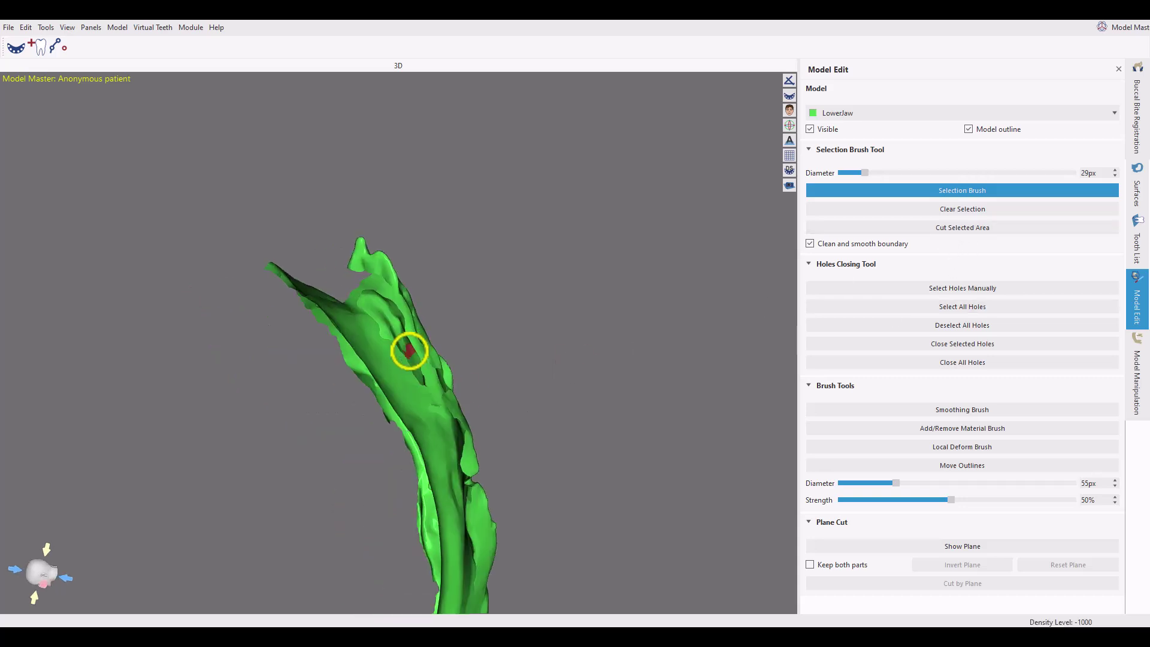
pyautogui.moveTo(409, 351); pyautogui.dragTo(366, 297)
pyautogui.click(906, 231)
pyautogui.moveTo(503, 268); pyautogui.dragTo(441, 294, button='right')
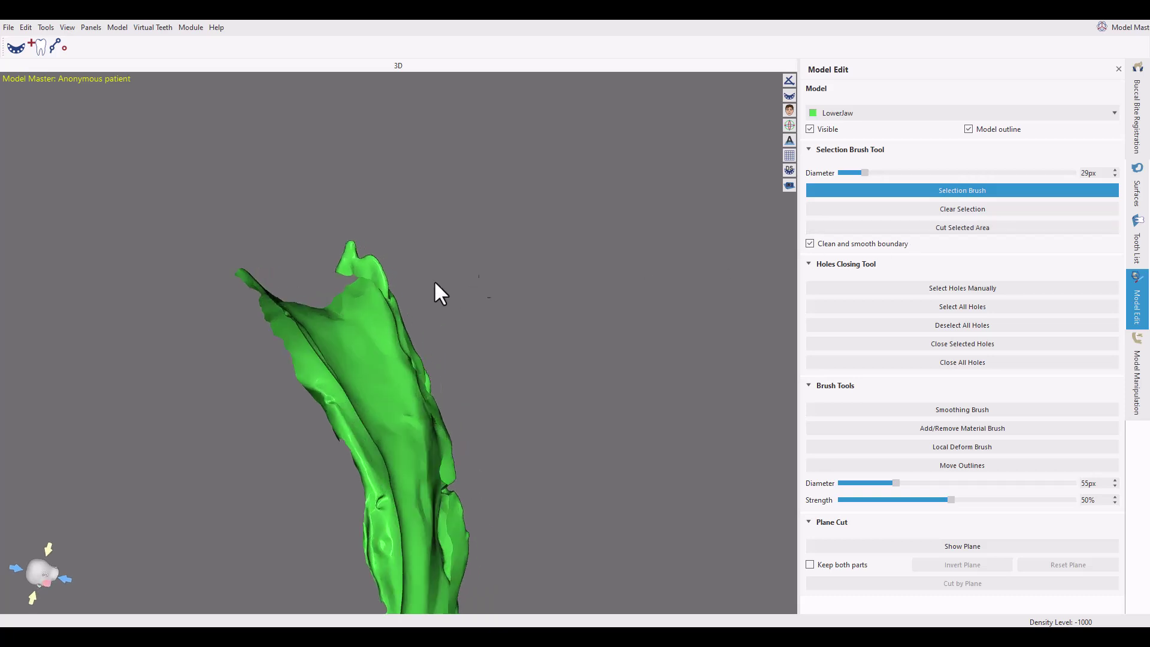
pyautogui.moveTo(382, 279)
pyautogui.mouseDown()
pyautogui.moveTo(346, 248)
pyautogui.moveTo(344, 268)
pyautogui.moveTo(367, 275)
pyautogui.mouseUp()
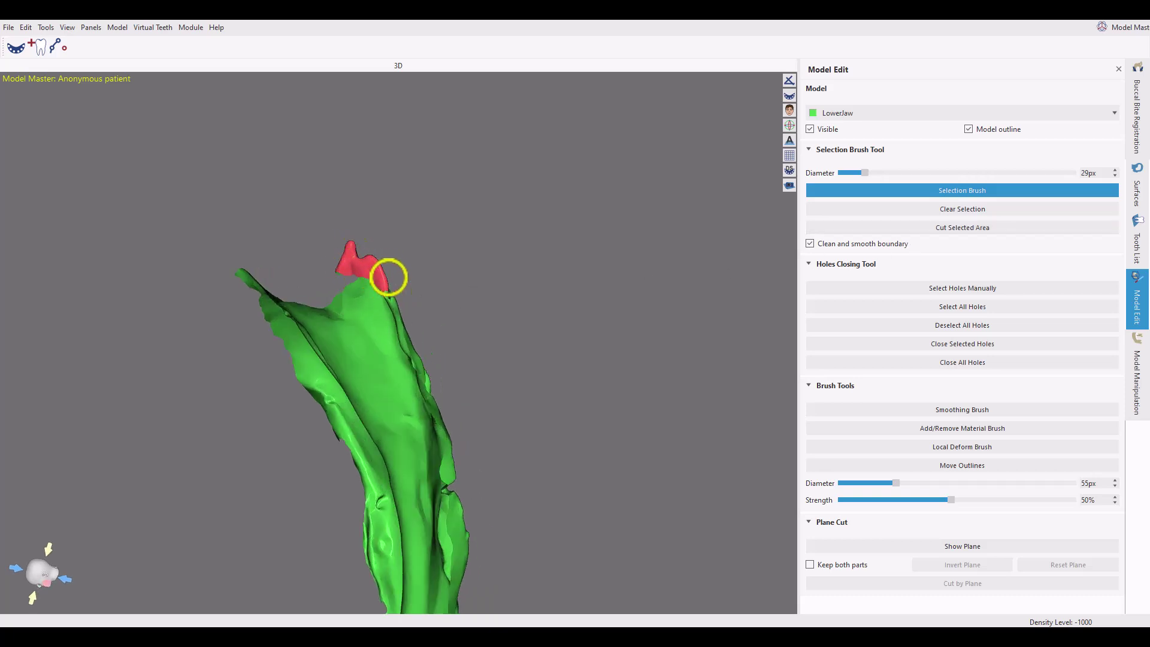
pyautogui.click(877, 228)
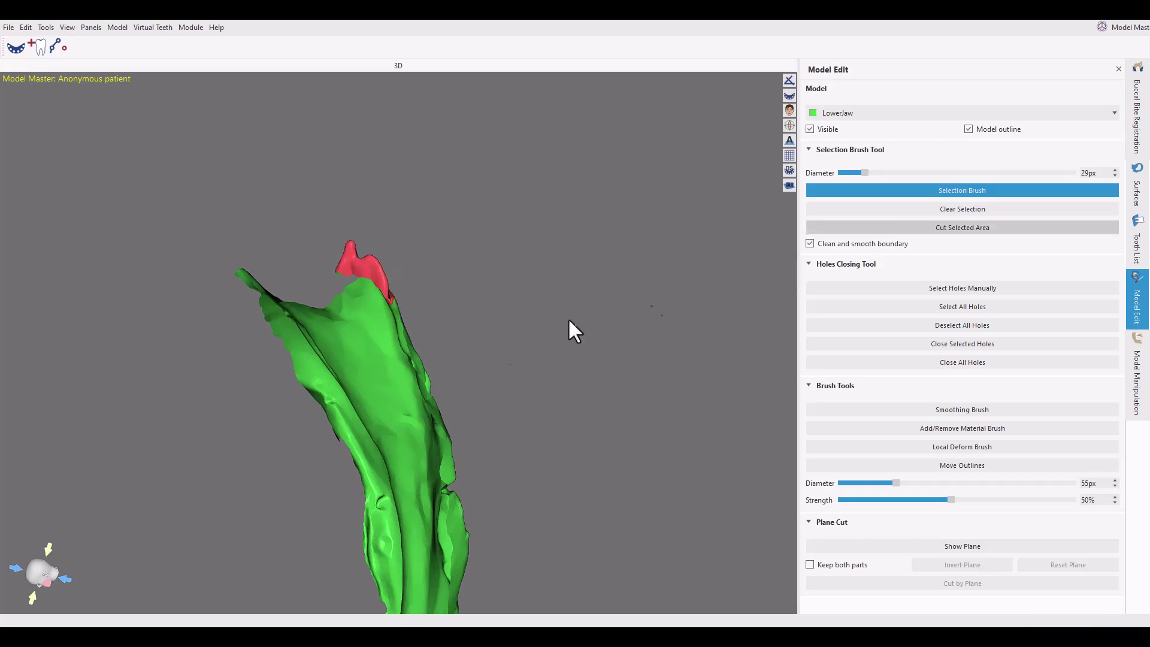
pyautogui.moveTo(567, 318); pyautogui.dragTo(293, 255, button='right')
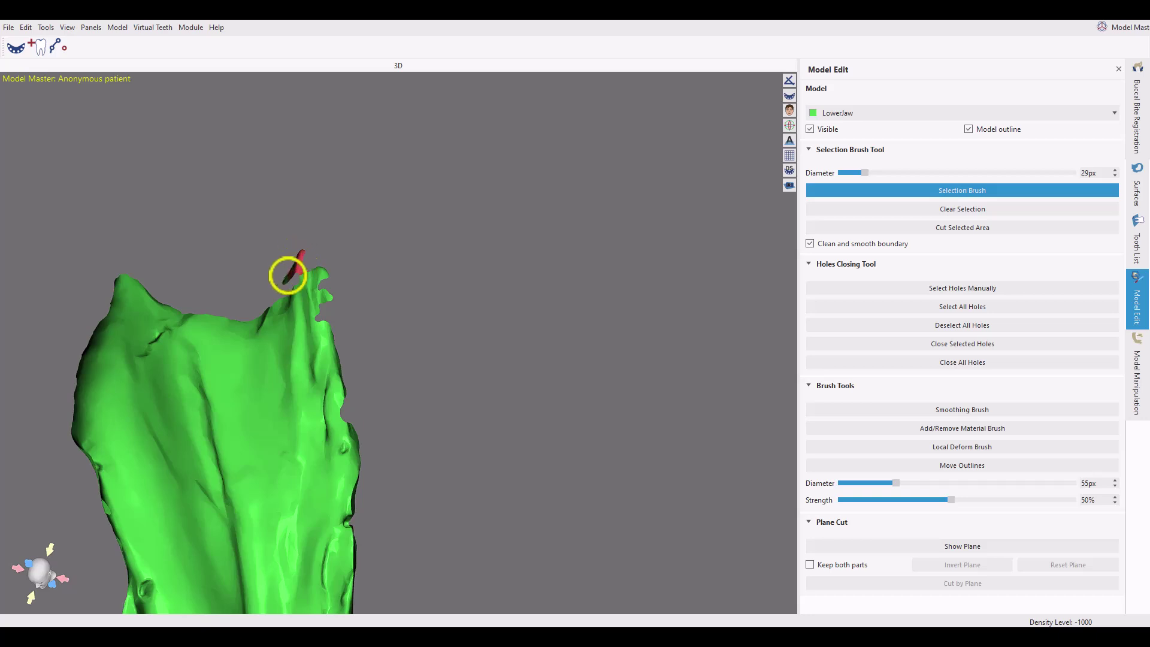
pyautogui.click(863, 227)
pyautogui.moveTo(667, 303); pyautogui.dragTo(719, 317, button='right')
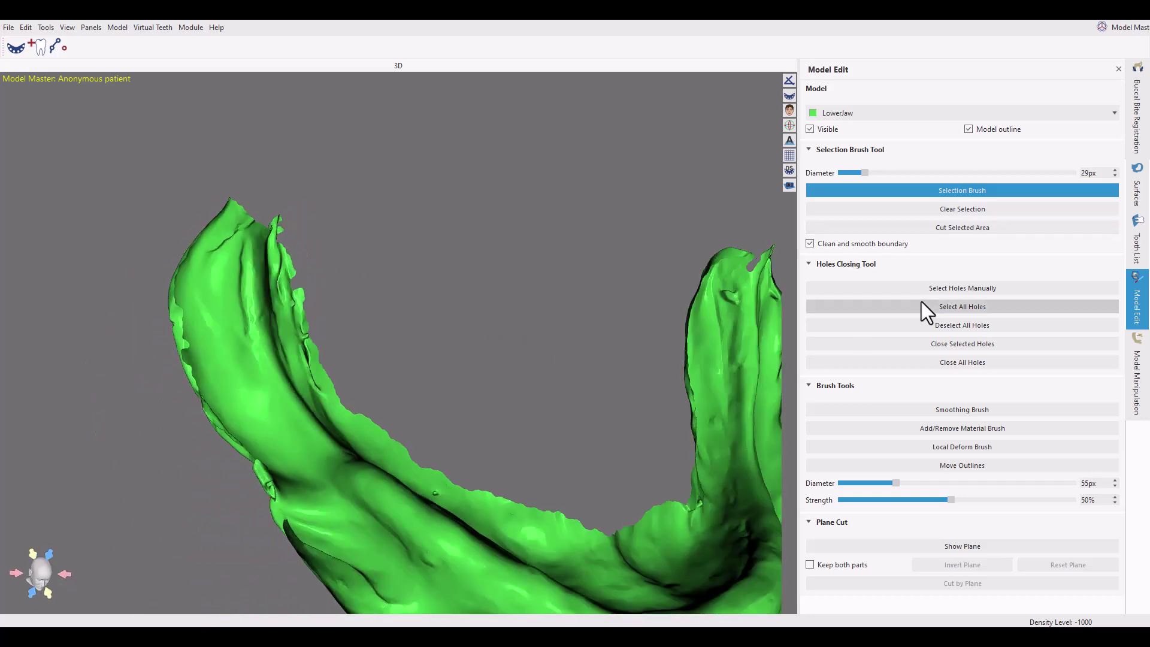
pyautogui.click(1134, 372)
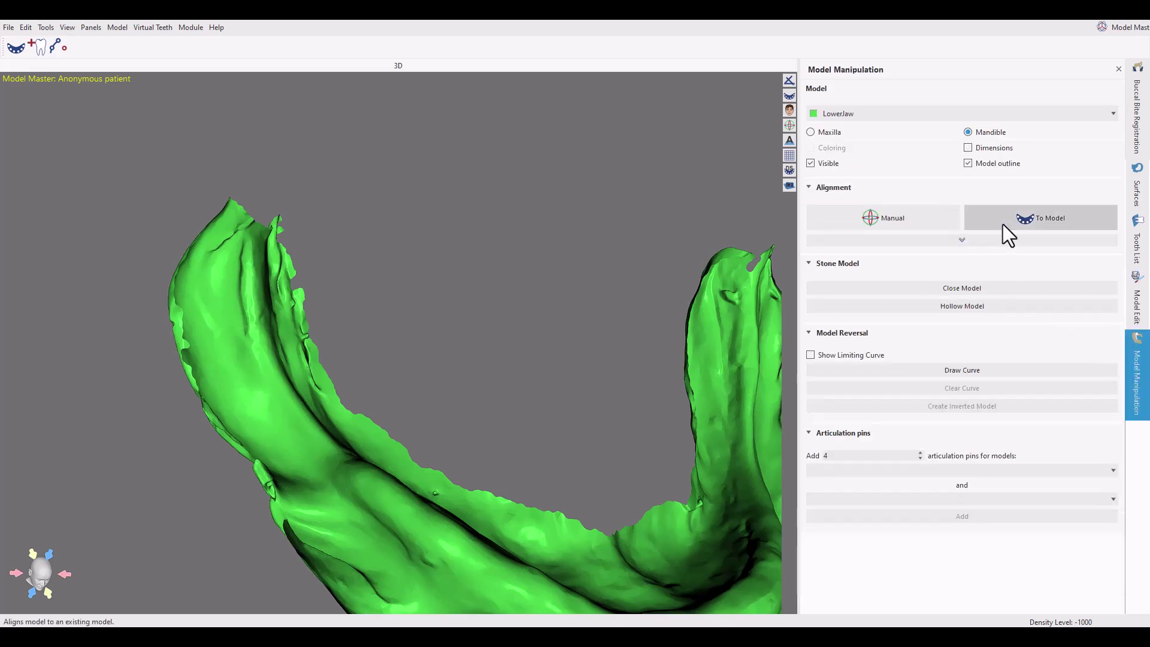
pyautogui.click(972, 307)
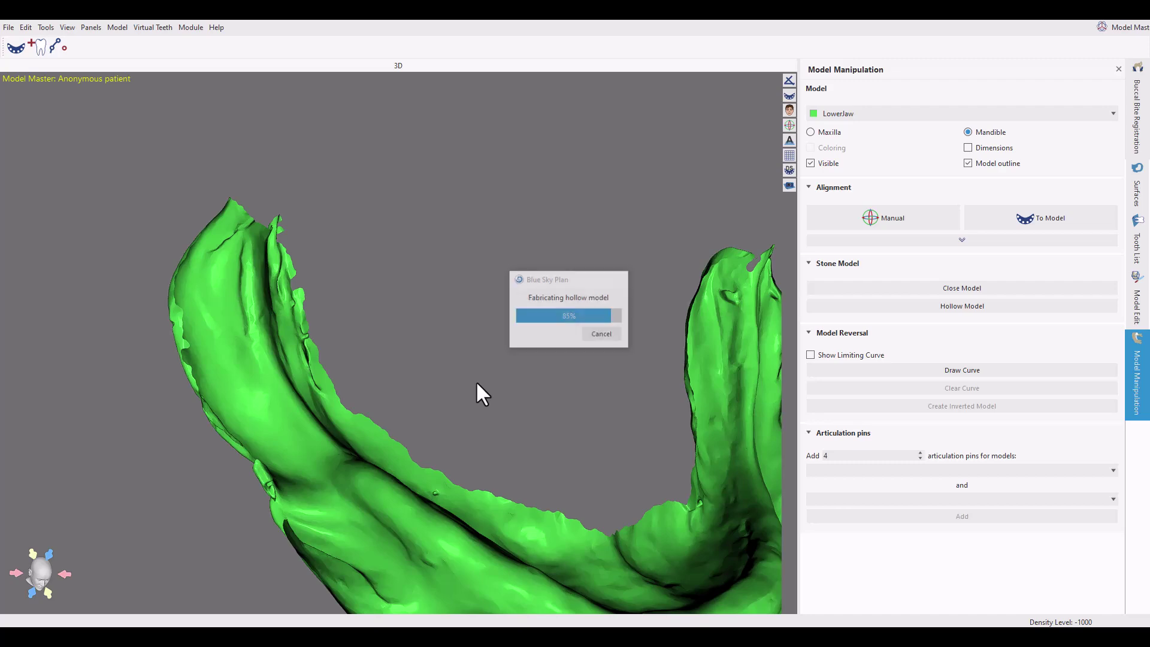
pyautogui.moveTo(394, 344); pyautogui.dragTo(456, 360)
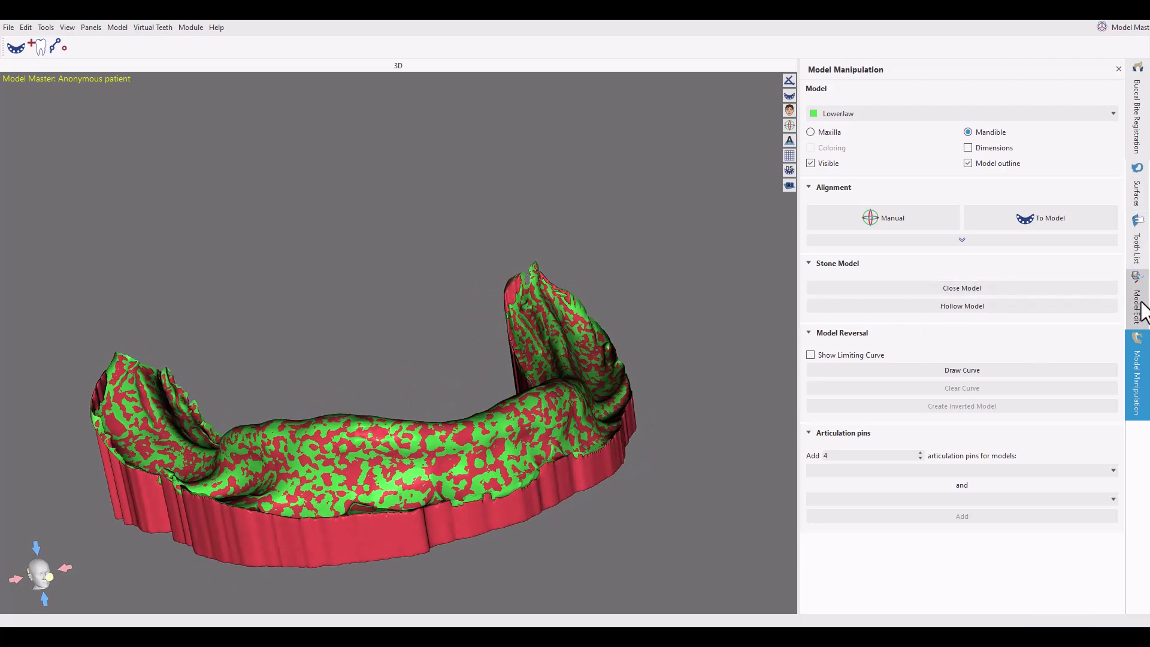
pyautogui.moveTo(613, 457); pyautogui.dragTo(460, 394)
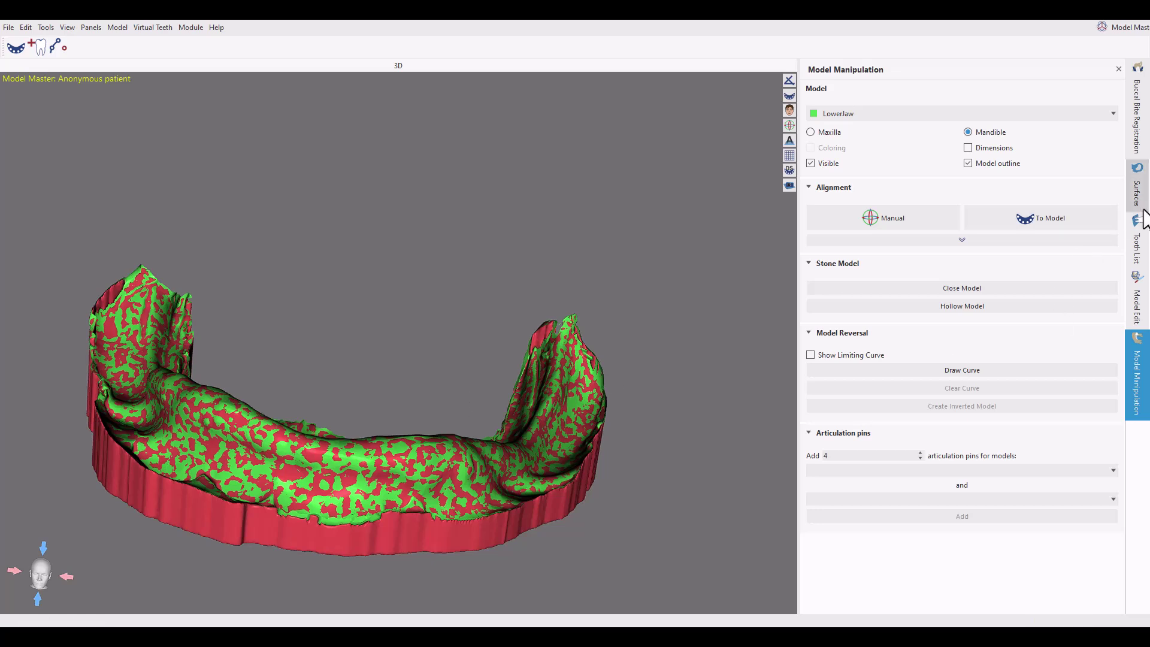
# Choose UpperJaw as the model, confirm showing it, and create its hollow version.
pyautogui.click(1000, 114)
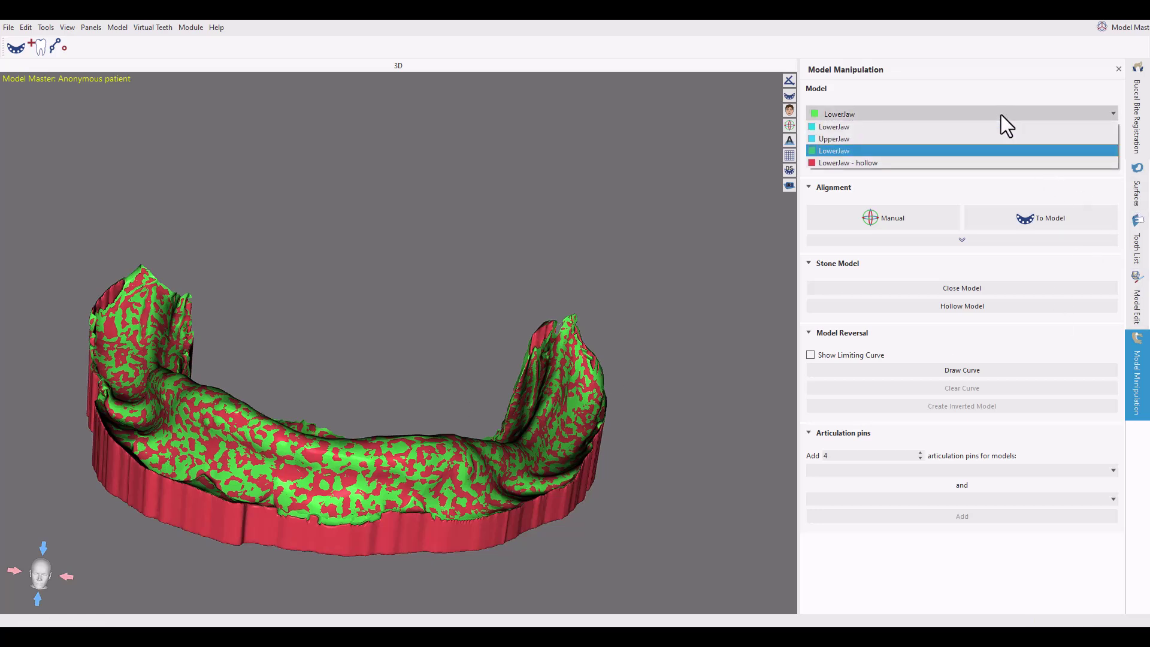
pyautogui.click(954, 140)
pyautogui.click(618, 332)
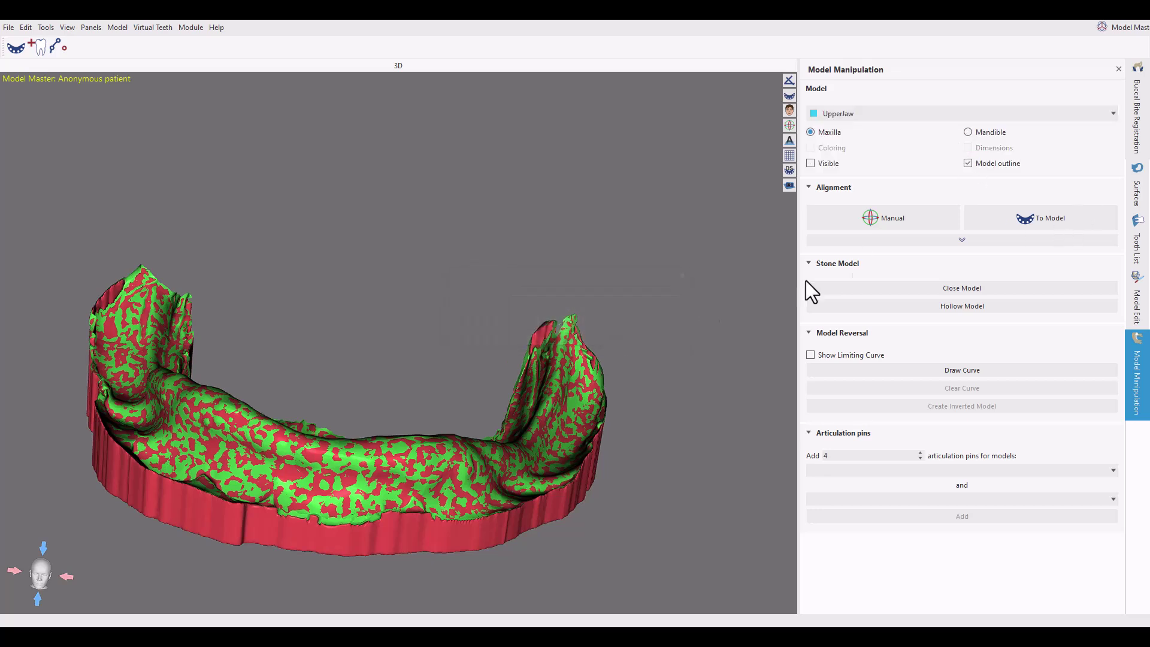
pyautogui.click(974, 306)
pyautogui.moveTo(318, 364); pyautogui.dragTo(490, 352, button='right')
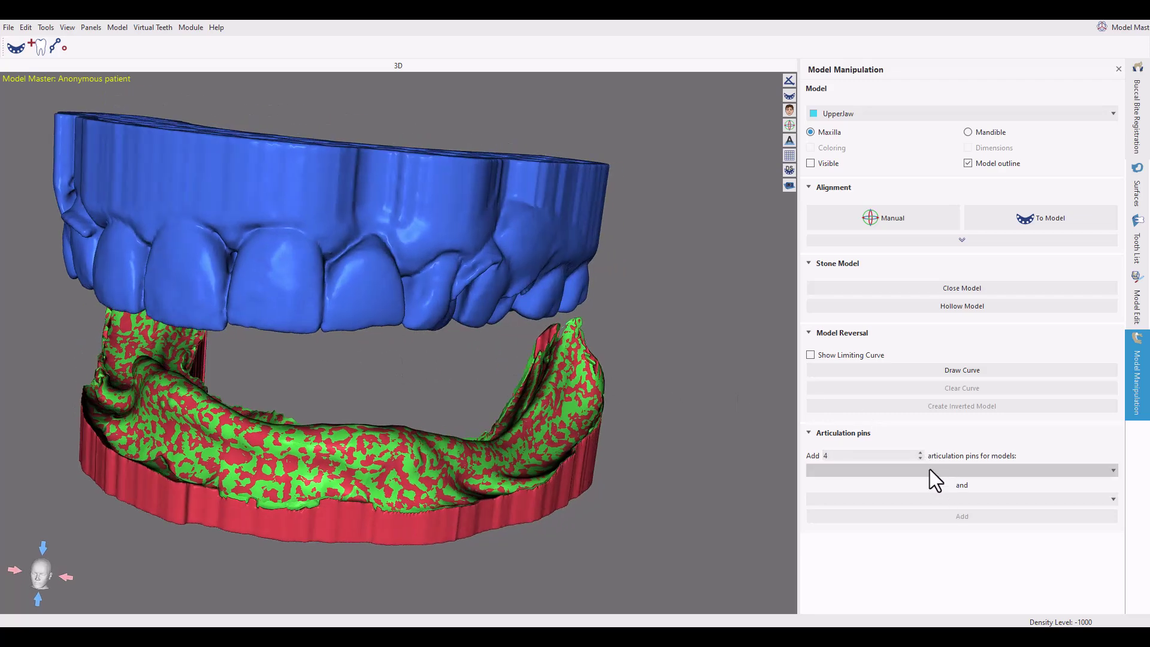
# Add articulation pins between LowerJaw - hollow and UpperJaw - hollow.
pyautogui.click(948, 470)
pyautogui.click(902, 516)
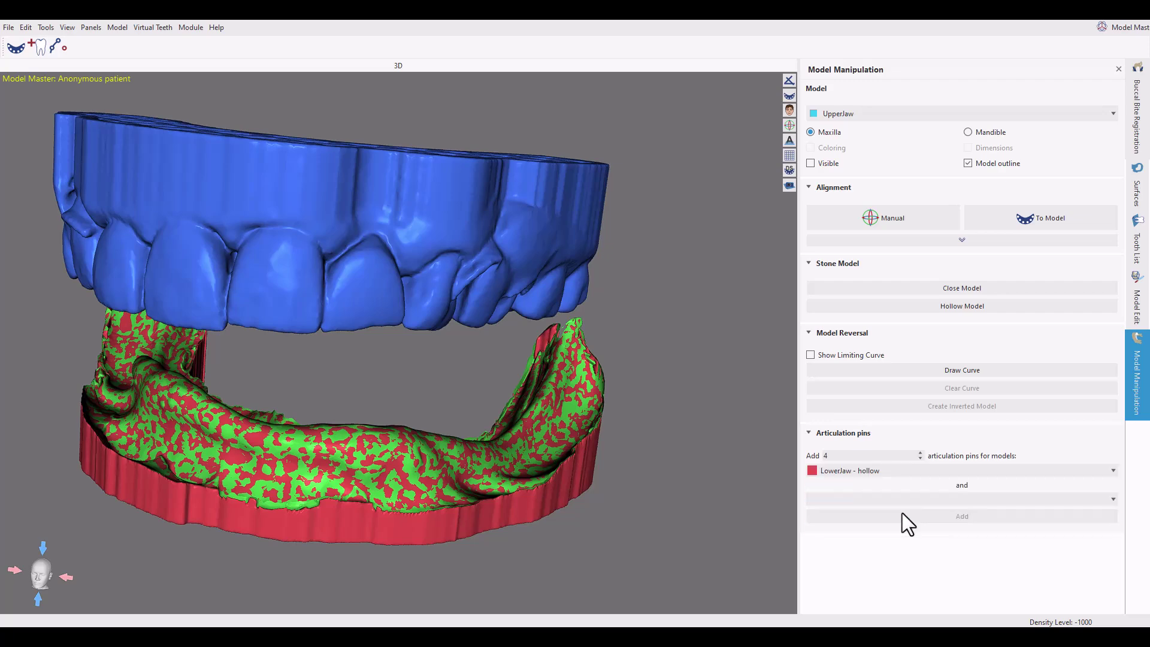
pyautogui.click(927, 500)
pyautogui.click(910, 559)
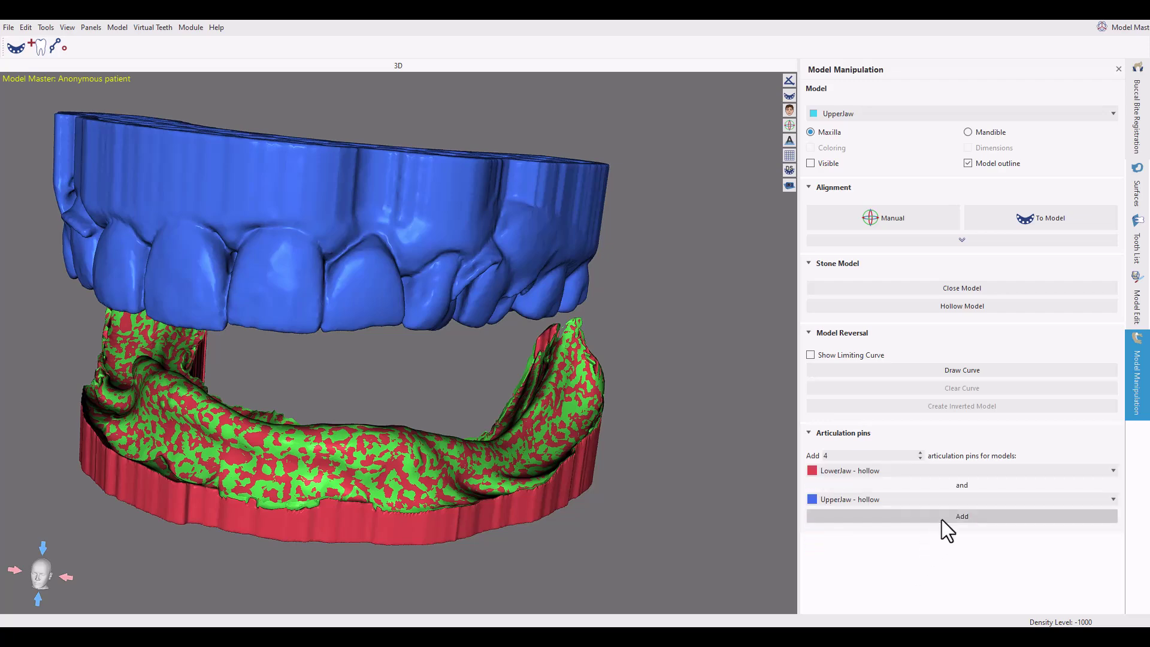
pyautogui.click(941, 519)
pyautogui.moveTo(498, 476); pyautogui.dragTo(526, 537)
pyautogui.click(660, 450)
# Slide the right green pin toward the jaws.
pyautogui.click(539, 473)
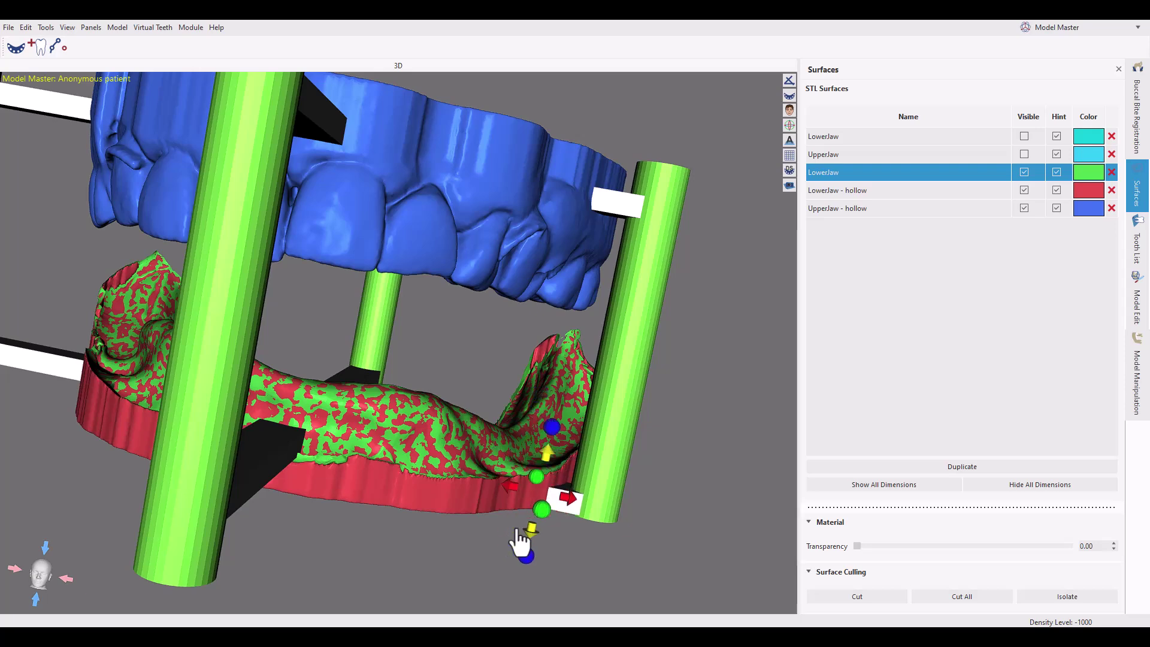
pyautogui.moveTo(472, 513); pyautogui.dragTo(536, 485)
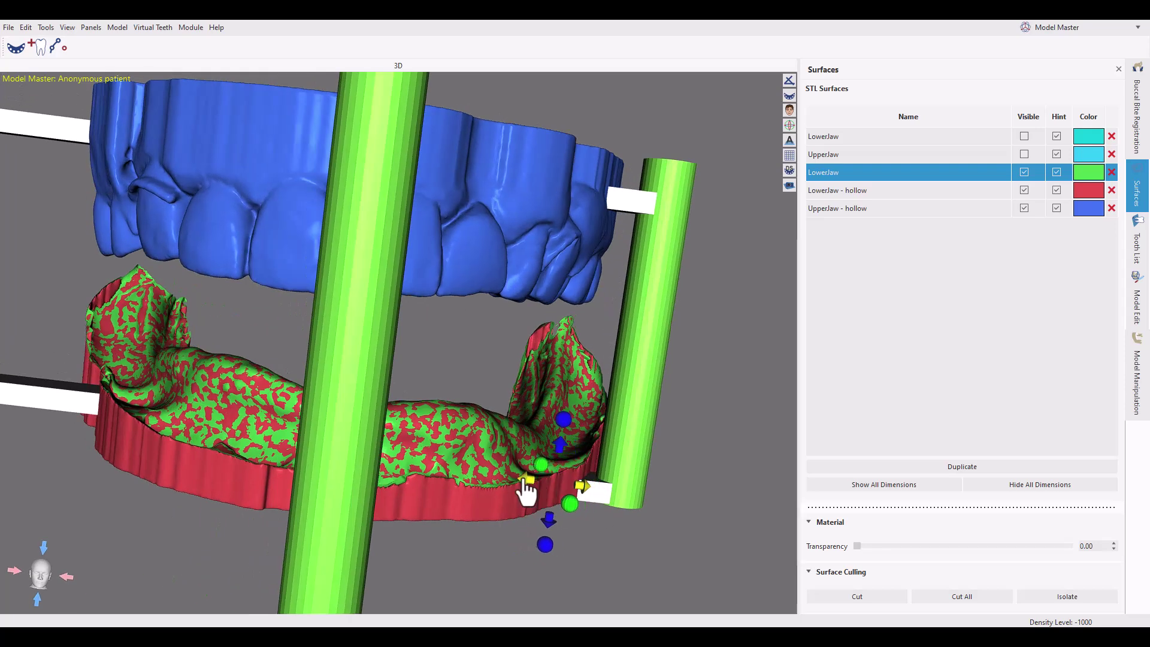
pyautogui.moveTo(637, 457); pyautogui.dragTo(637, 337)
pyautogui.click(639, 267)
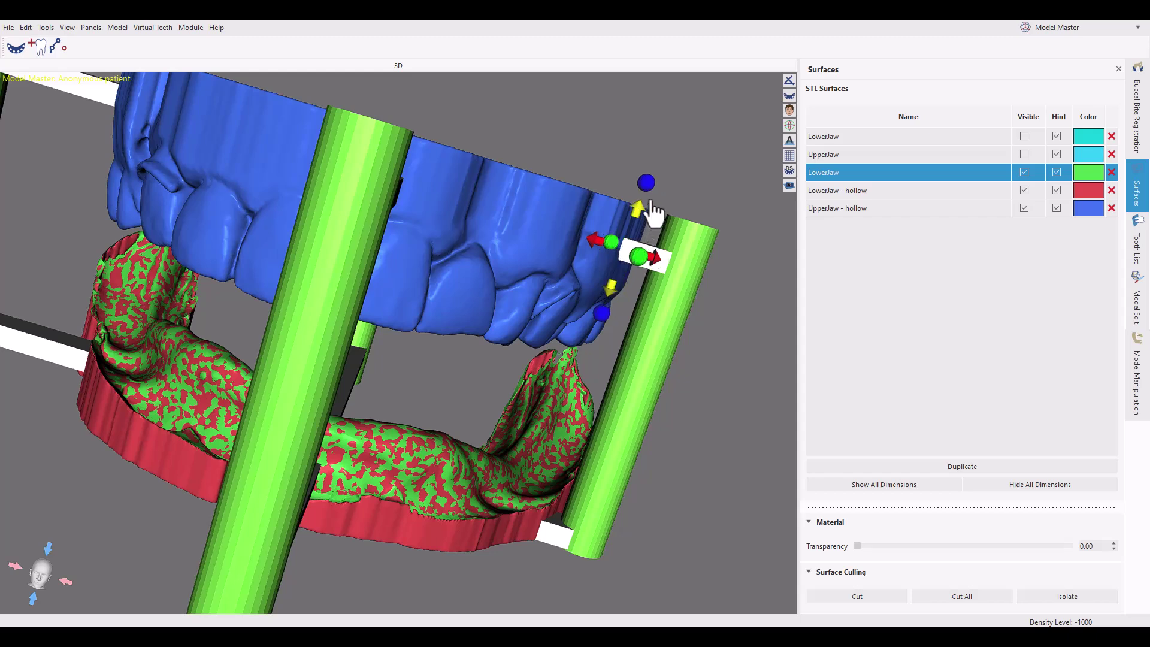
pyautogui.click(636, 412)
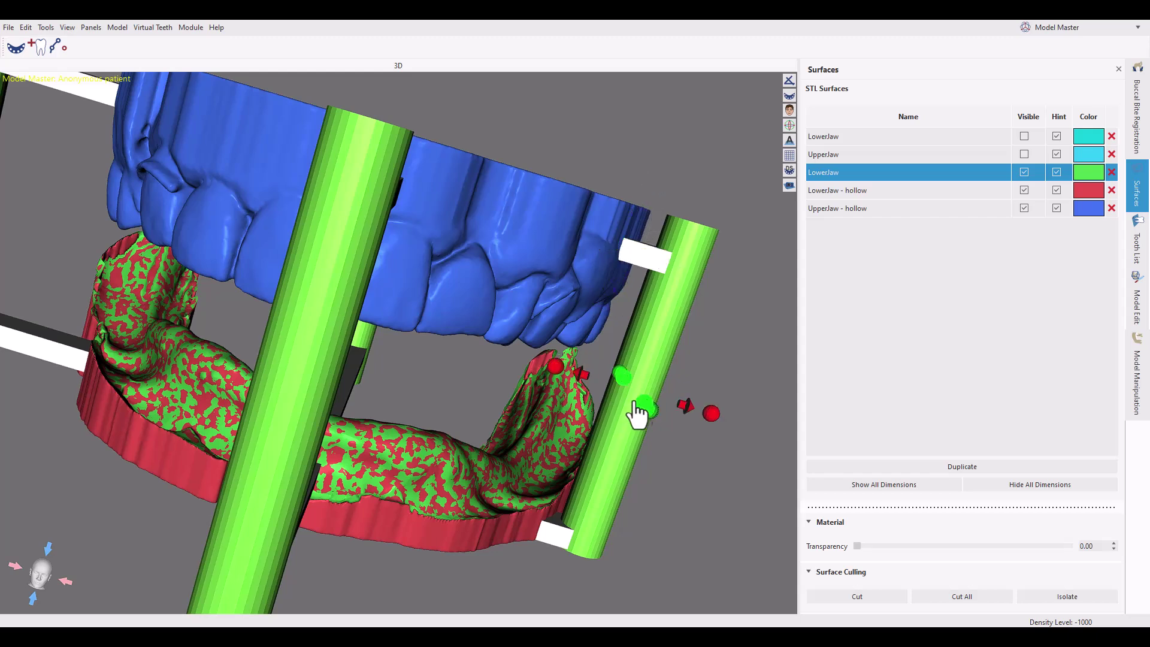
pyautogui.moveTo(583, 379); pyautogui.dragTo(563, 370)
pyautogui.moveTo(564, 375); pyautogui.dragTo(584, 411, button='right')
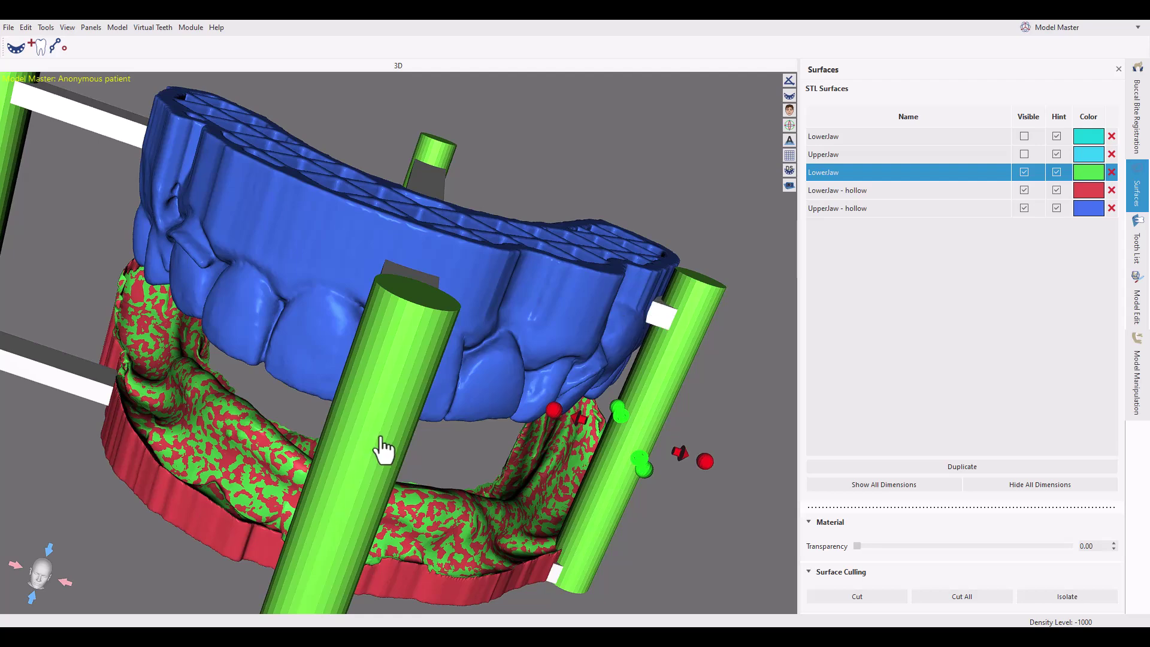
# Move the left pin toward the centre and nudge the right pin slightly right.
pyautogui.moveTo(383, 449); pyautogui.dragTo(178, 341, button='right')
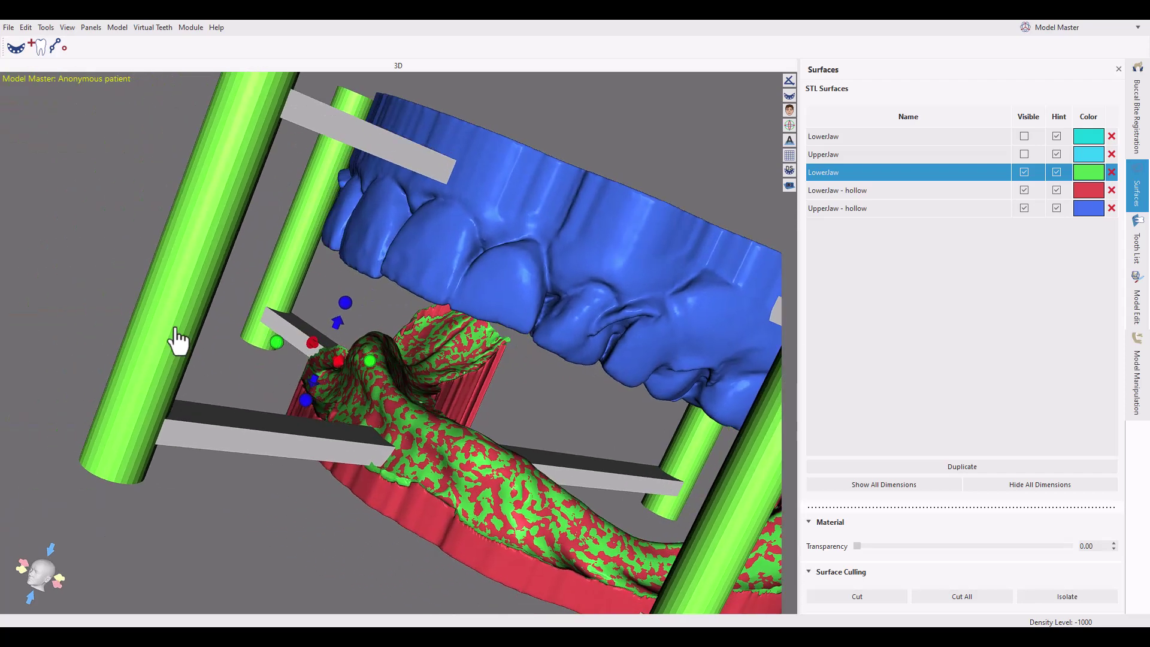
pyautogui.click(186, 313)
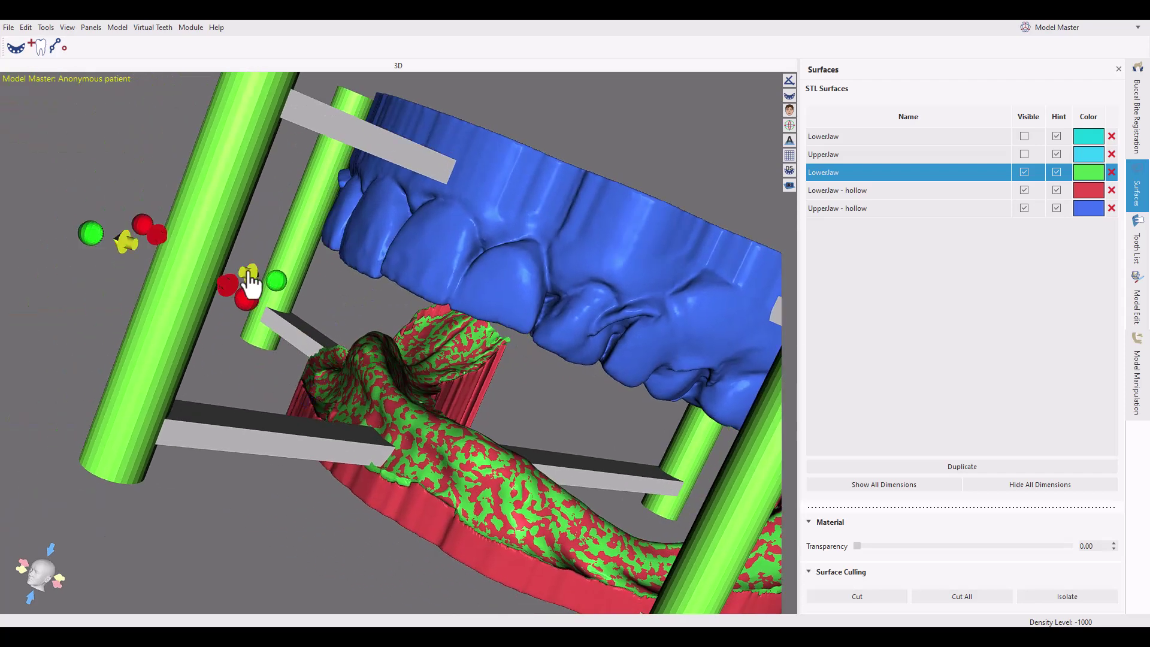
pyautogui.moveTo(249, 275); pyautogui.dragTo(399, 303)
pyautogui.moveTo(242, 321); pyautogui.dragTo(531, 398, button='right')
pyautogui.click(580, 353)
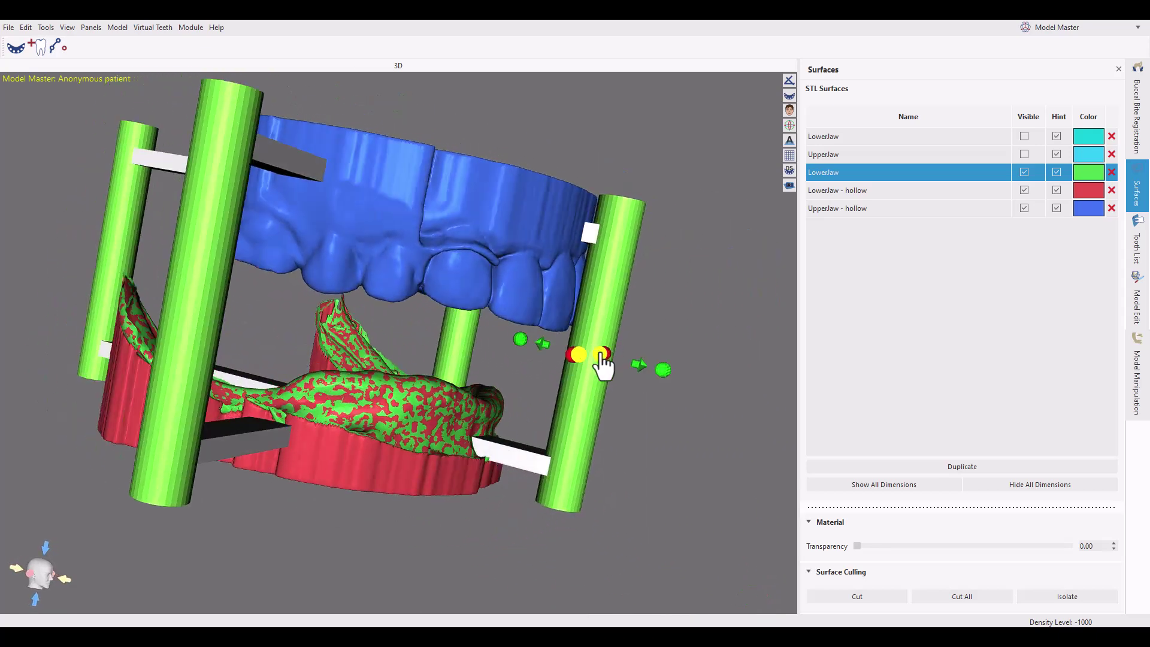
pyautogui.moveTo(639, 371); pyautogui.dragTo(650, 374)
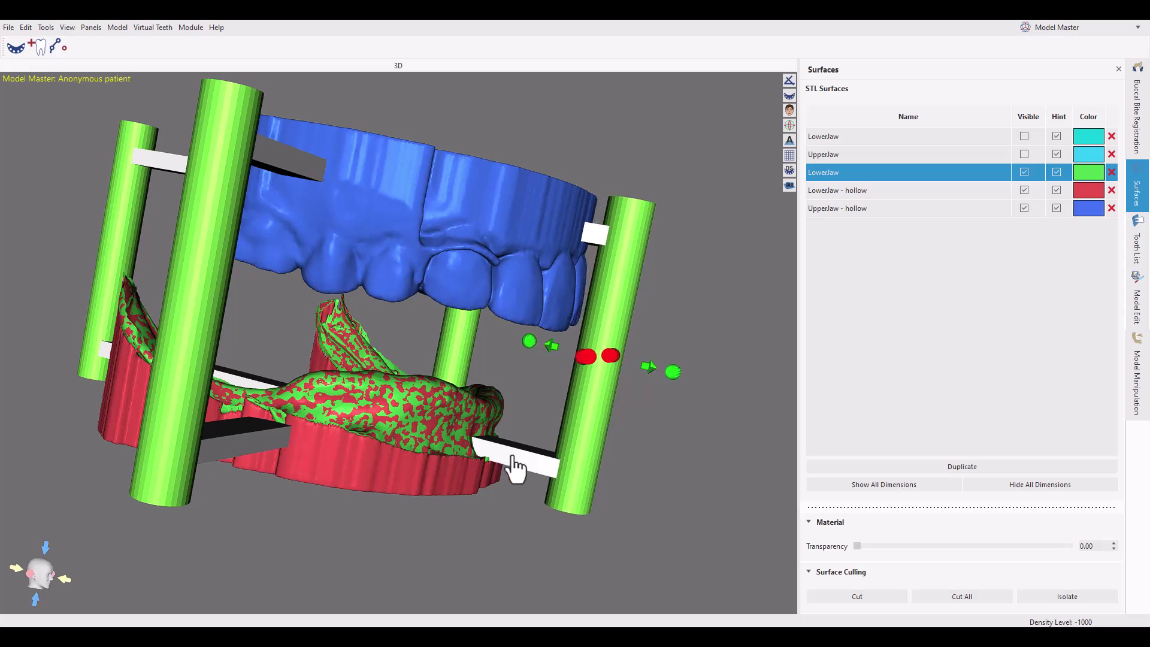
# Lower the bottom white connector bar and shift it left, then shift the upper bar.
pyautogui.click(515, 468)
pyautogui.moveTo(497, 493); pyautogui.dragTo(480, 527)
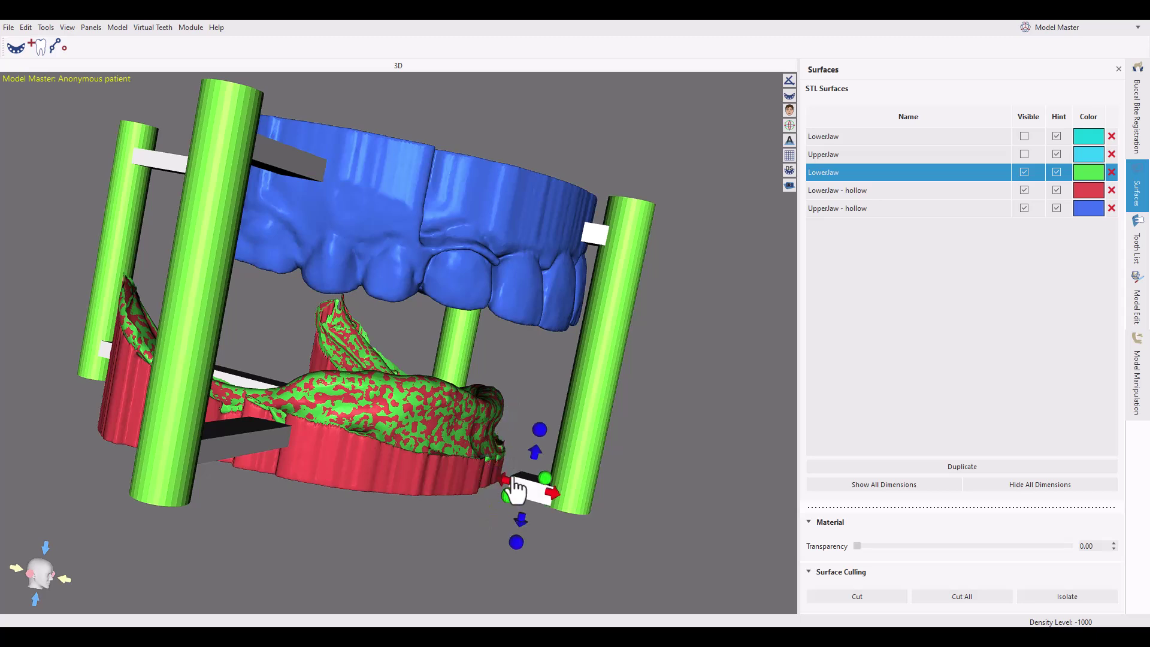
pyautogui.moveTo(503, 474); pyautogui.dragTo(447, 479)
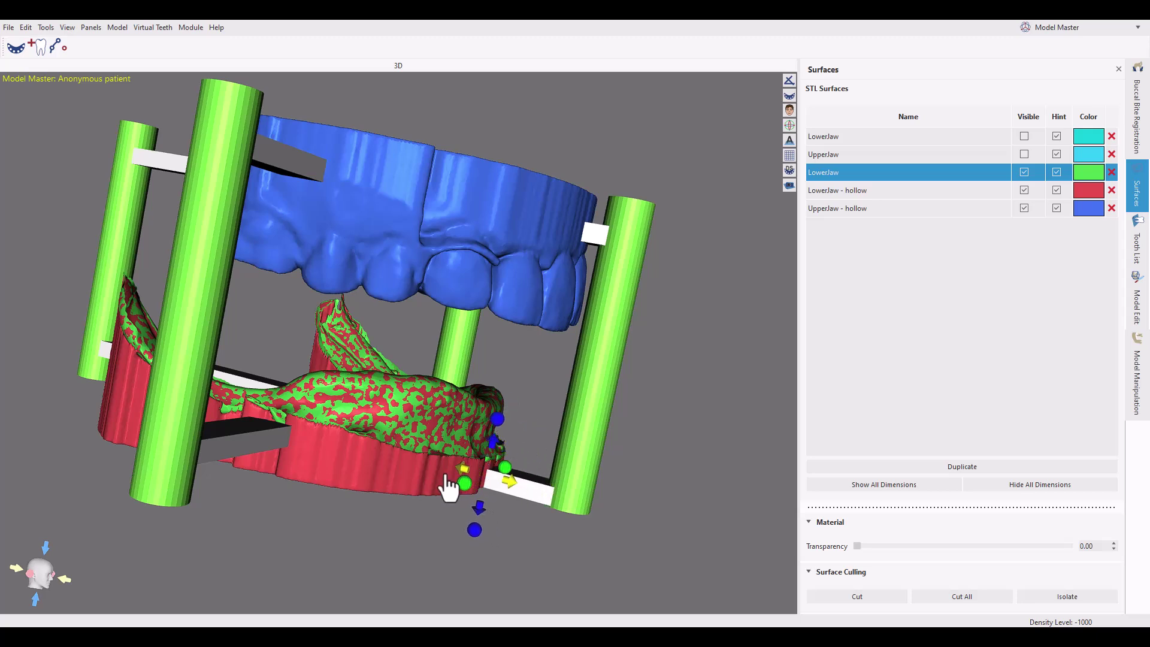
pyautogui.click(593, 246)
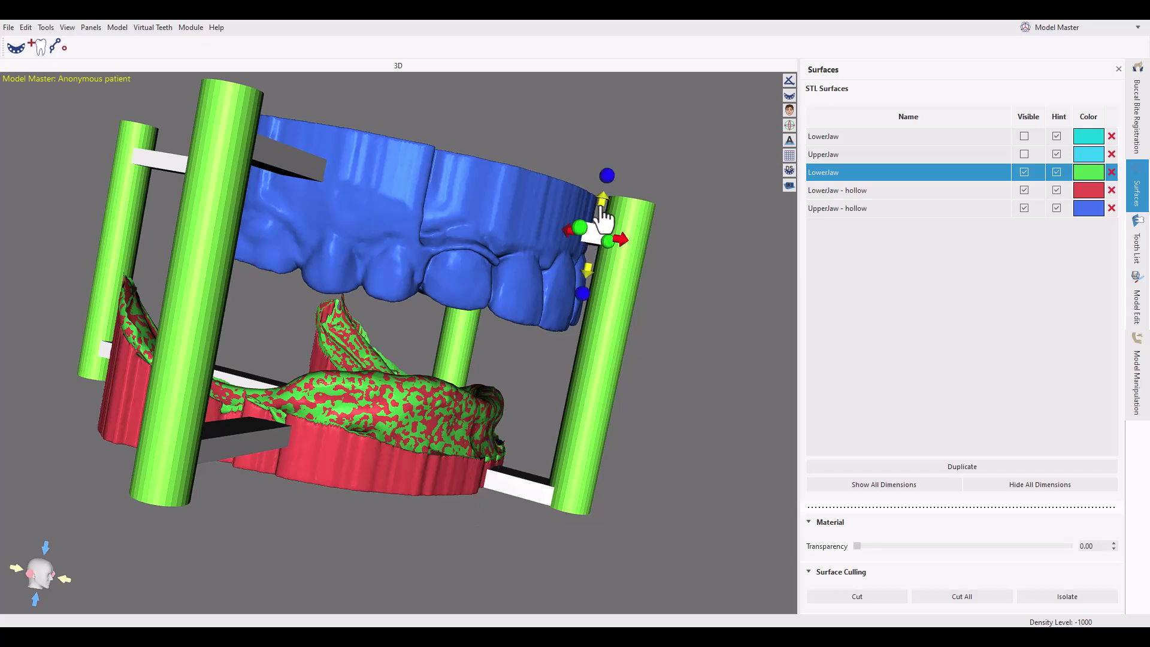
pyautogui.moveTo(601, 208); pyautogui.dragTo(594, 166)
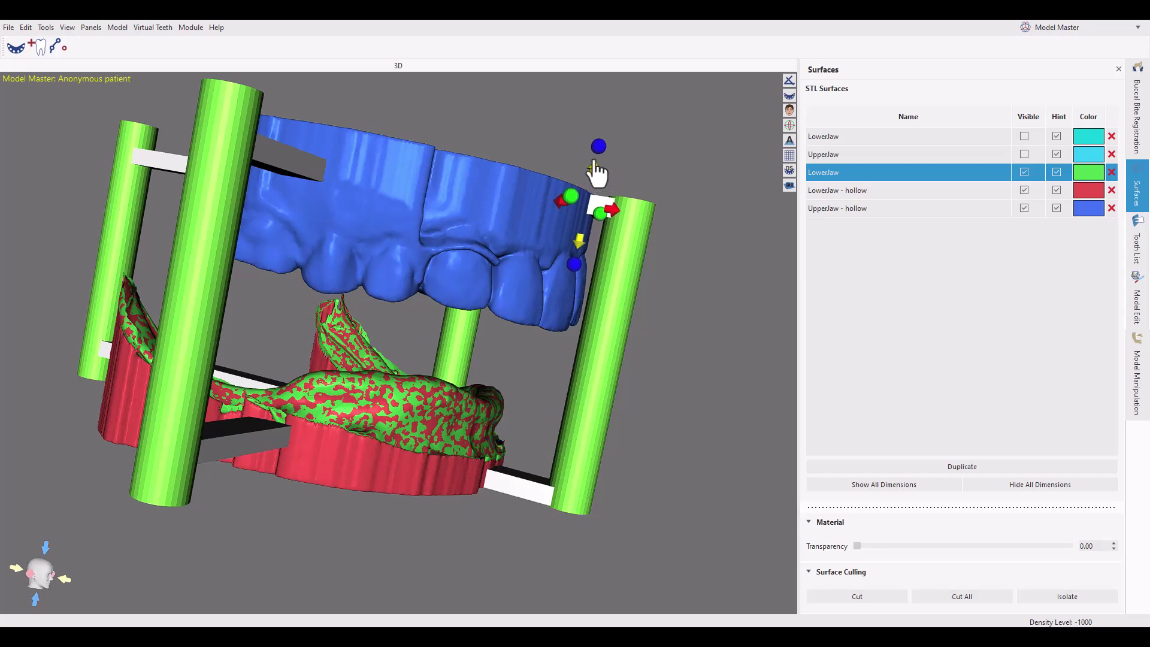
# Move the left green pillar to the right.
pyautogui.moveTo(367, 309); pyautogui.dragTo(351, 334)
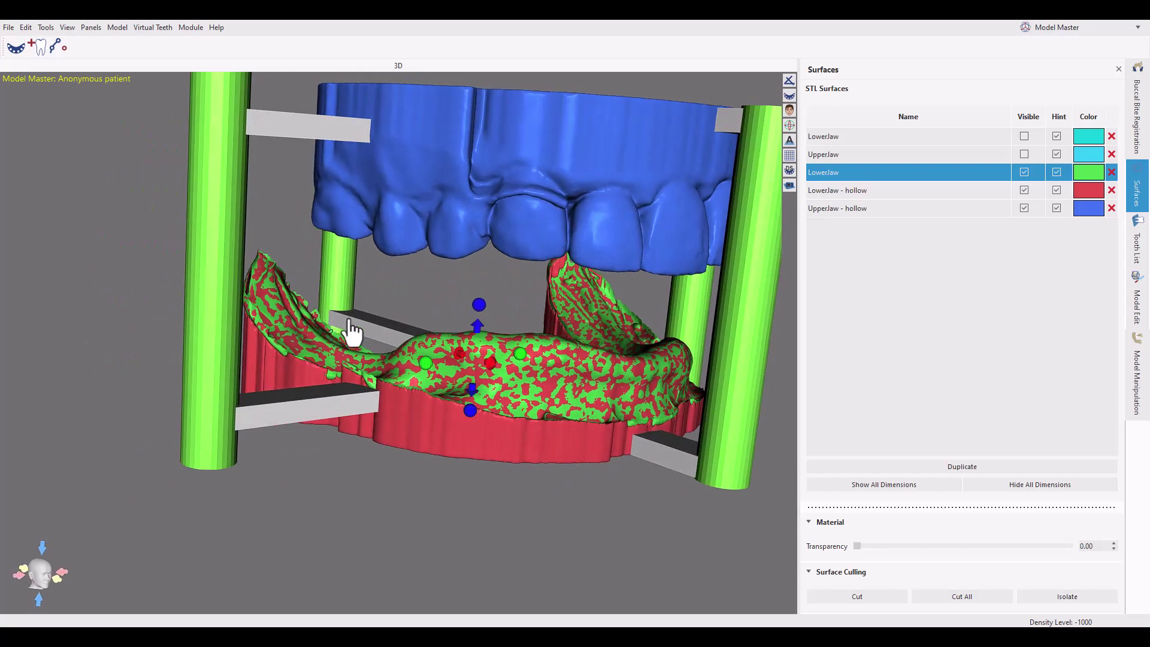
pyautogui.scroll(3, 337, 364)
pyautogui.click(343, 344)
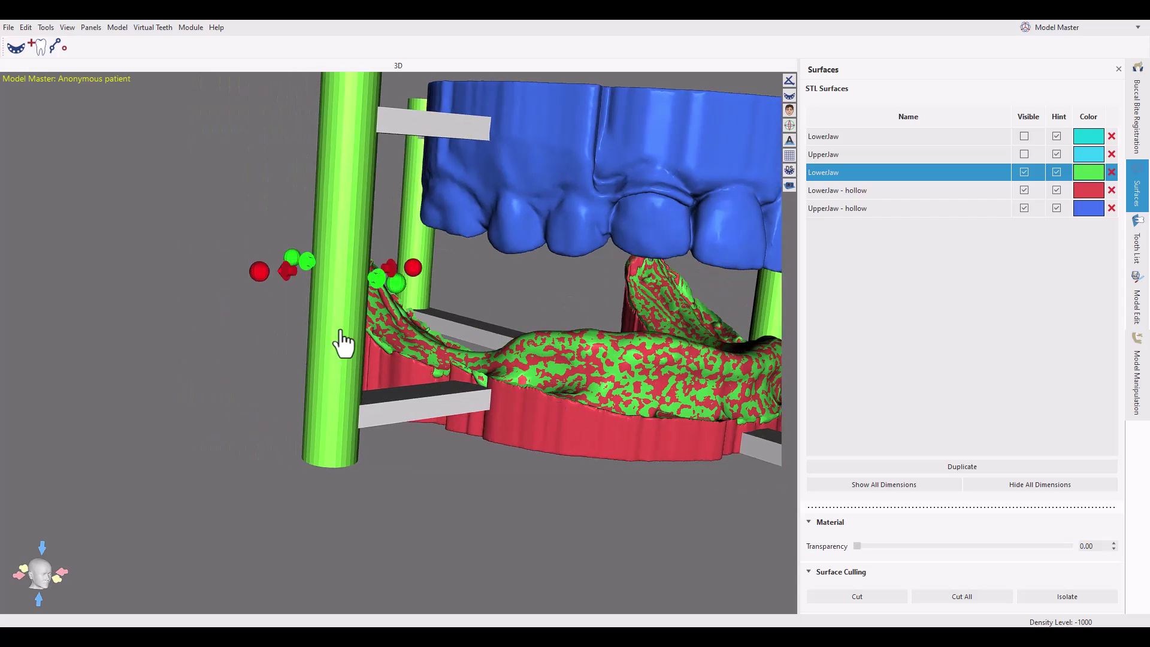
pyautogui.moveTo(398, 280); pyautogui.dragTo(495, 262)
pyautogui.scroll(3, 489, 320)
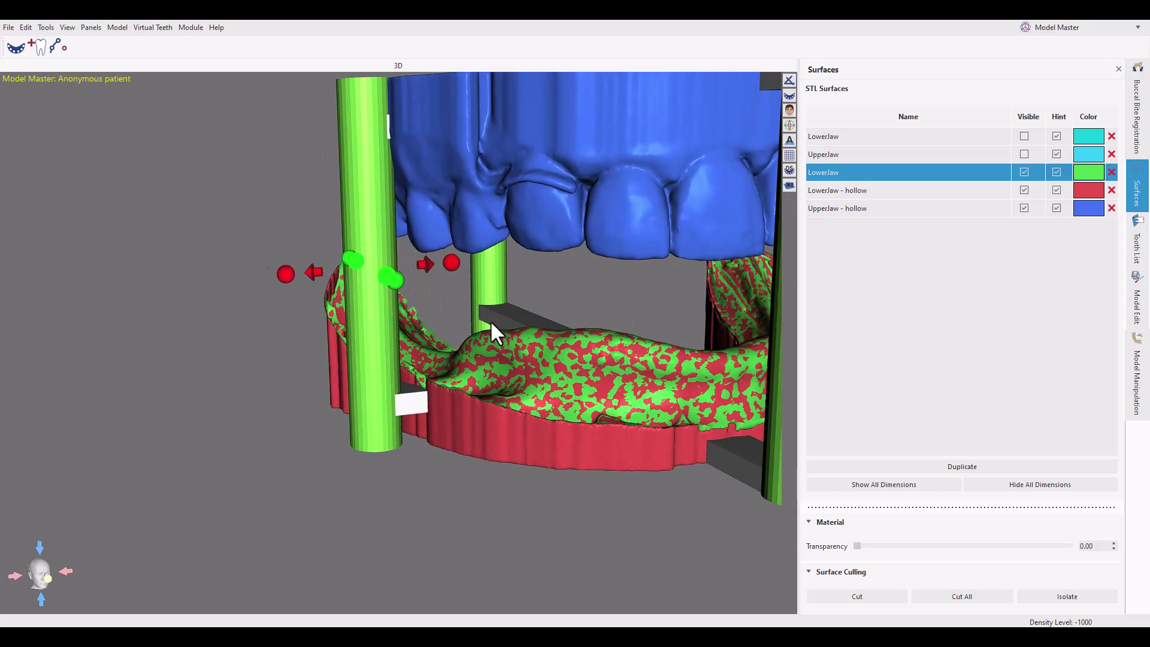
pyautogui.moveTo(490, 320); pyautogui.dragTo(441, 336)
pyautogui.scroll(2, 436, 328)
# Nudge the left pillar slightly left and lower its white tab.
pyautogui.click(259, 288)
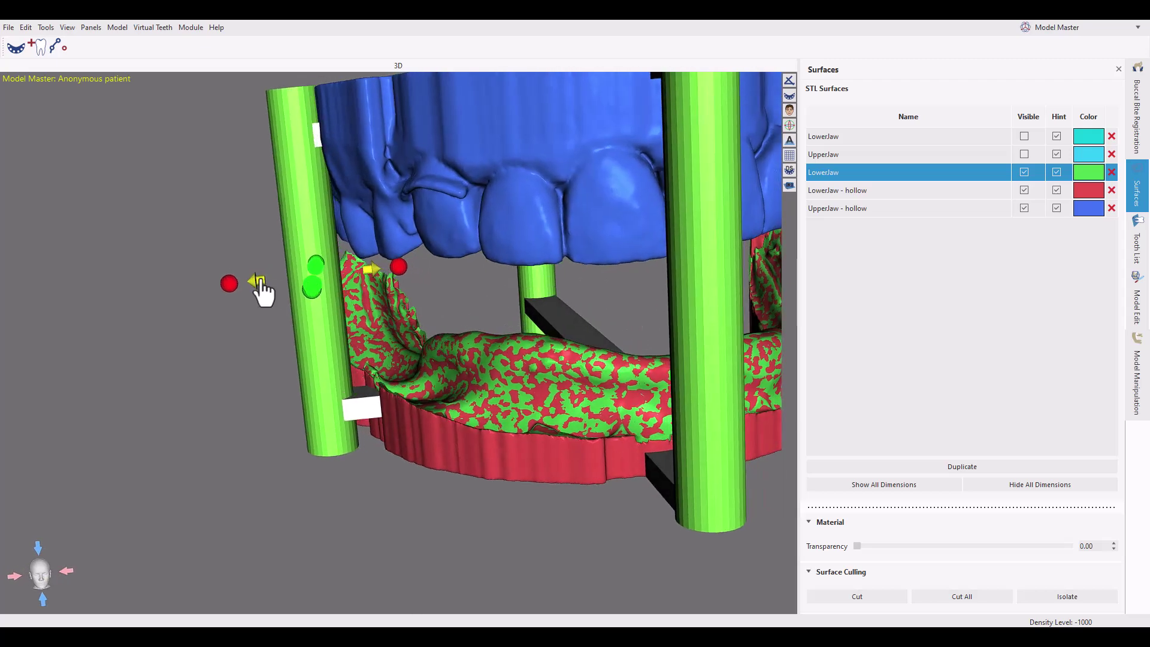
pyautogui.moveTo(284, 323)
pyautogui.mouseDown()
pyautogui.moveTo(373, 307)
pyautogui.moveTo(267, 318)
pyautogui.mouseUp()
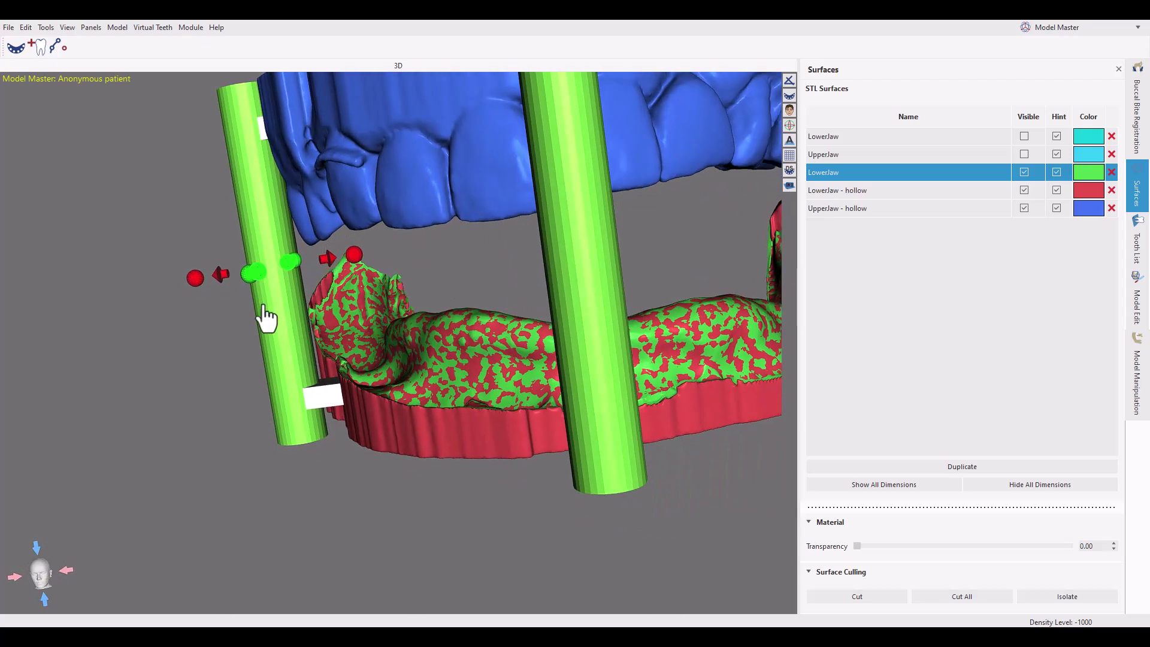
pyautogui.moveTo(225, 276); pyautogui.dragTo(217, 277)
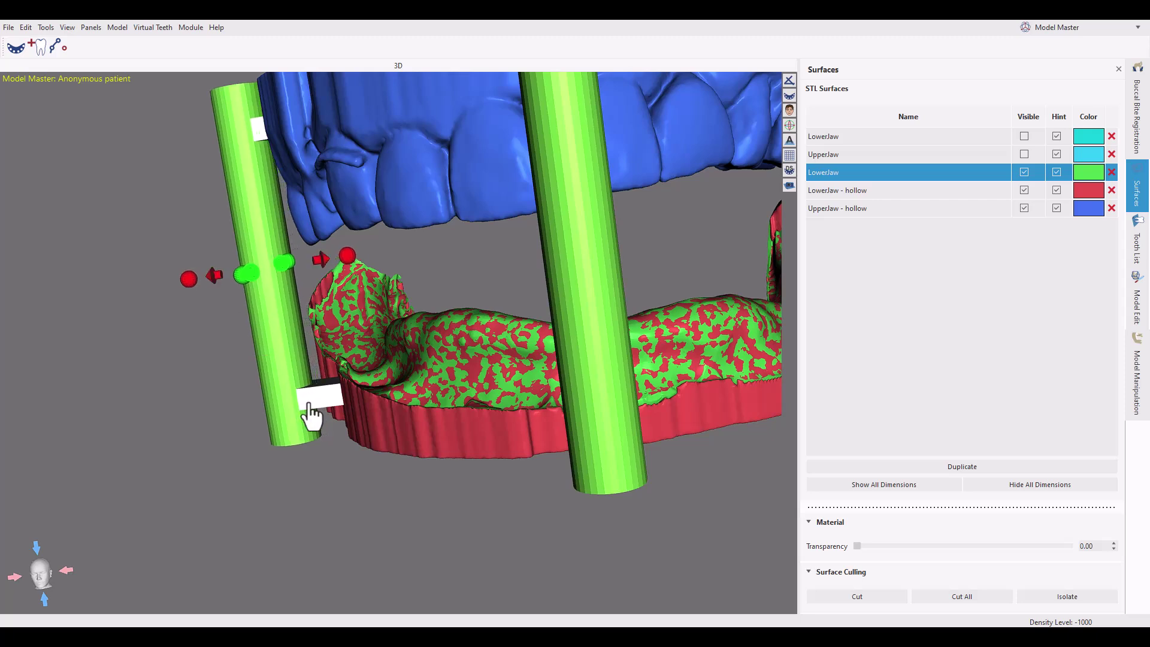
pyautogui.click(335, 411)
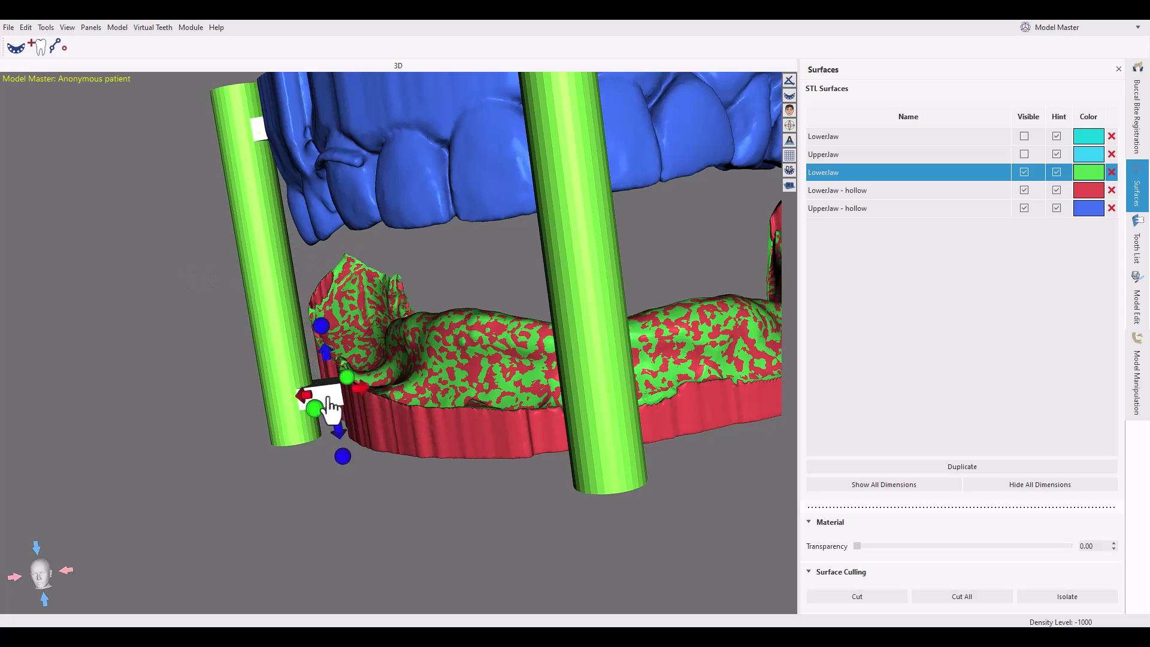
pyautogui.moveTo(354, 430); pyautogui.dragTo(360, 470)
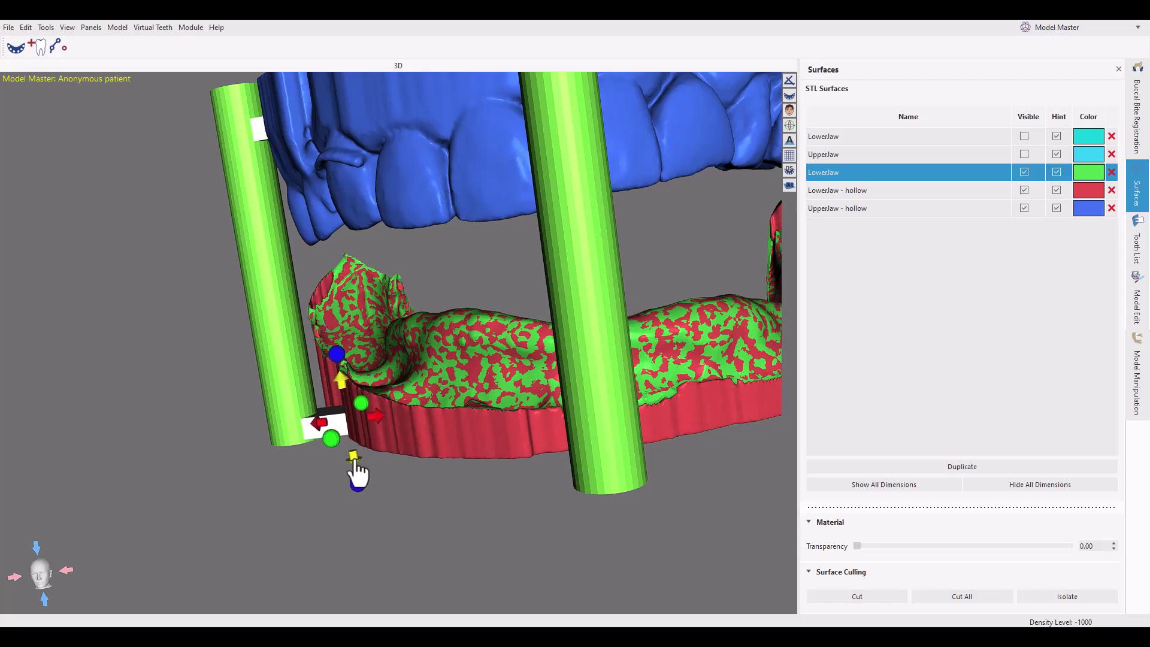
pyautogui.moveTo(221, 443); pyautogui.dragTo(375, 272, button='right')
# Slide the left pillar further right and raise it beside the jaw.
pyautogui.moveTo(362, 245); pyautogui.dragTo(341, 286)
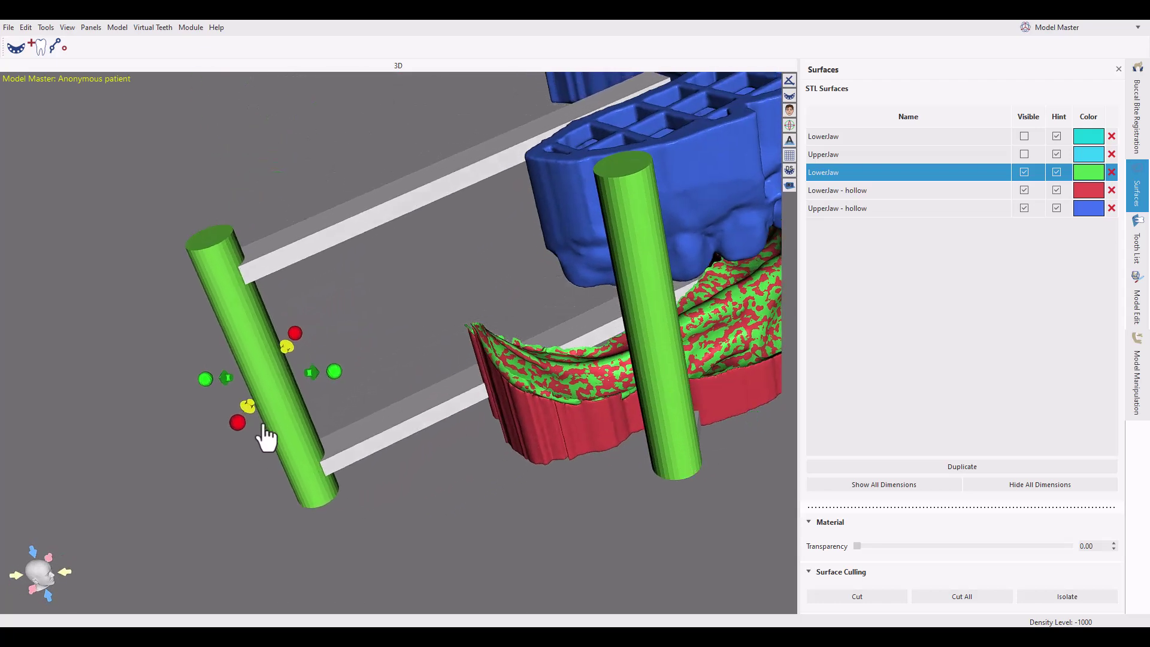
pyautogui.moveTo(267, 440); pyautogui.dragTo(257, 457)
pyautogui.moveTo(303, 411); pyautogui.dragTo(554, 402)
pyautogui.moveTo(500, 377); pyautogui.dragTo(605, 334)
pyautogui.moveTo(436, 375); pyautogui.dragTo(651, 326, button='right')
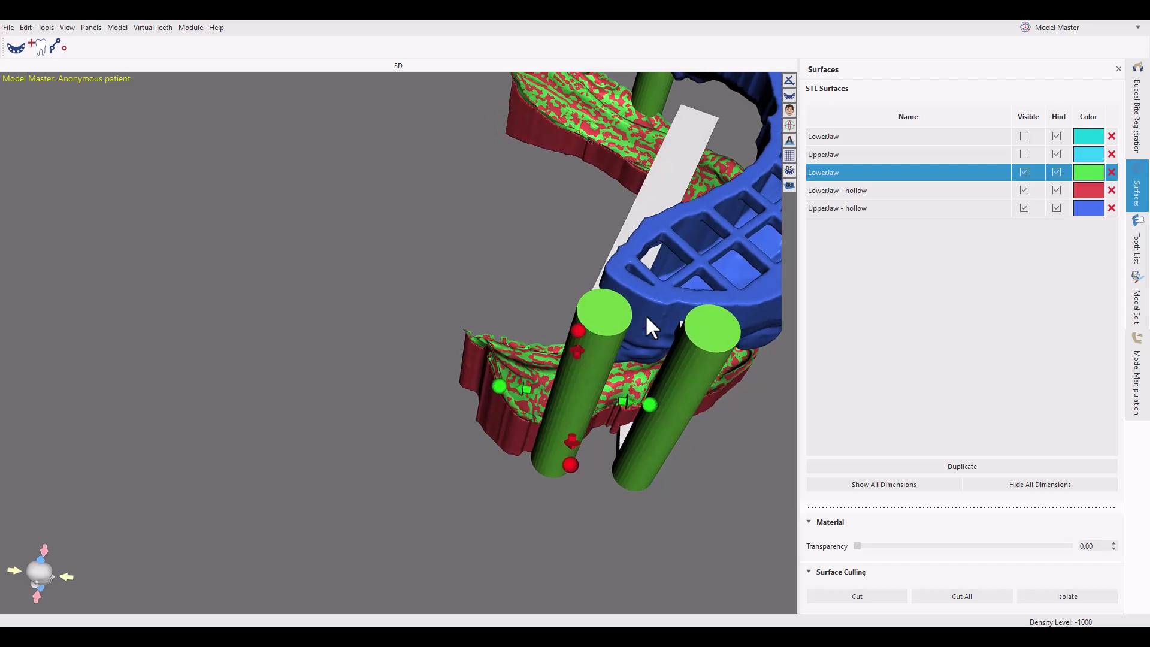
# Move both white connector plates down onto the jaw model.
pyautogui.click(671, 180)
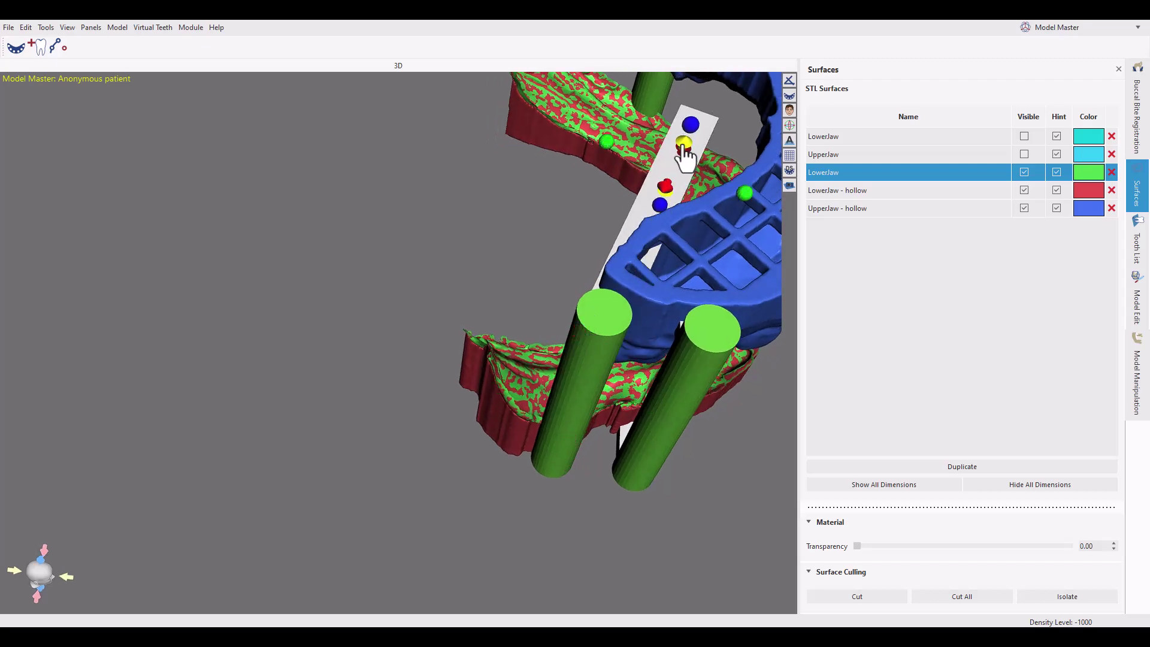
pyautogui.moveTo(700, 168); pyautogui.dragTo(567, 192, button='right')
pyautogui.moveTo(641, 116); pyautogui.dragTo(528, 337)
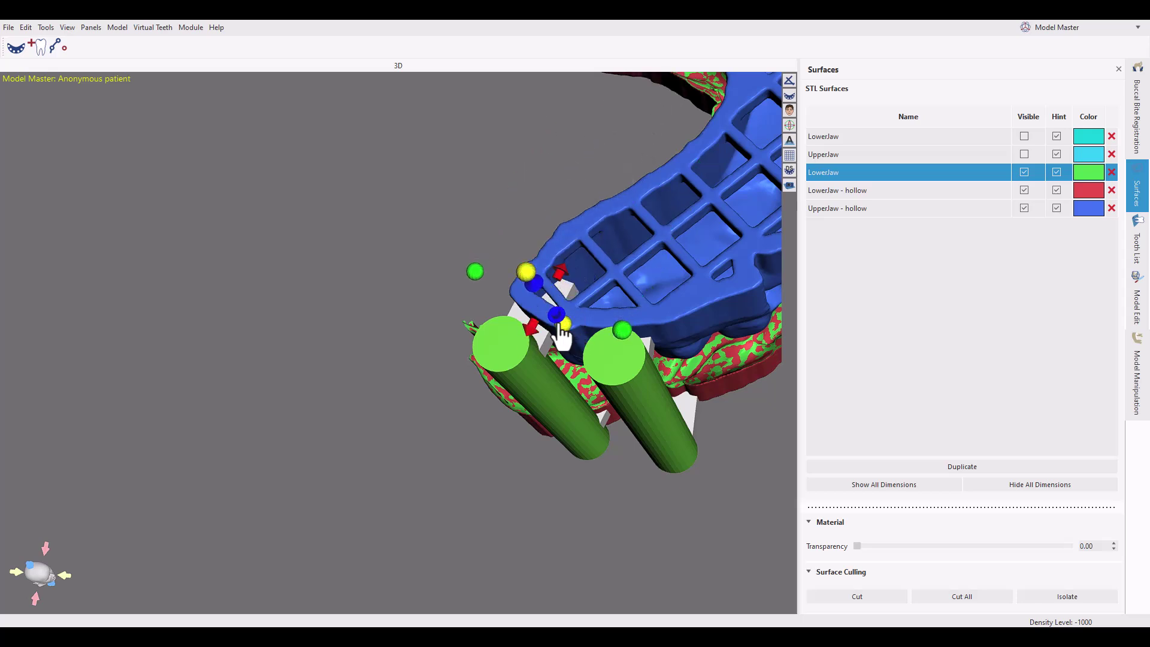
pyautogui.moveTo(582, 328); pyautogui.dragTo(542, 369, button='right')
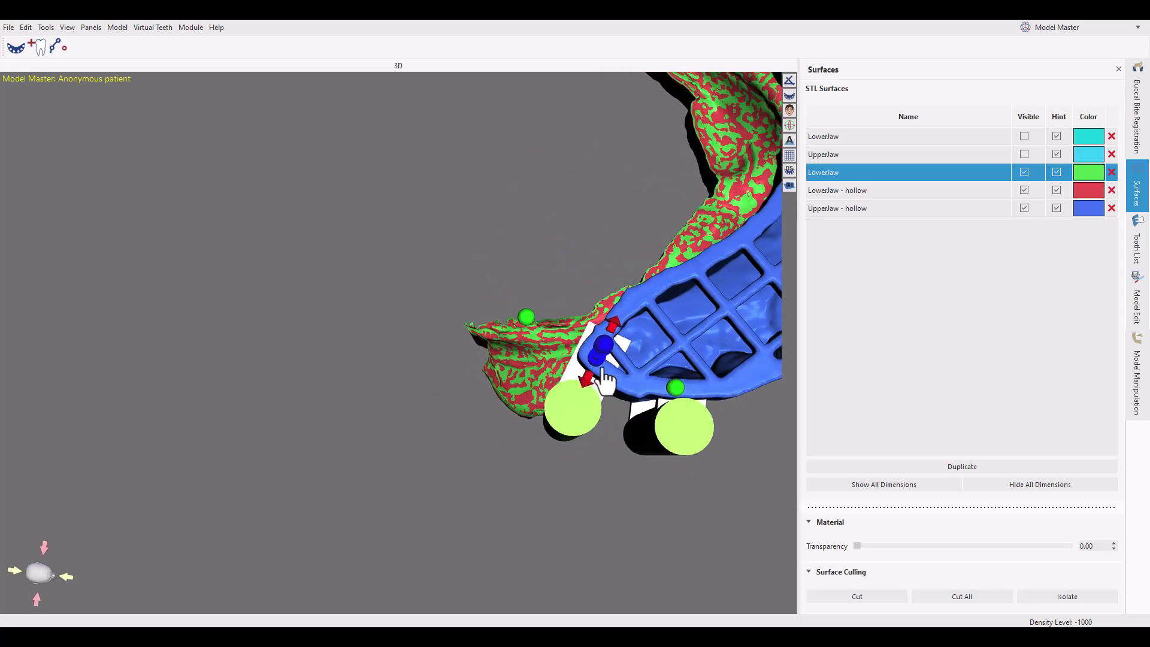
pyautogui.moveTo(503, 419); pyautogui.dragTo(423, 289, button='right')
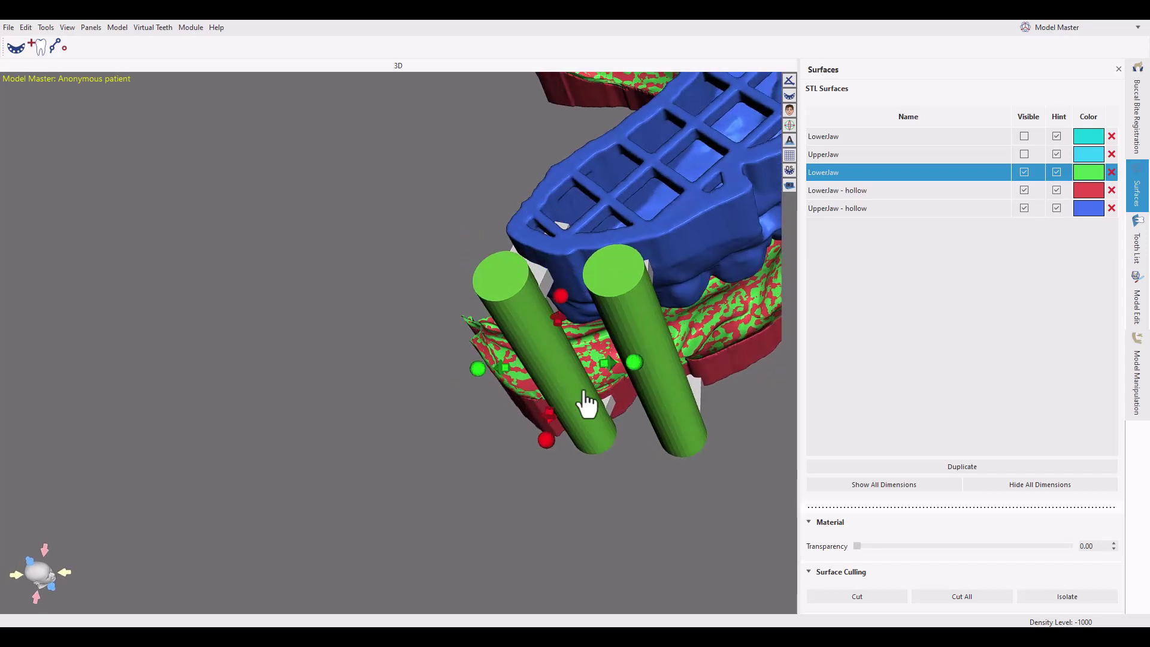
pyautogui.moveTo(611, 375); pyautogui.dragTo(544, 366, button='right')
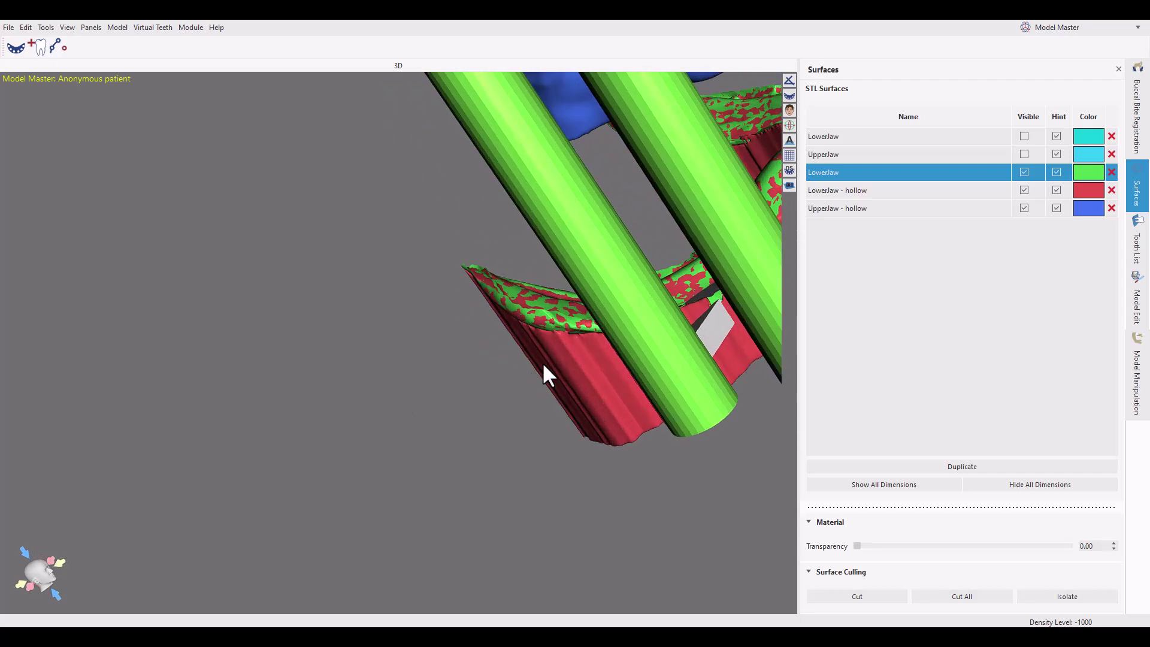
pyautogui.click(716, 338)
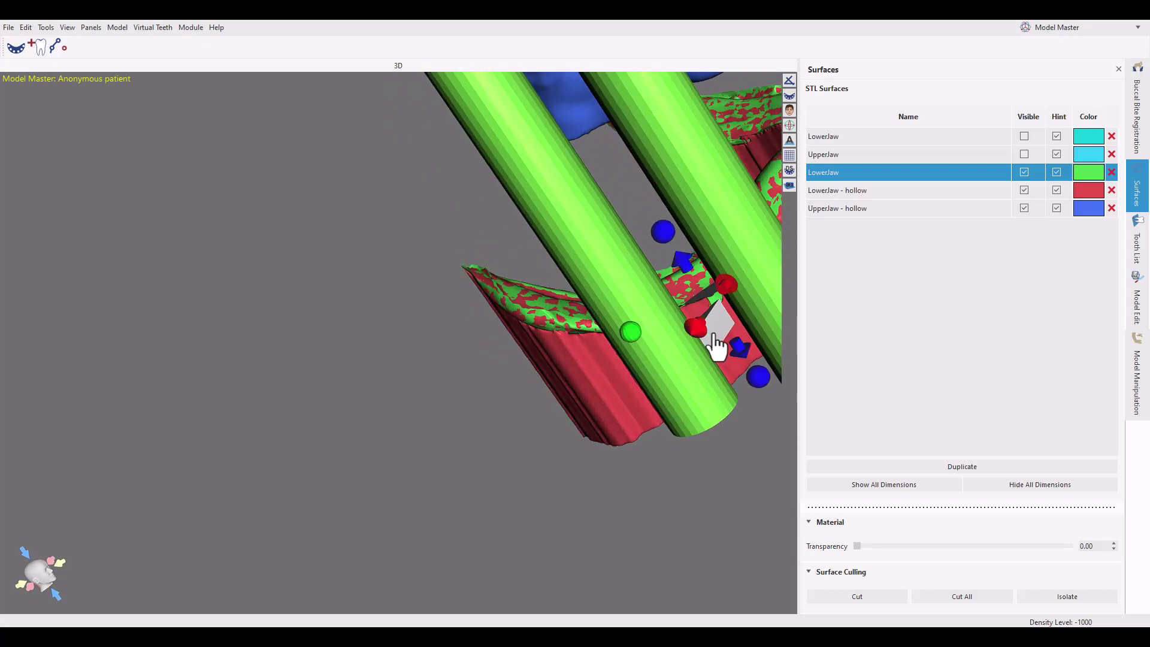
pyautogui.moveTo(743, 358); pyautogui.dragTo(757, 437)
pyautogui.moveTo(544, 473); pyautogui.dragTo(251, 461, button='right')
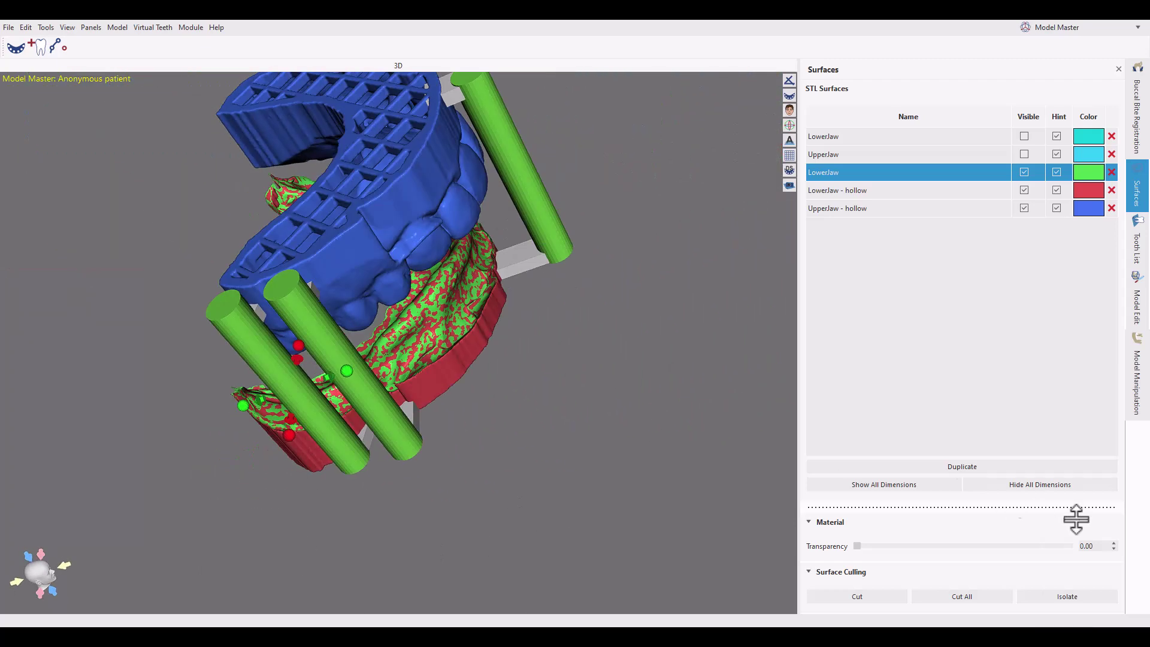
# Merge the pins into both hollow jaws to create the hollow_with_pins models.
pyautogui.click(1138, 345)
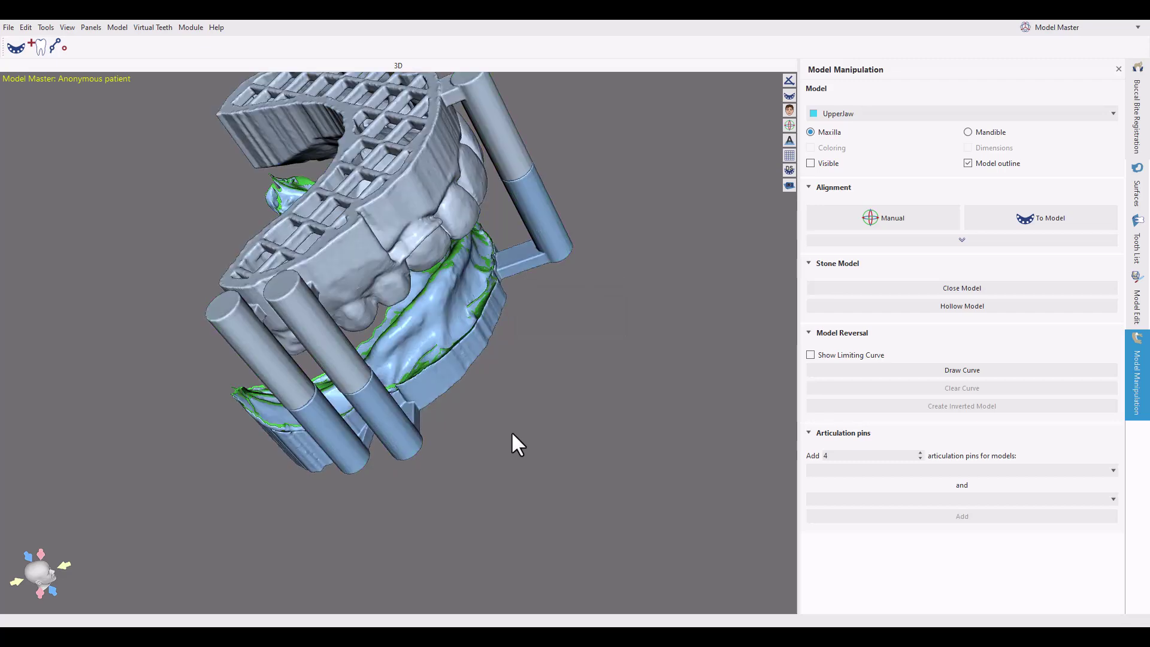
pyautogui.moveTo(604, 401); pyautogui.dragTo(167, 402)
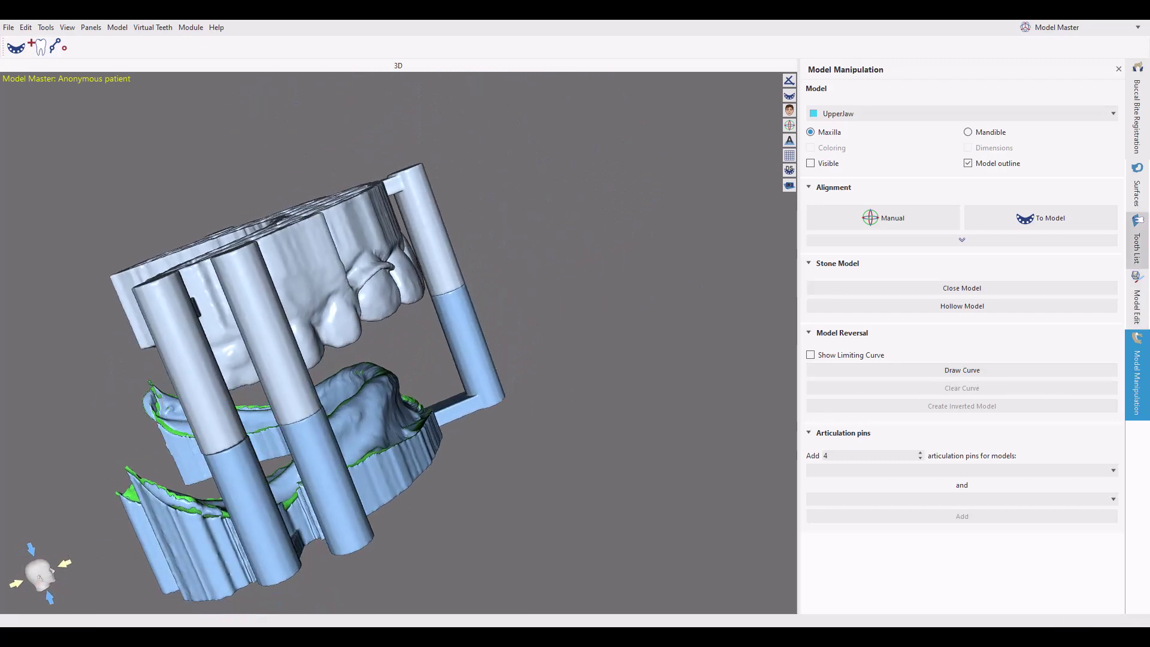
pyautogui.click(1141, 305)
pyautogui.click(1136, 374)
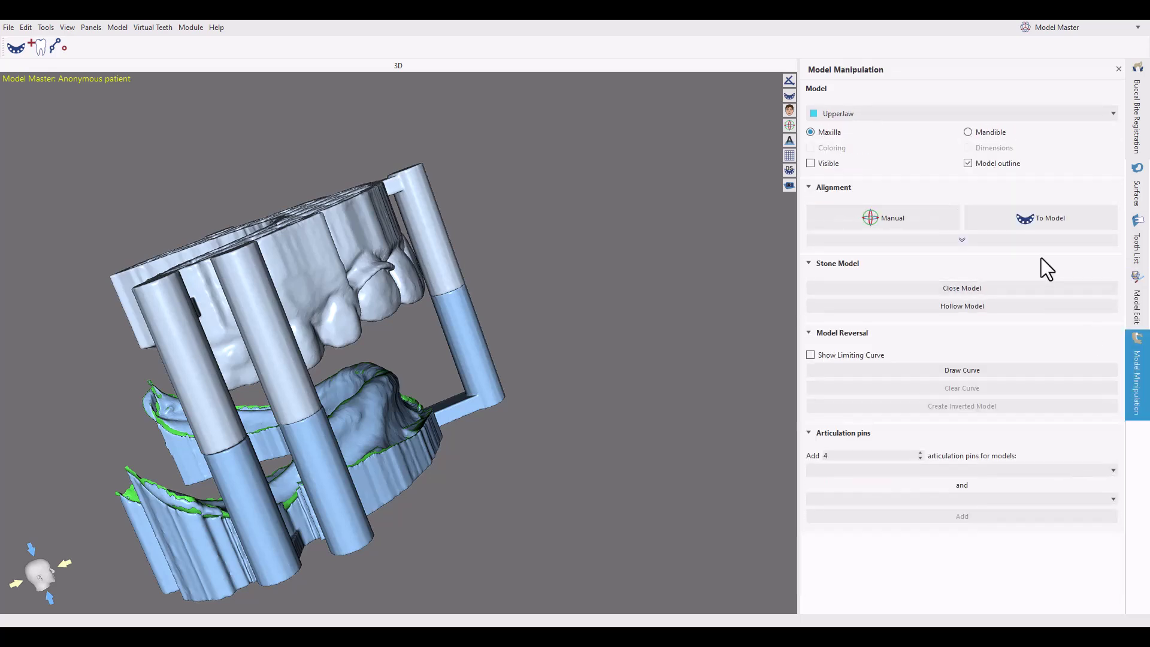
pyautogui.click(1141, 198)
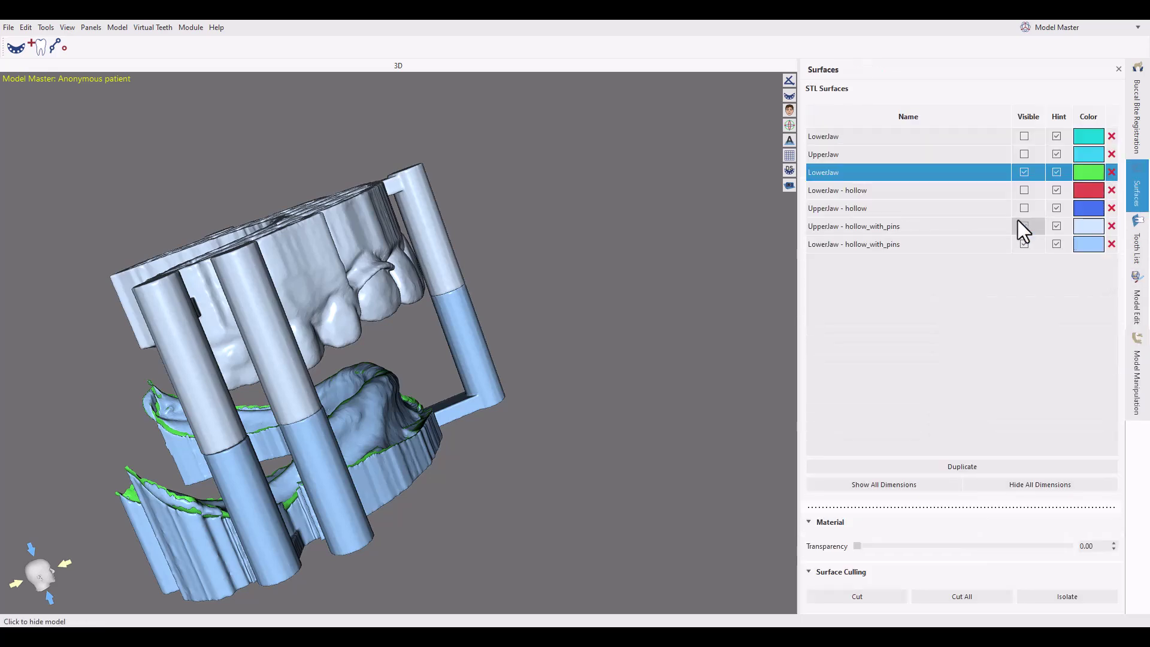
pyautogui.click(1031, 140)
pyautogui.moveTo(501, 432); pyautogui.dragTo(36, 364)
pyautogui.scroll(4, 371, 328)
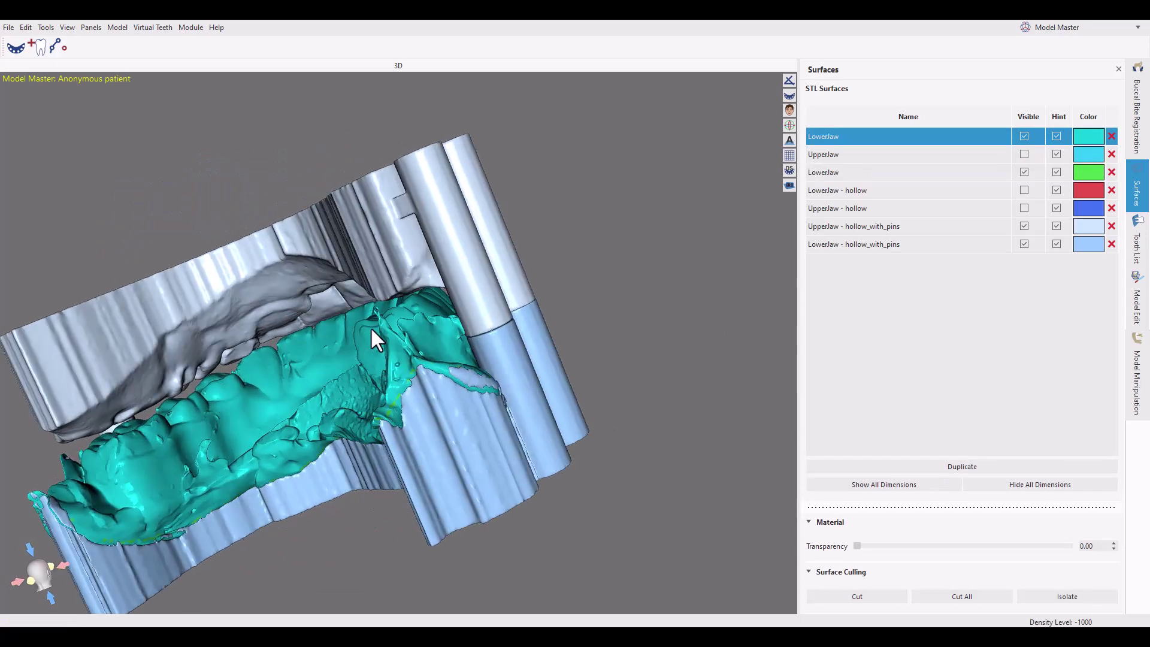
pyautogui.scroll(-4, 371, 330)
pyautogui.moveTo(371, 330); pyautogui.dragTo(557, 442)
pyautogui.moveTo(242, 520); pyautogui.dragTo(384, 431)
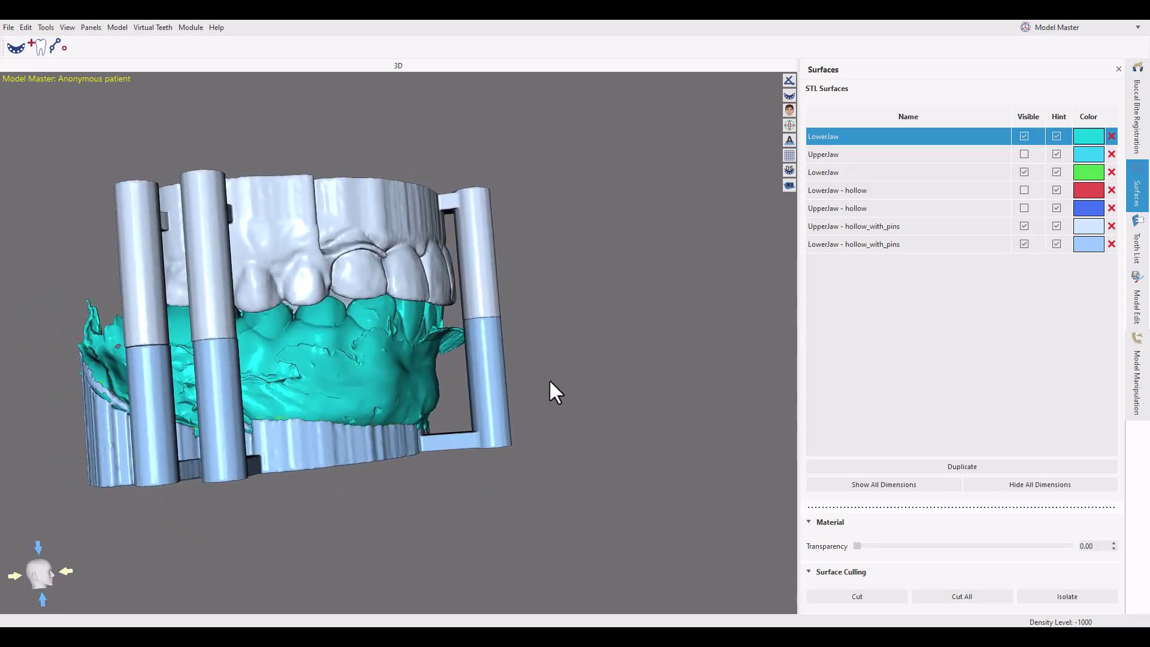
pyautogui.moveTo(616, 359); pyautogui.dragTo(633, 376)
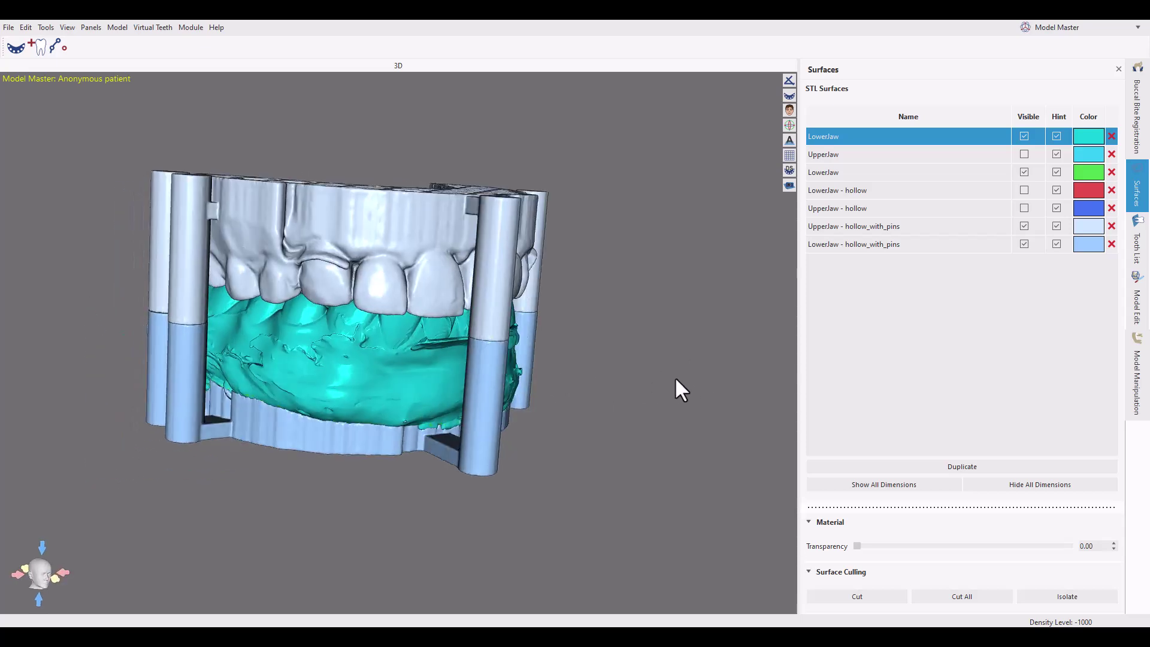
pyautogui.moveTo(749, 360); pyautogui.dragTo(470, 472)
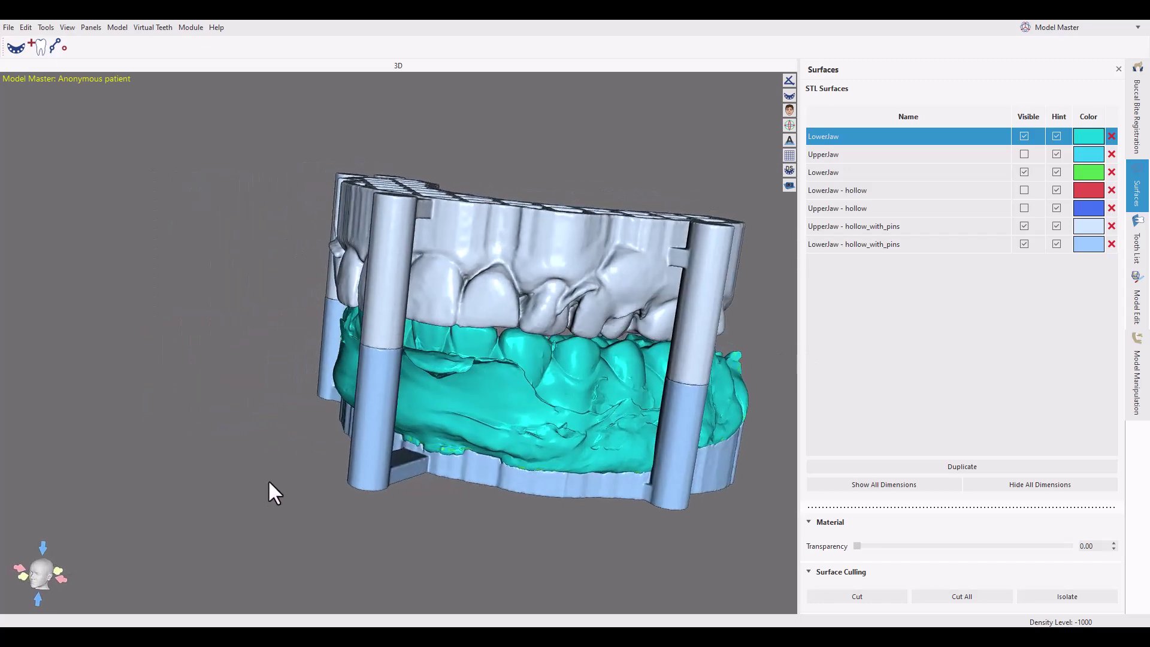
pyautogui.moveTo(252, 534); pyautogui.dragTo(262, 523)
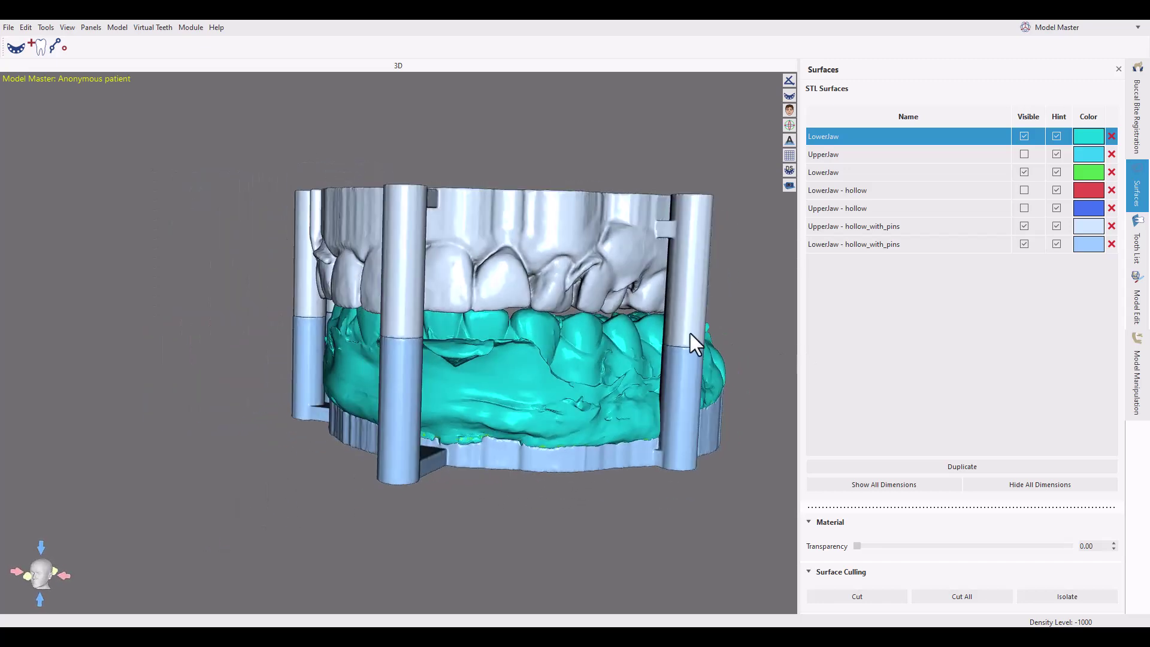
# Hide the cyan scan, green LowerJaw and UpperJaw - hollow_with_pins, leaving the pinned lower jaw.
pyautogui.click(1028, 138)
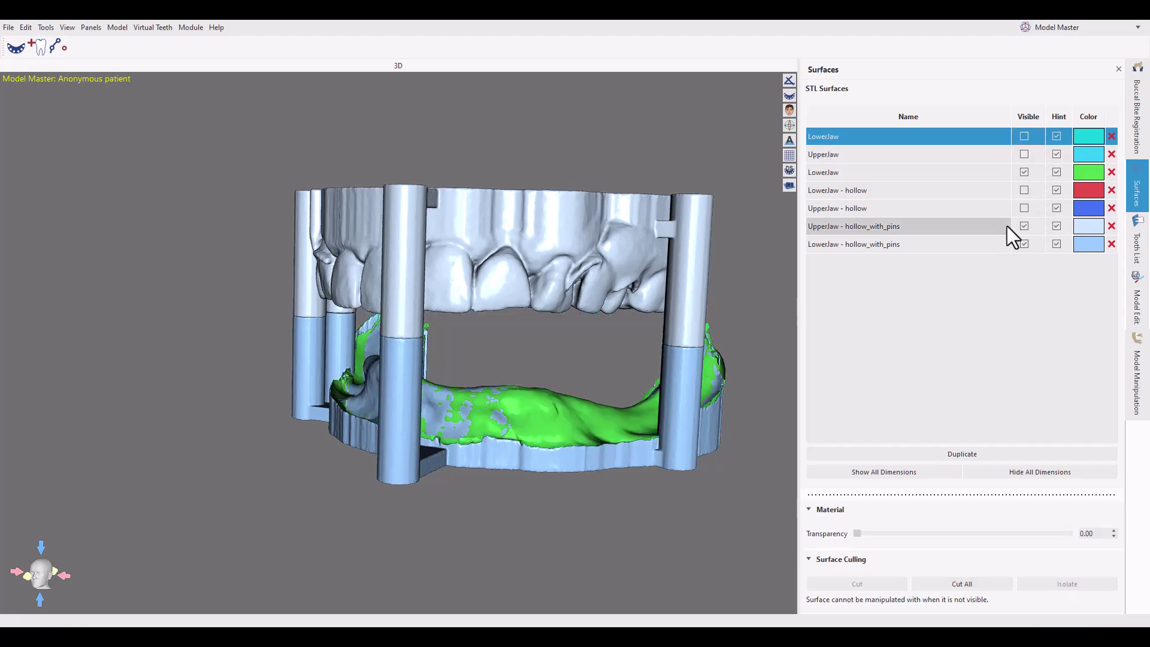
pyautogui.click(1027, 173)
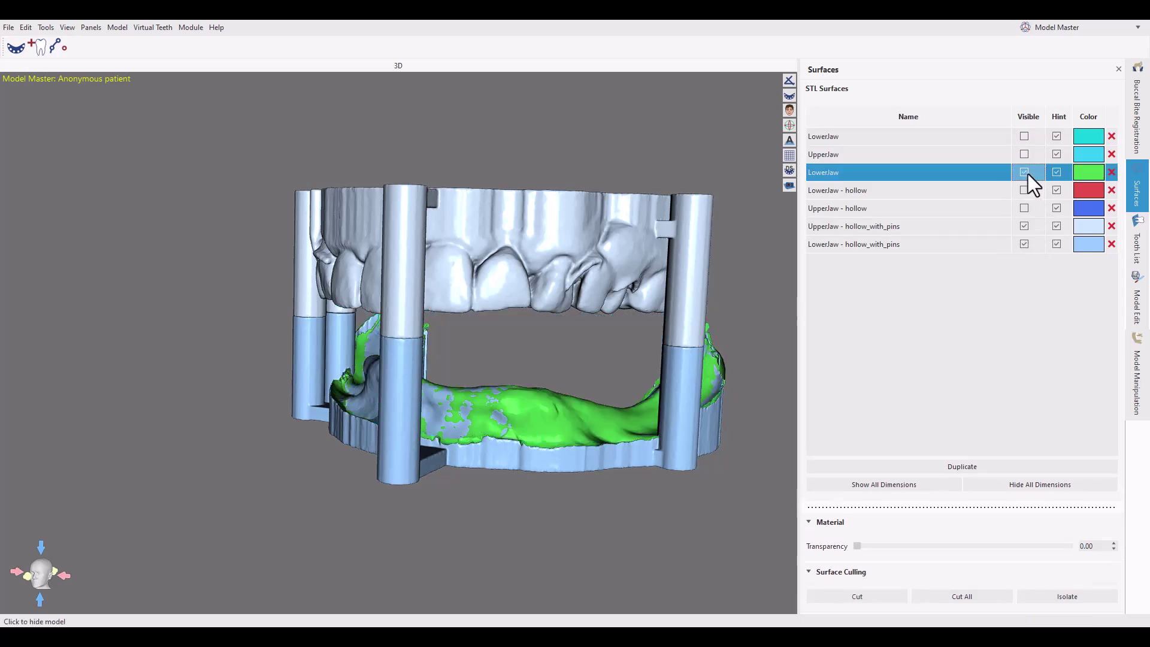
pyautogui.click(1025, 226)
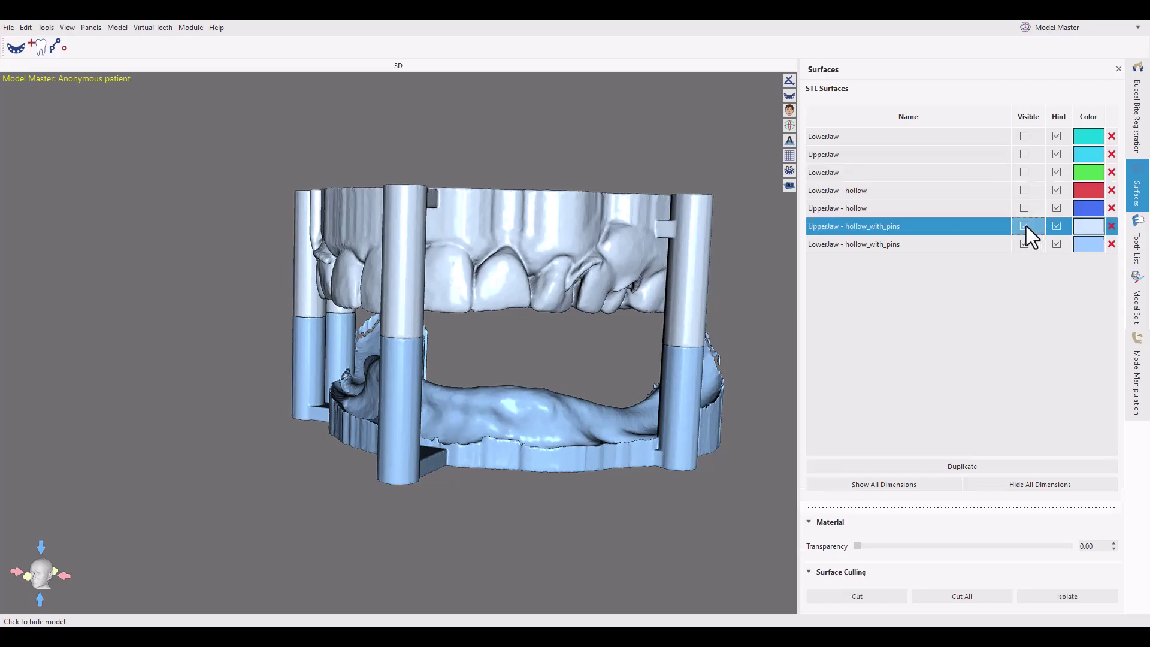
pyautogui.moveTo(400, 299); pyautogui.dragTo(365, 305, button='right')
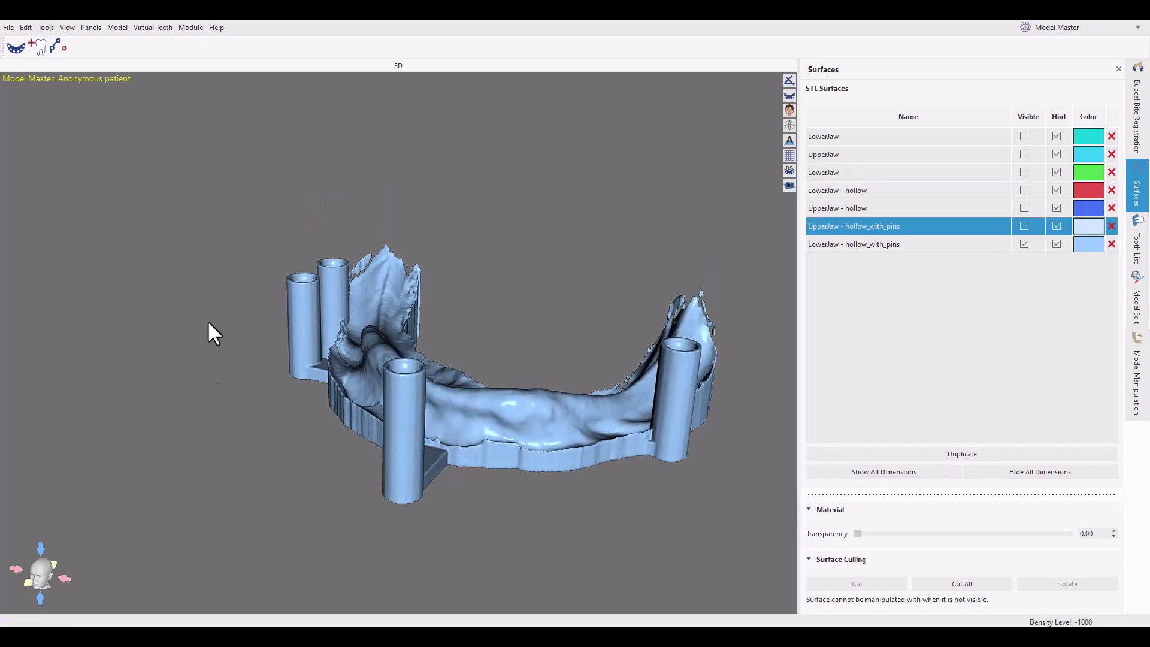
pyautogui.moveTo(209, 323); pyautogui.dragTo(533, 241, button='right')
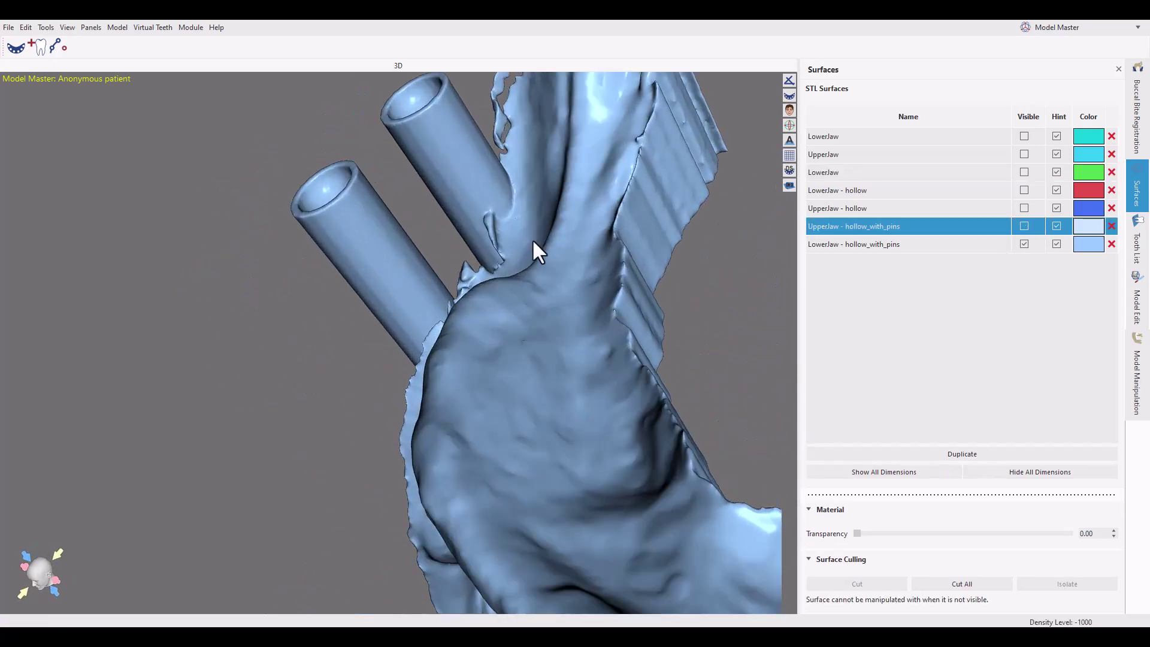
pyautogui.moveTo(190, 357); pyautogui.dragTo(570, 359, button='right')
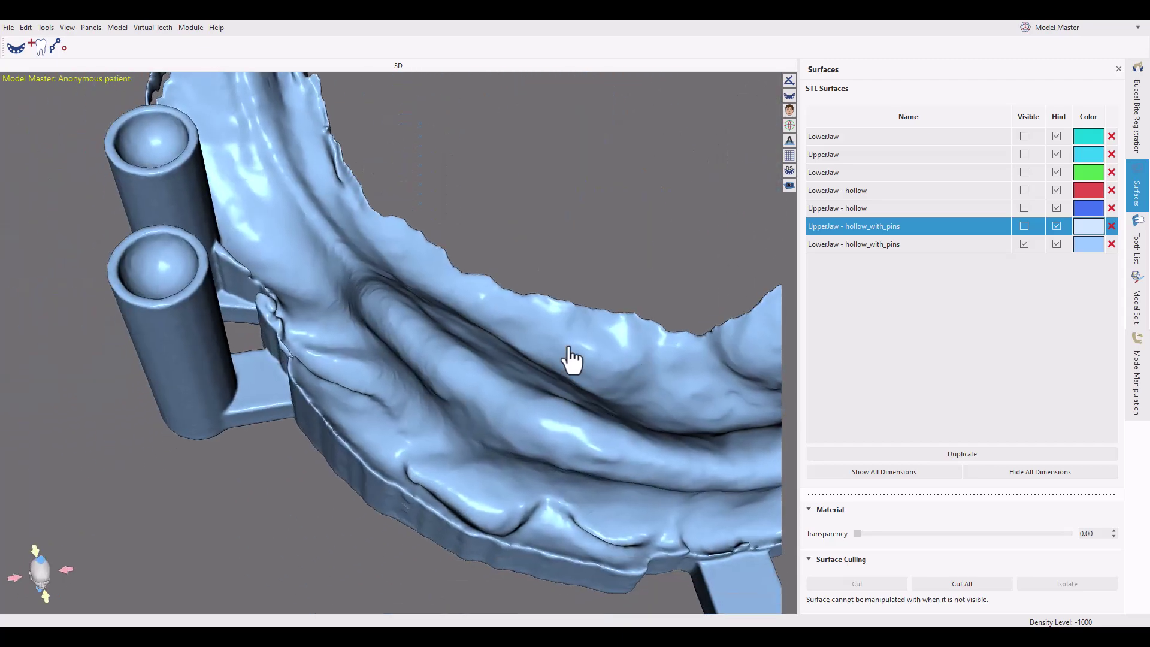
# Switch to the Model Master module and zoom in on the lower jaw surface.
pyautogui.click(181, 30)
pyautogui.click(183, 40)
pyautogui.moveTo(557, 496); pyautogui.dragTo(328, 466, button='right')
pyautogui.scroll(3, 327, 462)
pyautogui.moveTo(221, 440); pyautogui.dragTo(551, 437, button='right')
# Paint a Selection Brush selection along the jaw's thin bridge, then clear the accidental whole-jaw selection.
pyautogui.click(1138, 278)
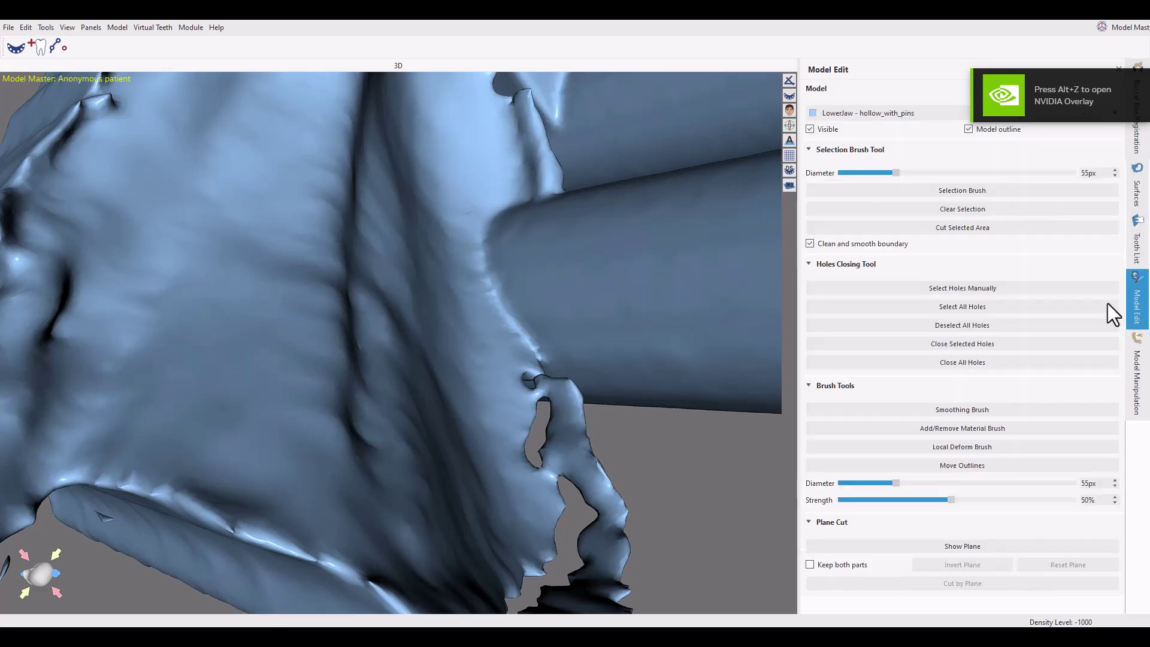
pyautogui.click(952, 195)
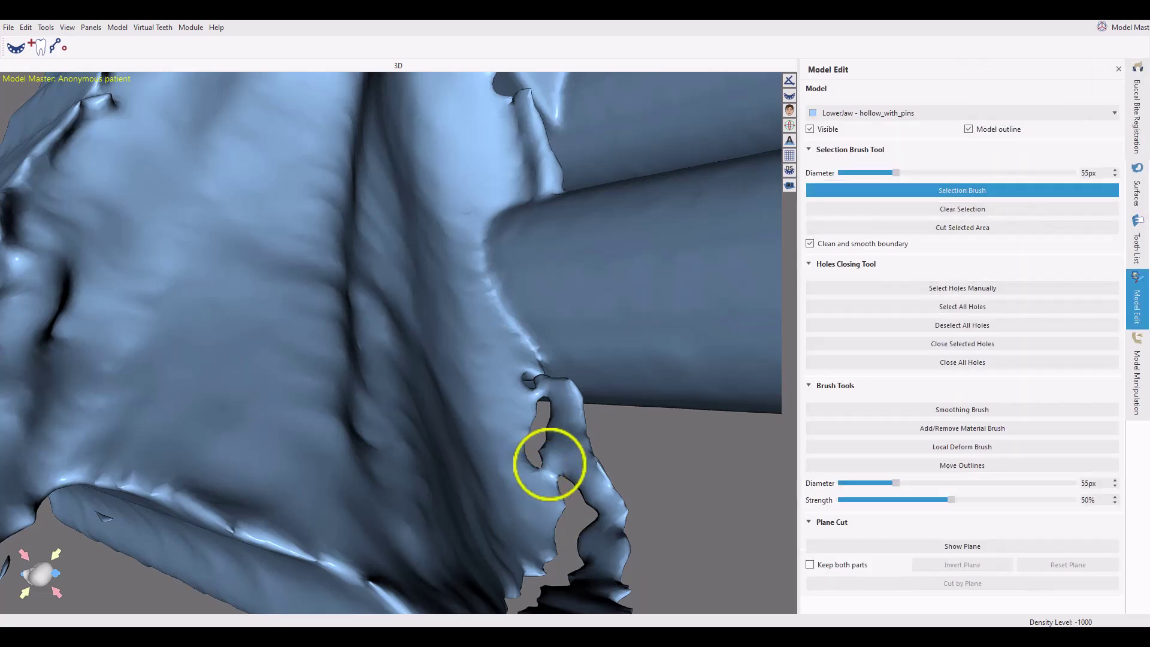
pyautogui.click(558, 459)
pyautogui.moveTo(560, 458)
pyautogui.mouseDown()
pyautogui.moveTo(567, 419)
pyautogui.moveTo(544, 386)
pyautogui.moveTo(577, 385)
pyautogui.mouseUp()
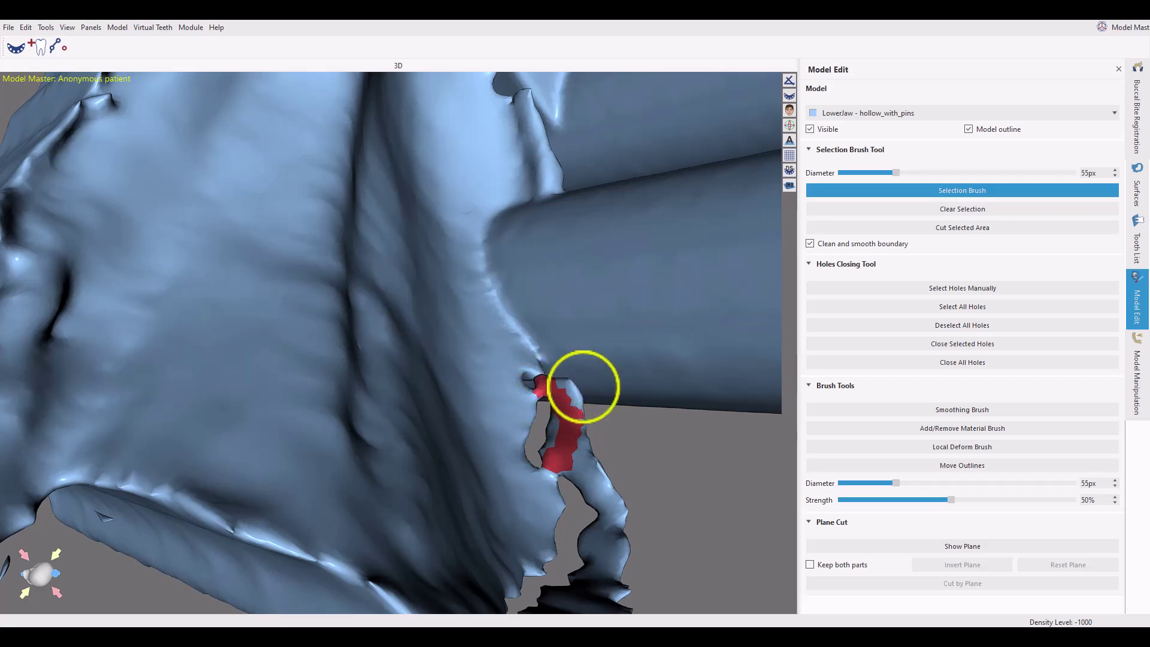
pyautogui.click(543, 387)
pyautogui.moveTo(543, 386)
pyautogui.mouseDown()
pyautogui.moveTo(568, 404)
pyautogui.moveTo(554, 463)
pyautogui.mouseUp()
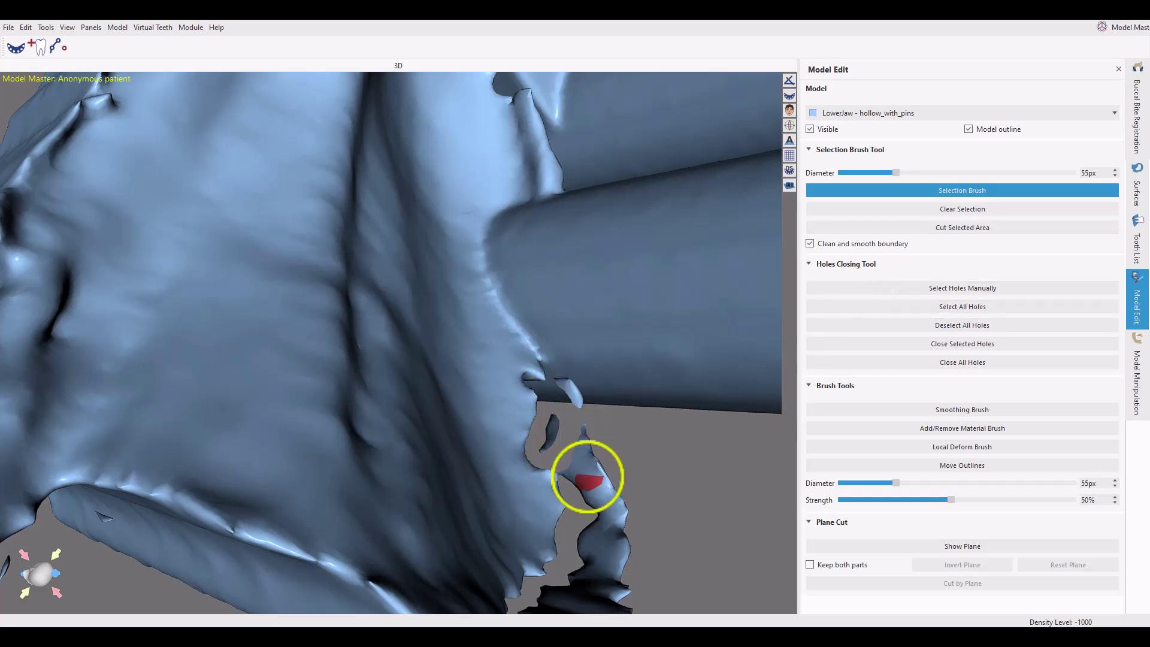
pyautogui.doubleClick(592, 470)
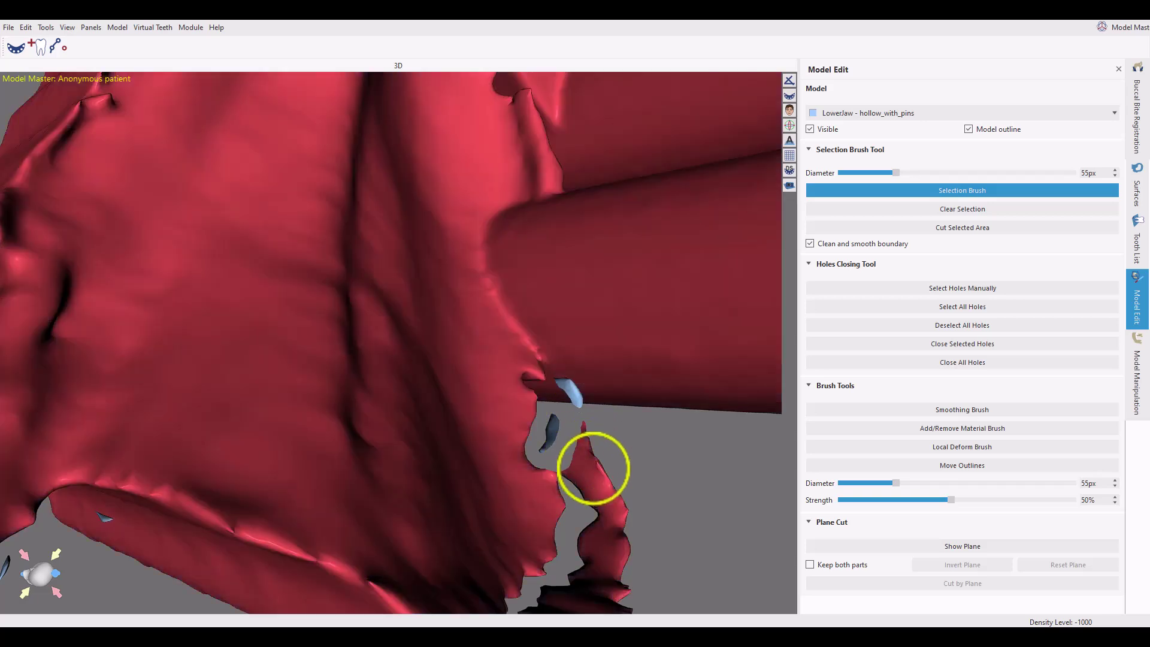
pyautogui.click(950, 208)
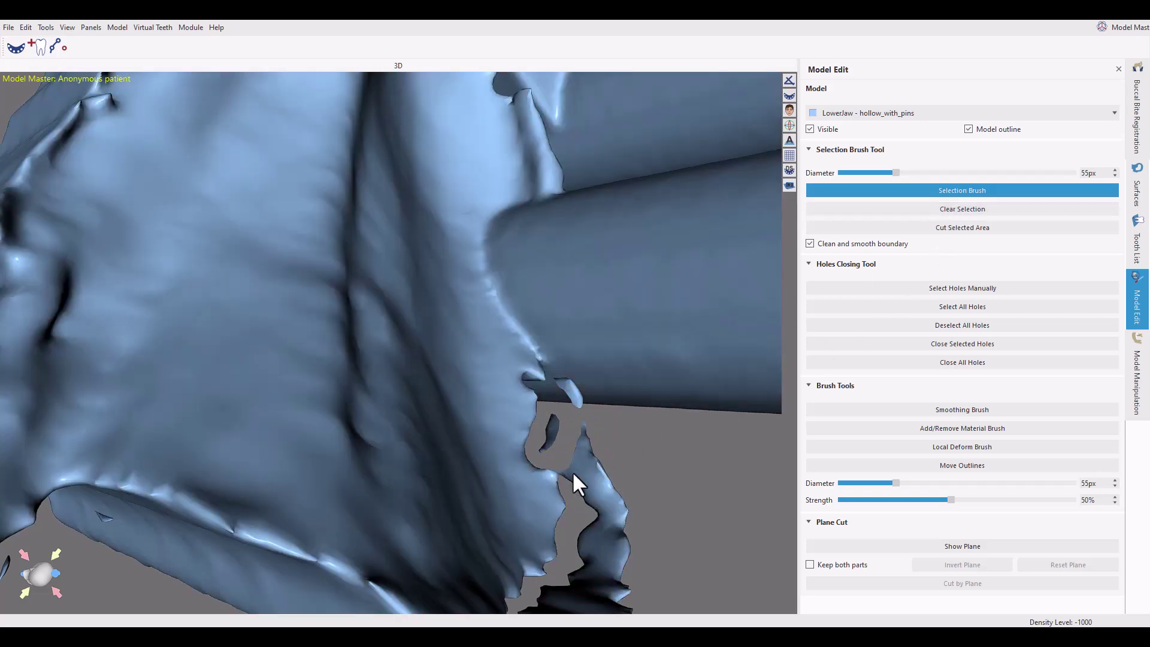
# Mark the stray fragments, lower protrusion and patch near the pin, then cut them away.
pyautogui.click(569, 473)
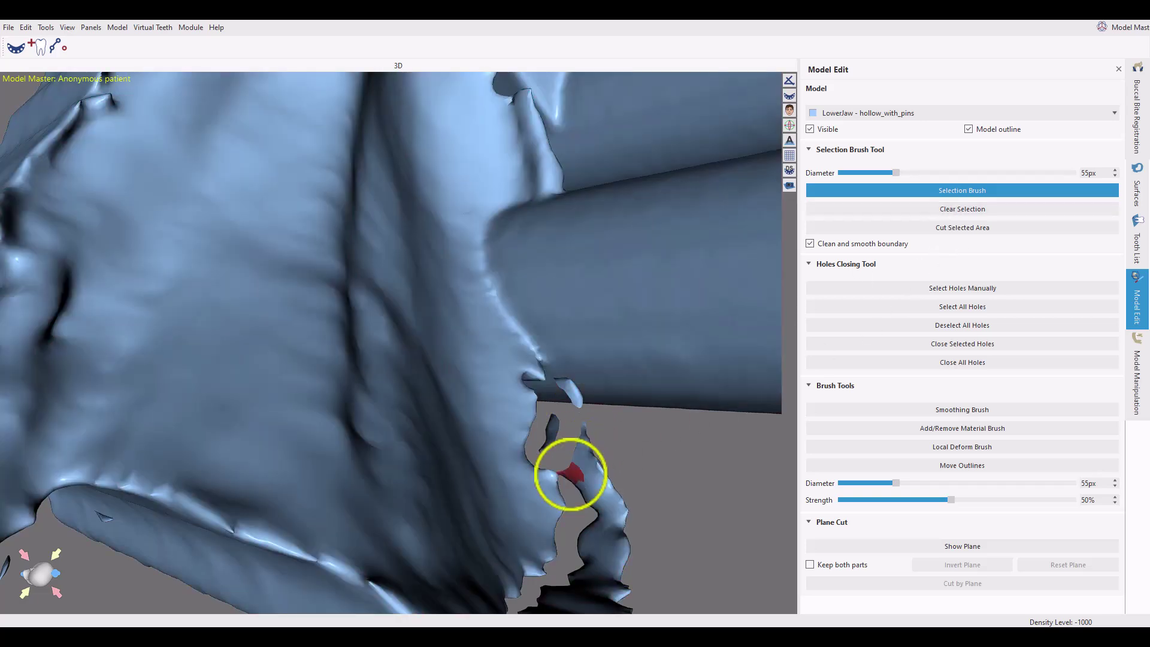
pyautogui.click(898, 227)
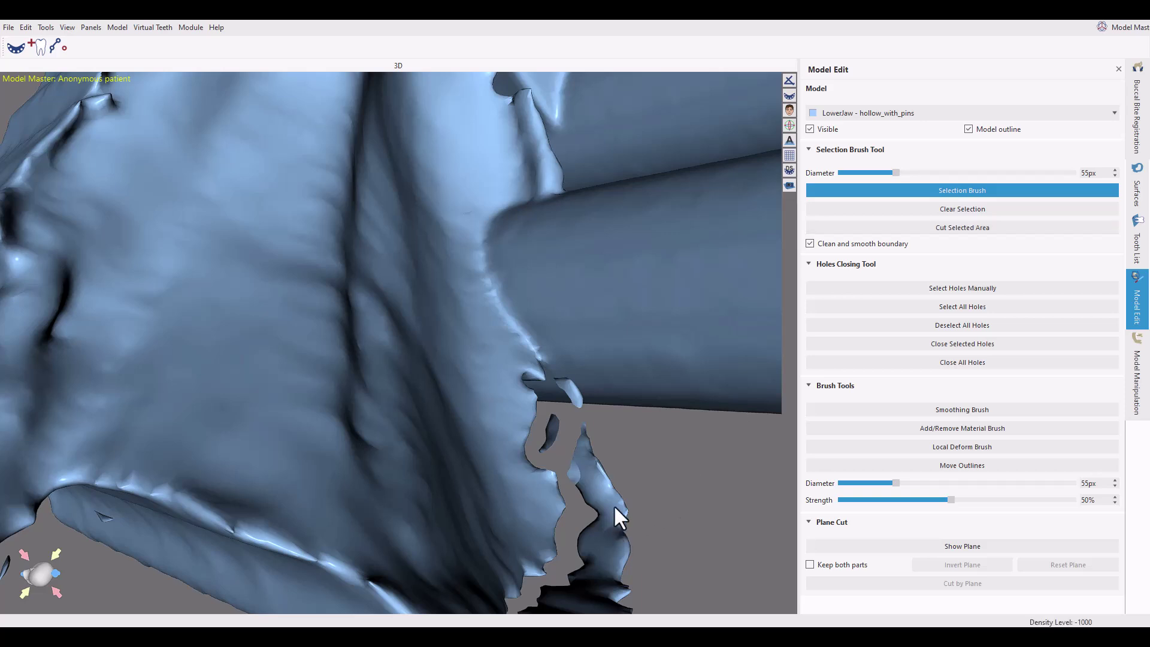
pyautogui.moveTo(613, 504)
pyautogui.mouseDown()
pyautogui.moveTo(611, 482)
pyautogui.moveTo(549, 426)
pyautogui.mouseUp()
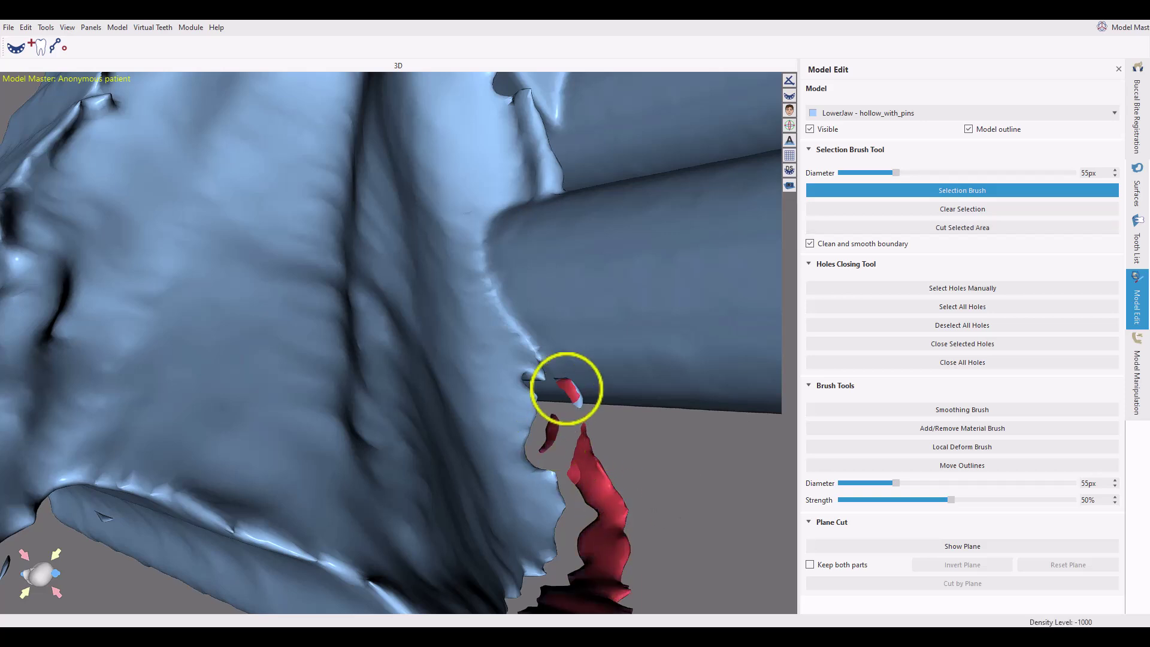
pyautogui.moveTo(566, 388)
pyautogui.mouseDown()
pyautogui.moveTo(688, 355)
pyautogui.moveTo(570, 403)
pyautogui.mouseUp()
pyautogui.click(874, 228)
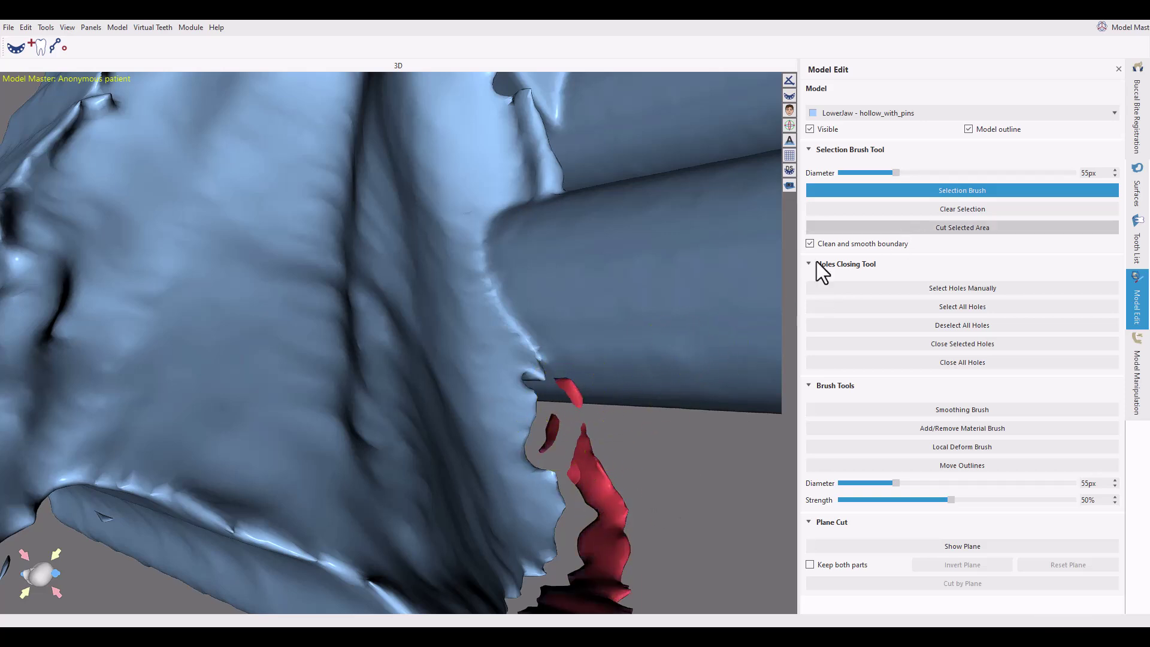
pyautogui.scroll(-5, 612, 435)
pyautogui.moveTo(612, 435); pyautogui.dragTo(299, 589, button='right')
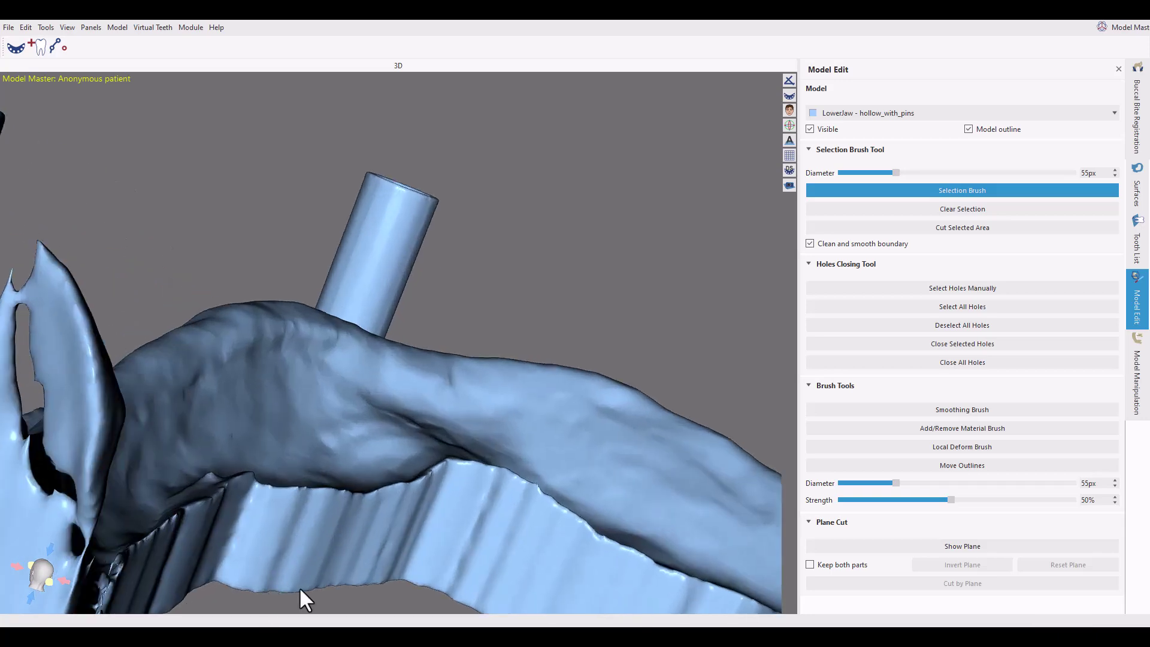
pyautogui.moveTo(265, 303); pyautogui.dragTo(612, 247, button='right')
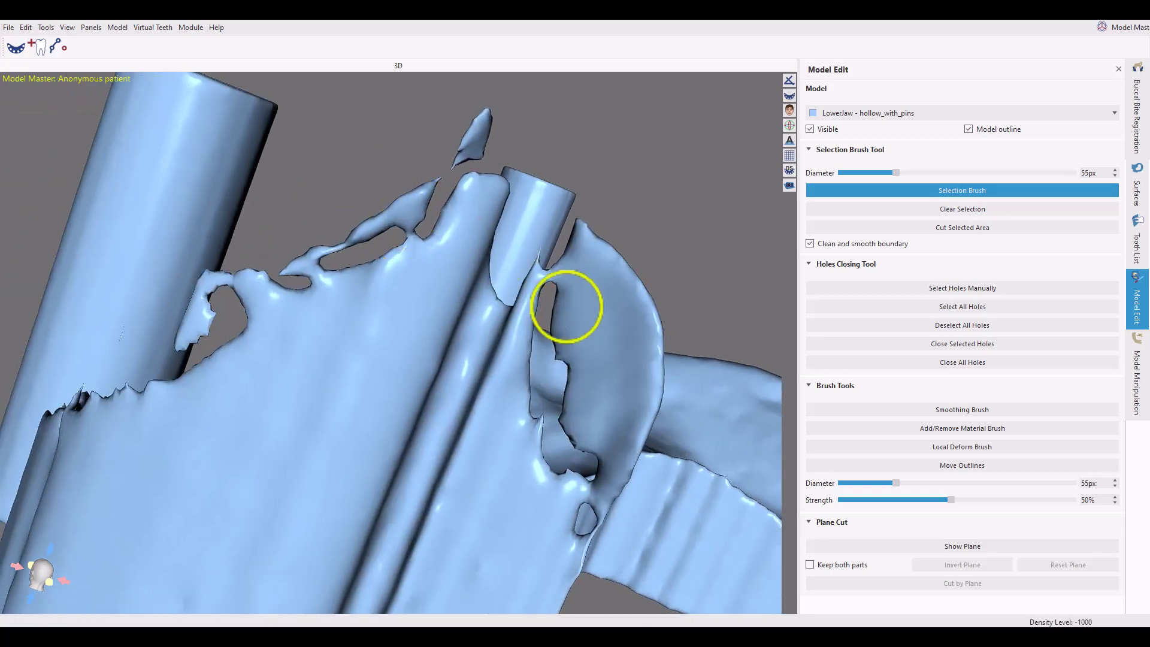
pyautogui.moveTo(698, 288)
pyautogui.mouseDown(button='right')
pyautogui.moveTo(186, 385)
pyautogui.moveTo(495, 308)
pyautogui.moveTo(244, 286)
pyautogui.moveTo(252, 321)
pyautogui.moveTo(178, 413)
pyautogui.moveTo(318, 469)
pyautogui.moveTo(383, 432)
pyautogui.mouseUp(button='right')
# Select LowerJaw - hollow_with_pins and lasso-cut away its ragged tip with Surface Culling.
pyautogui.click(1137, 190)
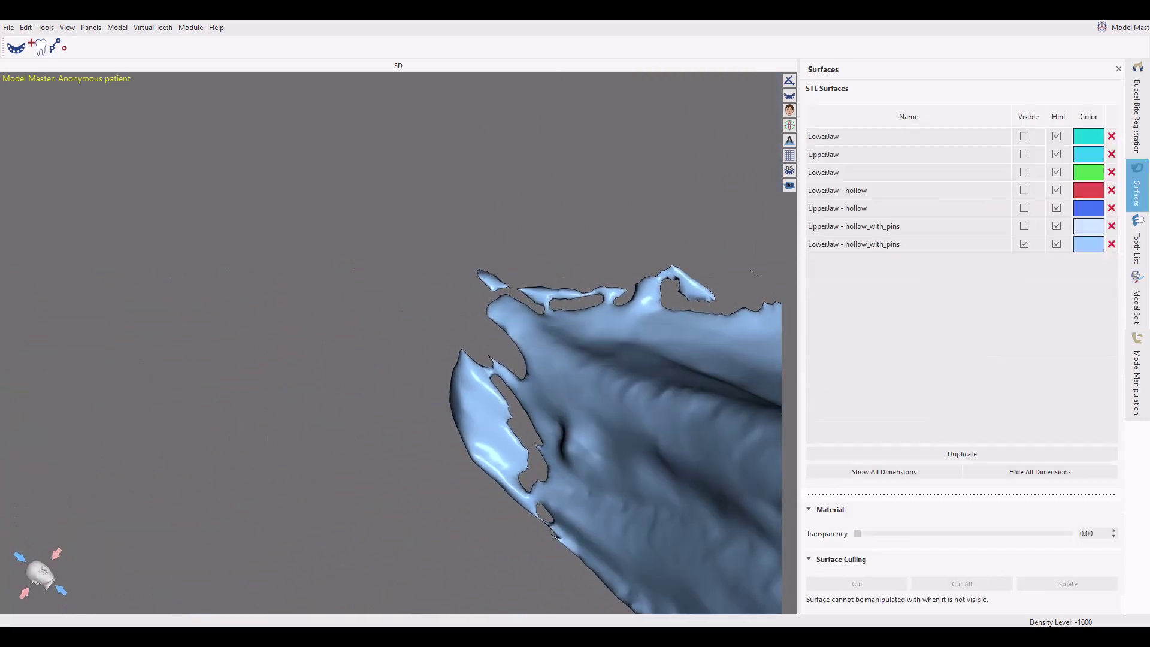
pyautogui.click(878, 244)
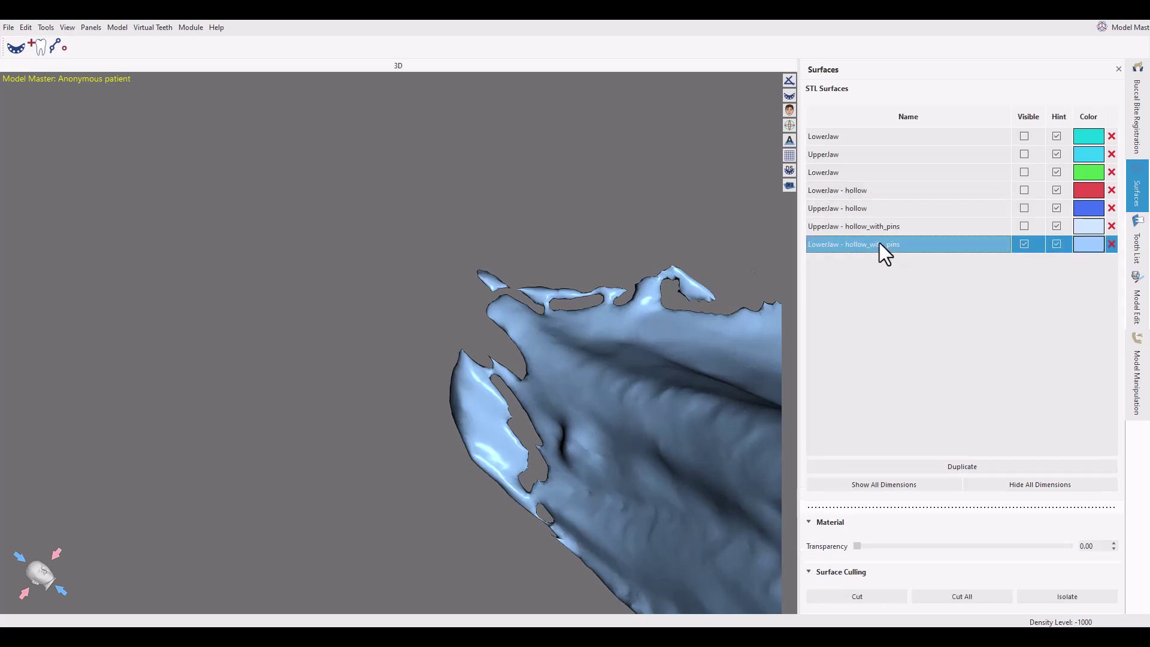
pyautogui.moveTo(388, 446)
pyautogui.mouseDown()
pyautogui.moveTo(397, 330)
pyautogui.moveTo(484, 345)
pyautogui.moveTo(508, 362)
pyautogui.moveTo(529, 393)
pyautogui.moveTo(554, 571)
pyautogui.moveTo(504, 584)
pyautogui.mouseUp()
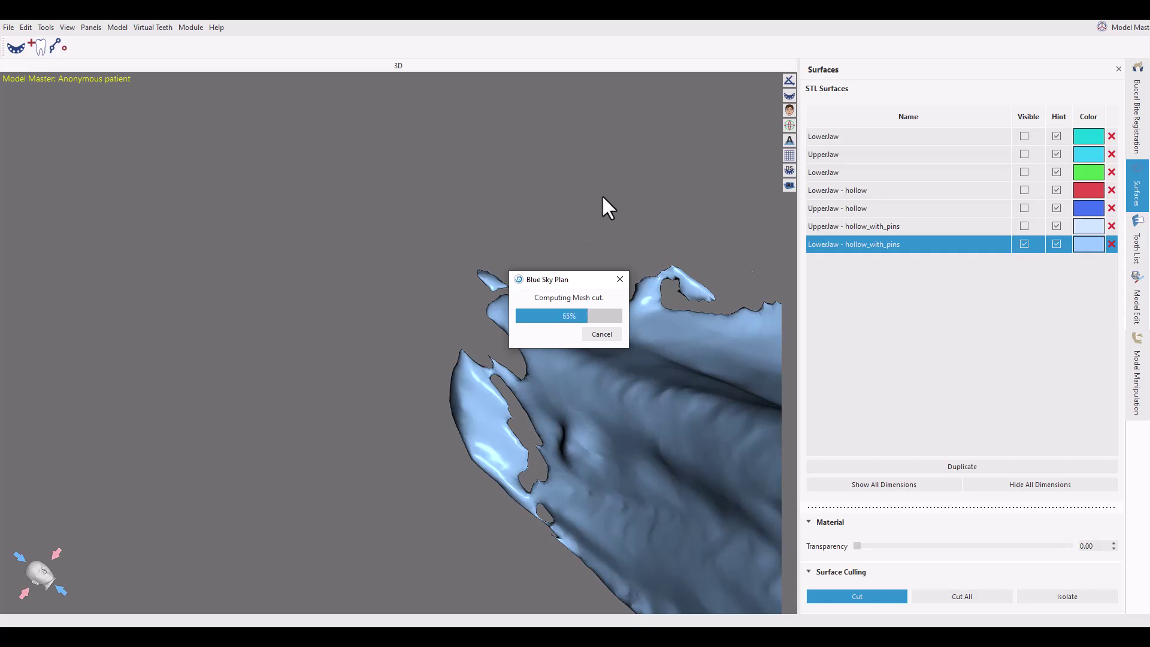
pyautogui.moveTo(601, 195)
pyautogui.mouseDown()
pyautogui.moveTo(443, 240)
pyautogui.moveTo(447, 270)
pyautogui.moveTo(465, 290)
pyautogui.moveTo(512, 290)
pyautogui.moveTo(543, 311)
pyautogui.moveTo(716, 308)
pyautogui.moveTo(655, 188)
pyautogui.mouseUp()
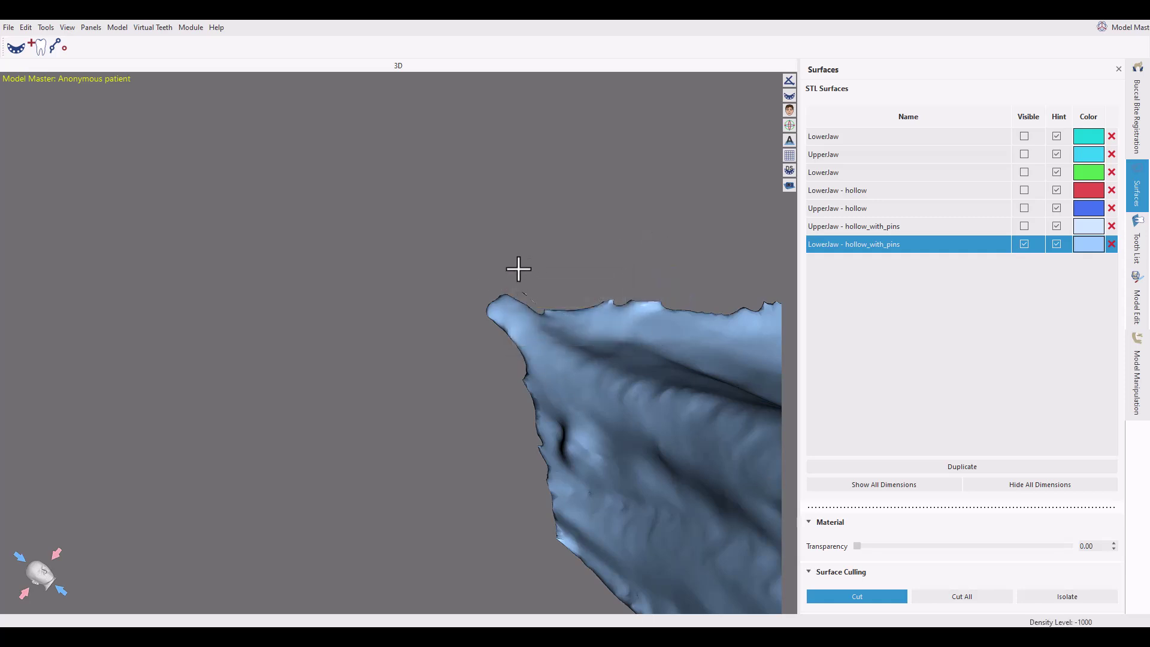
pyautogui.moveTo(518, 269)
pyautogui.mouseDown()
pyautogui.moveTo(531, 309)
pyautogui.moveTo(570, 277)
pyautogui.mouseUp()
pyautogui.click(835, 597)
pyautogui.moveTo(591, 563); pyautogui.dragTo(416, 465)
pyautogui.scroll(10, 415, 464)
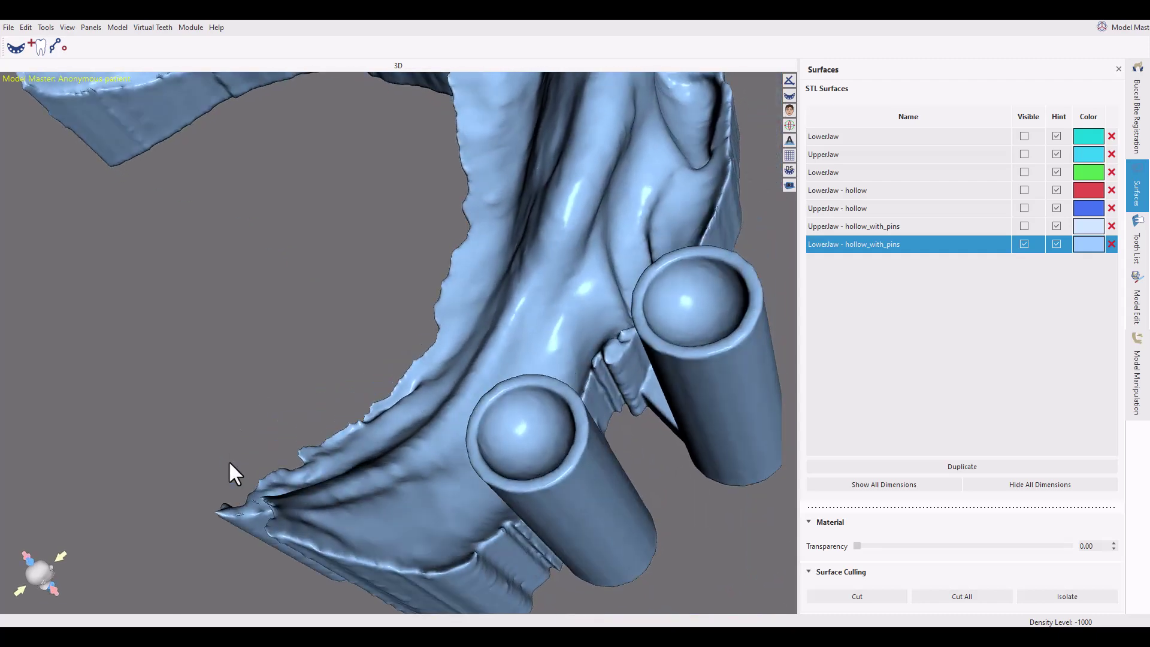
# Manually mark the hole at the jaw's base beside the pins and close it.
pyautogui.click(1136, 303)
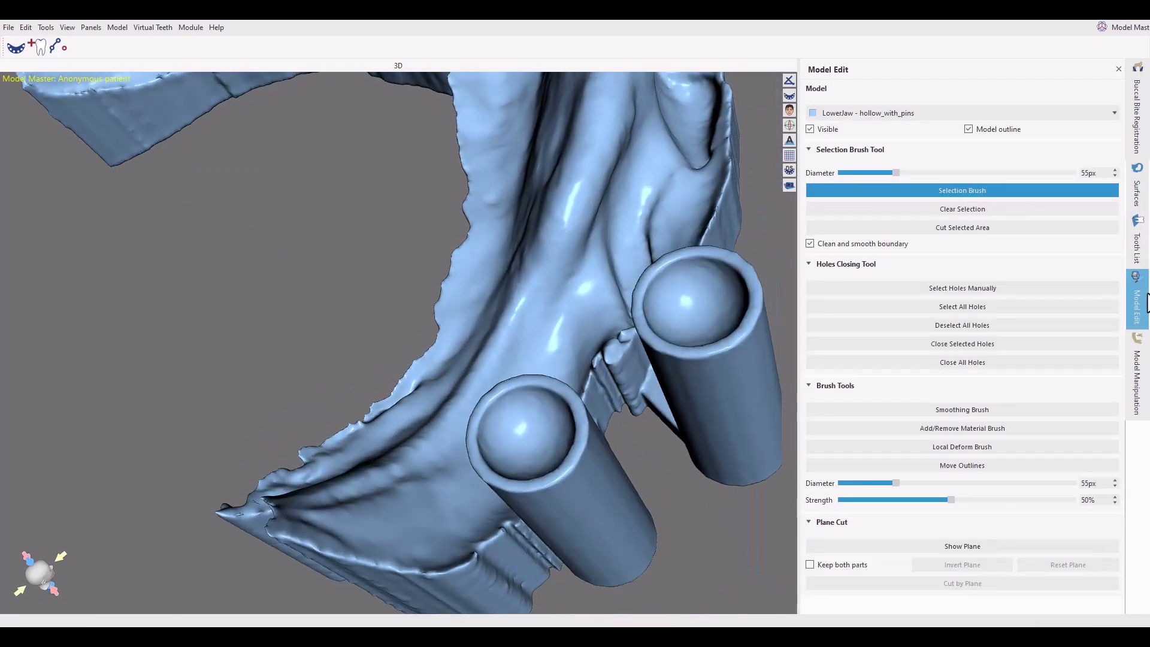
pyautogui.click(997, 290)
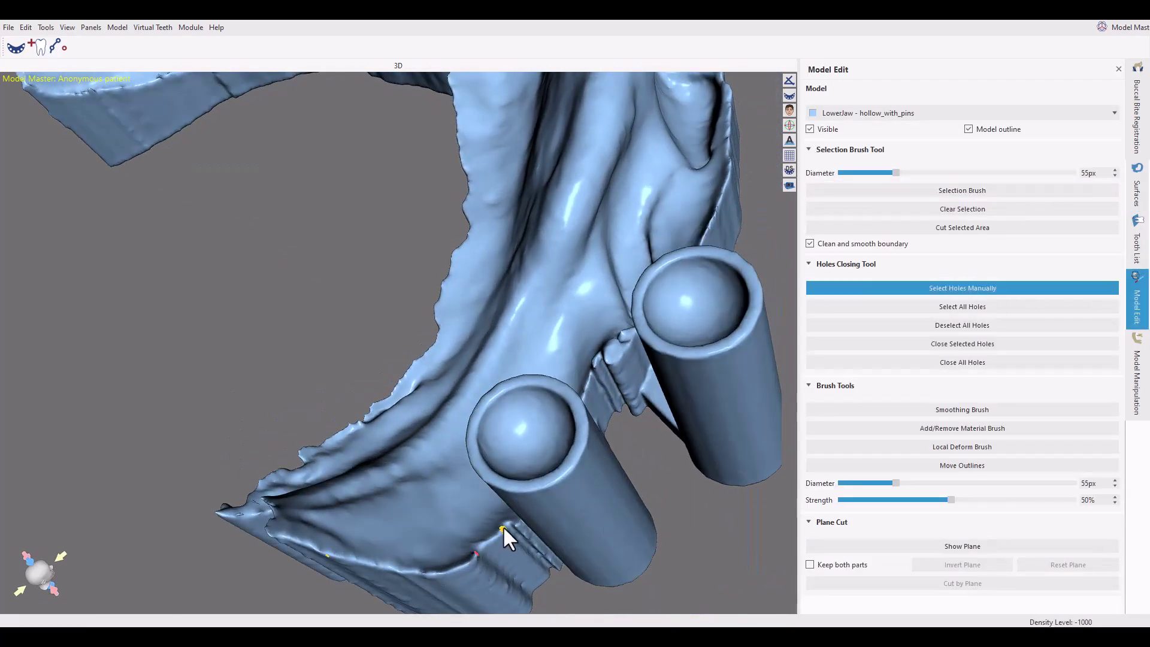
pyautogui.moveTo(333, 555); pyautogui.dragTo(371, 503)
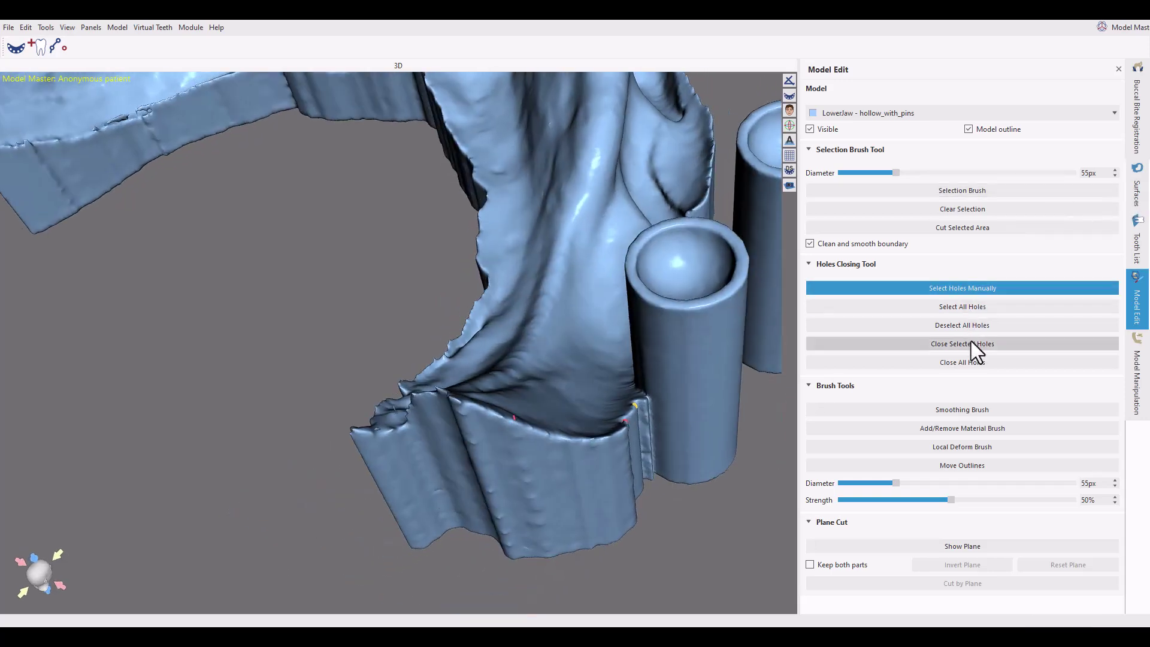
pyautogui.click(634, 405)
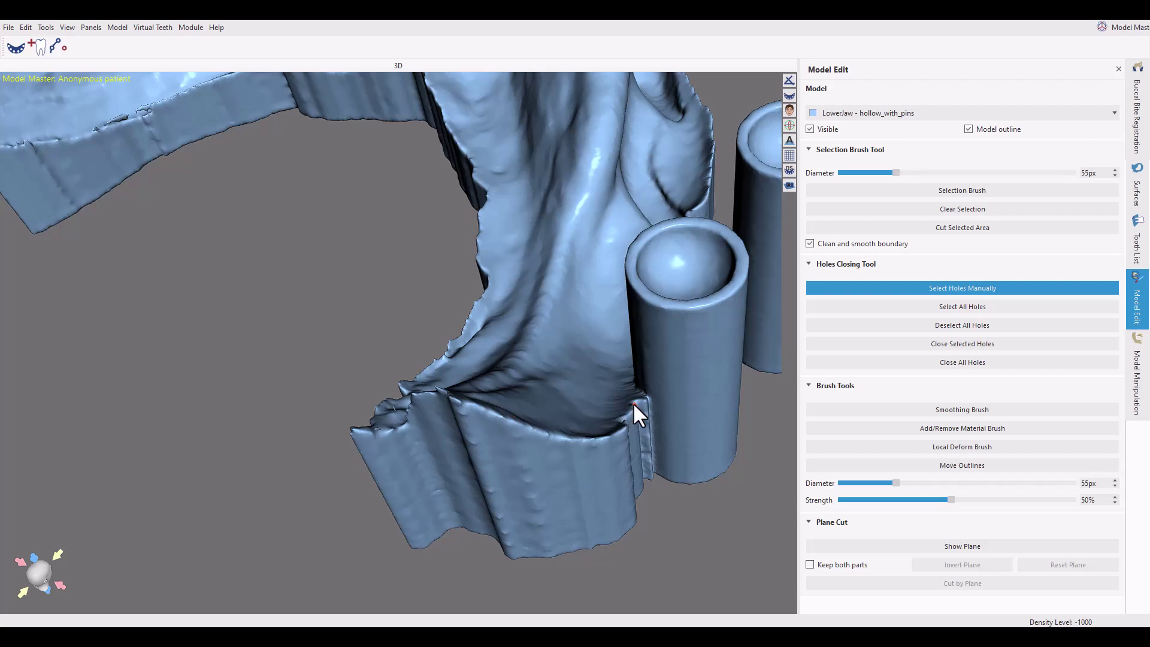
pyautogui.click(980, 342)
pyautogui.moveTo(329, 372); pyautogui.dragTo(316, 290)
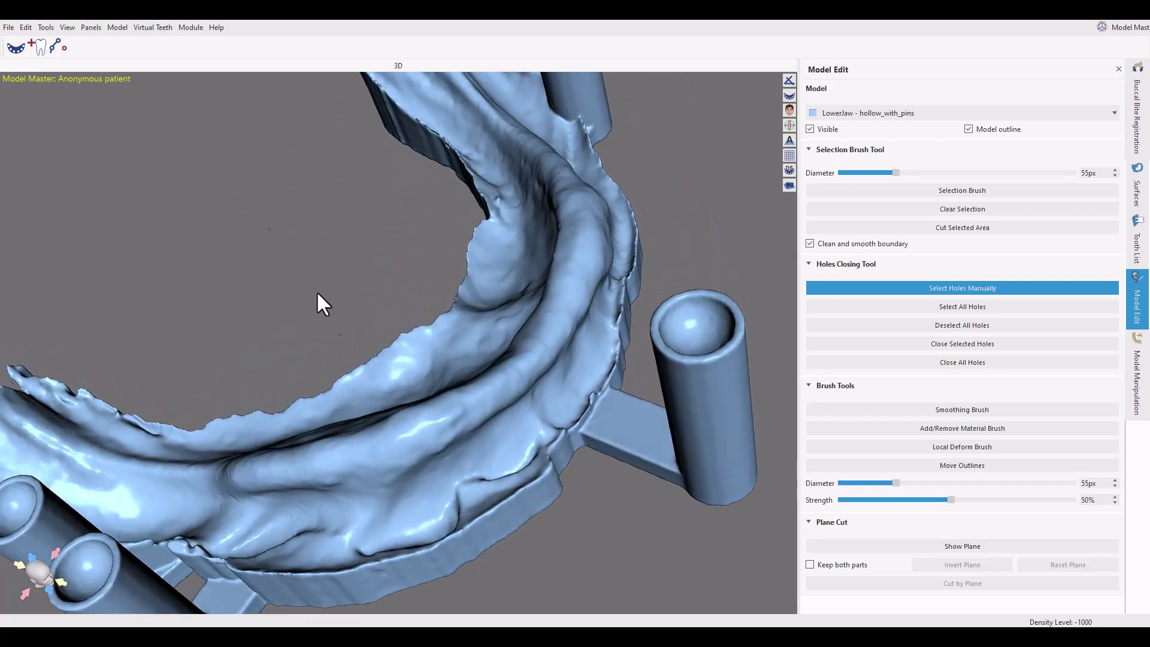
# Export the pinned lower jaw via File > Export Data, overwriting Project #2's Mand Articulated.stl.
pyautogui.click(8, 28)
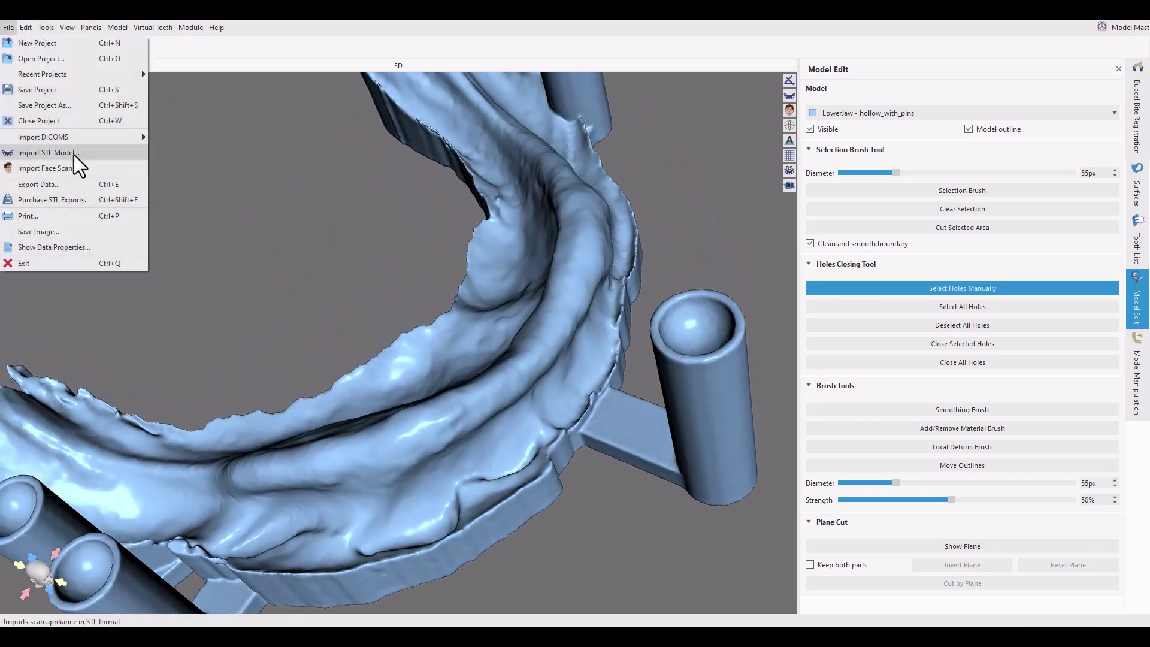
pyautogui.click(62, 185)
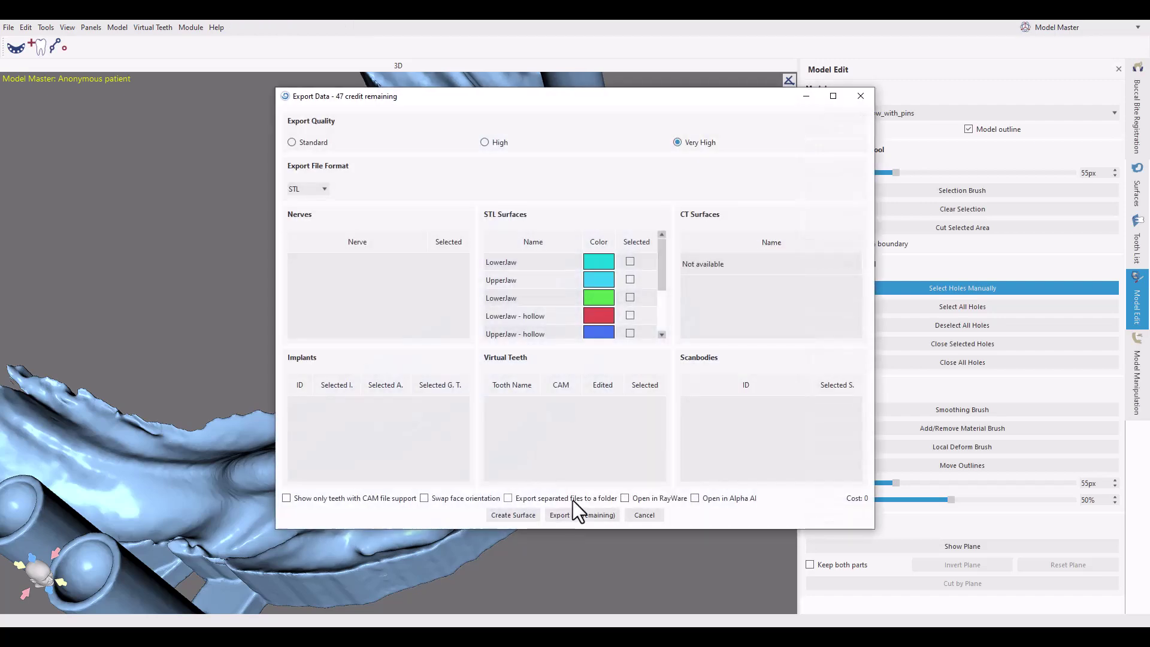
pyautogui.click(576, 515)
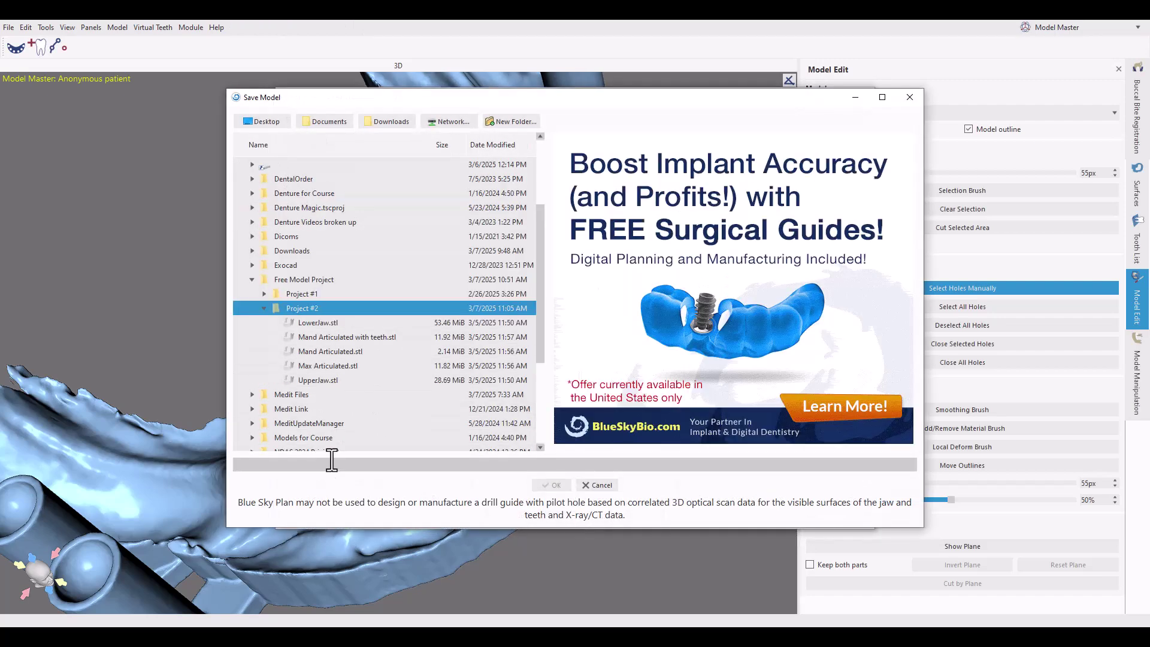
pyautogui.click(357, 351)
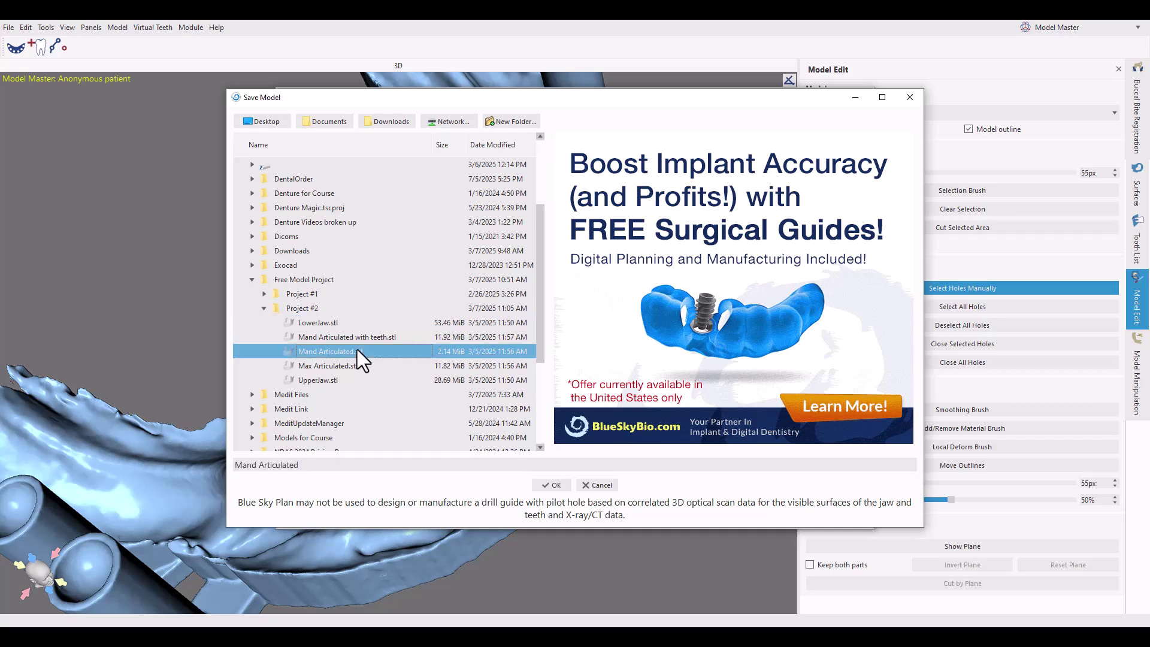
pyautogui.click(546, 483)
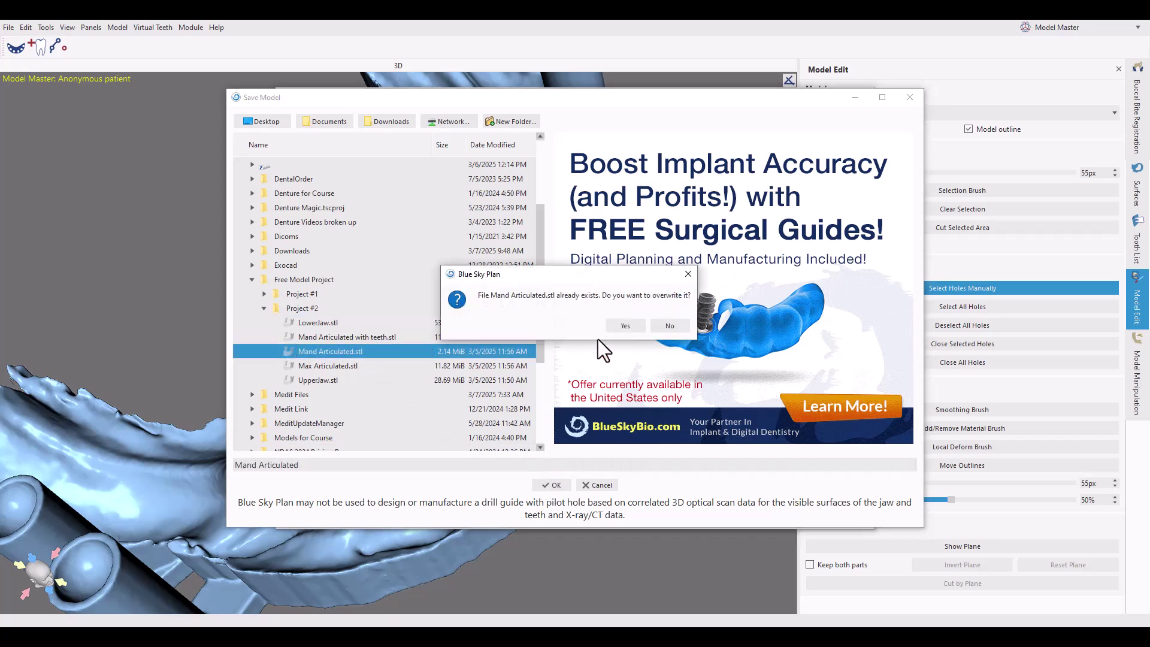
pyautogui.click(615, 326)
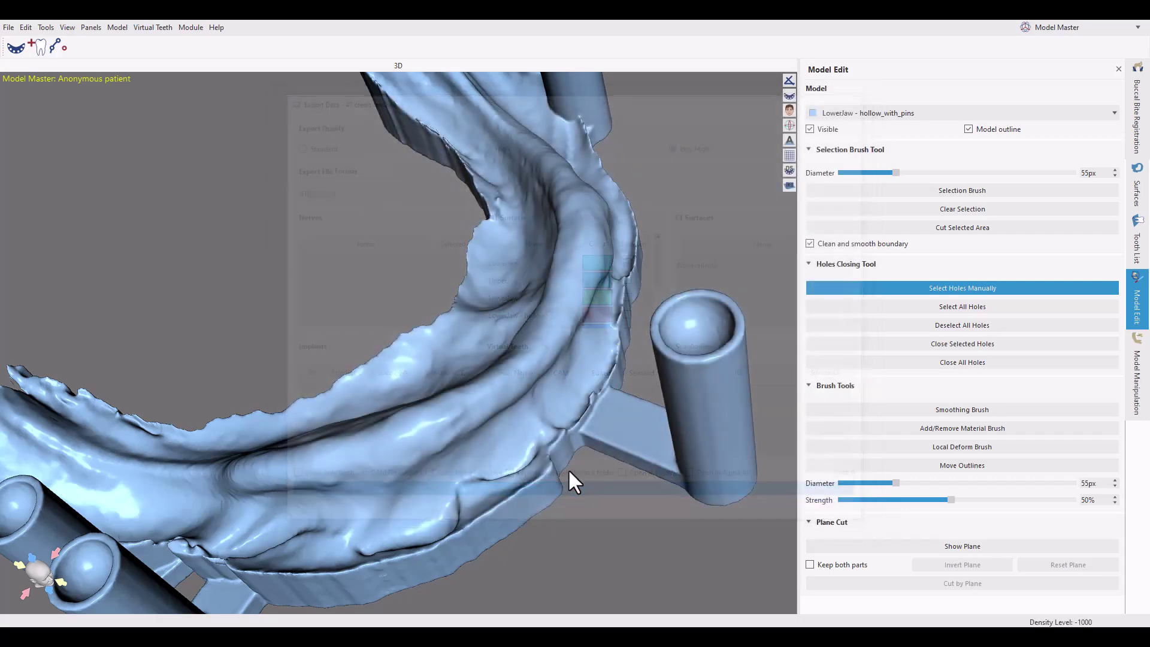
# Choose UpperJaw - hollow_with_pins, hide the lower jaw and show only the upper jaw.
pyautogui.click(1141, 359)
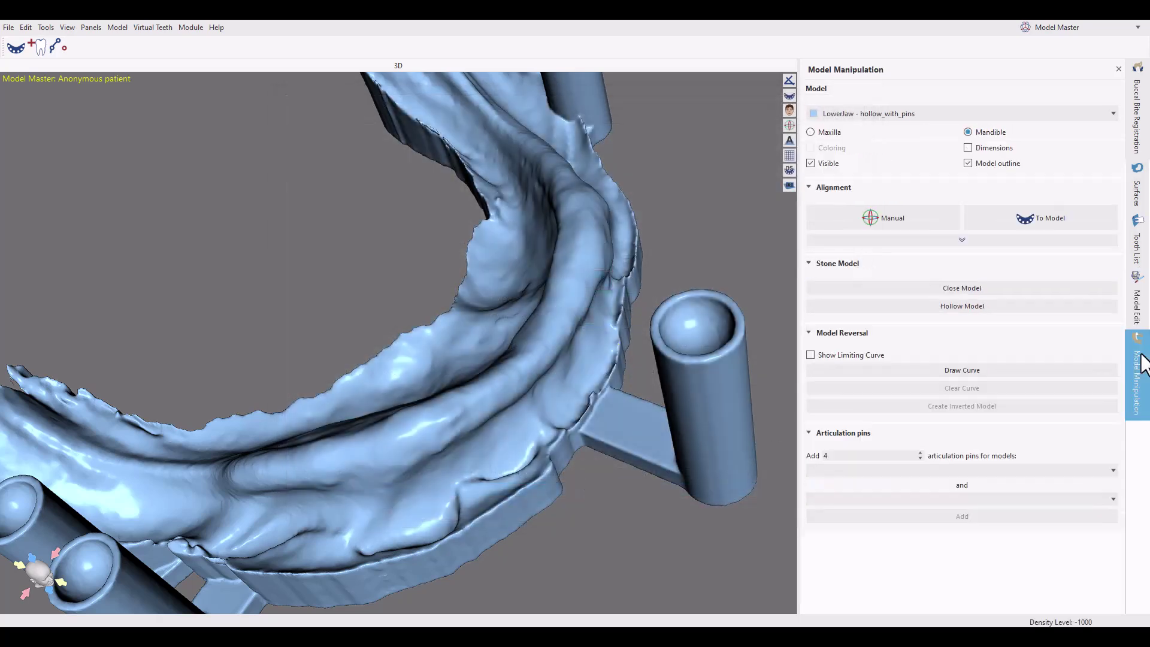
pyautogui.click(911, 115)
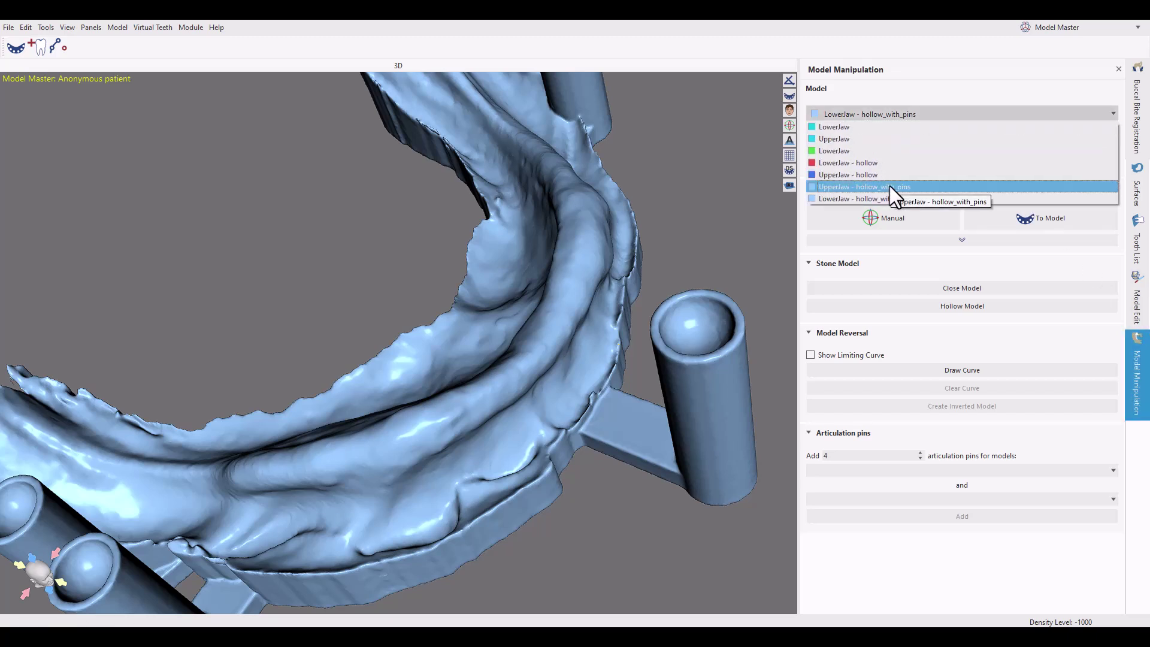
pyautogui.click(889, 185)
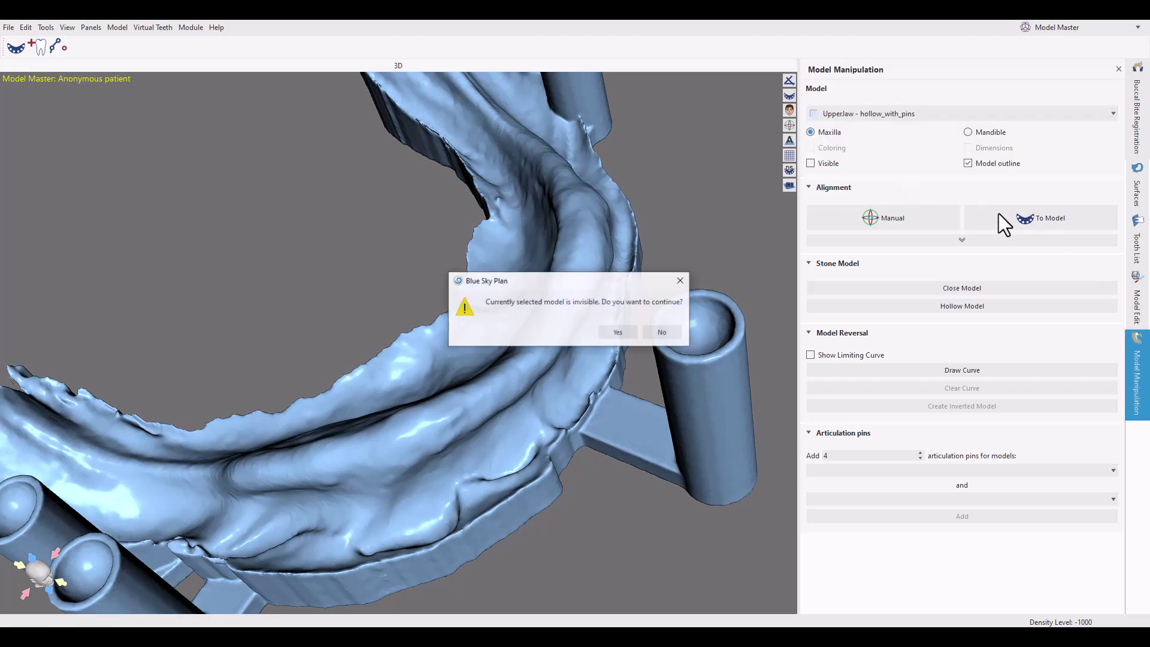
pyautogui.click(634, 329)
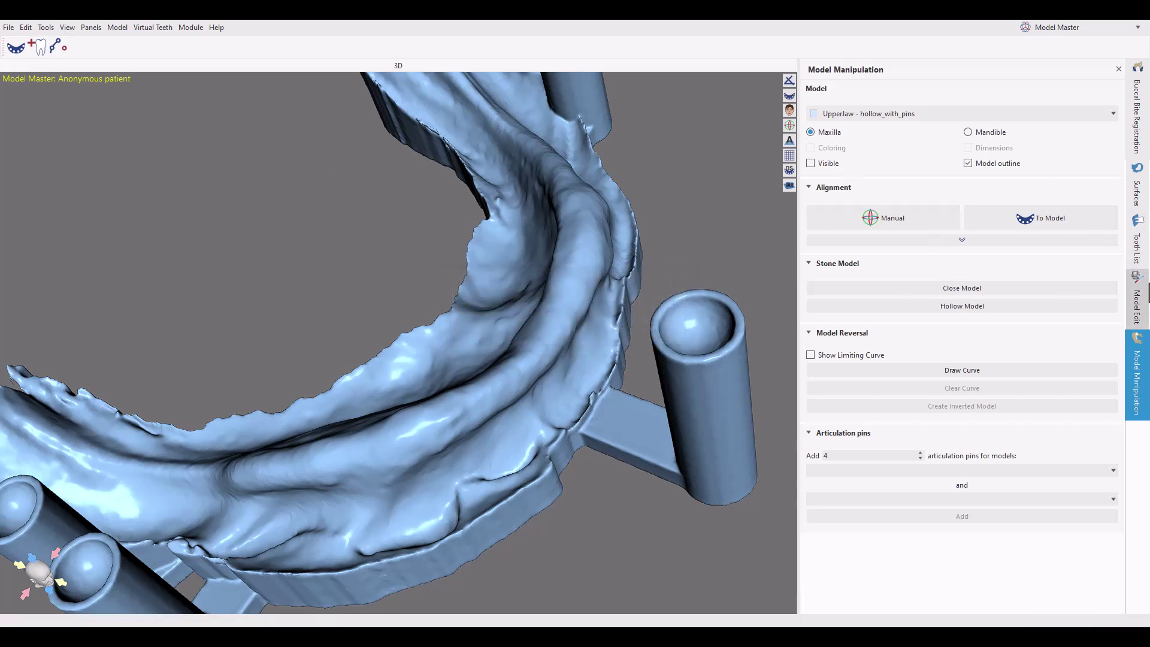
pyautogui.click(1137, 186)
pyautogui.click(1028, 243)
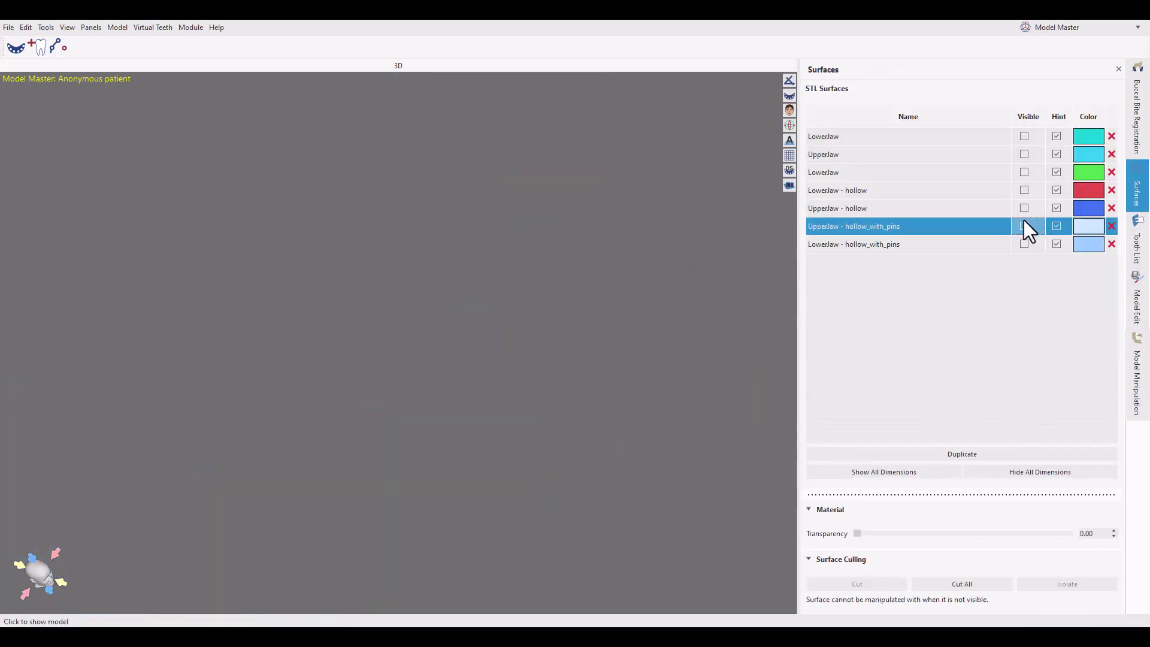
pyautogui.click(1025, 226)
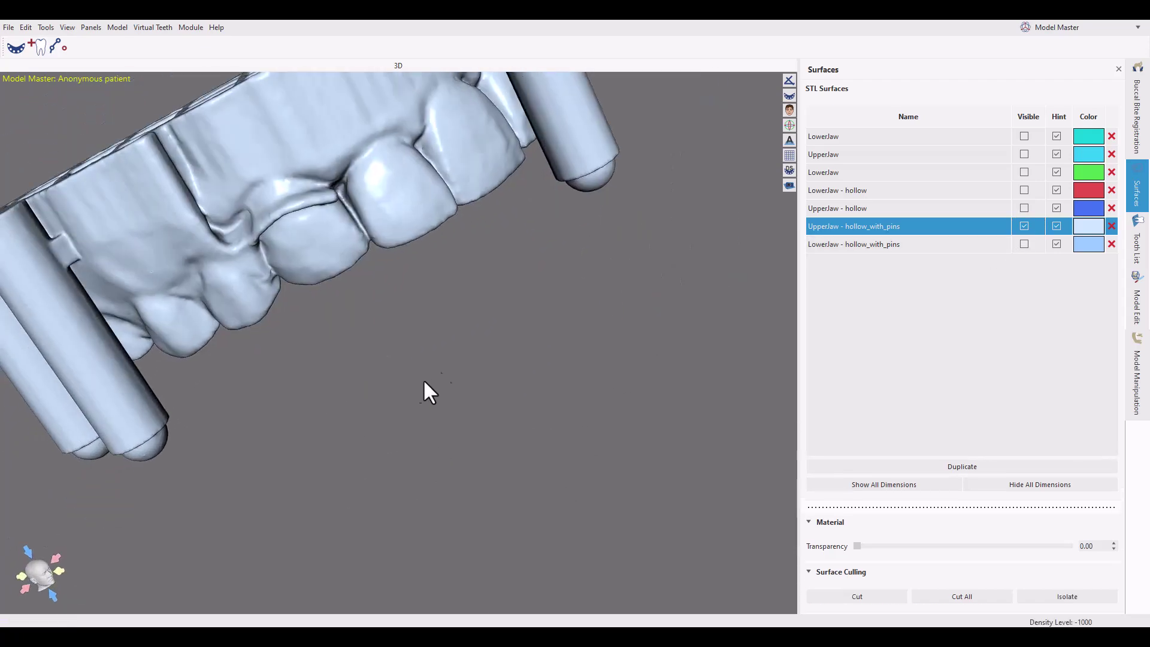
# Export the upper jaw as Max Articulated.stl, overwriting the existing file.
pyautogui.click(8, 28)
pyautogui.click(70, 184)
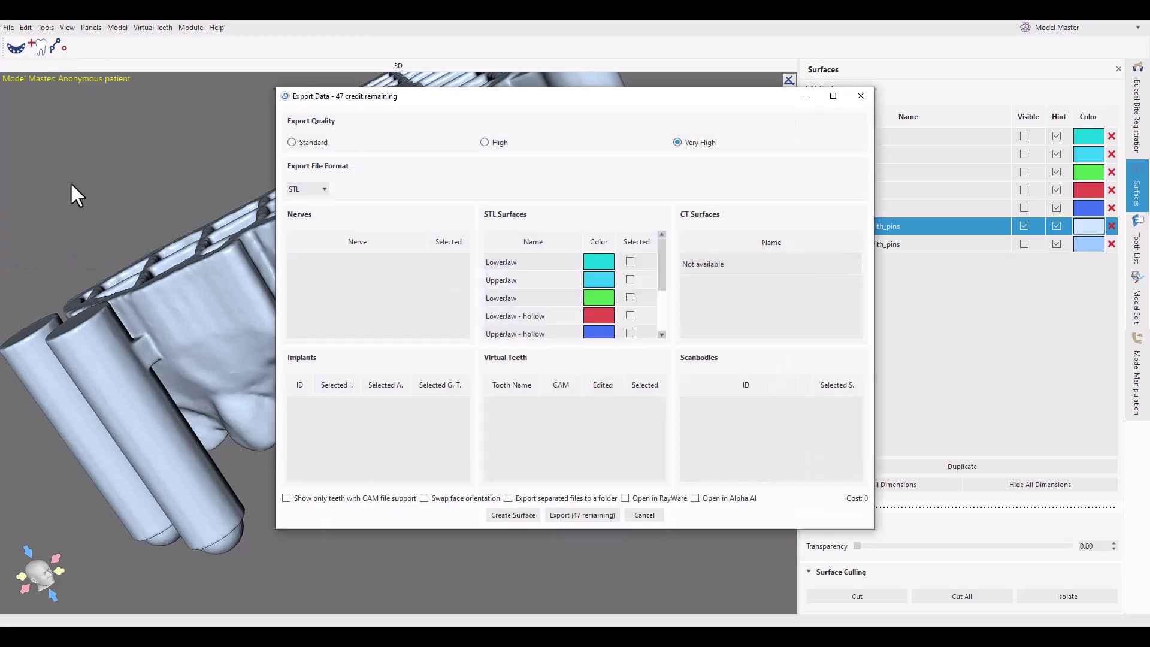
pyautogui.click(582, 515)
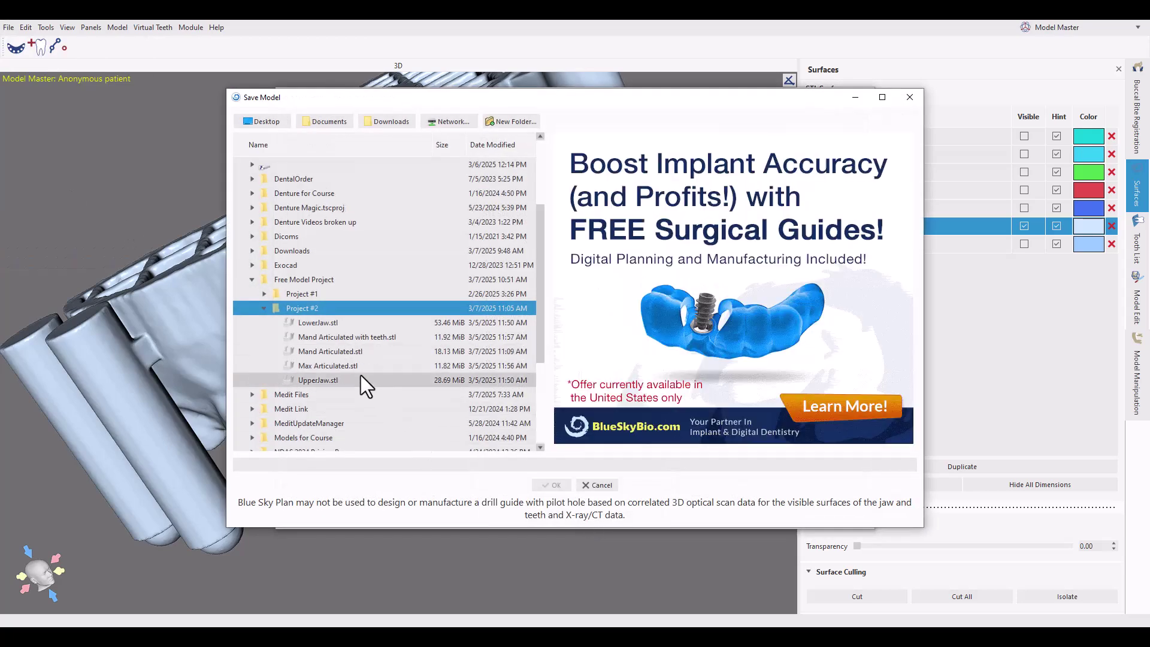
pyautogui.click(365, 366)
pyautogui.click(549, 483)
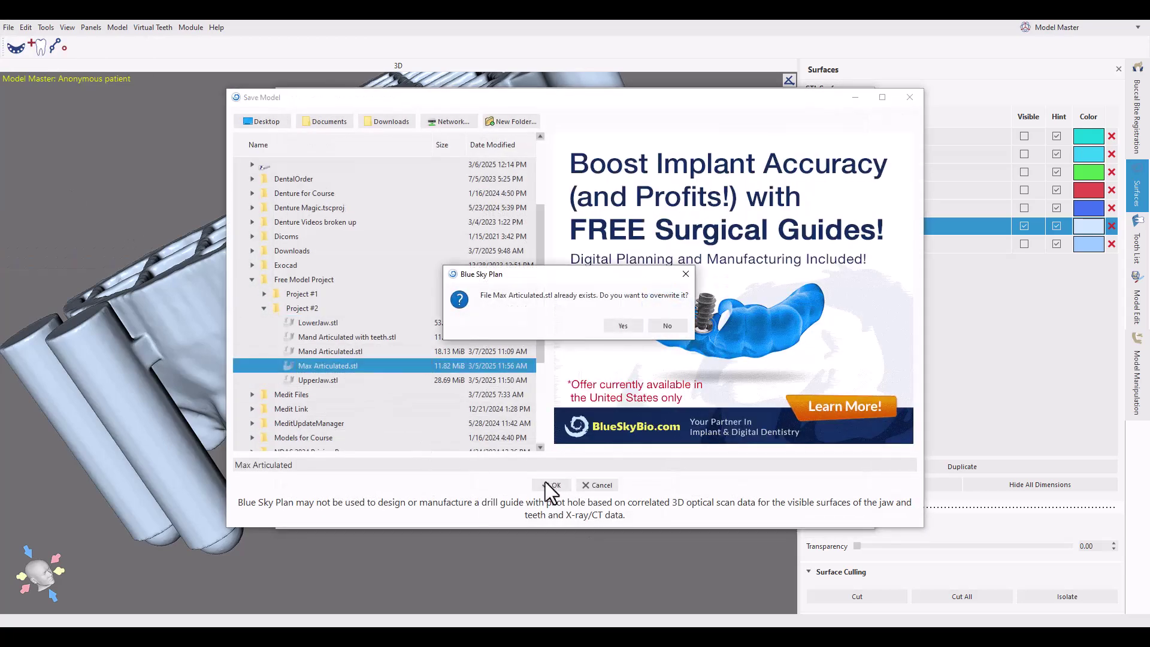
pyautogui.click(623, 327)
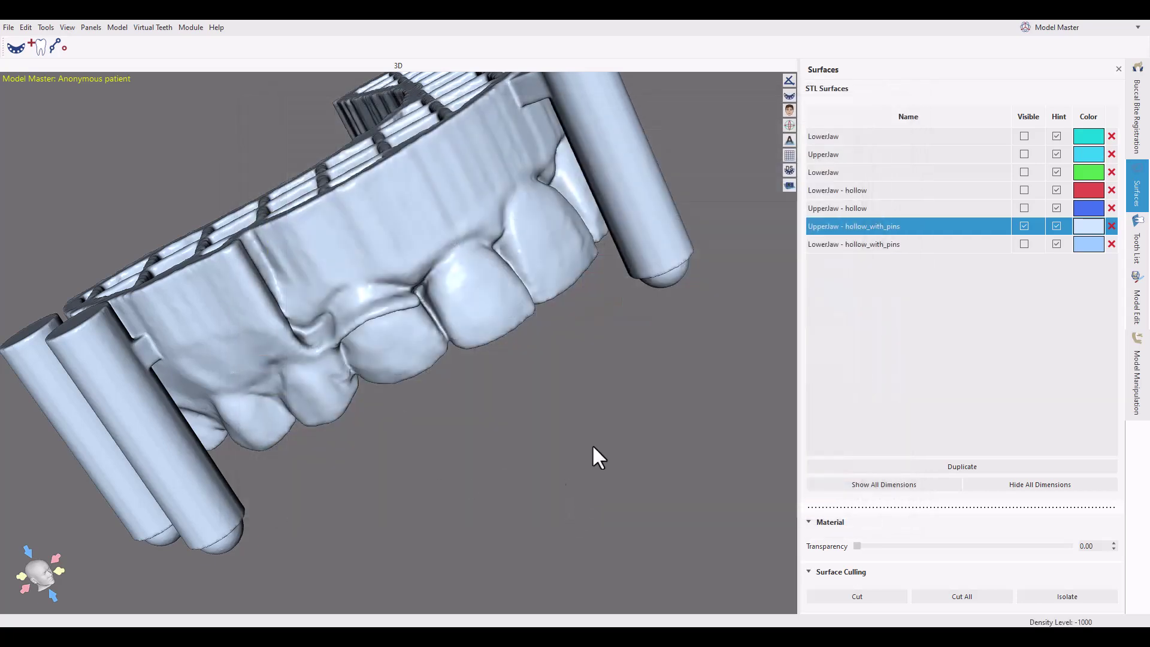
# Hide both hollow_with_pins models, show the original LowerJaw scan and select it.
pyautogui.click(1024, 226)
pyautogui.click(1024, 244)
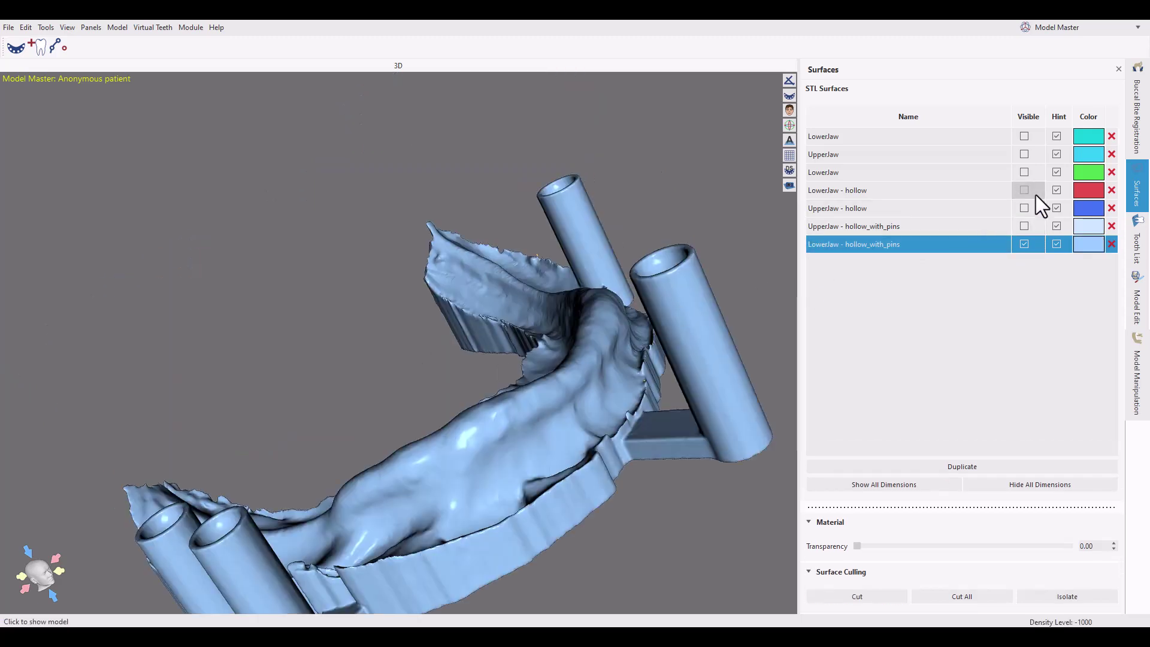
pyautogui.click(1024, 136)
pyautogui.moveTo(475, 351); pyautogui.dragTo(408, 442)
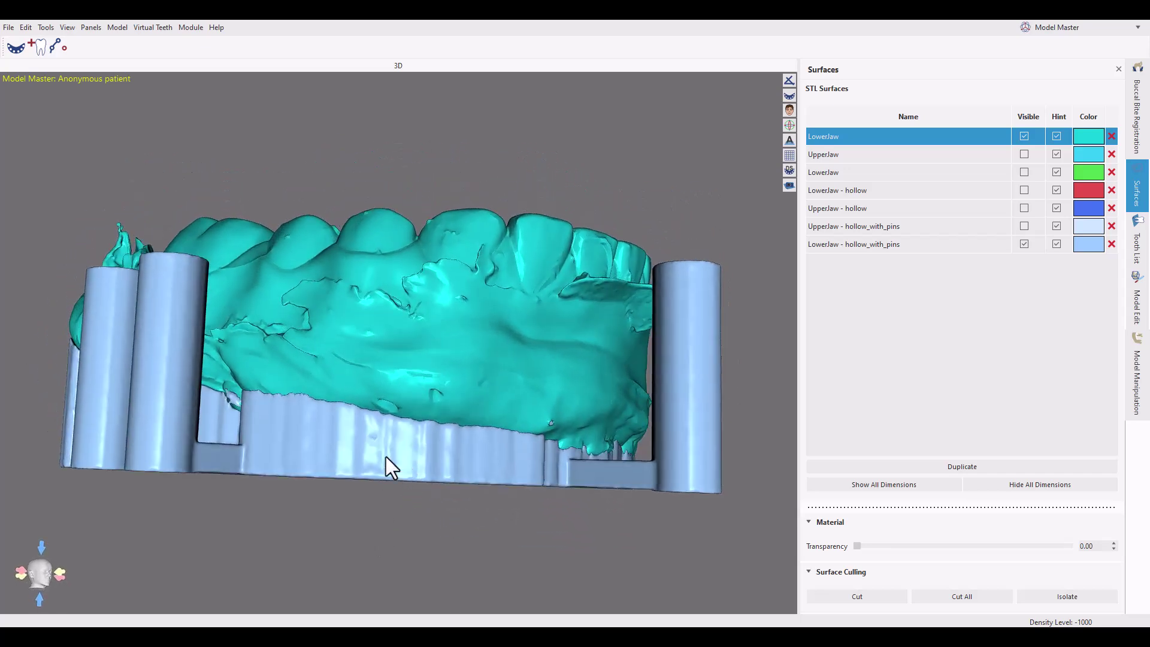
pyautogui.click(1024, 244)
pyautogui.click(930, 136)
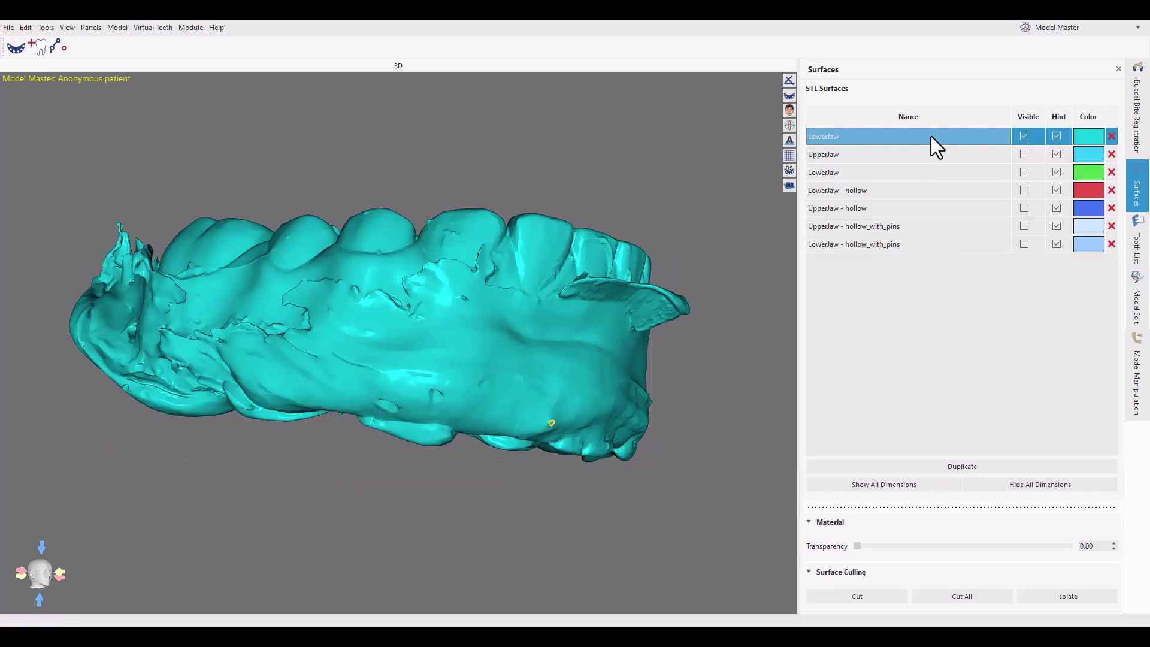
# Run Close Model under Stone Model on LowerJaw to fabricate the purple 'Model stone model'.
pyautogui.click(1137, 307)
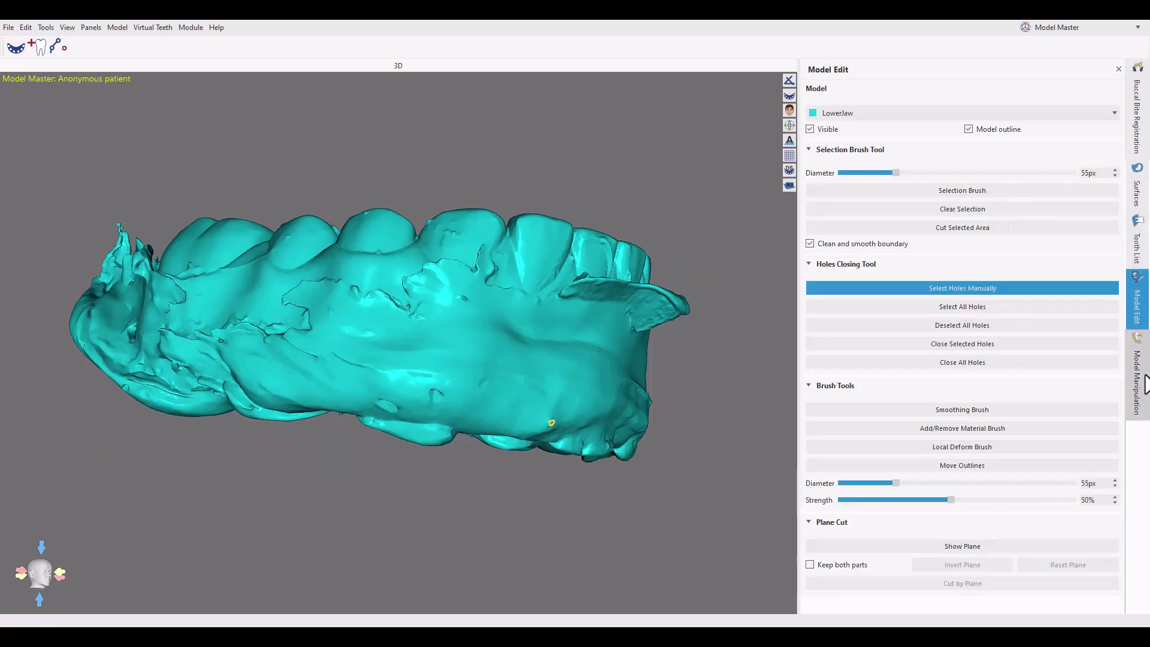
pyautogui.click(1137, 378)
pyautogui.click(966, 291)
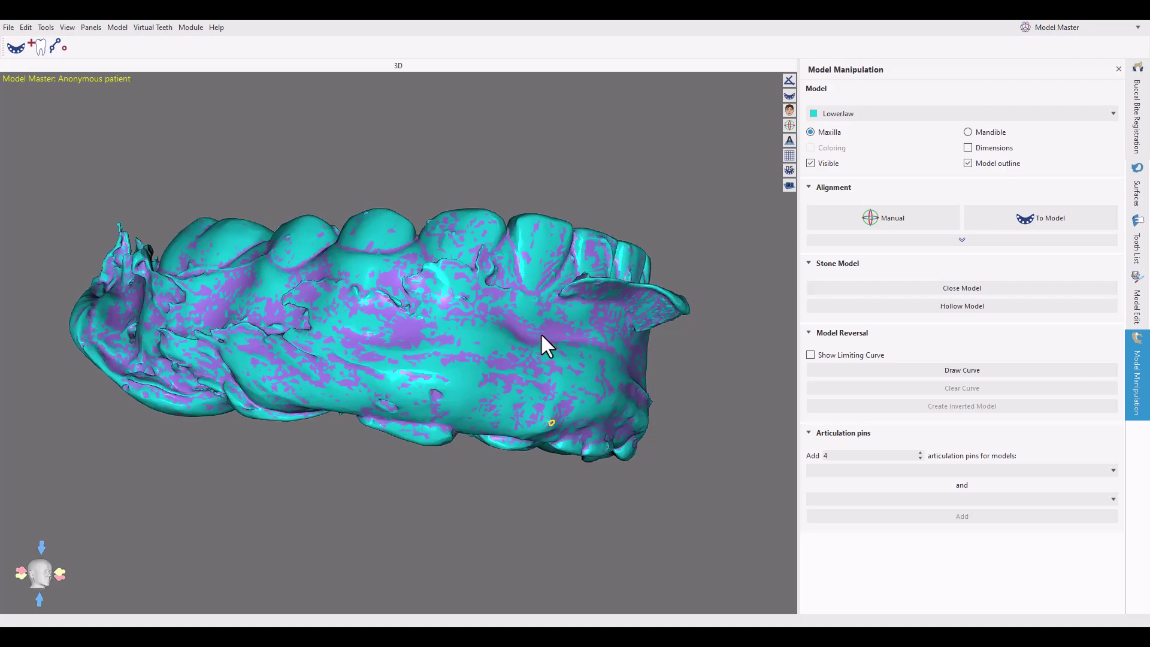
pyautogui.click(1137, 305)
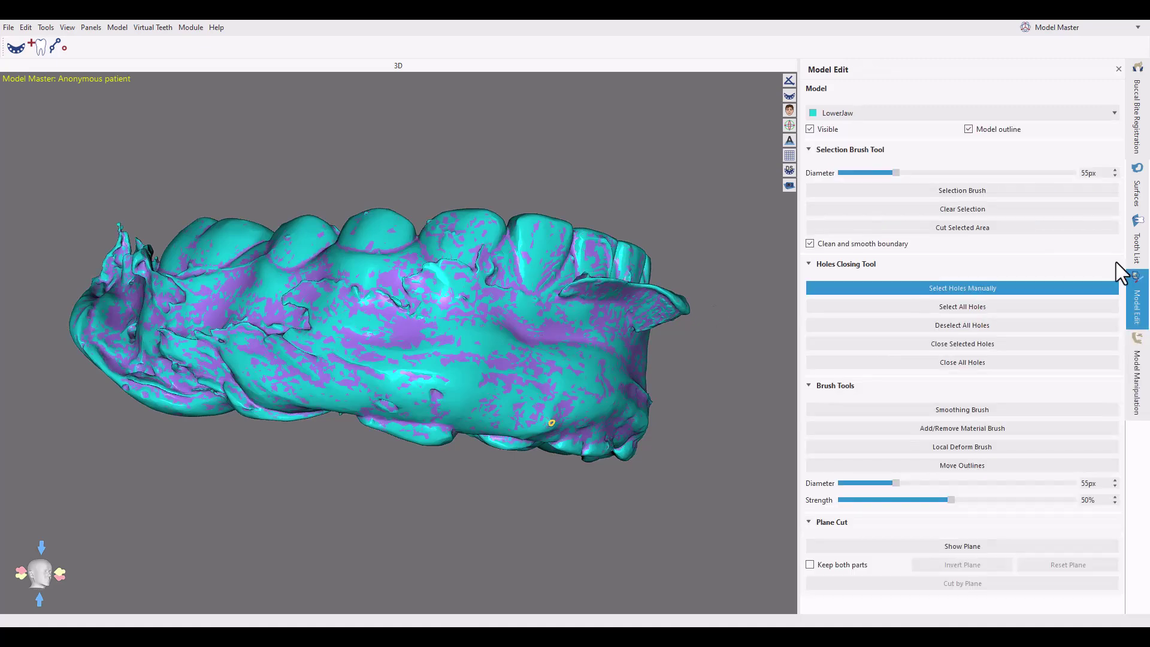
# Show the LowerJaw - hollow_with_pins base and hide the original LowerJaw scan.
pyautogui.click(1137, 191)
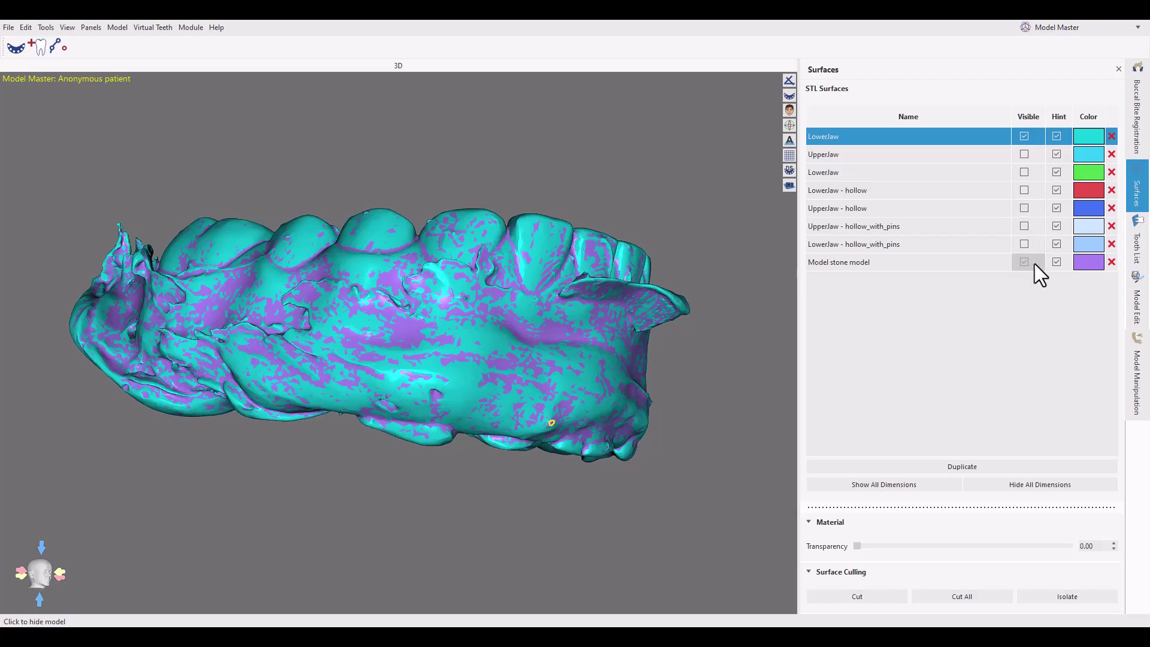
pyautogui.click(1028, 242)
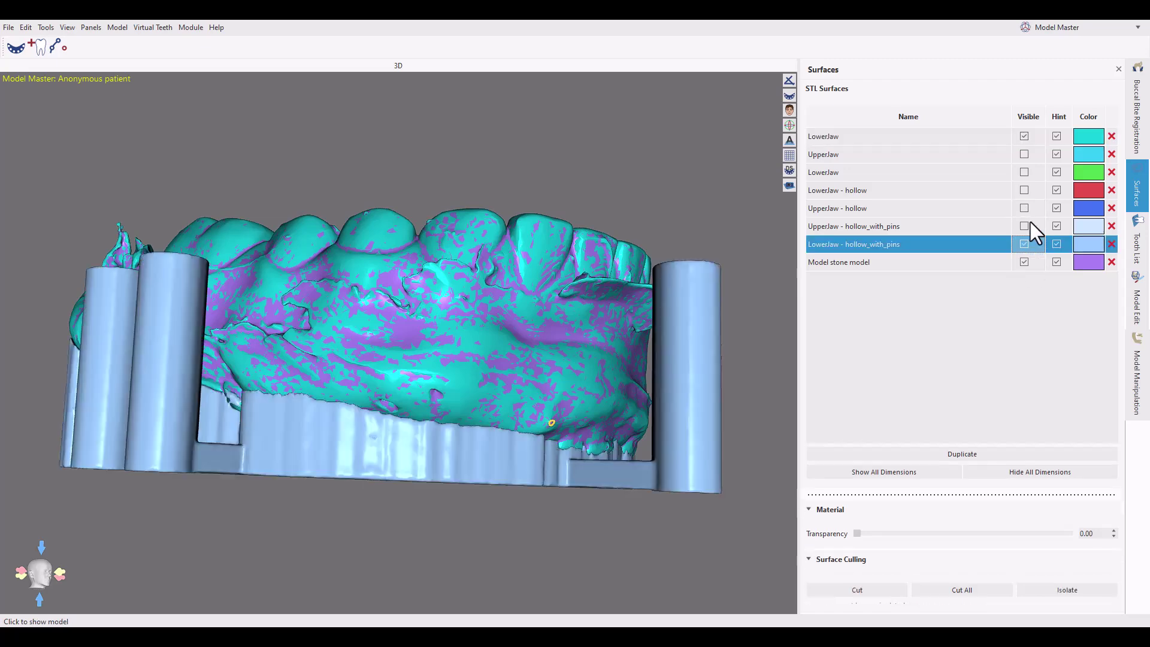
pyautogui.click(1026, 133)
pyautogui.moveTo(706, 225); pyautogui.dragTo(359, 521, button='right')
# Export as Mand Articulated with teeth.stl, overwriting the existing file, then bring CHITUBOX forward.
pyautogui.click(11, 27)
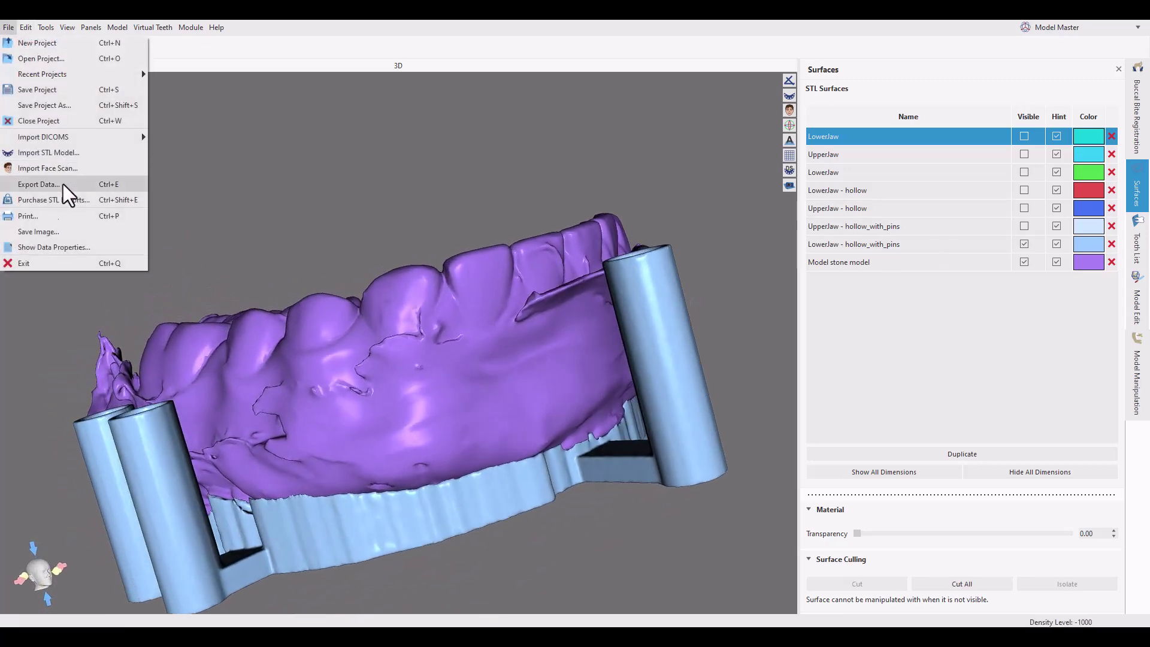
pyautogui.click(67, 177)
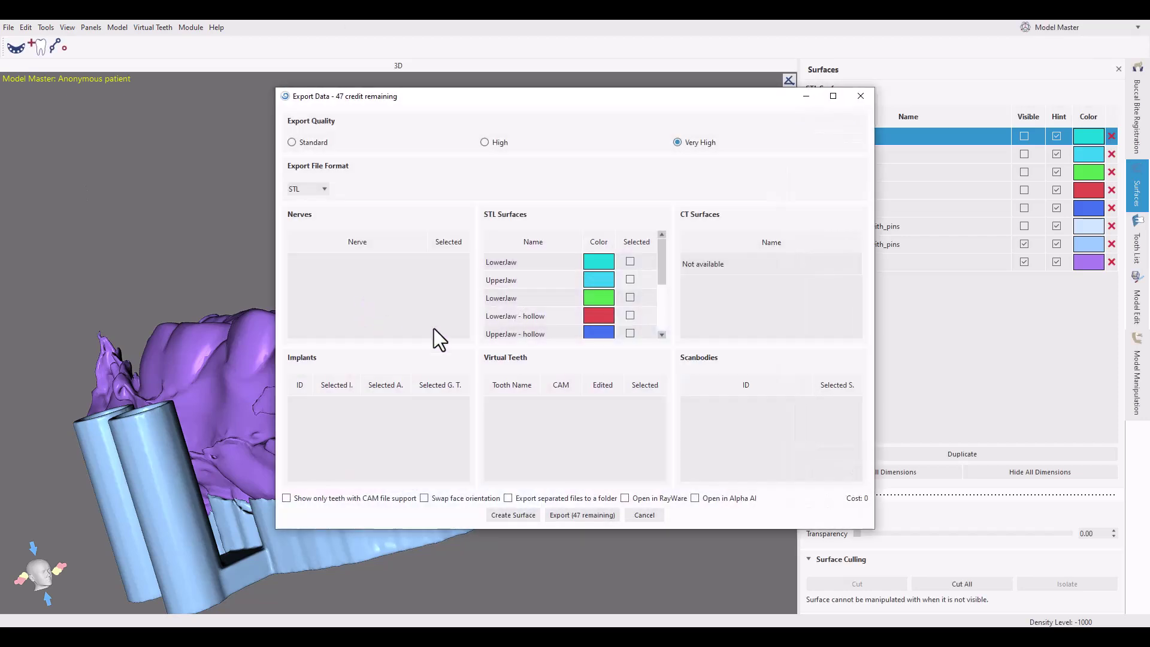
pyautogui.click(584, 515)
pyautogui.click(377, 338)
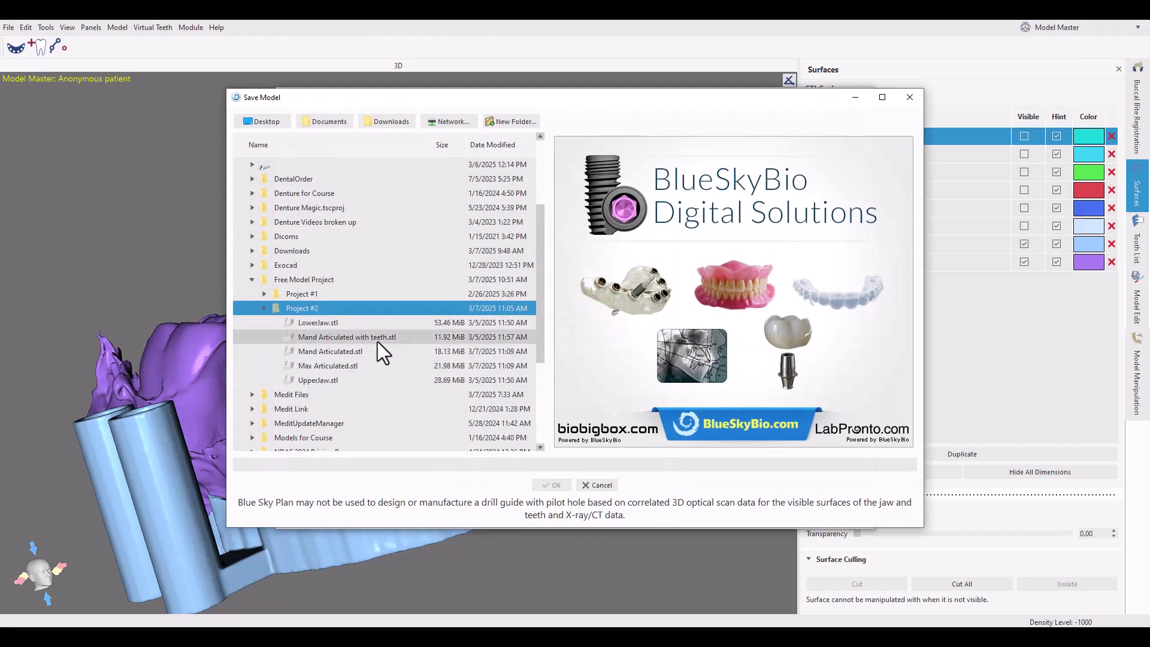
pyautogui.click(548, 483)
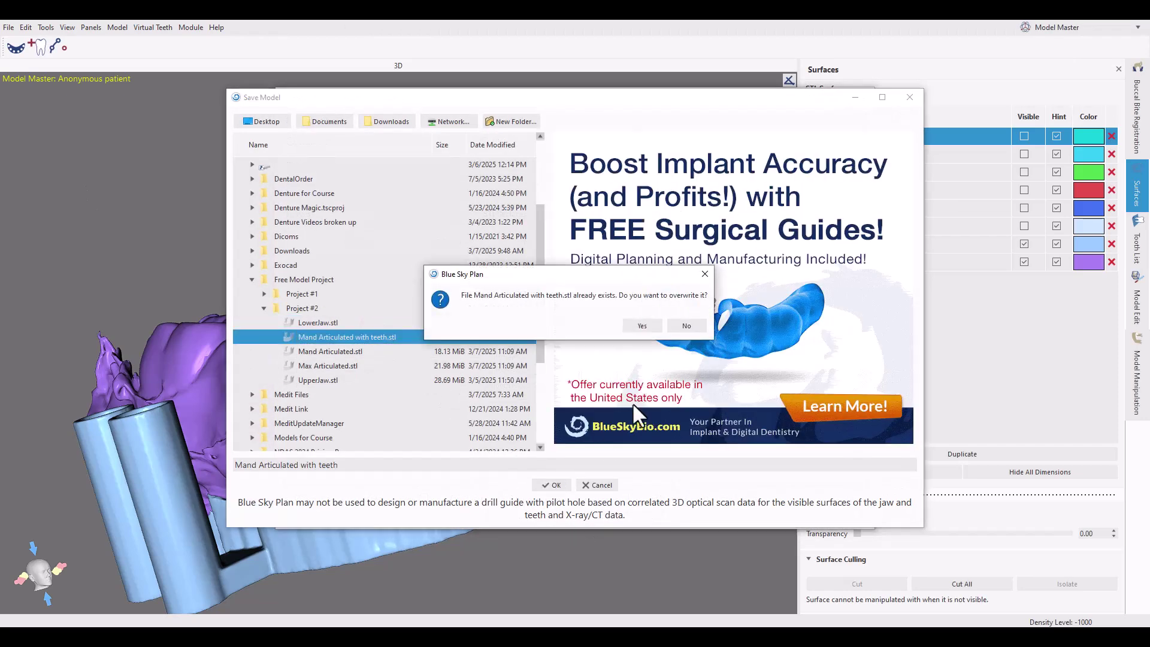
pyautogui.click(642, 325)
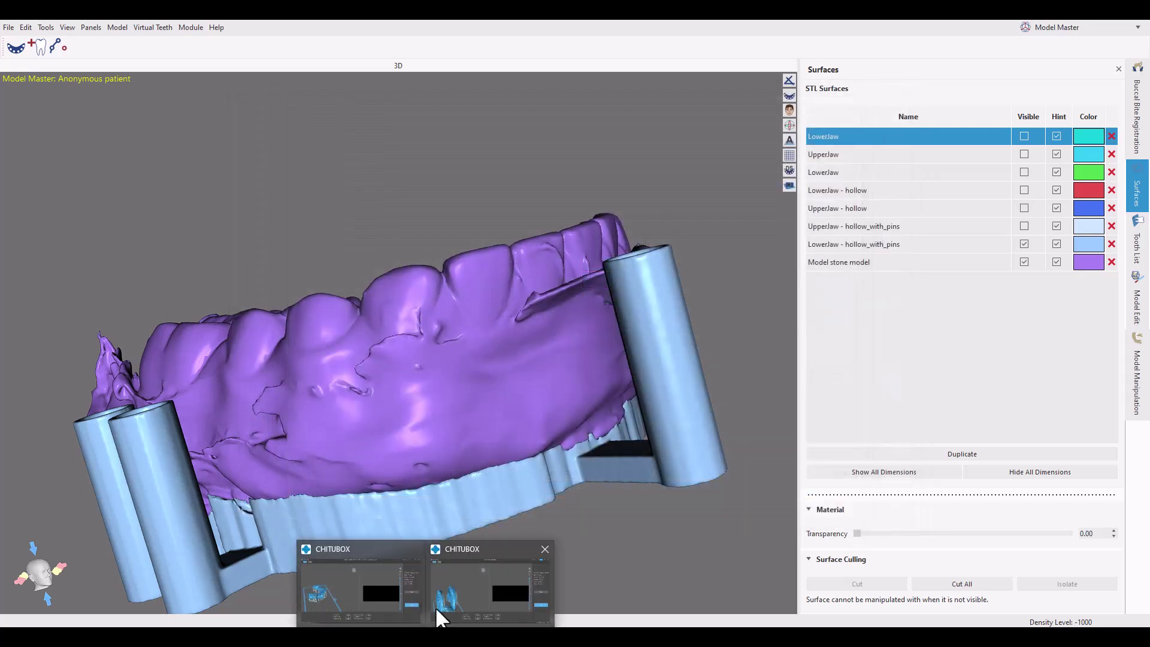
pyautogui.click(397, 555)
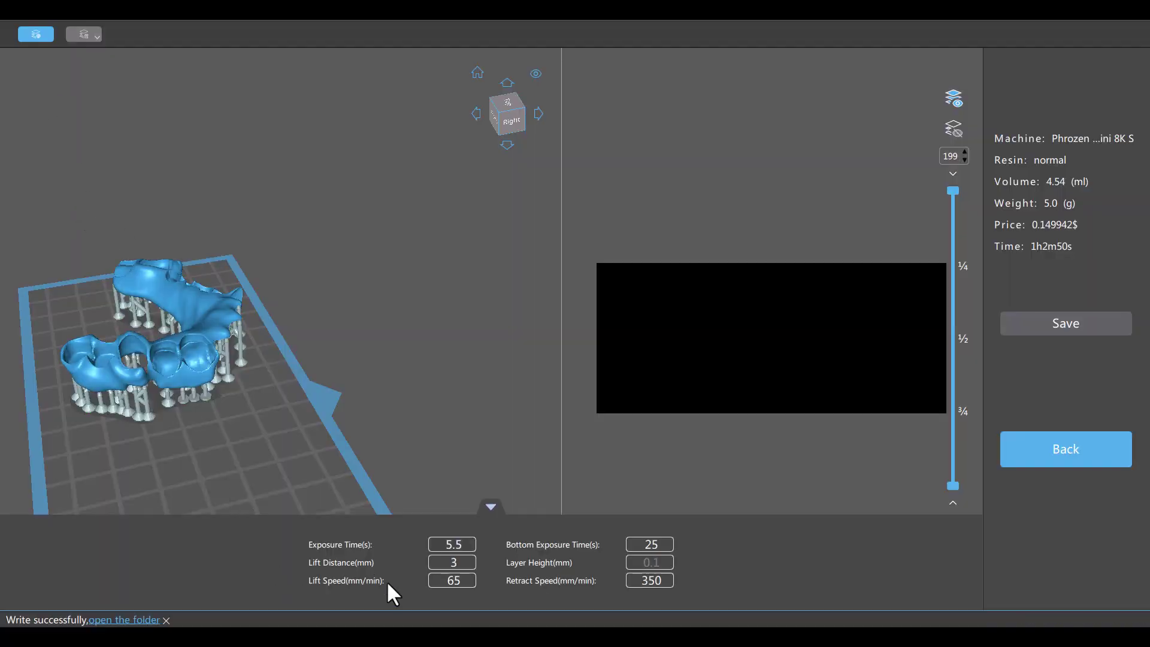
pyautogui.click(441, 599)
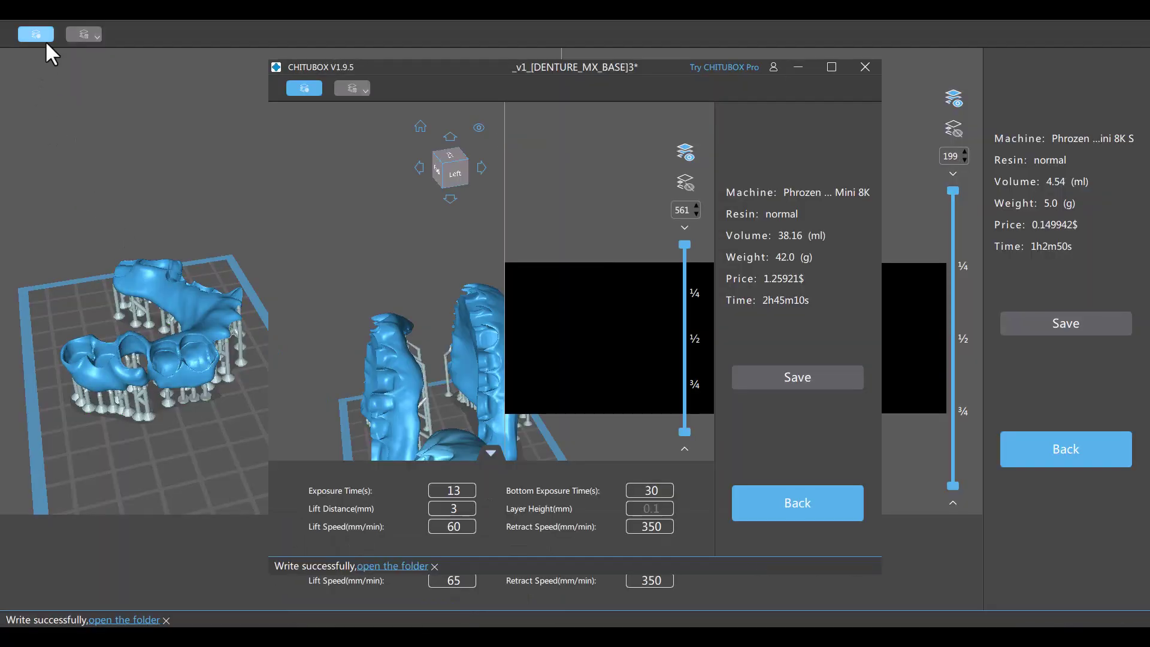
# Leave slice preview, maximize the window and delete all three denture models from the plate.
pyautogui.click(831, 503)
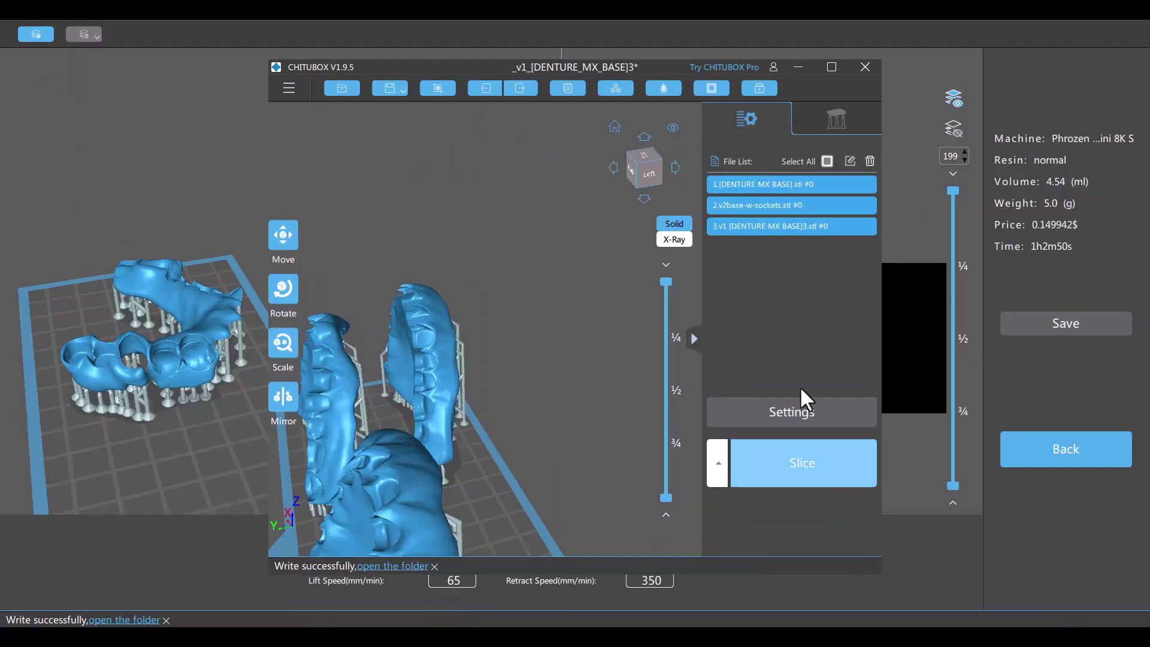
pyautogui.click(832, 66)
pyautogui.moveTo(168, 264); pyautogui.dragTo(303, 317)
pyautogui.click(394, 411)
pyautogui.click(470, 530)
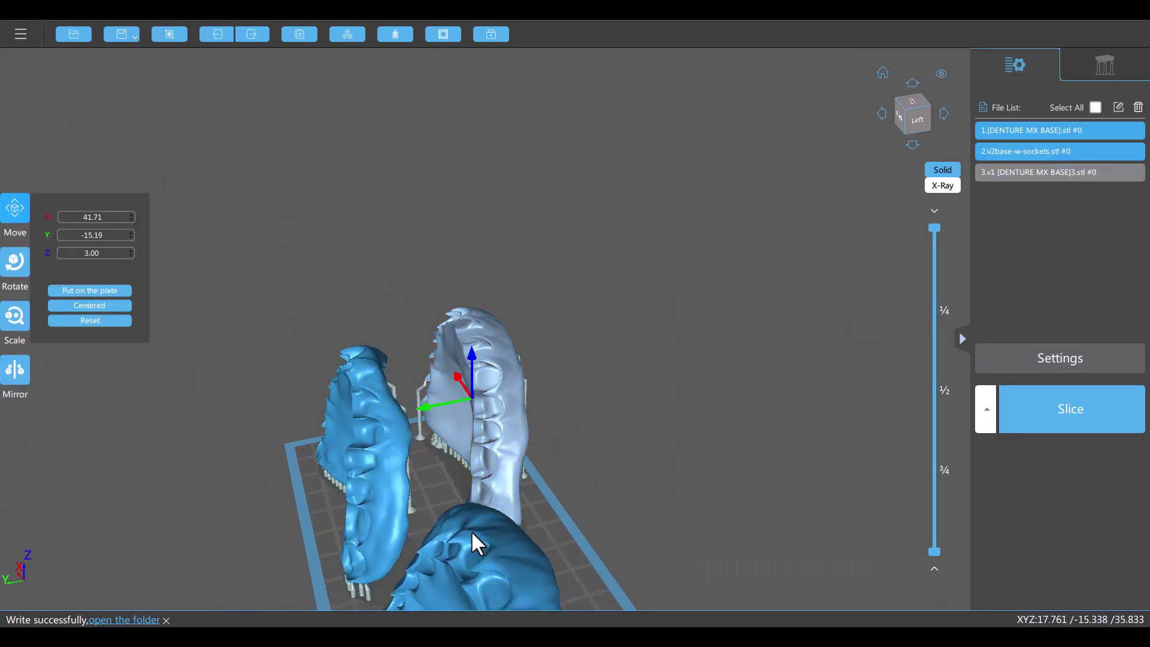
pyautogui.press('Delete')
pyautogui.click(509, 431)
pyautogui.press('Delete')
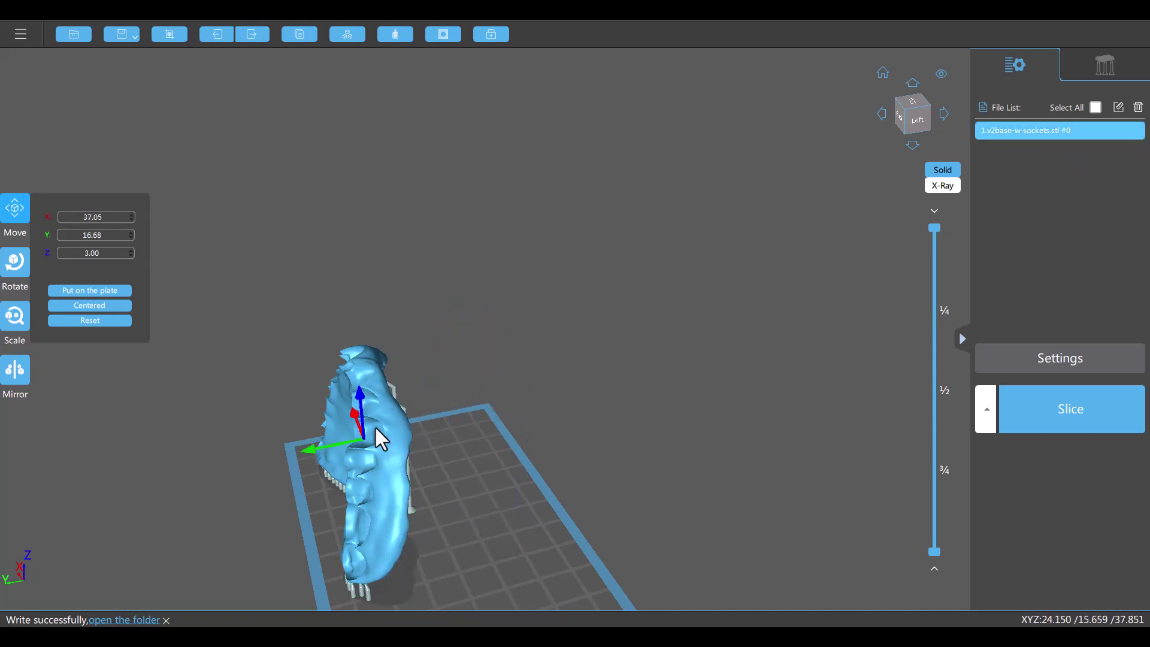
pyautogui.press('Delete')
pyautogui.click(30, 33)
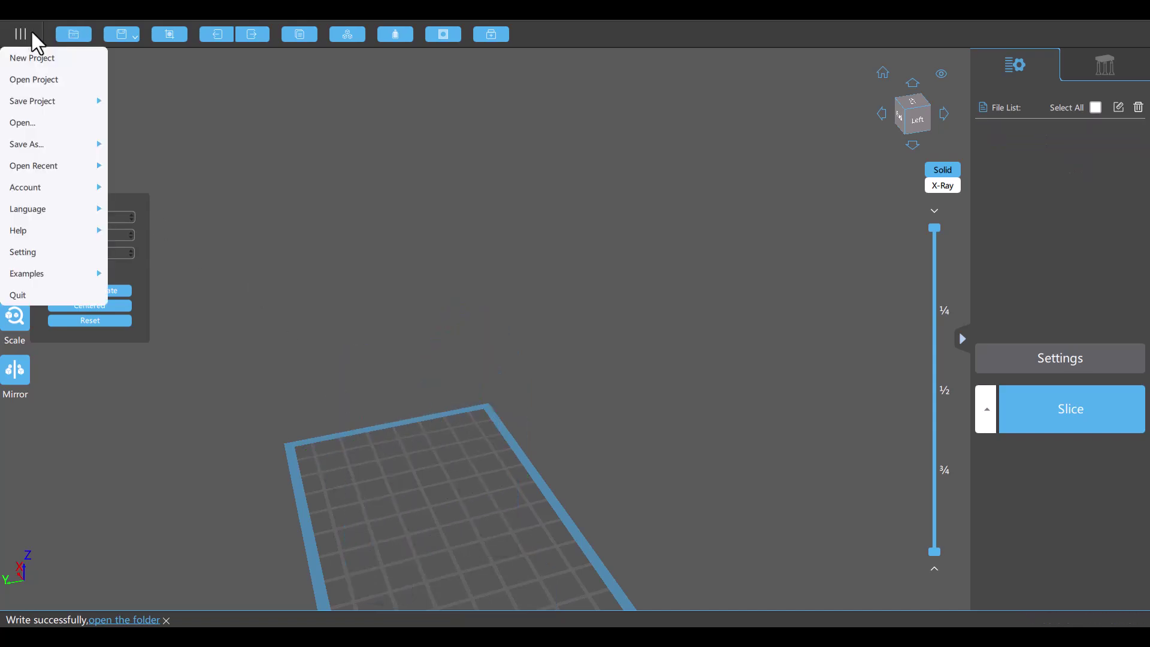
pyautogui.click(36, 55)
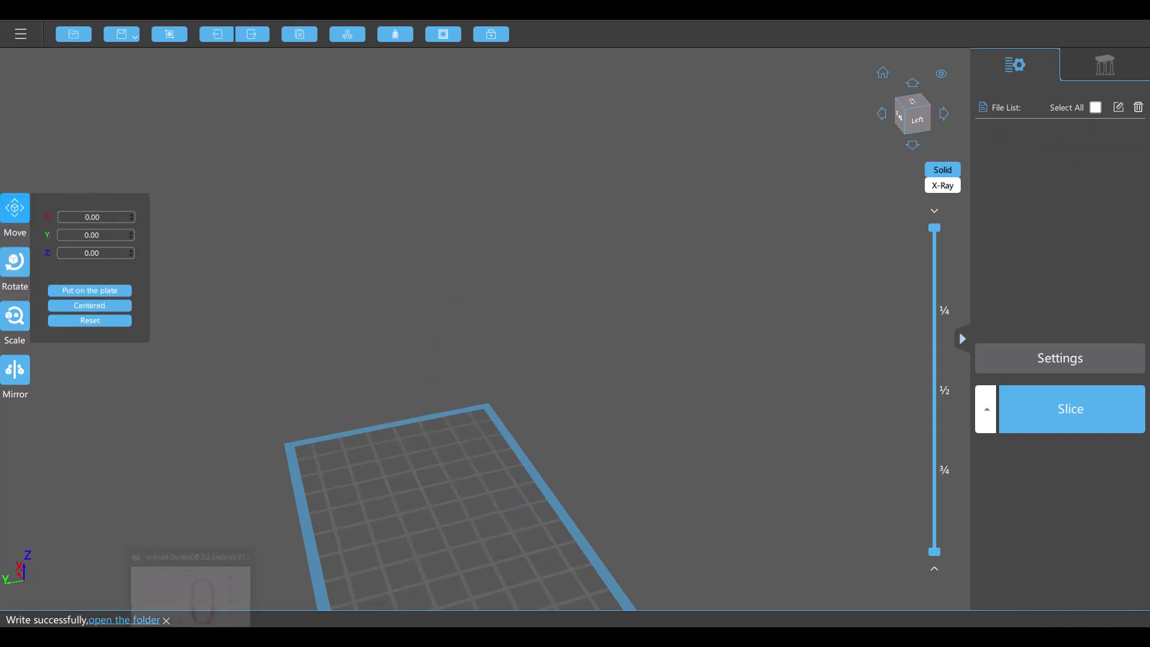
# Drag Mand Articulated with teeth.stl from Project #2 into CHITUBOX and move it toward the plate's left.
pyautogui.click(179, 617)
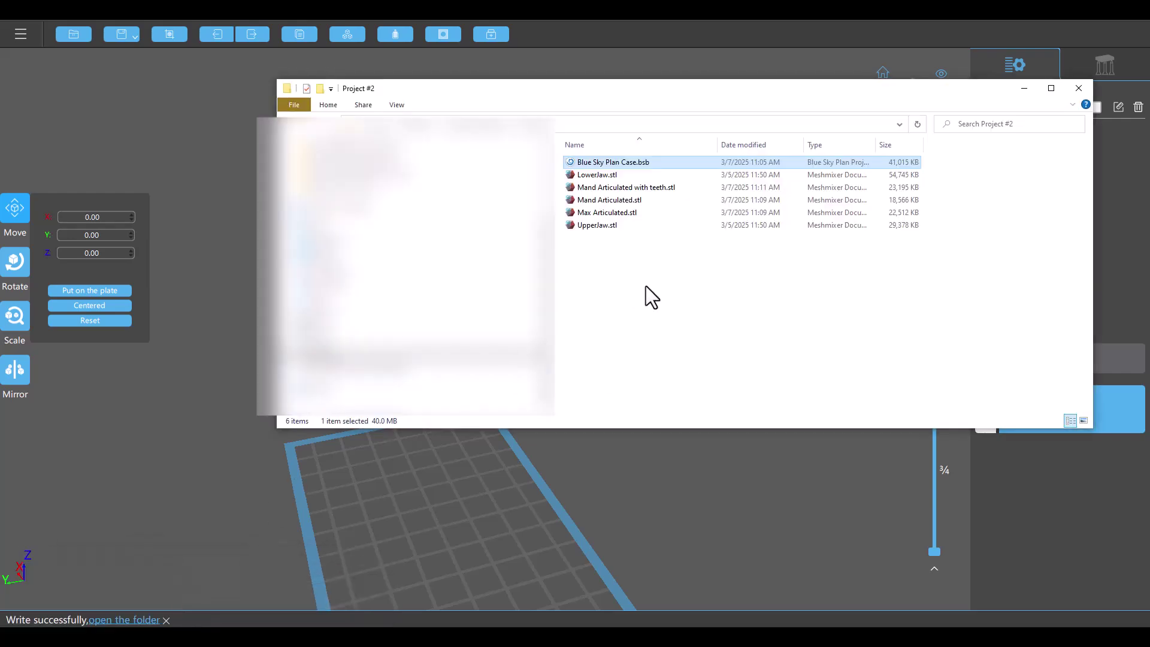
pyautogui.click(662, 188)
pyautogui.moveTo(660, 188); pyautogui.dragTo(449, 505)
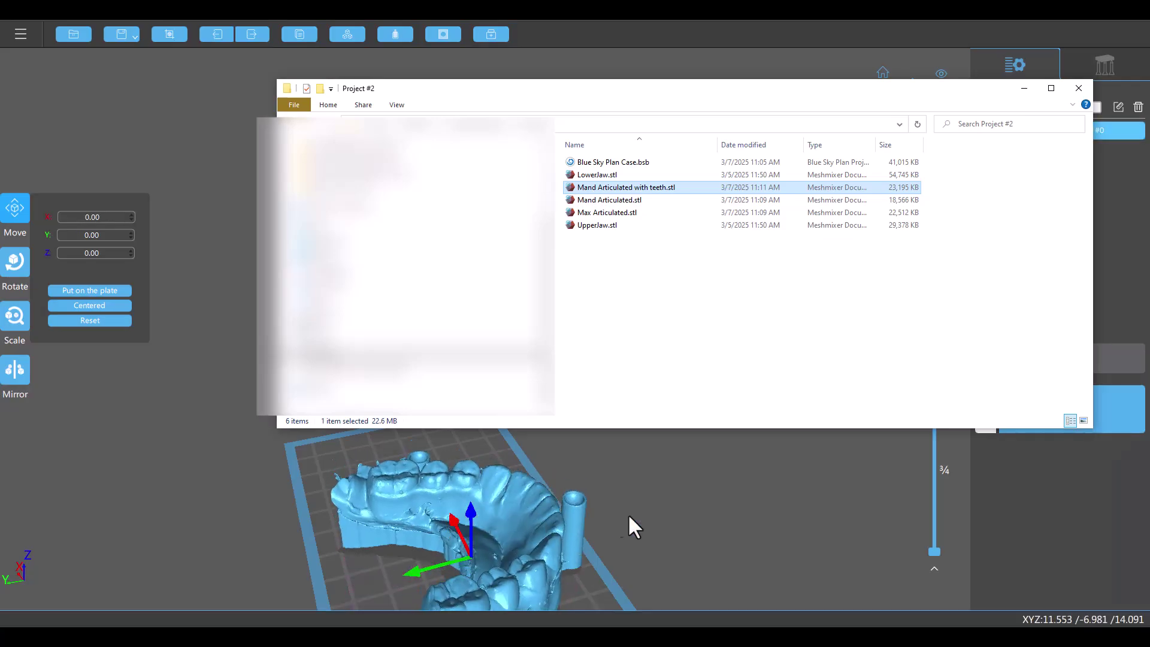
pyautogui.click(626, 539)
pyautogui.moveTo(623, 544); pyautogui.dragTo(581, 516)
pyautogui.moveTo(431, 524); pyautogui.dragTo(290, 574)
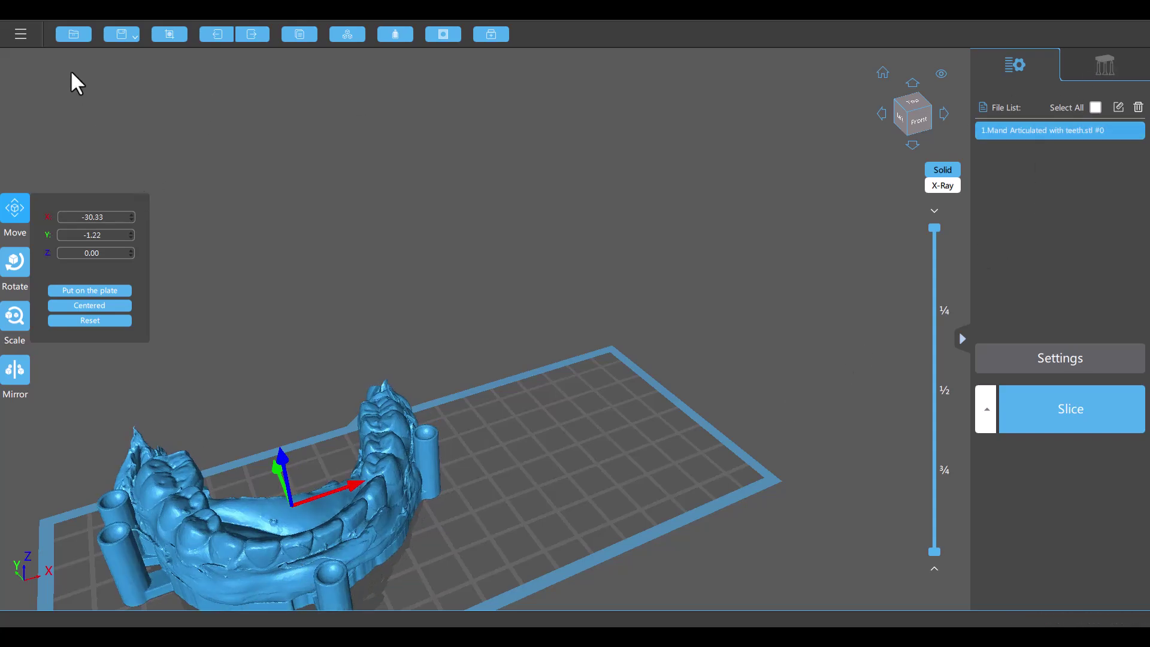
# Choose the Phrozen Sonic Mini 8K S printer with the PSM8KS_Curo Element_Beige resin profile.
pyautogui.click(1057, 358)
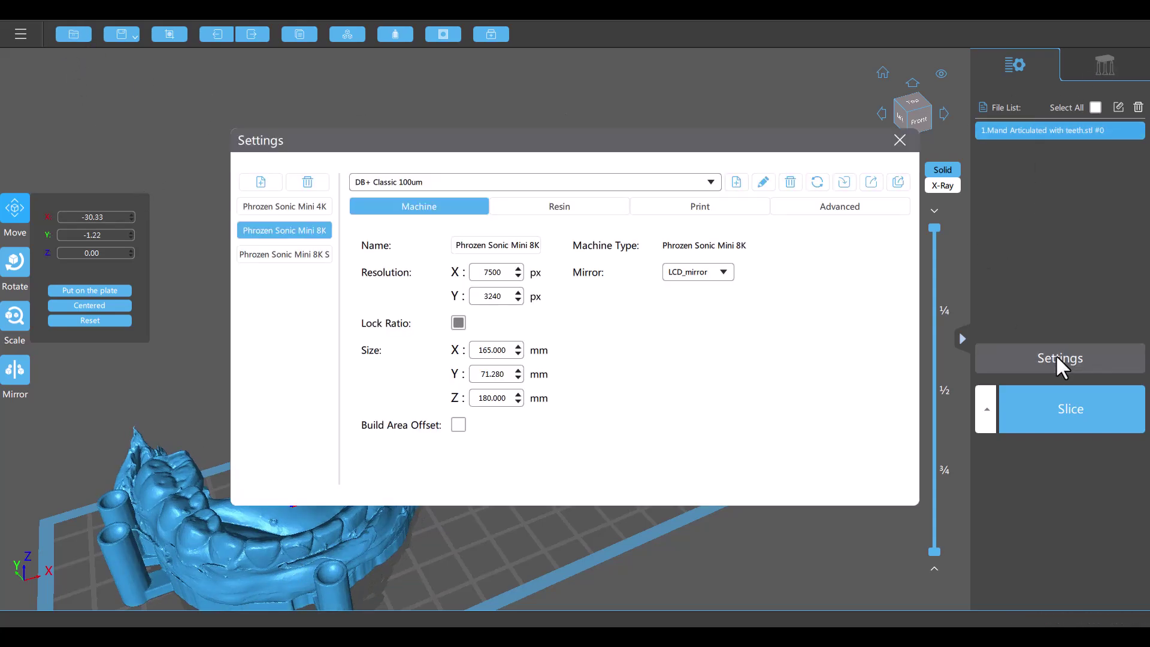
pyautogui.click(542, 183)
pyautogui.click(409, 182)
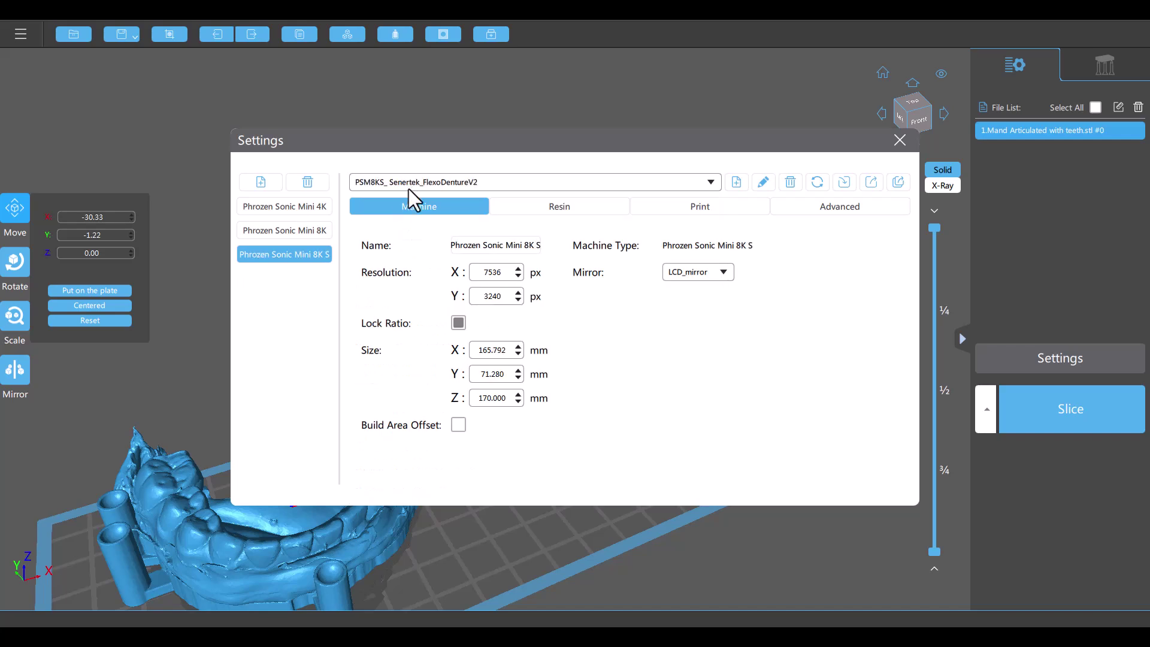
pyautogui.click(410, 185)
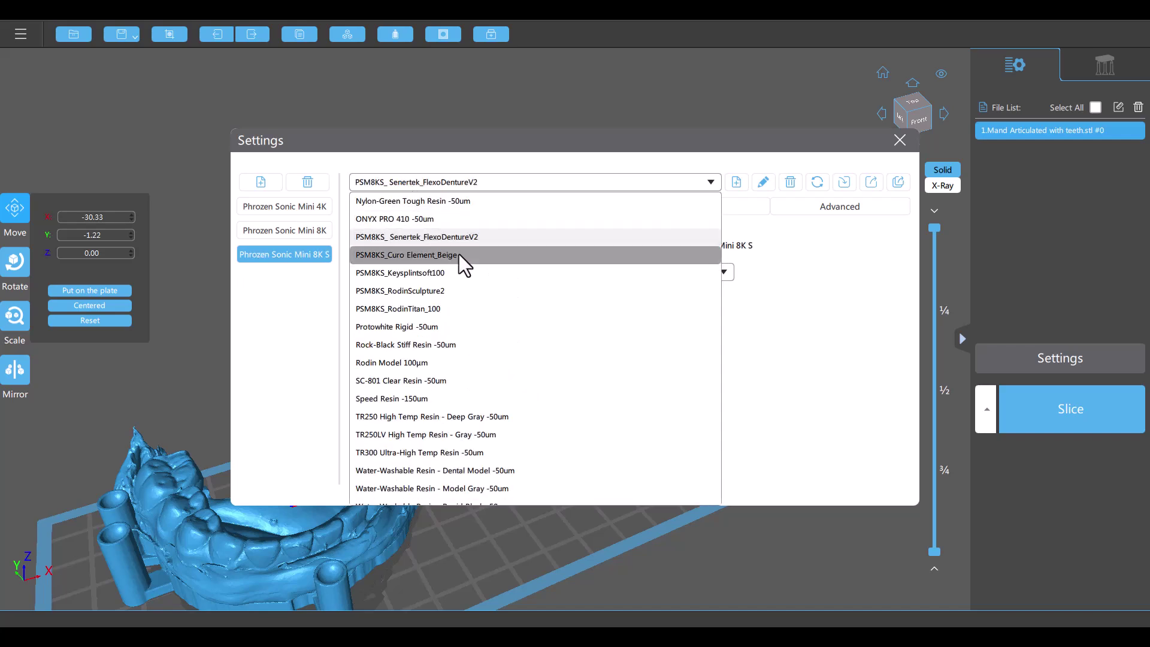
pyautogui.click(464, 255)
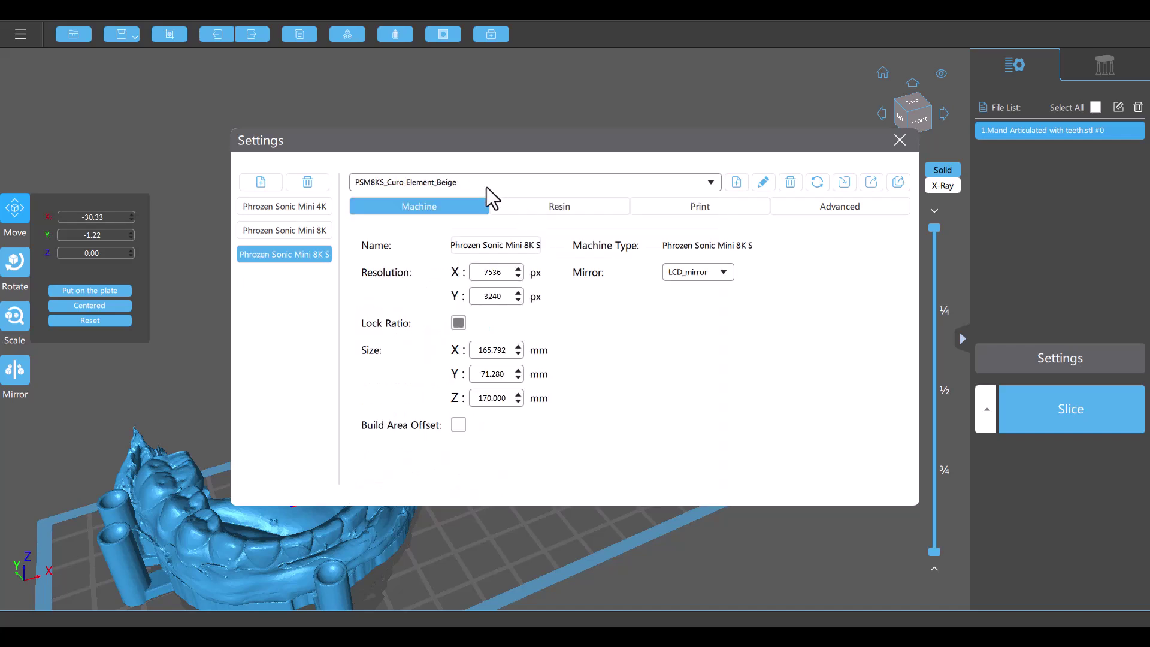
# Angle the view, run a trial slice of the jaw, then auto-generate supports with +All.
pyautogui.click(899, 140)
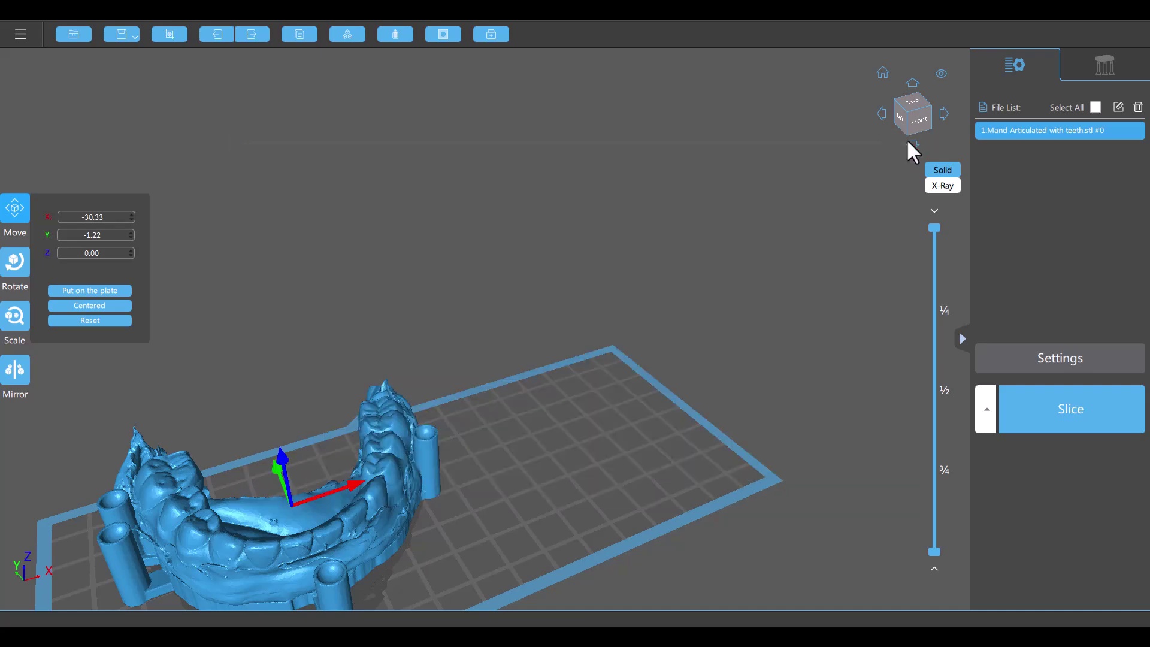
pyautogui.click(913, 146)
pyautogui.moveTo(589, 377); pyautogui.dragTo(623, 385)
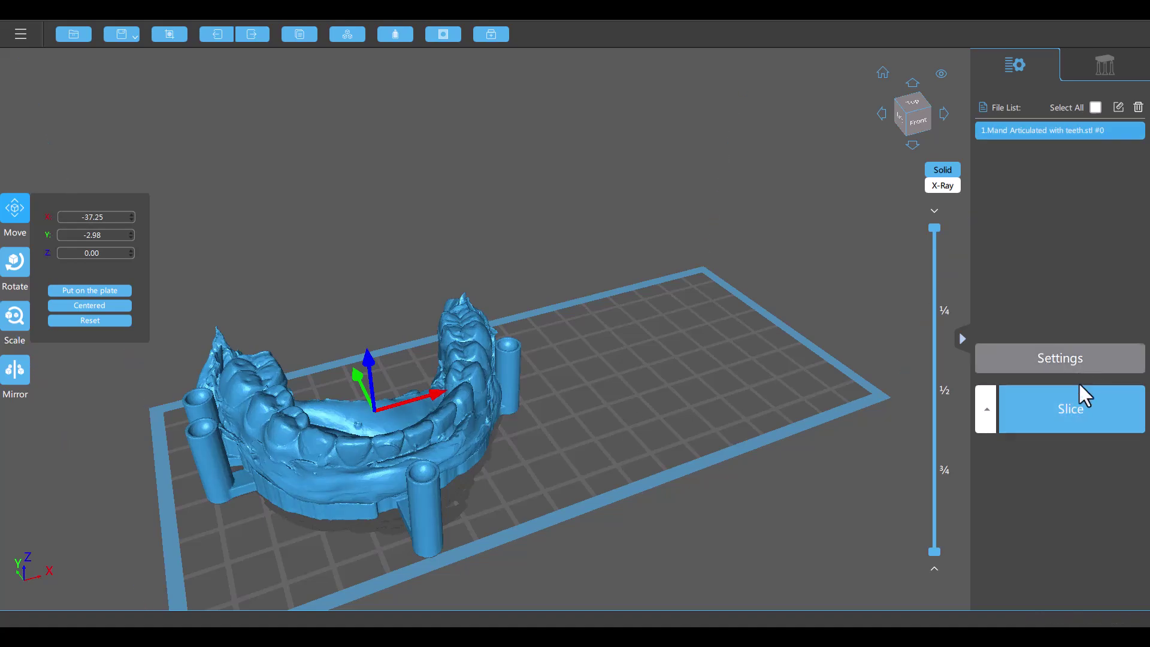
pyautogui.click(1103, 64)
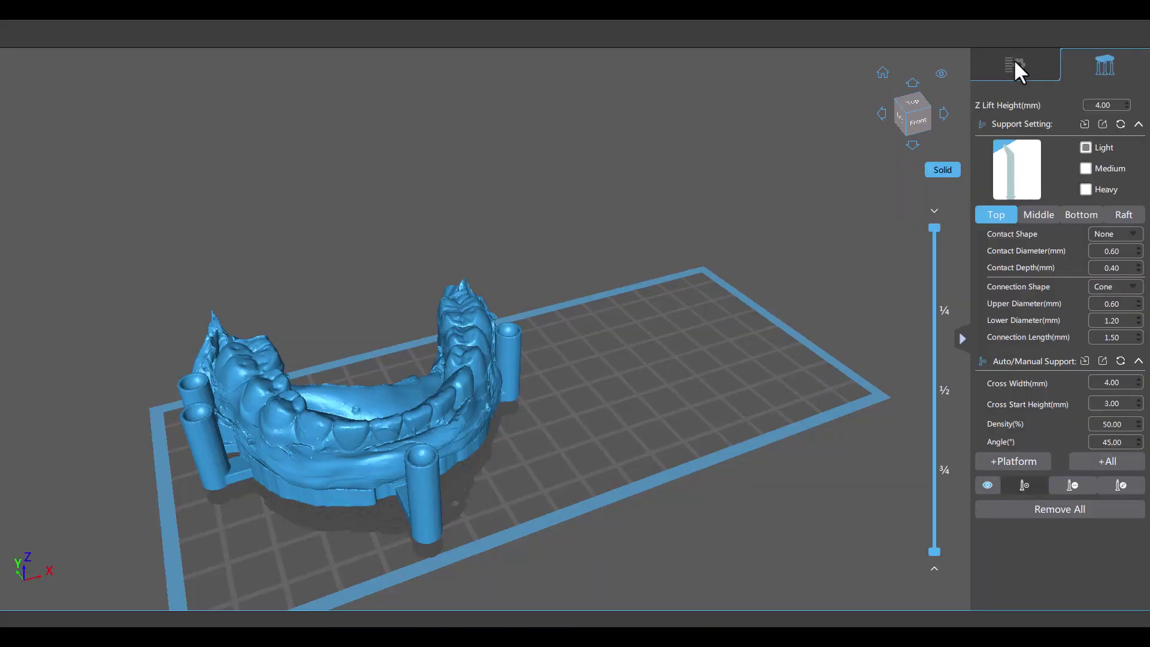
pyautogui.click(1013, 60)
pyautogui.click(1101, 416)
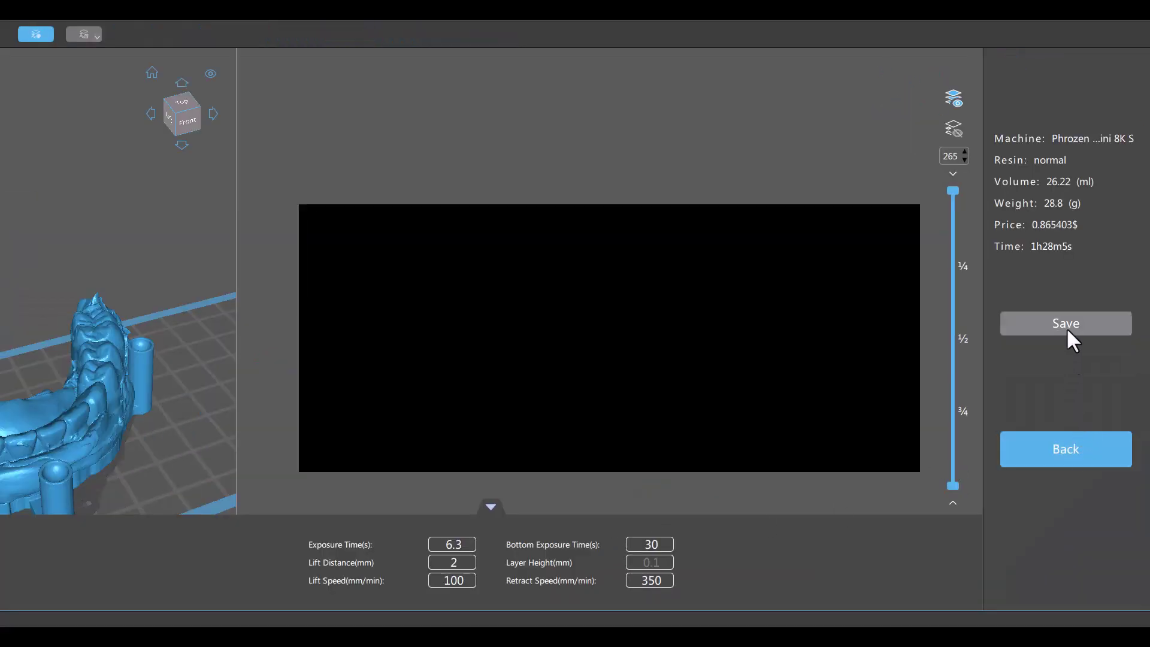
pyautogui.click(1081, 431)
pyautogui.click(1099, 63)
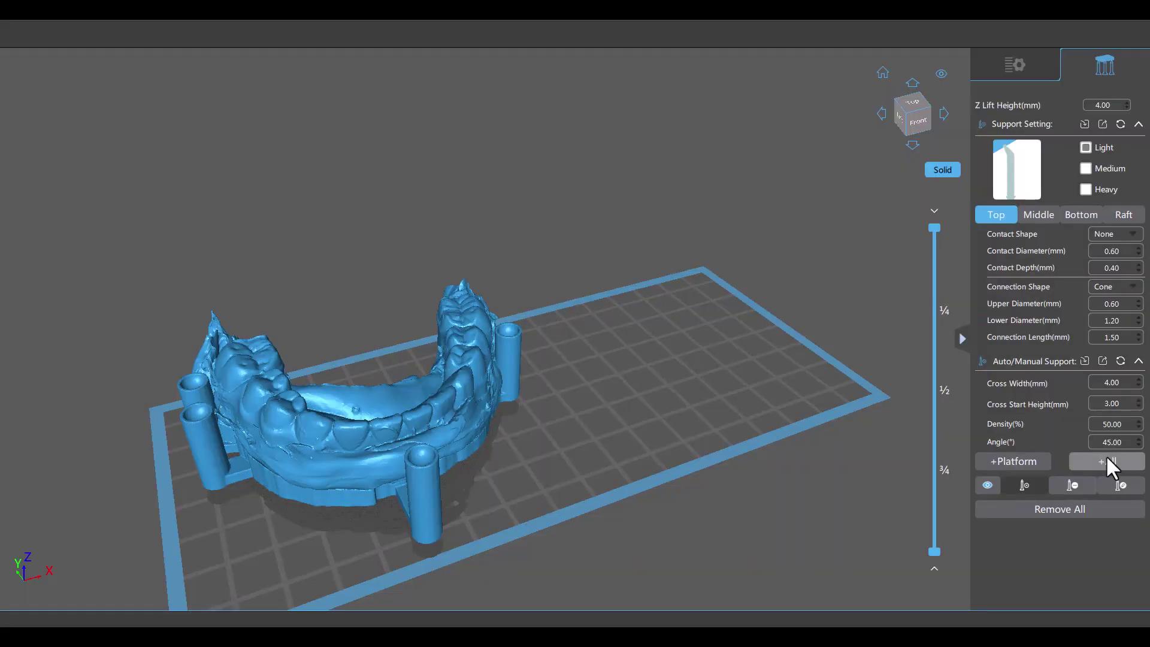
pyautogui.click(1106, 461)
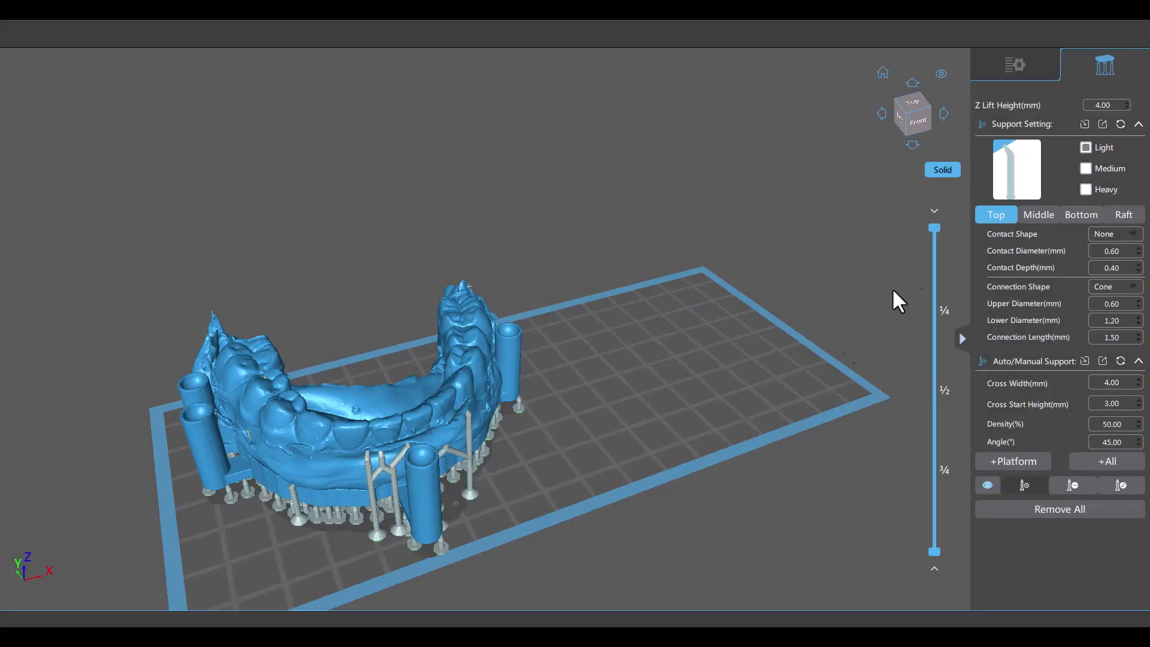
pyautogui.click(1024, 60)
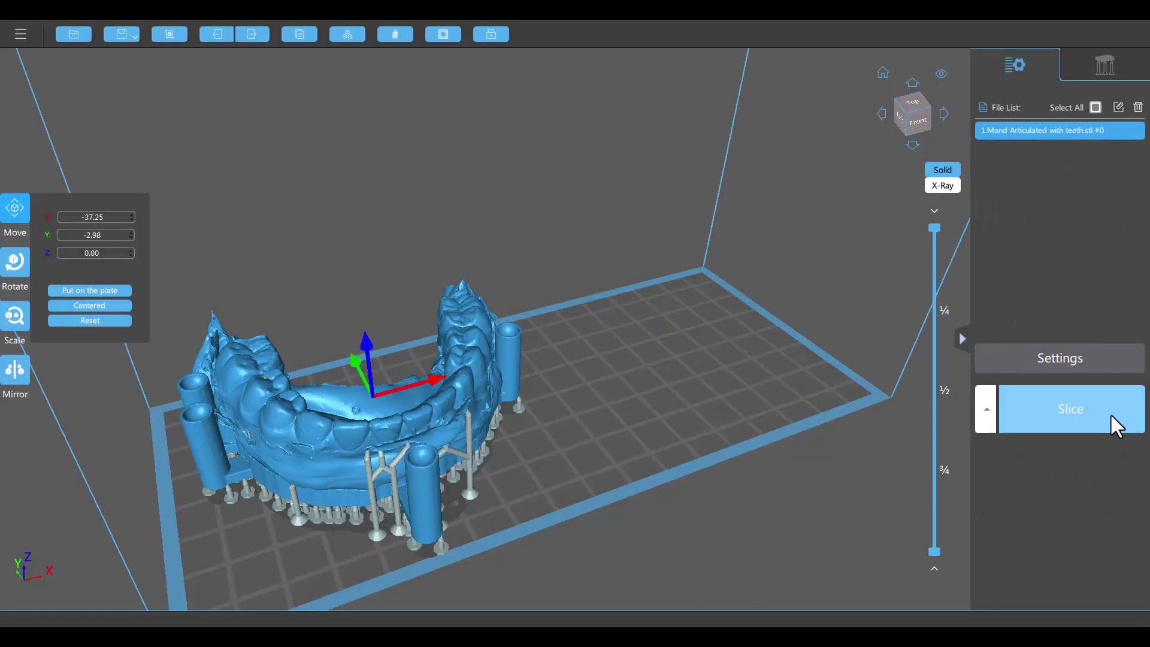
pyautogui.click(1097, 358)
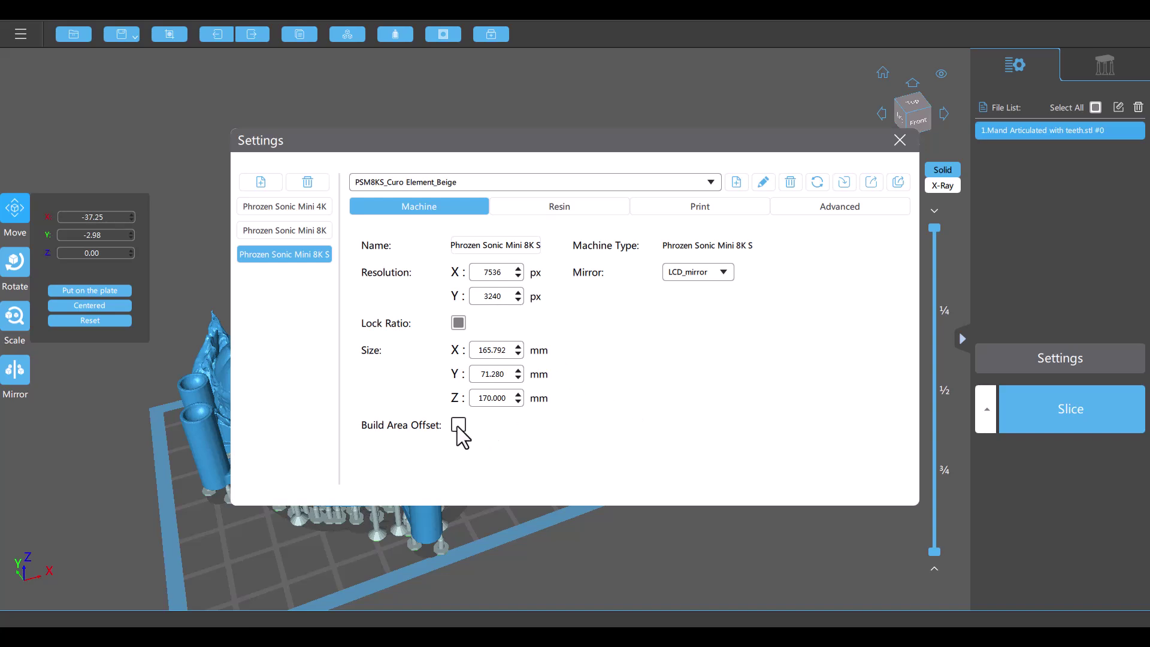
pyautogui.click(542, 209)
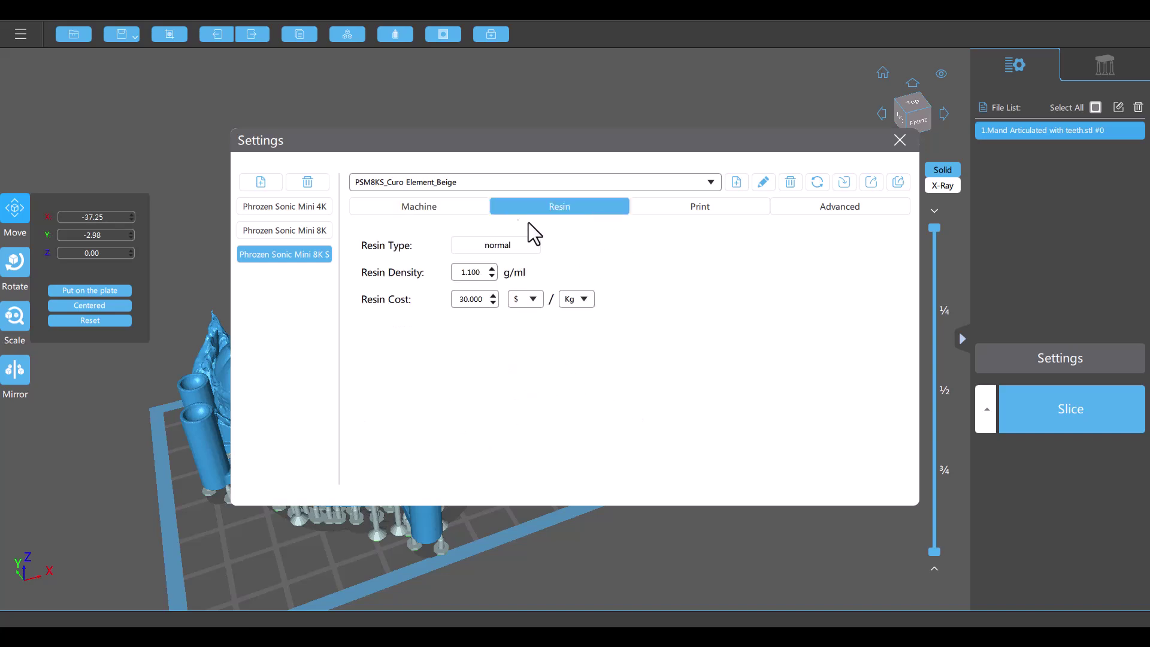
pyautogui.click(697, 207)
pyautogui.click(457, 206)
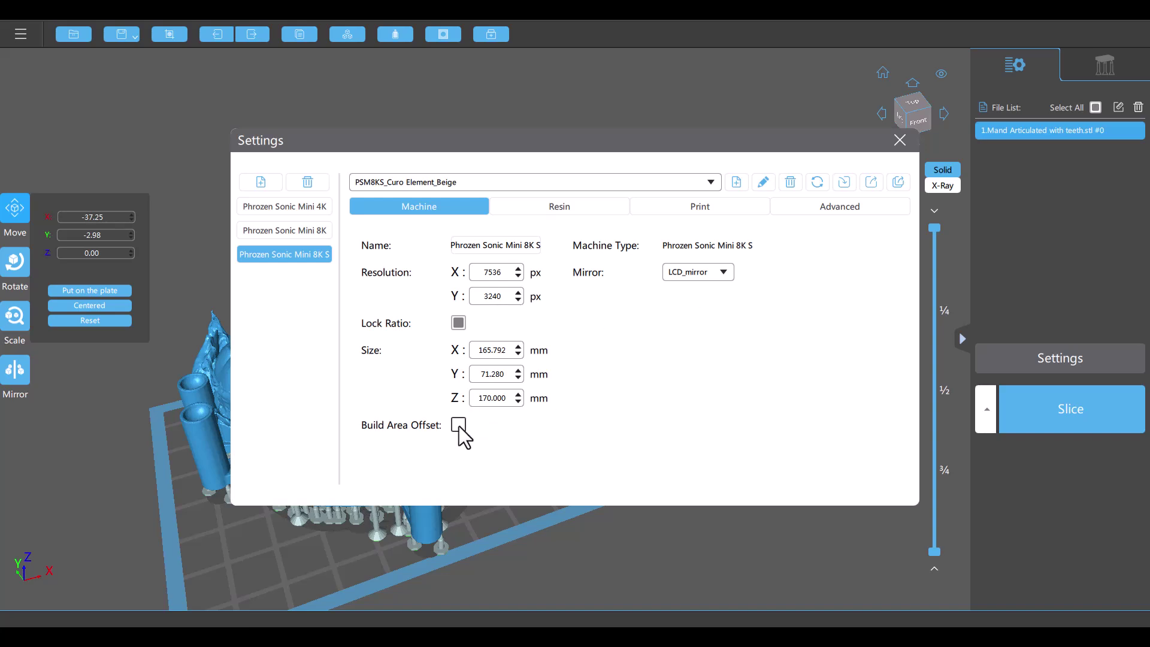
# Slice the supported jaw model and step the preview down to layer 229.
pyautogui.click(899, 141)
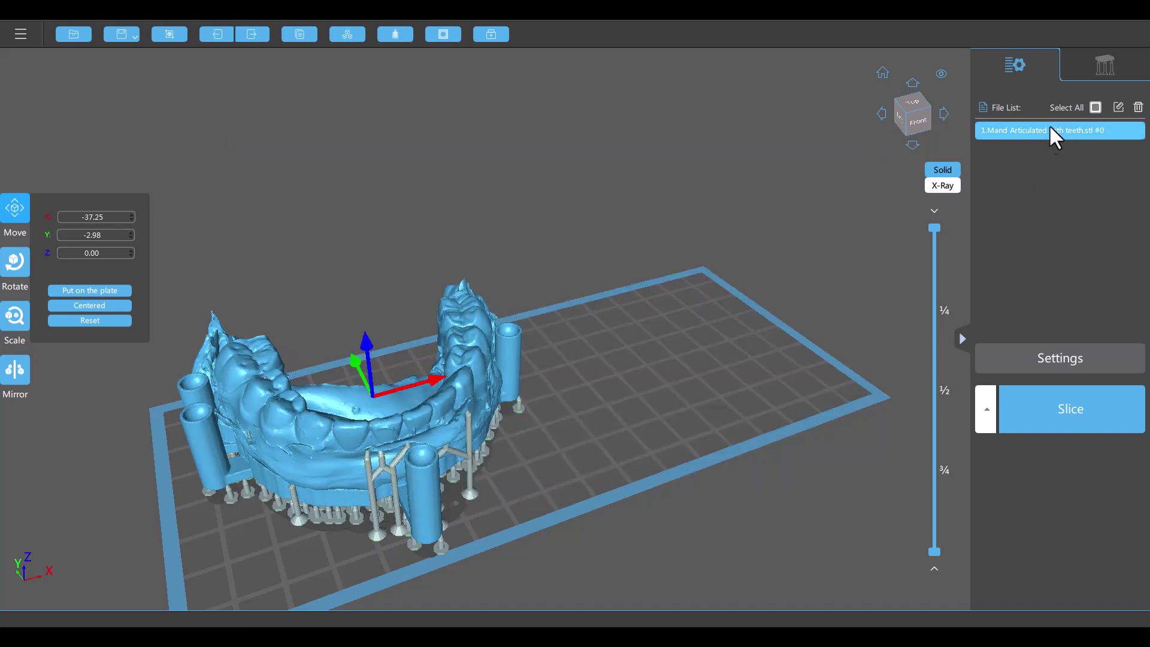
pyautogui.click(1080, 399)
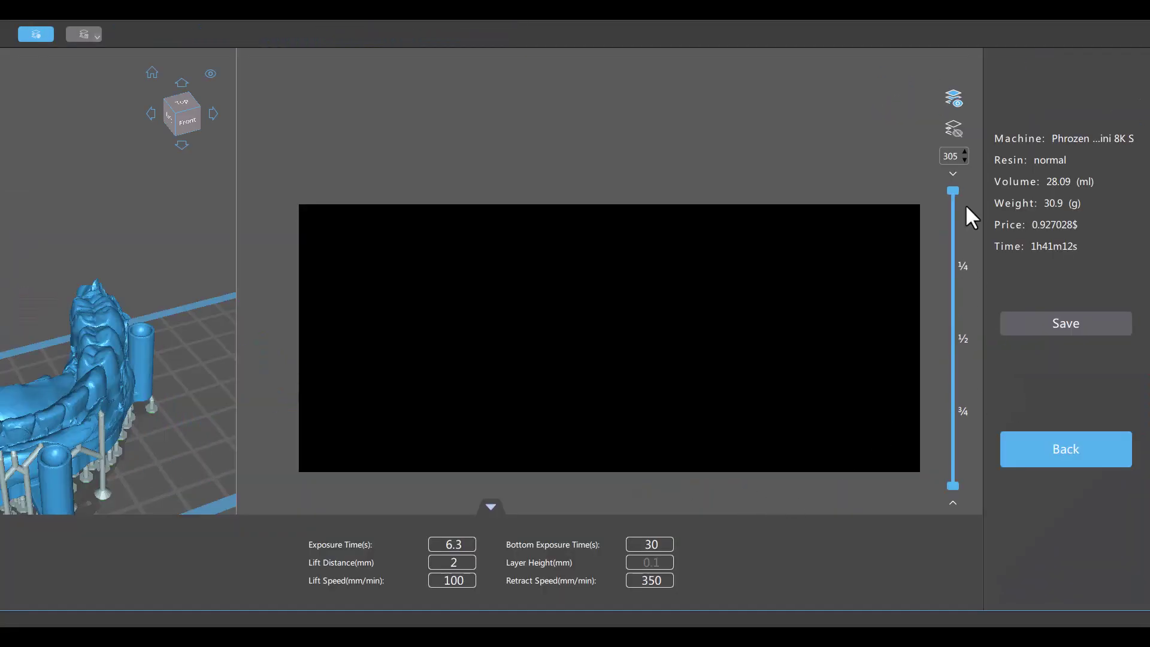
pyautogui.click(952, 191)
pyautogui.scroll(-2, 949, 252)
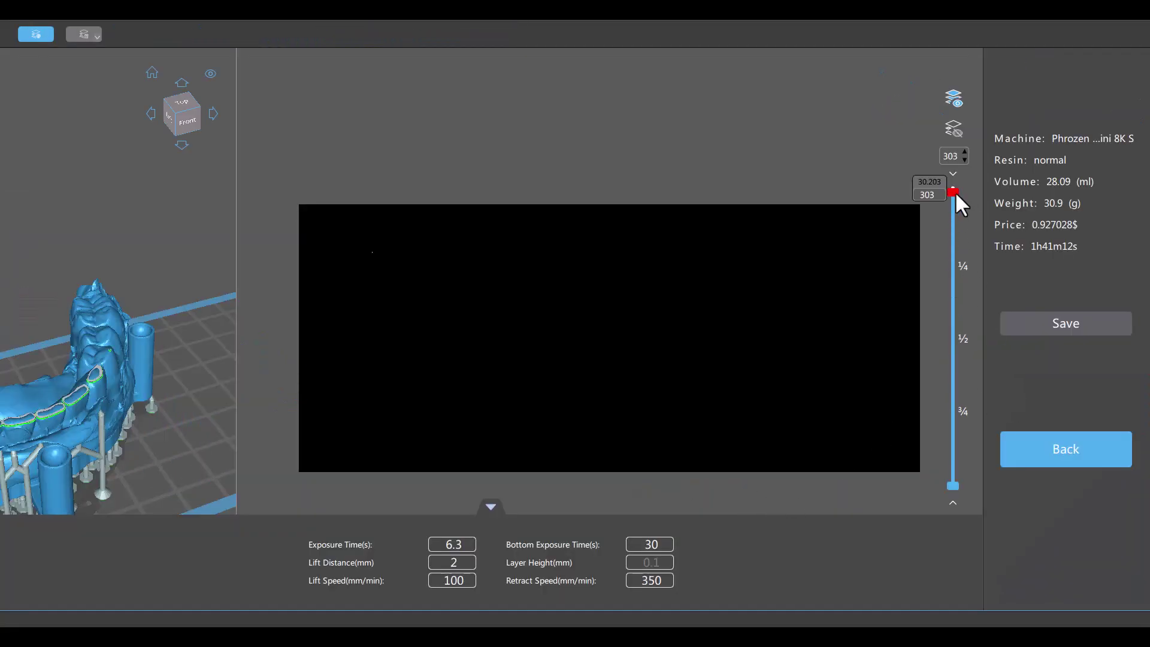
pyautogui.moveTo(953, 192); pyautogui.dragTo(953, 237)
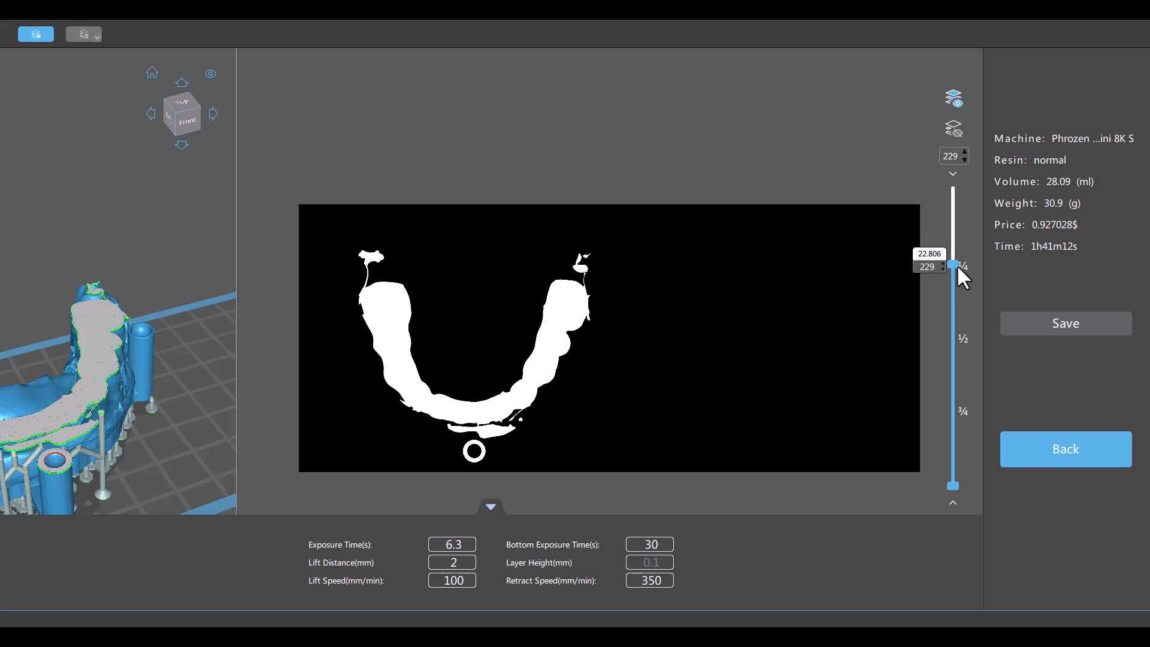
# Scroll down through more layers, then jump to the cross-section at layer 97.
pyautogui.scroll(-13, 956, 286)
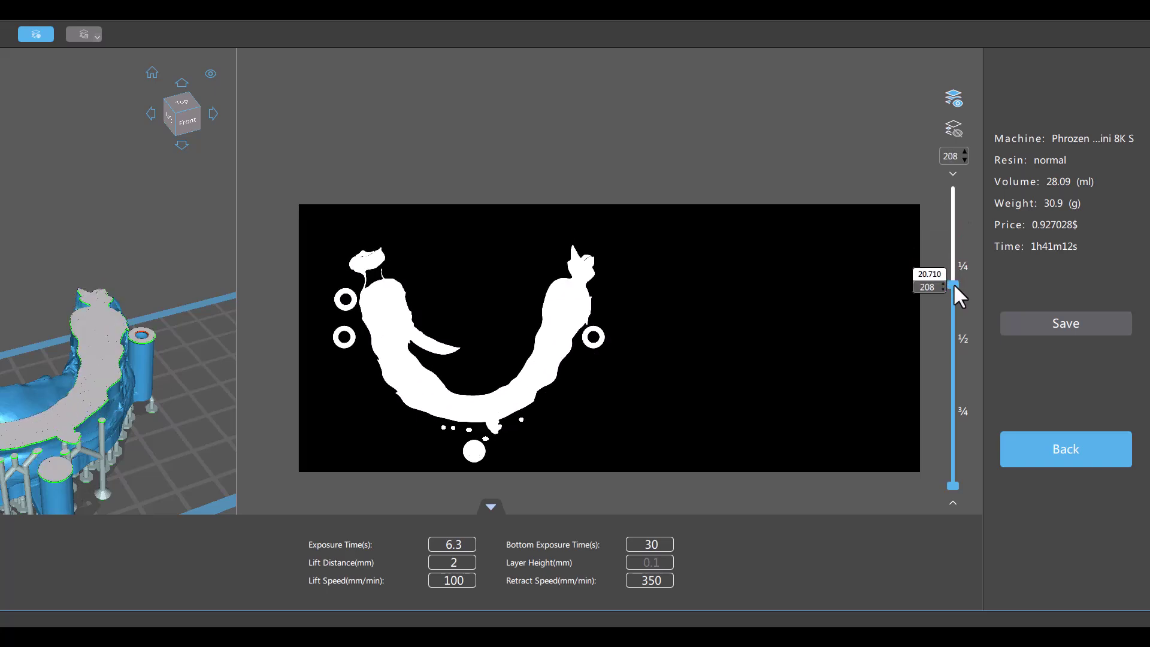
pyautogui.scroll(-19, 954, 286)
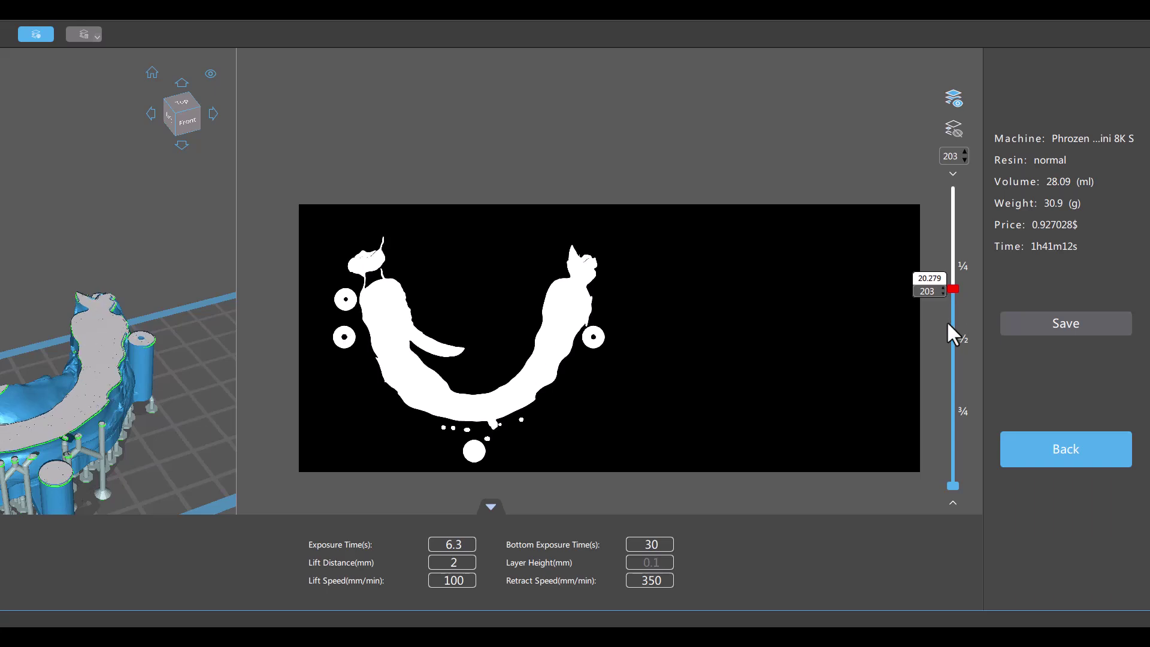
pyautogui.scroll(-20, 948, 326)
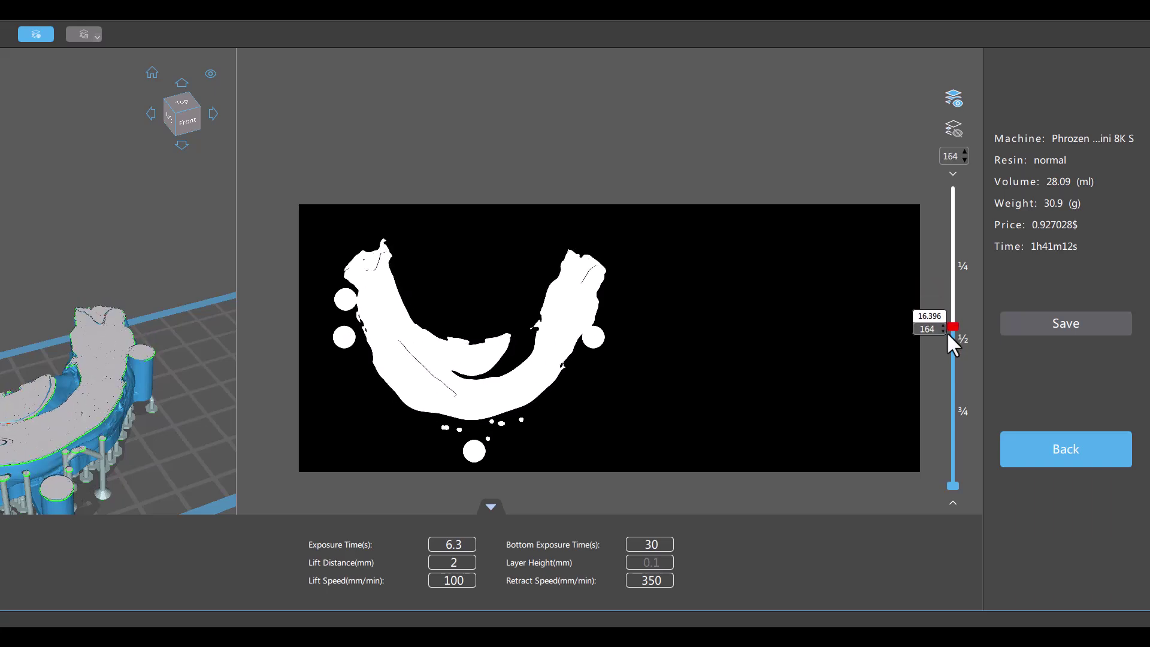
pyautogui.scroll(-15, 948, 339)
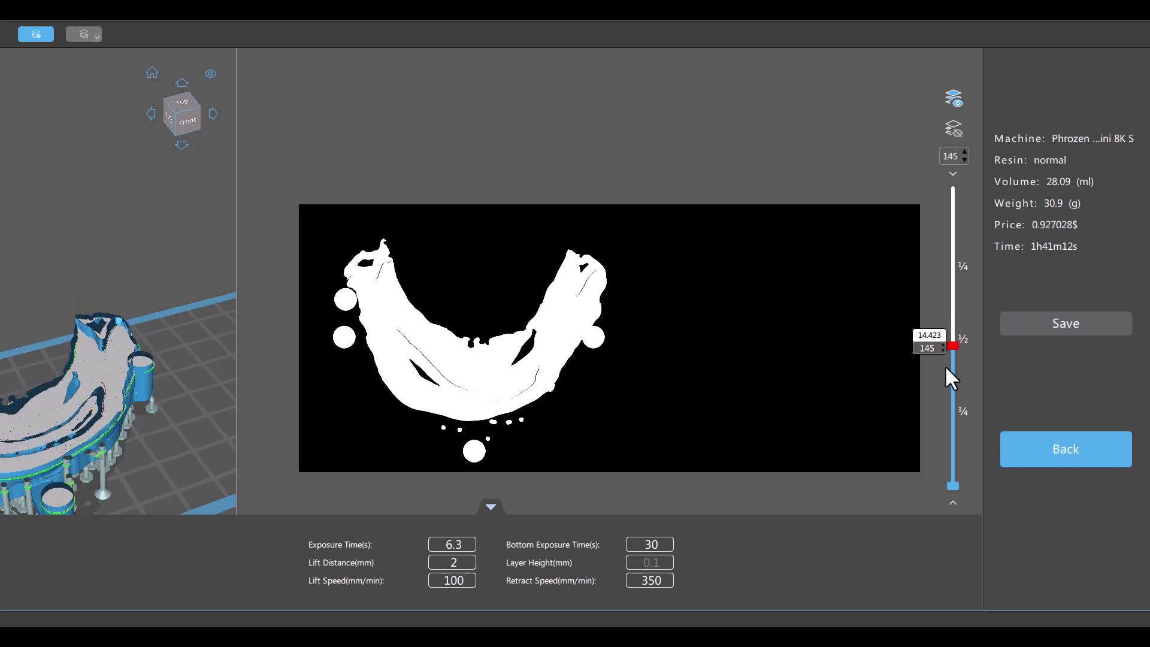
pyautogui.scroll(-20, 945, 367)
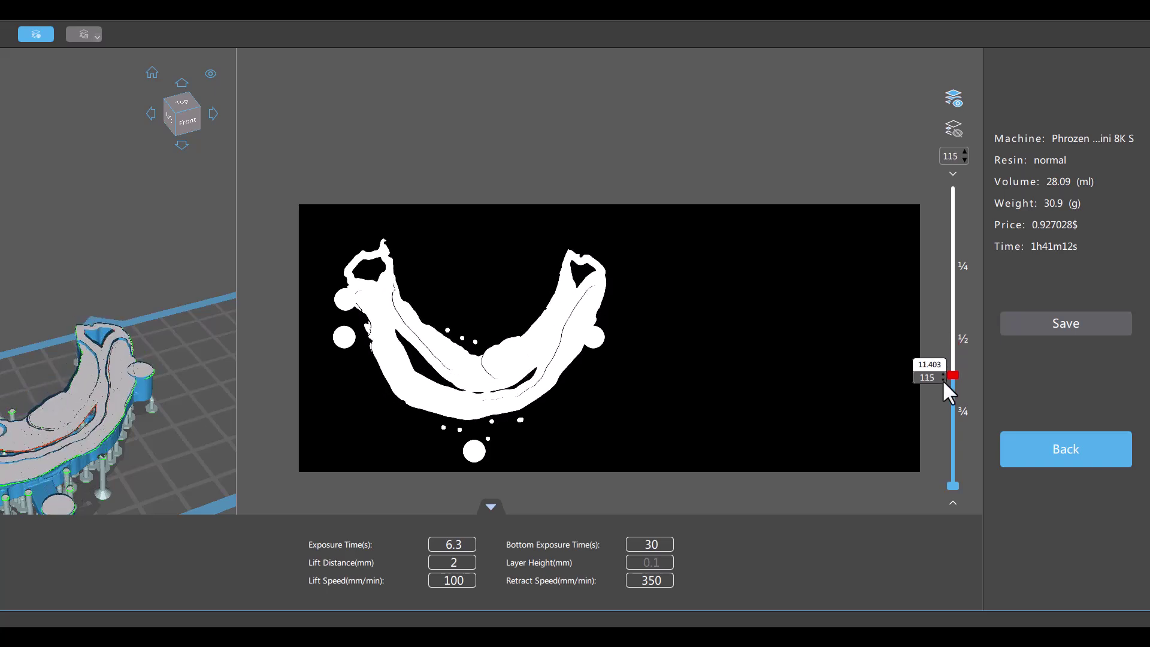
pyautogui.scroll(-19, 944, 392)
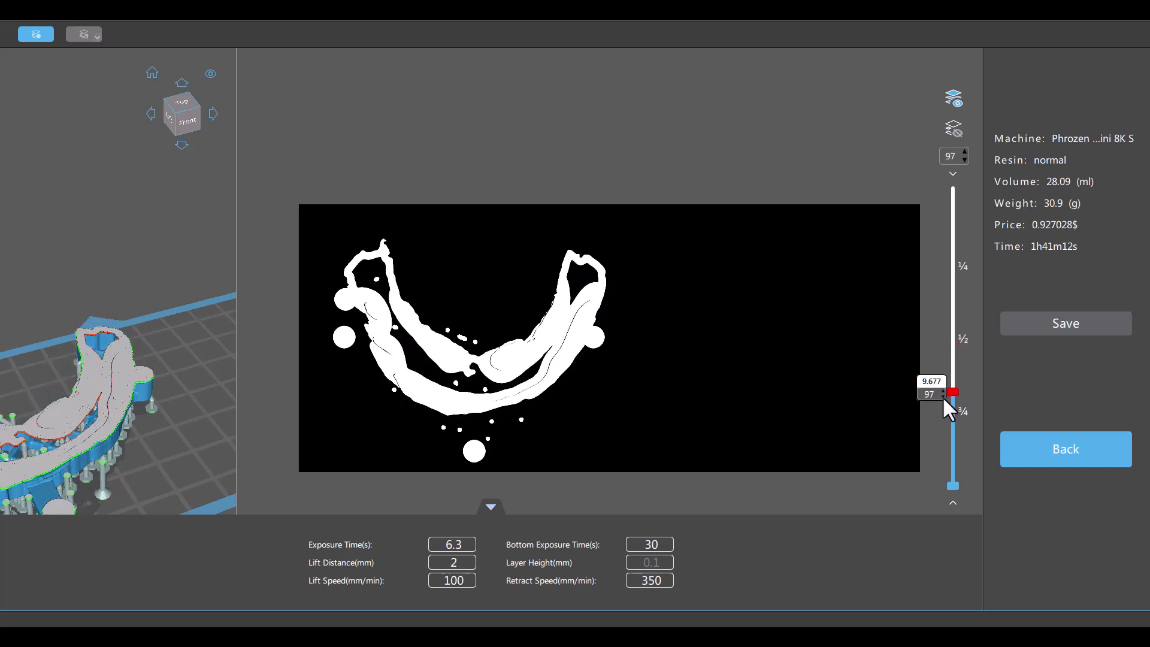
pyautogui.scroll(-5, 949, 425)
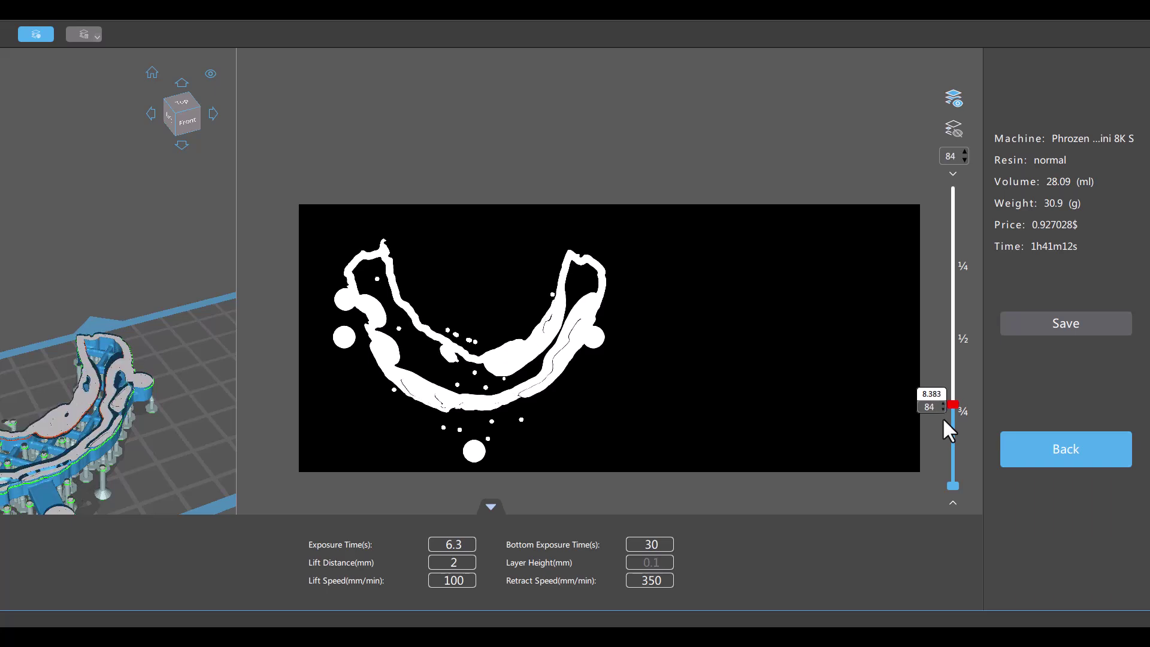
pyautogui.scroll(-14, 948, 430)
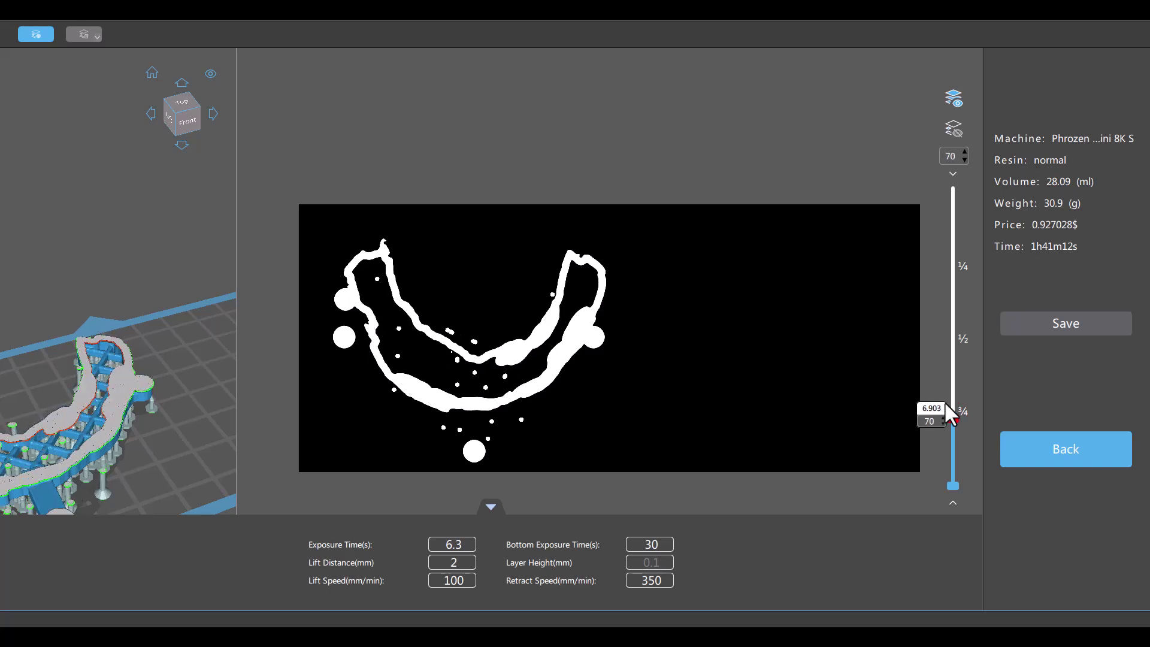
pyautogui.scroll(1, 946, 403)
pyautogui.scroll(20, 946, 396)
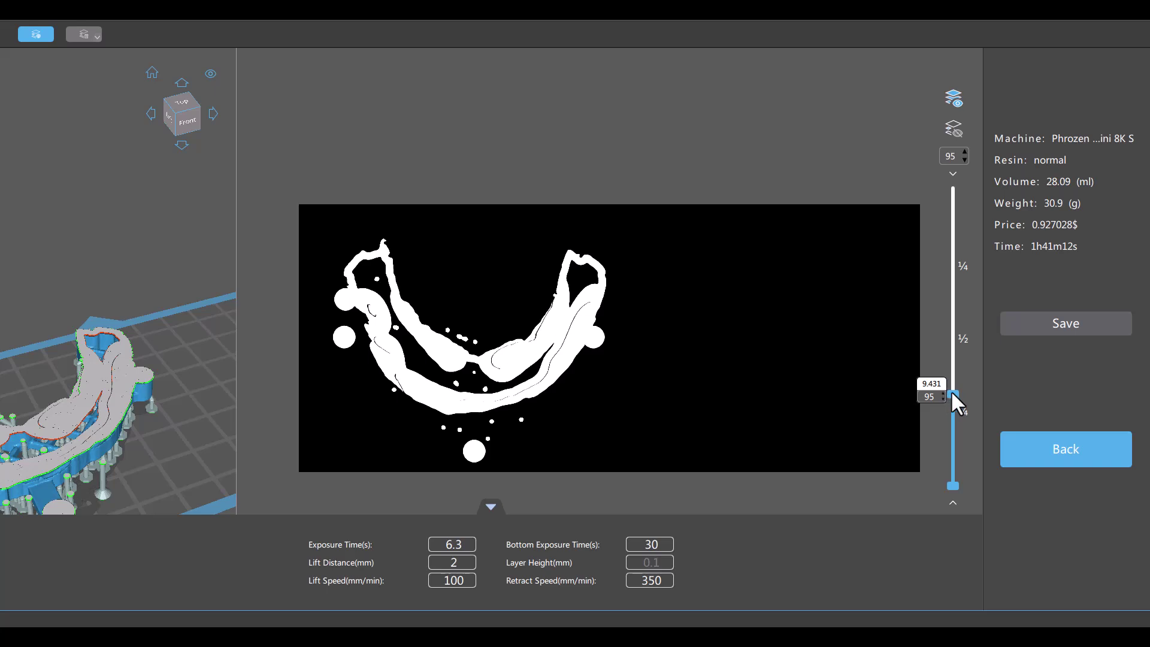
pyautogui.moveTo(951, 392); pyautogui.dragTo(955, 190)
# Drag Mand Articulated.stl from the Project #2 folder onto the build plate beside the jaw.
pyautogui.moveTo(191, 636)
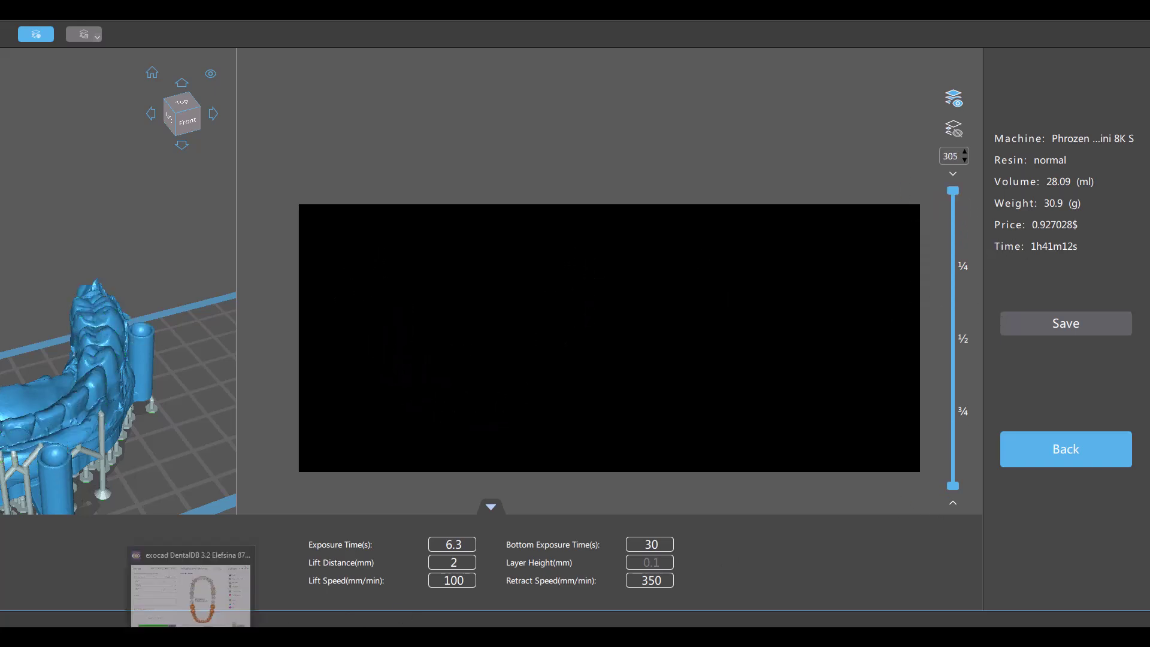
pyautogui.click(1057, 440)
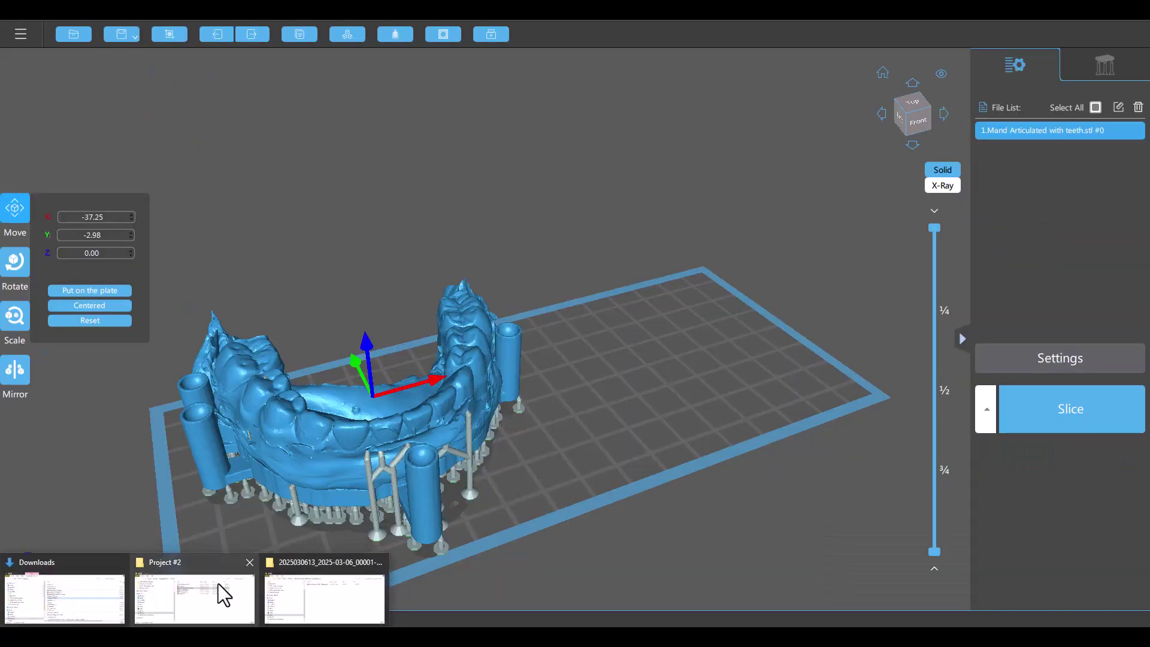
pyautogui.click(217, 581)
pyautogui.click(666, 202)
pyautogui.moveTo(667, 202); pyautogui.dragTo(623, 462)
pyautogui.click(624, 210)
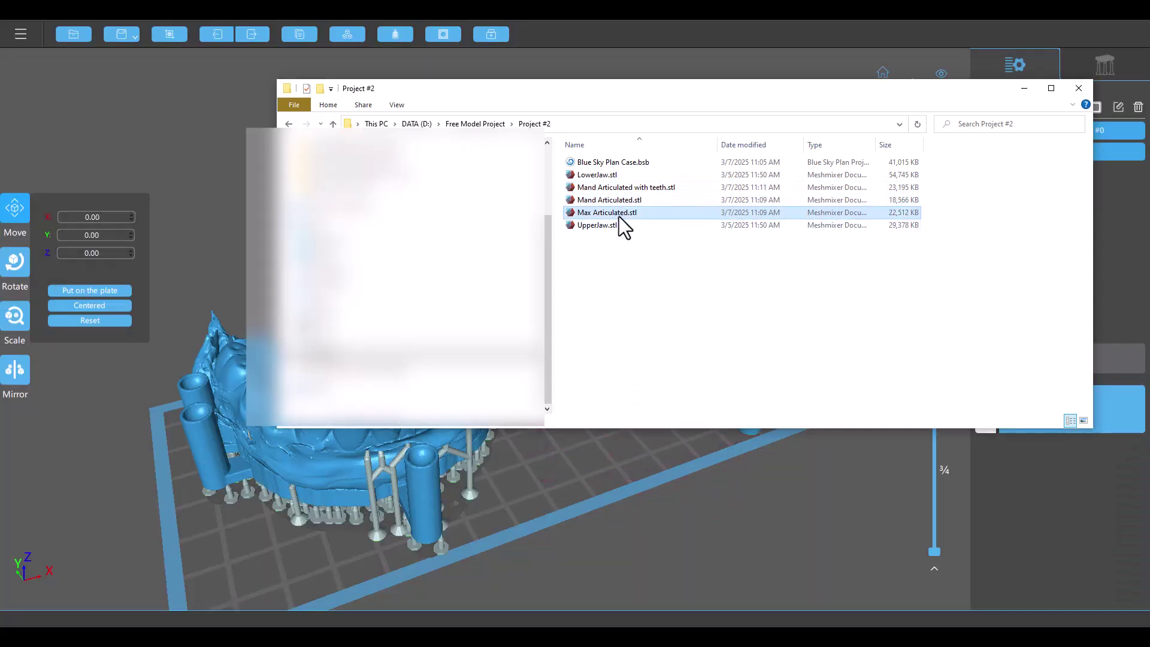
pyautogui.click(617, 505)
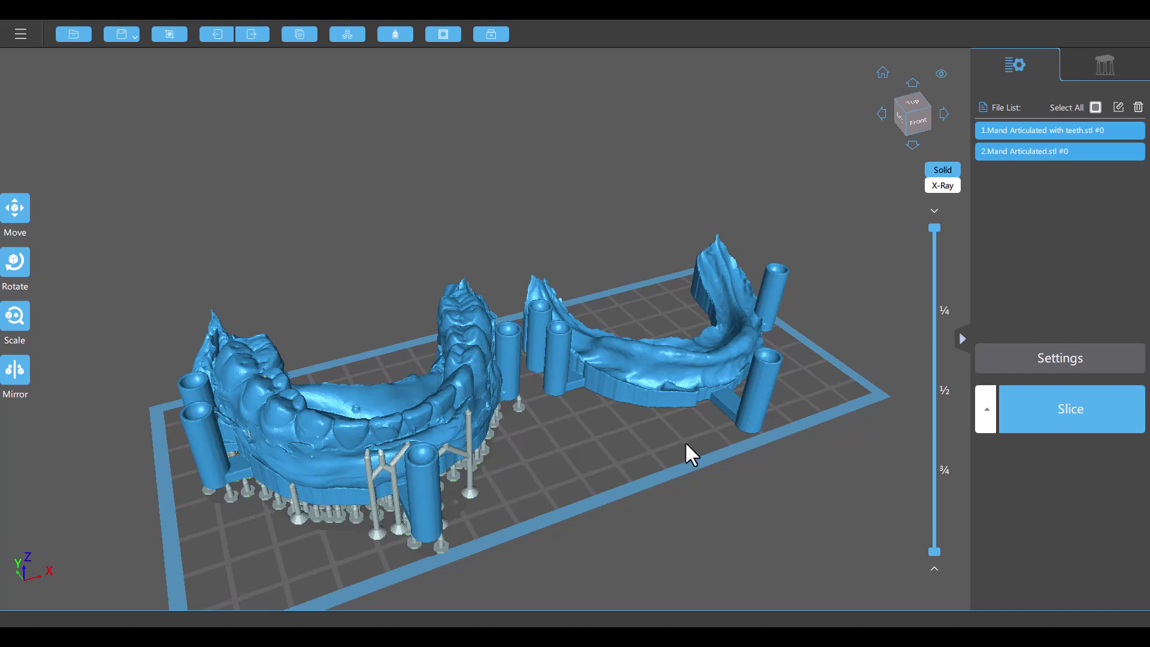
pyautogui.moveTo(682, 444); pyautogui.dragTo(515, 531)
pyautogui.moveTo(515, 531); pyautogui.dragTo(339, 526, button='right')
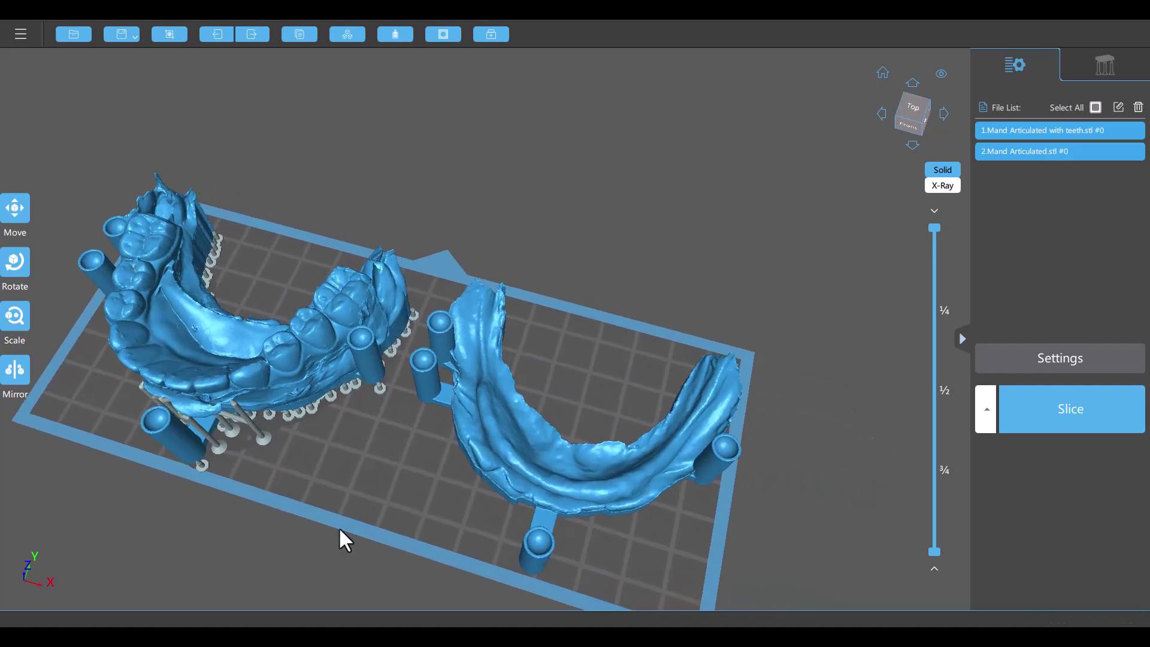